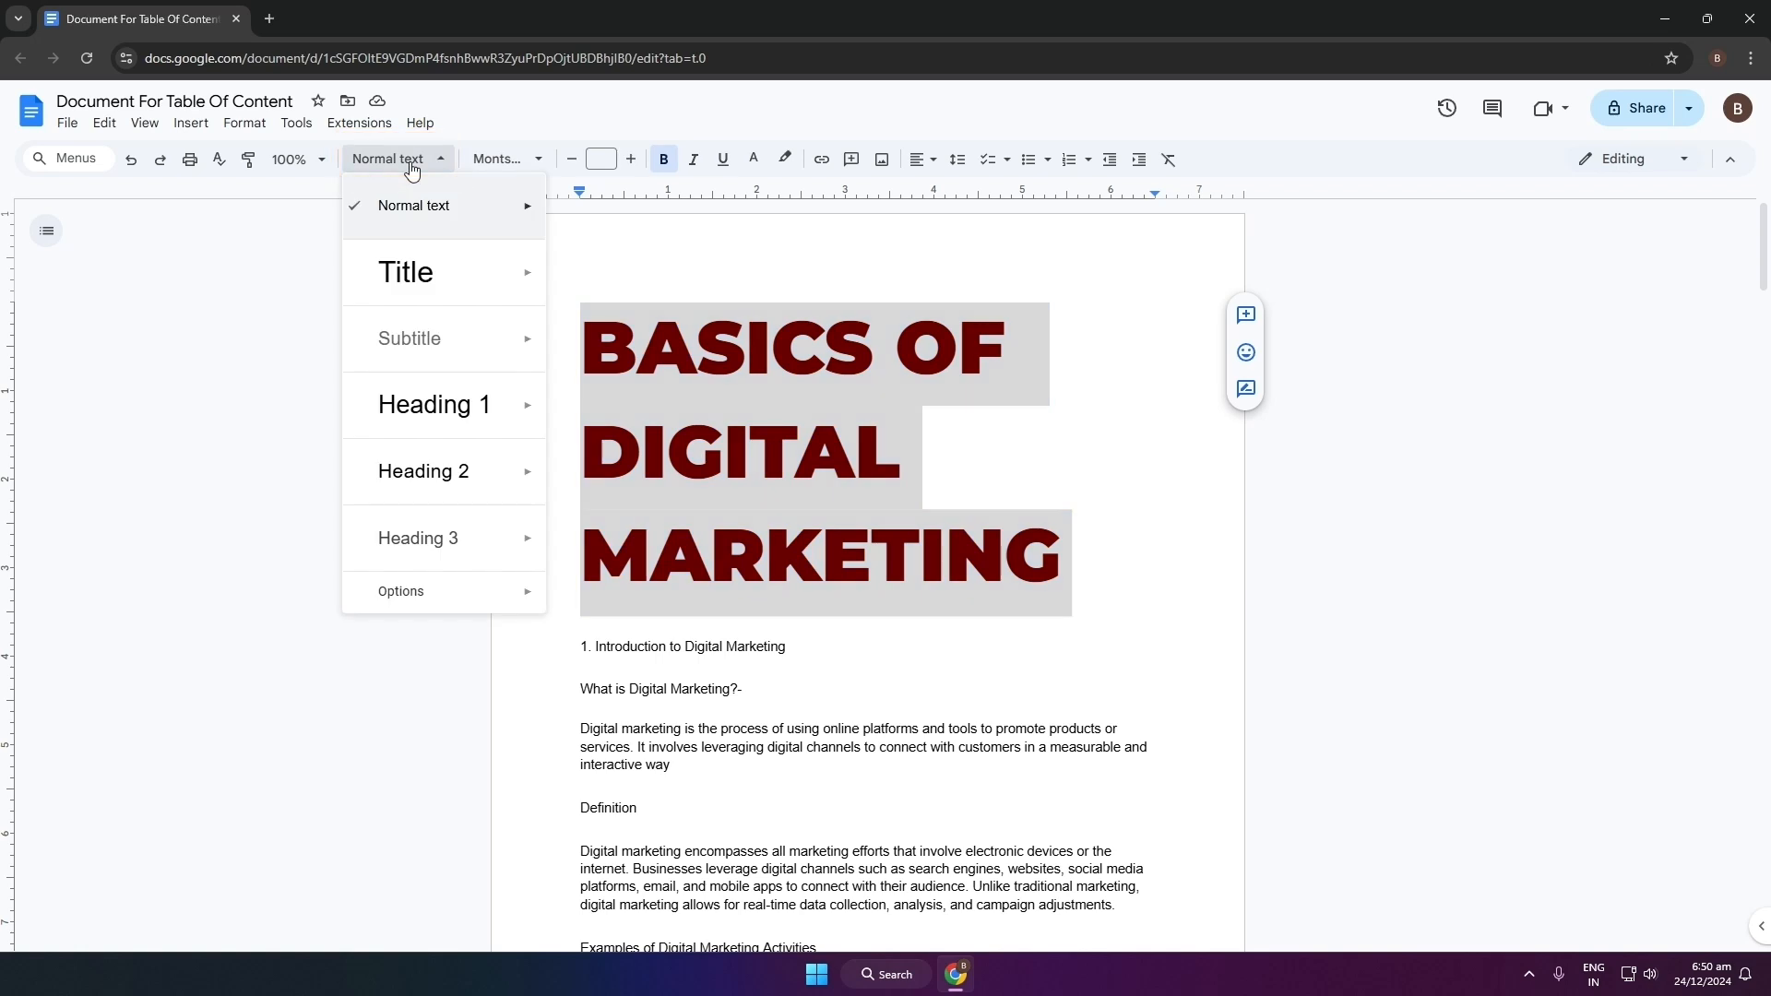
Apply the Title style to the "BASICS OF DIGITAL MARKETING" text at the start of the document
{"action": "mouse_move", "coordinate": [427, 261]}
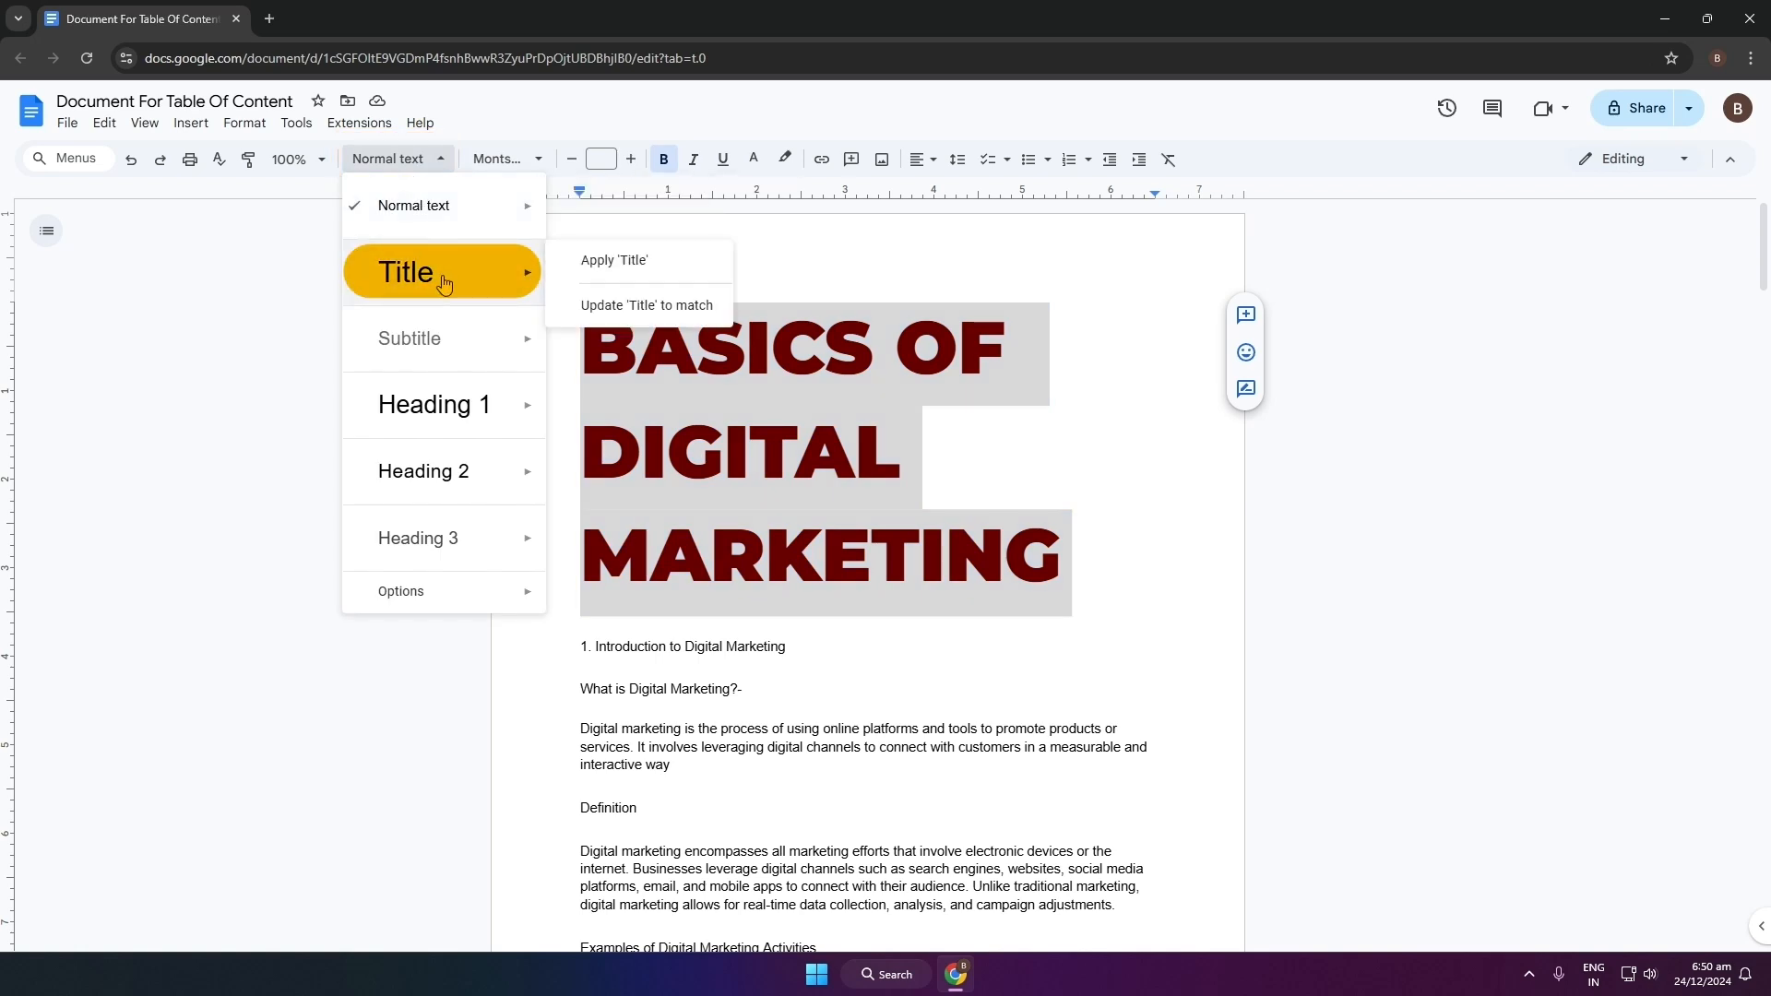
{"action": "left_click", "coordinate": [637, 265]}
{"action": "left_click", "coordinate": [406, 161]}
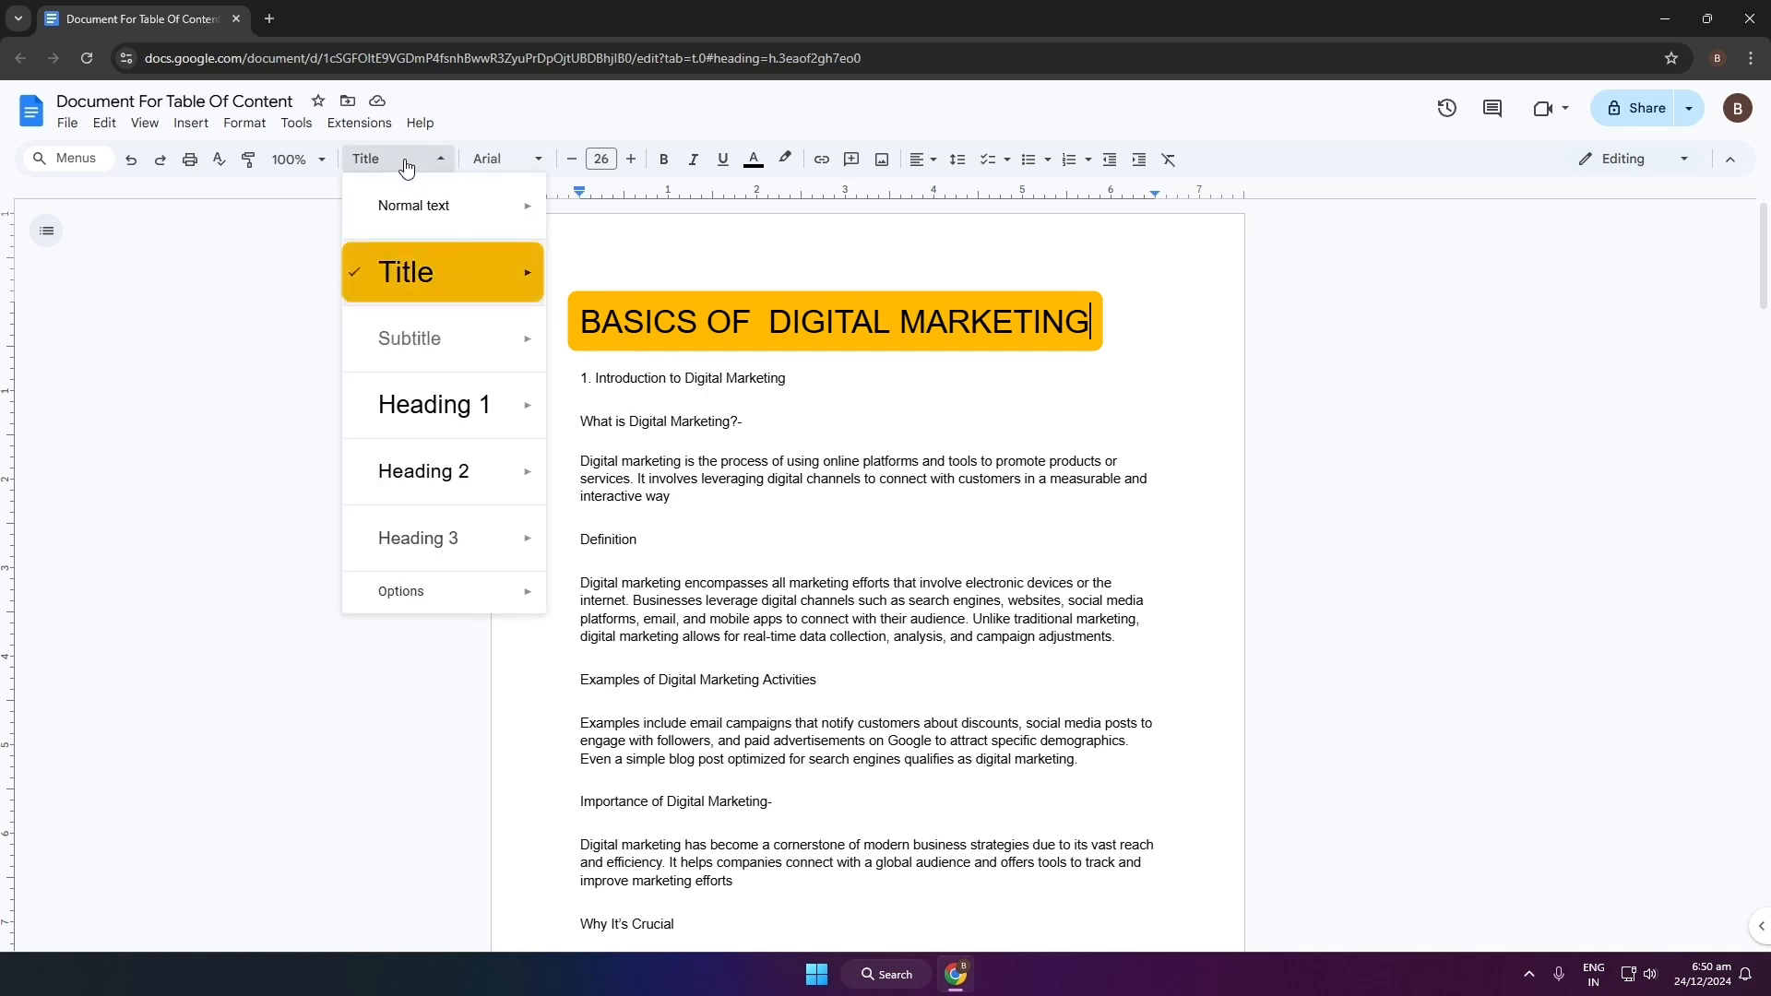
{"action": "left_click", "coordinate": [1098, 507]}
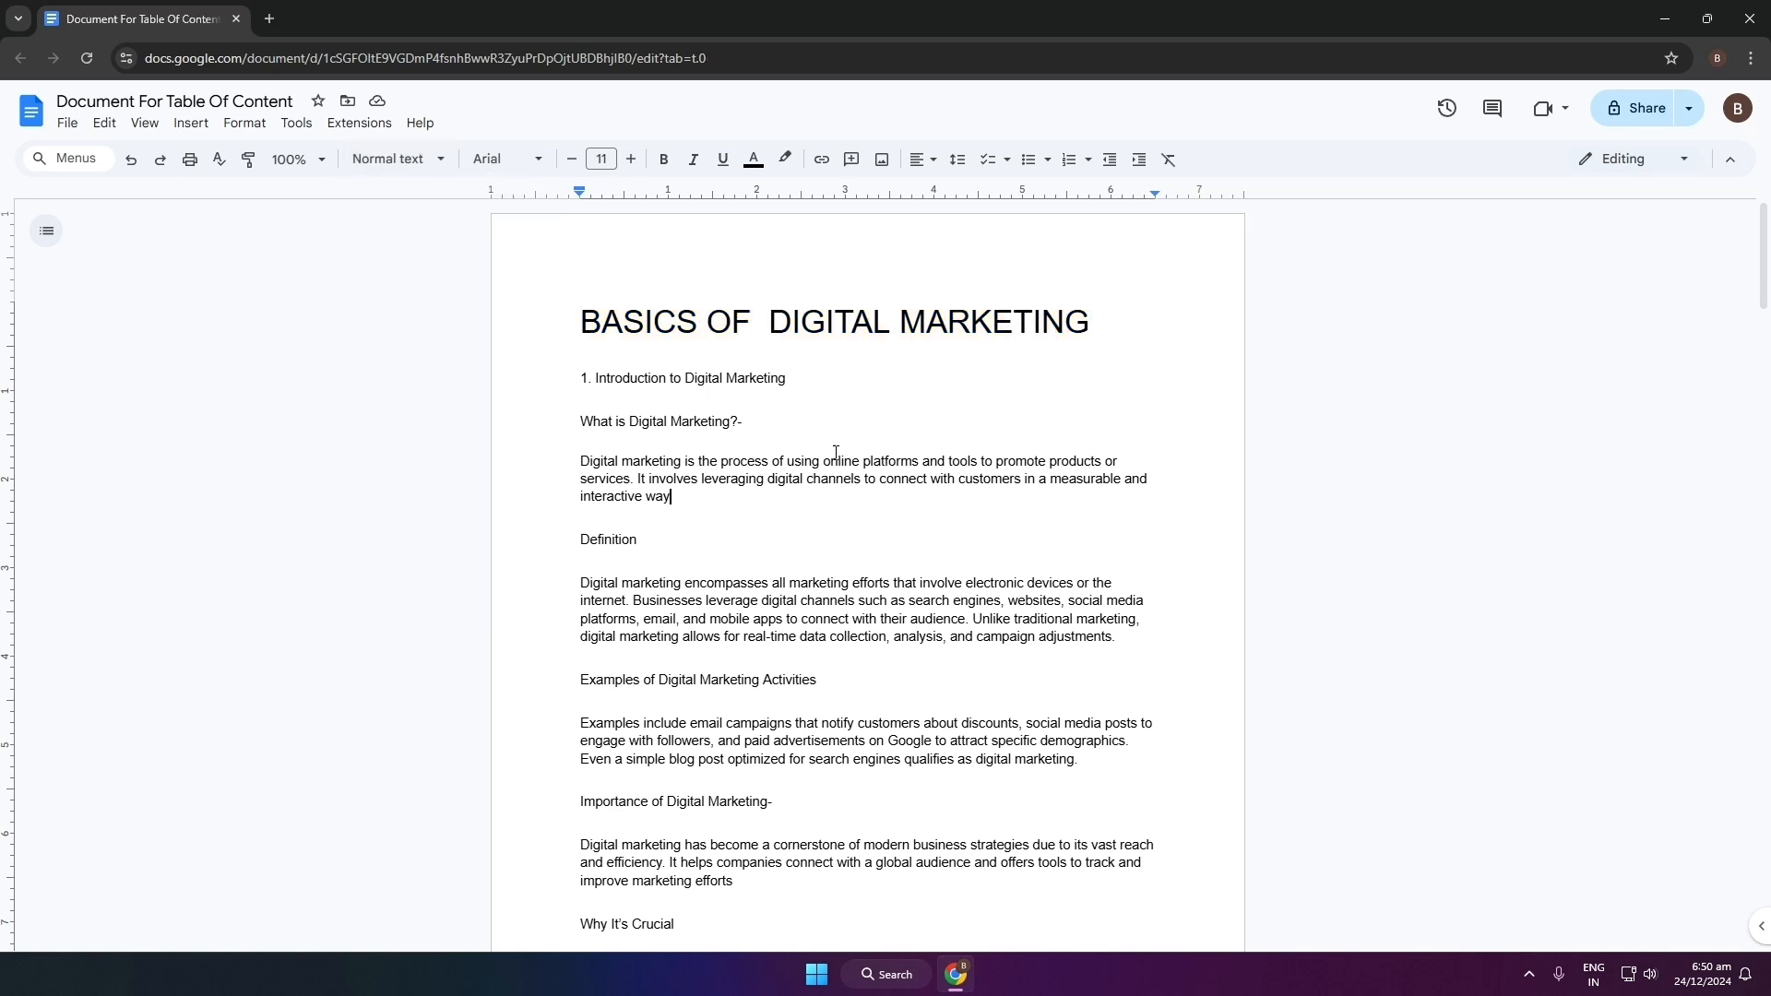
Apply the Heading 1 style to the line "1. Introduction to Digital Marketing"
{"action": "left_click_drag", "start_coordinate": [581, 381], "coordinate": [757, 389]}
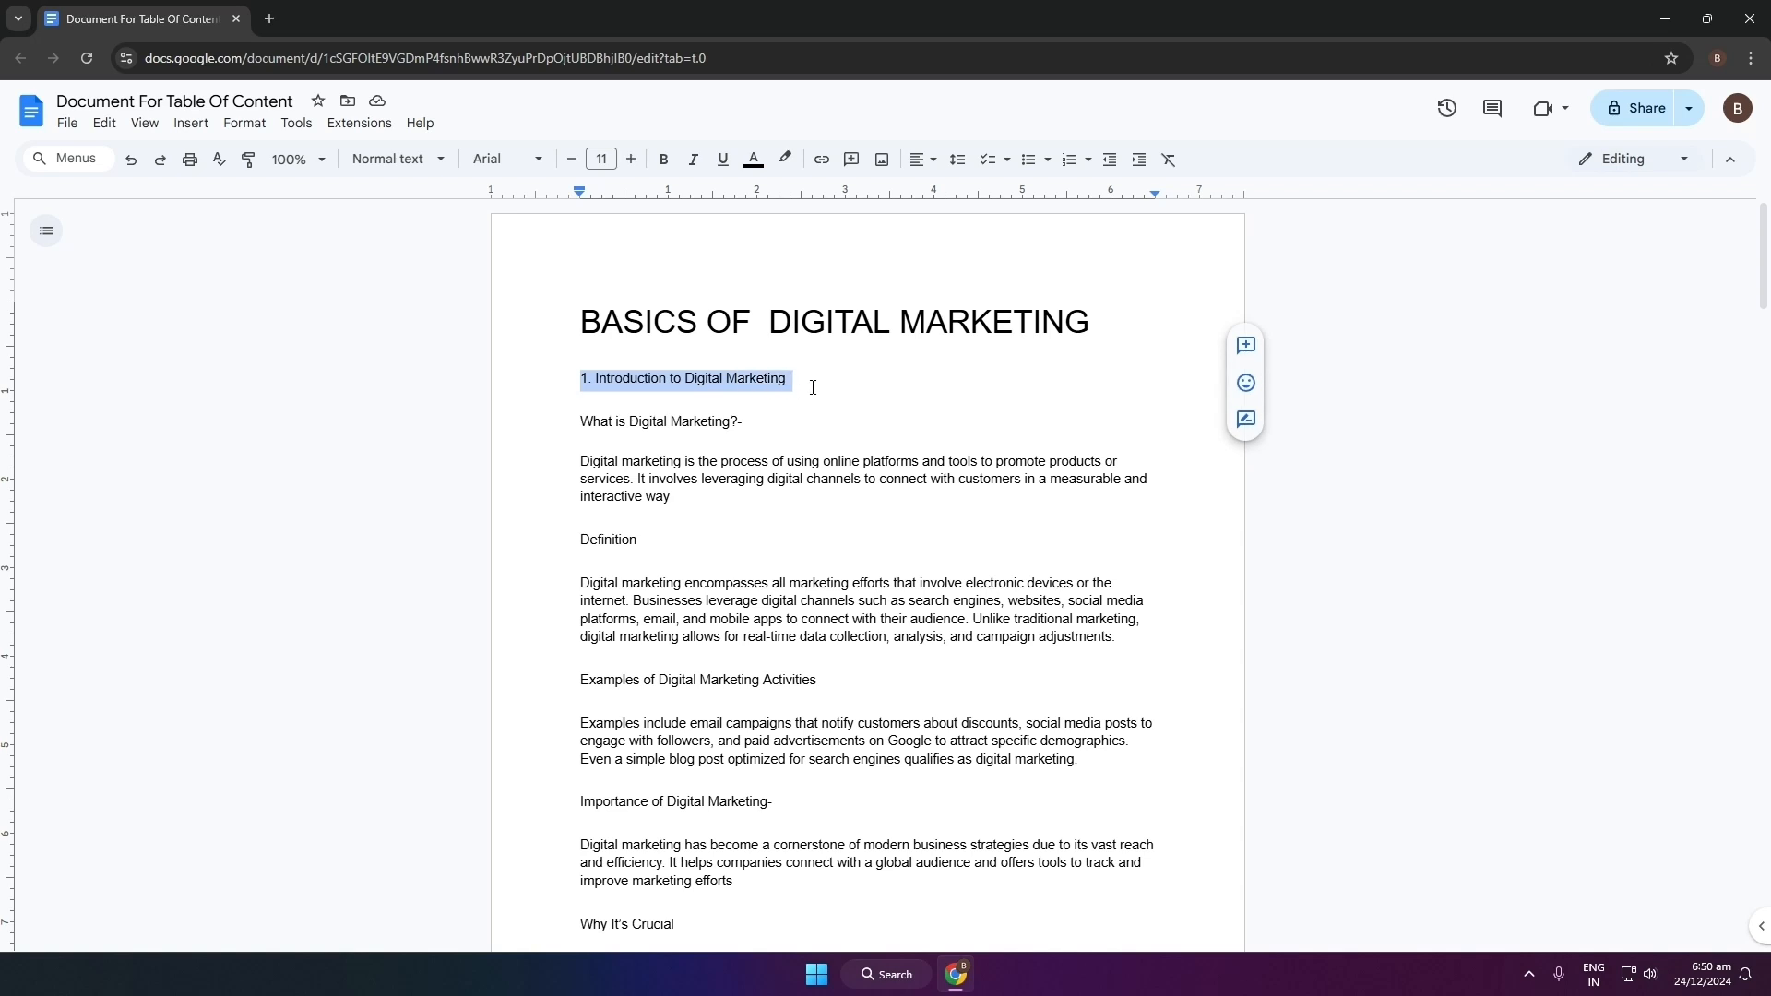
{"action": "left_click", "coordinate": [403, 166]}
{"action": "mouse_move", "coordinate": [514, 411]}
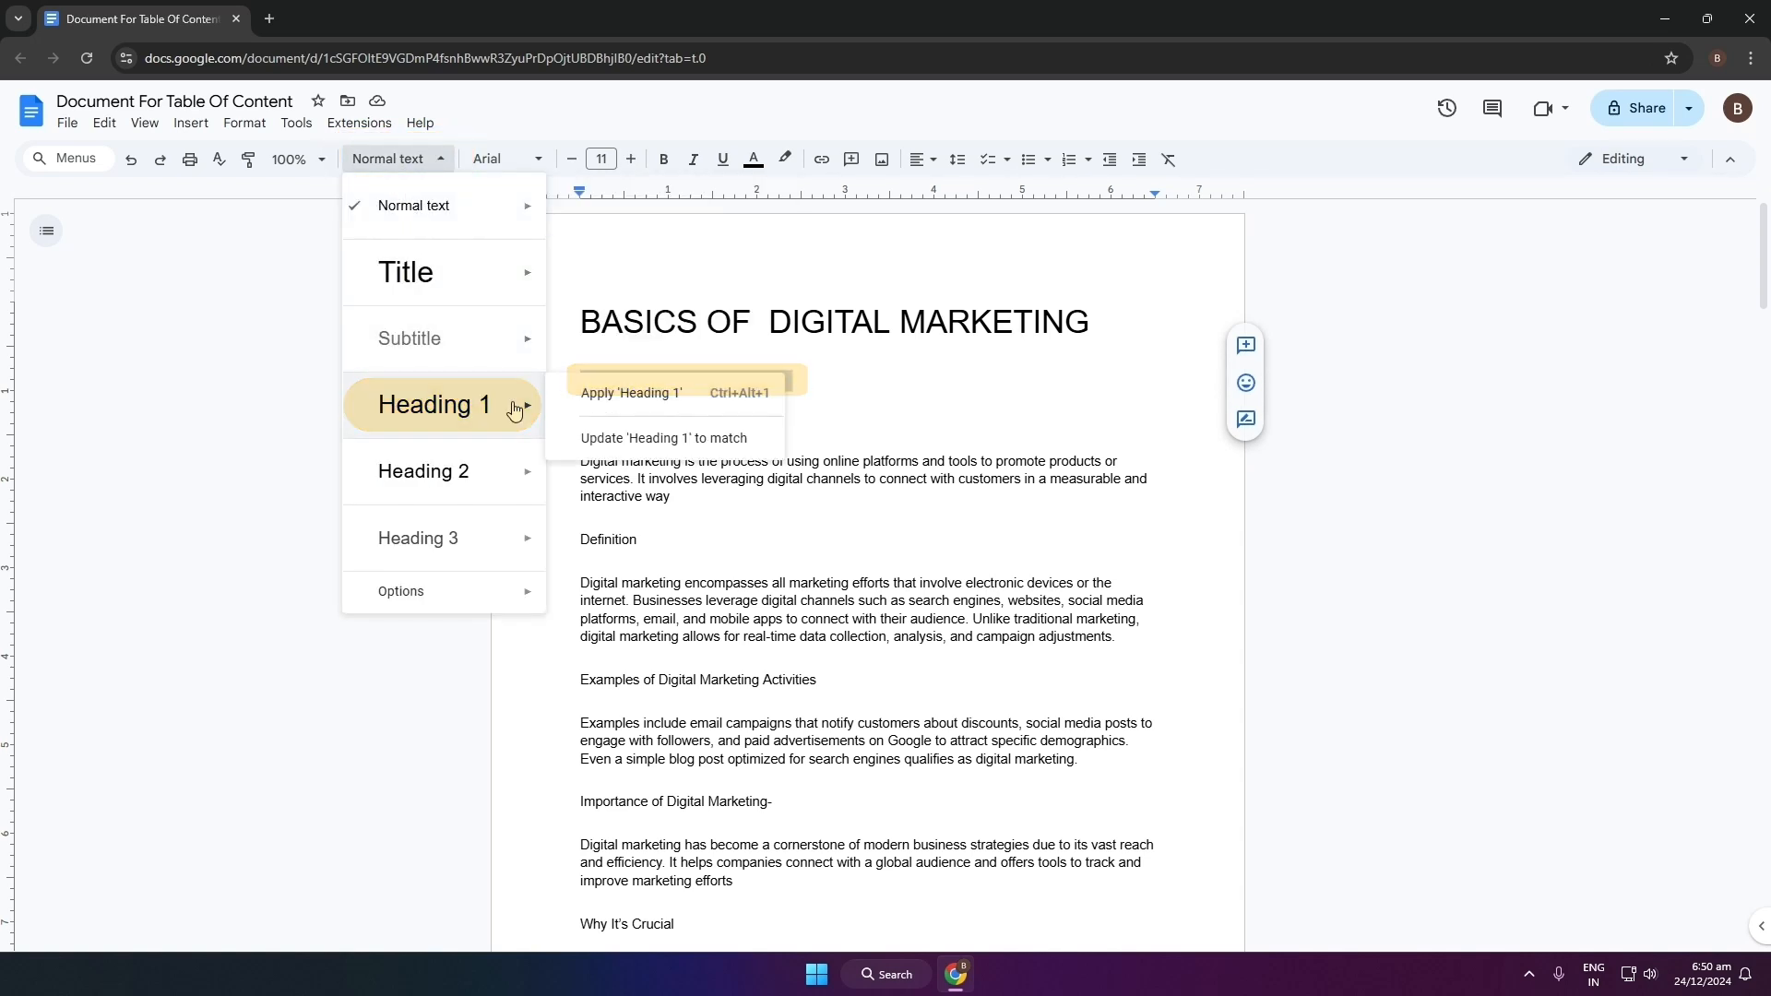
{"action": "left_click", "coordinate": [632, 393]}
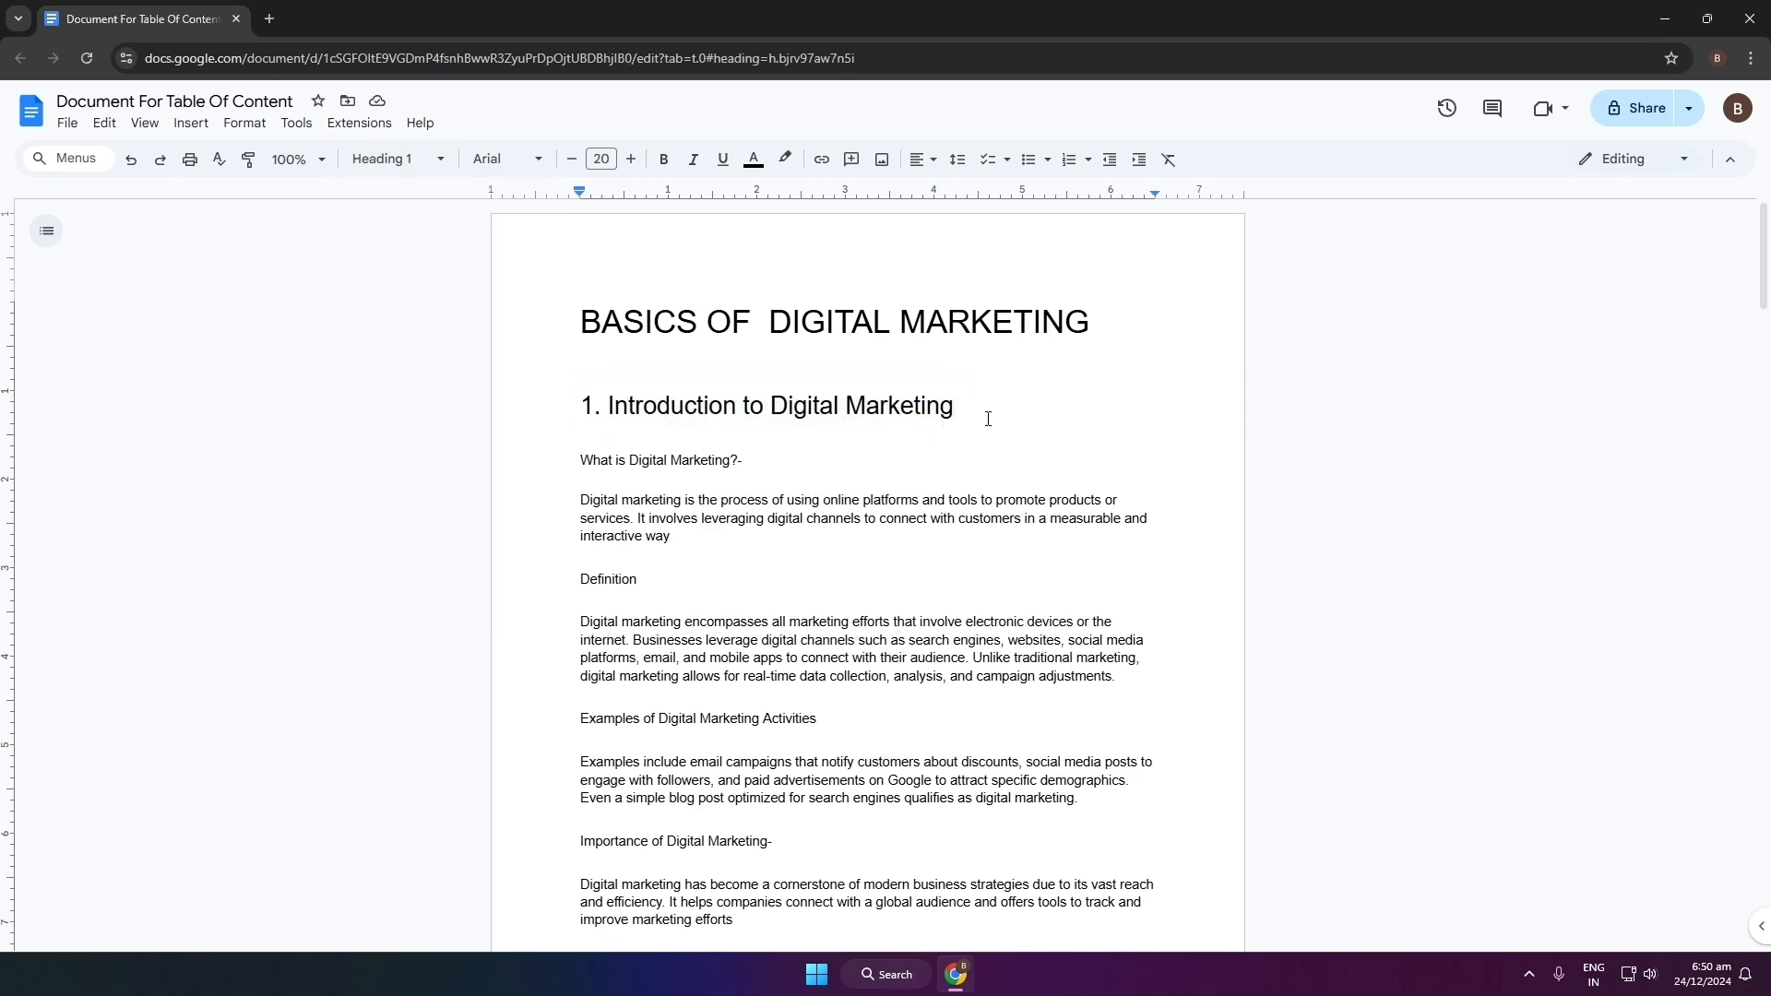
{"action": "left_click", "coordinate": [387, 161]}
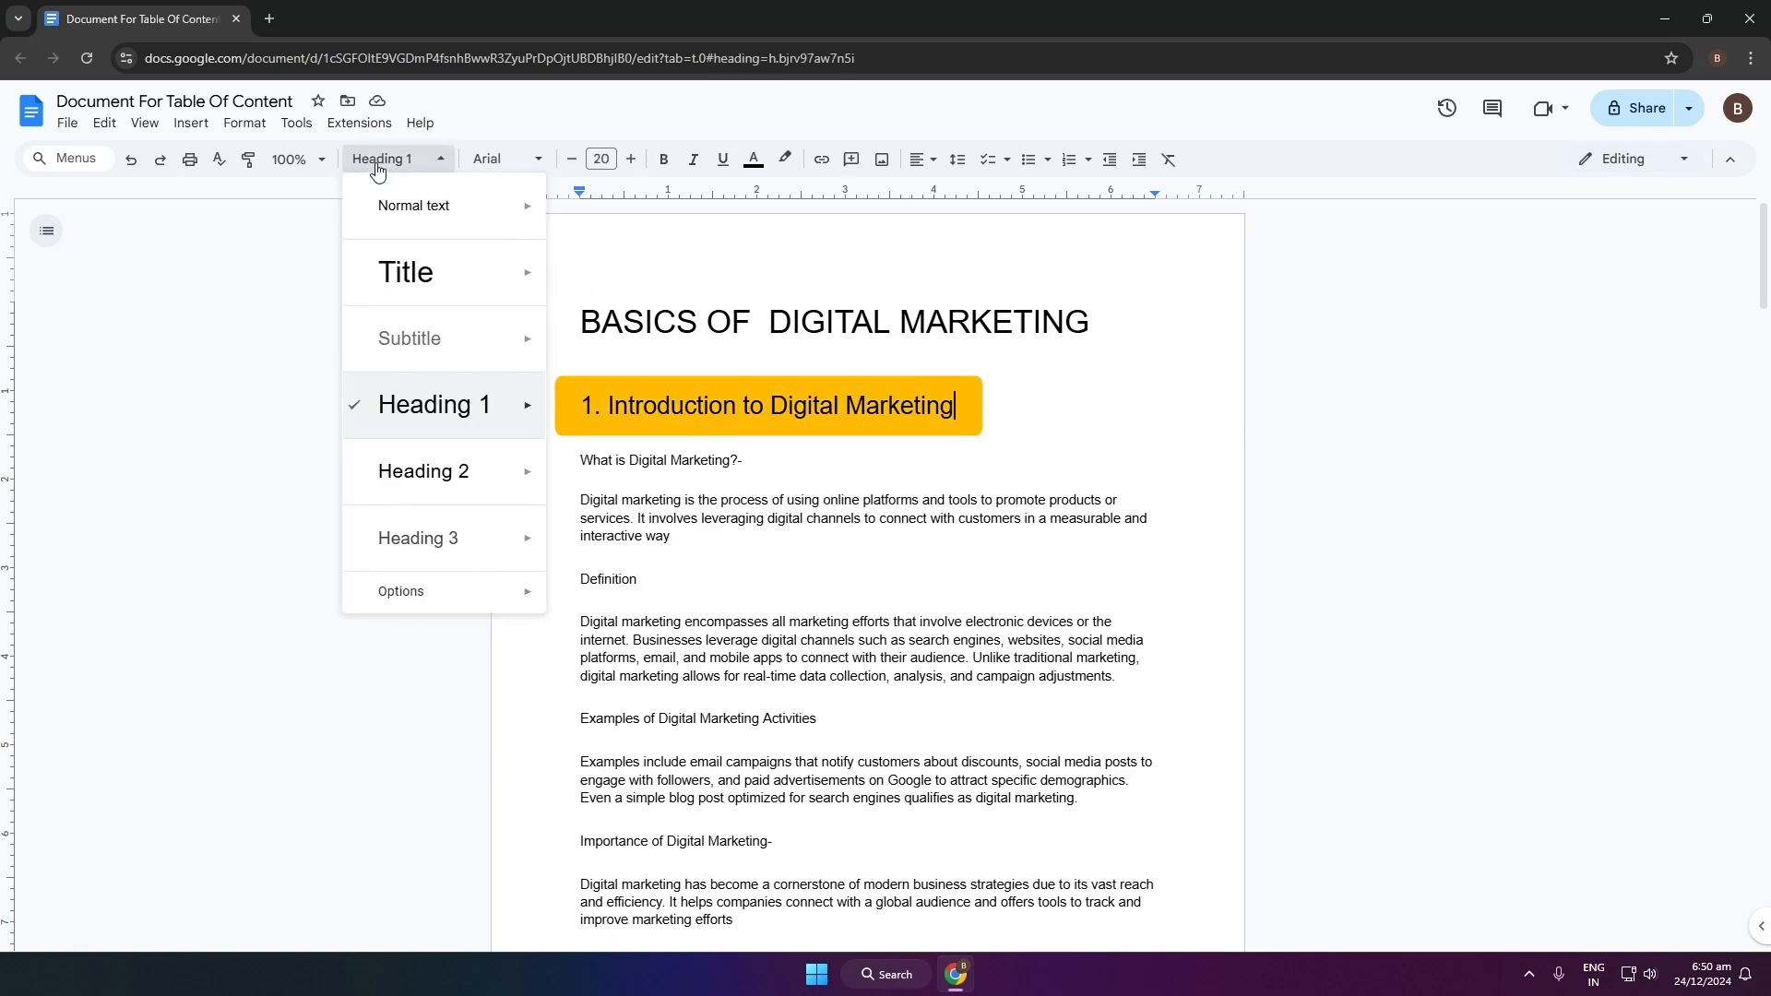
{"action": "left_click", "coordinate": [132, 280]}
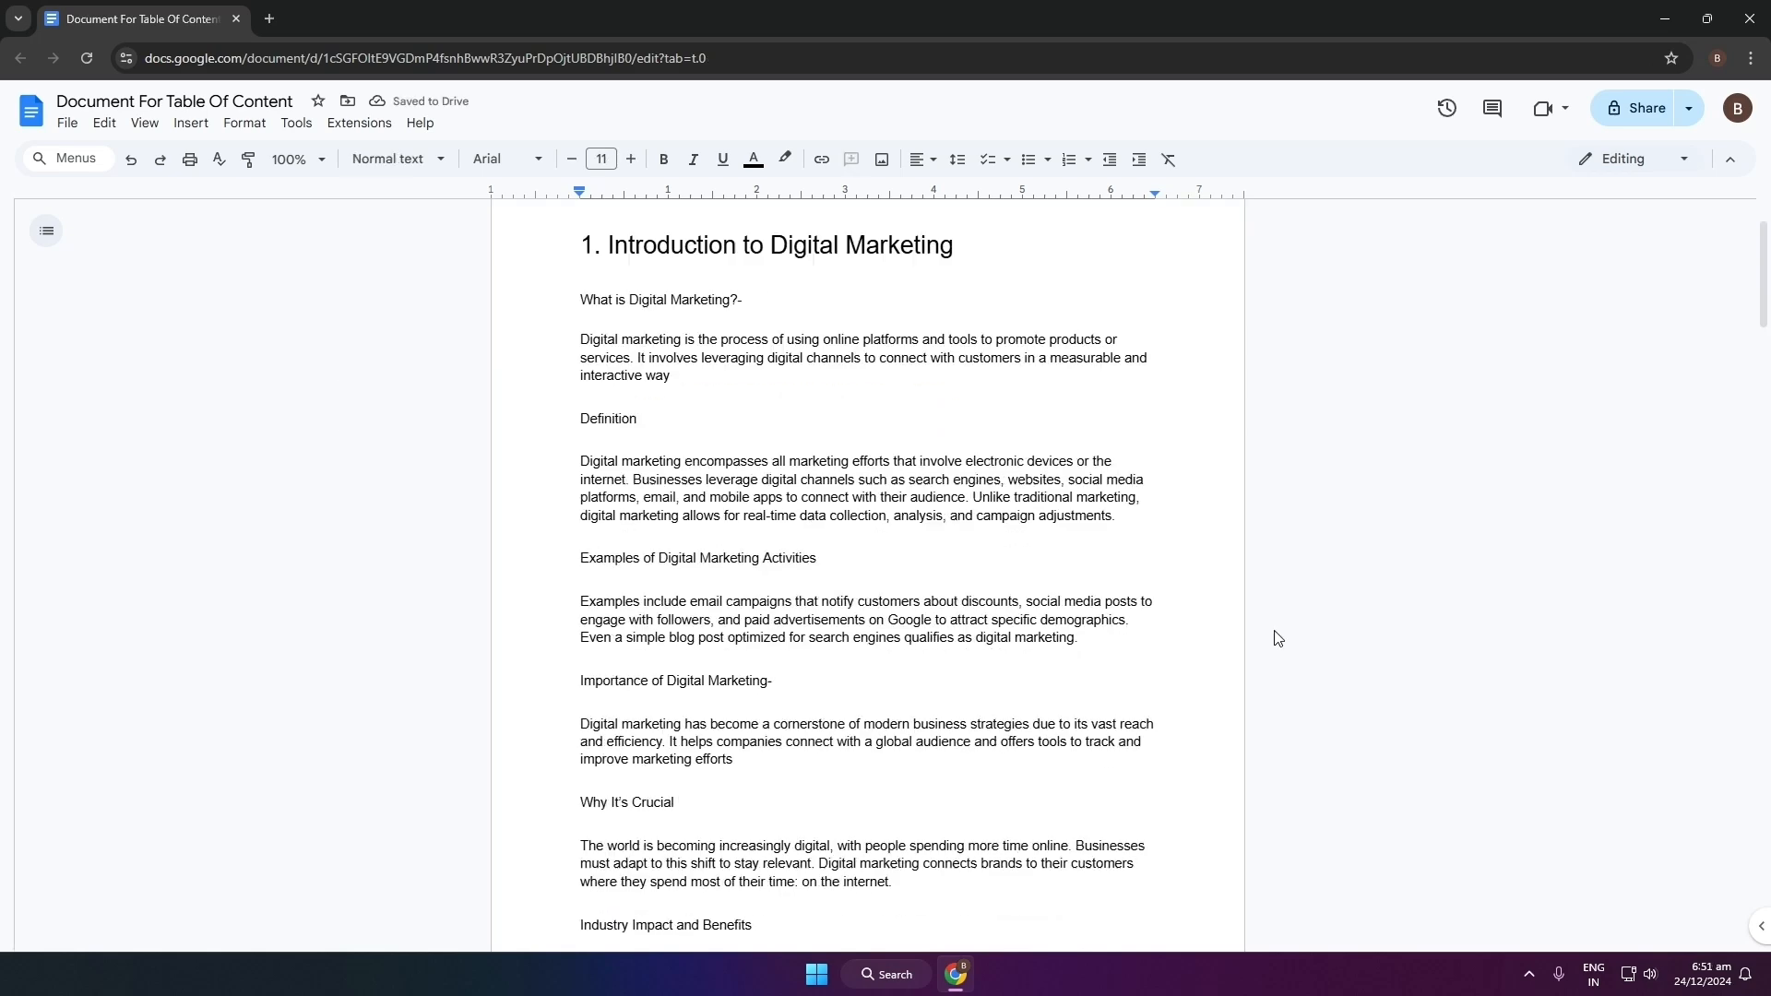
Apply the Heading 1 style to the line "2. Types of Digital Marketing"
{"action": "scroll", "coordinate": [1279, 638], "scroll_direction": "down", "scroll_amount": 9}
{"action": "left_click_drag", "start_coordinate": [579, 398], "coordinate": [758, 399]}
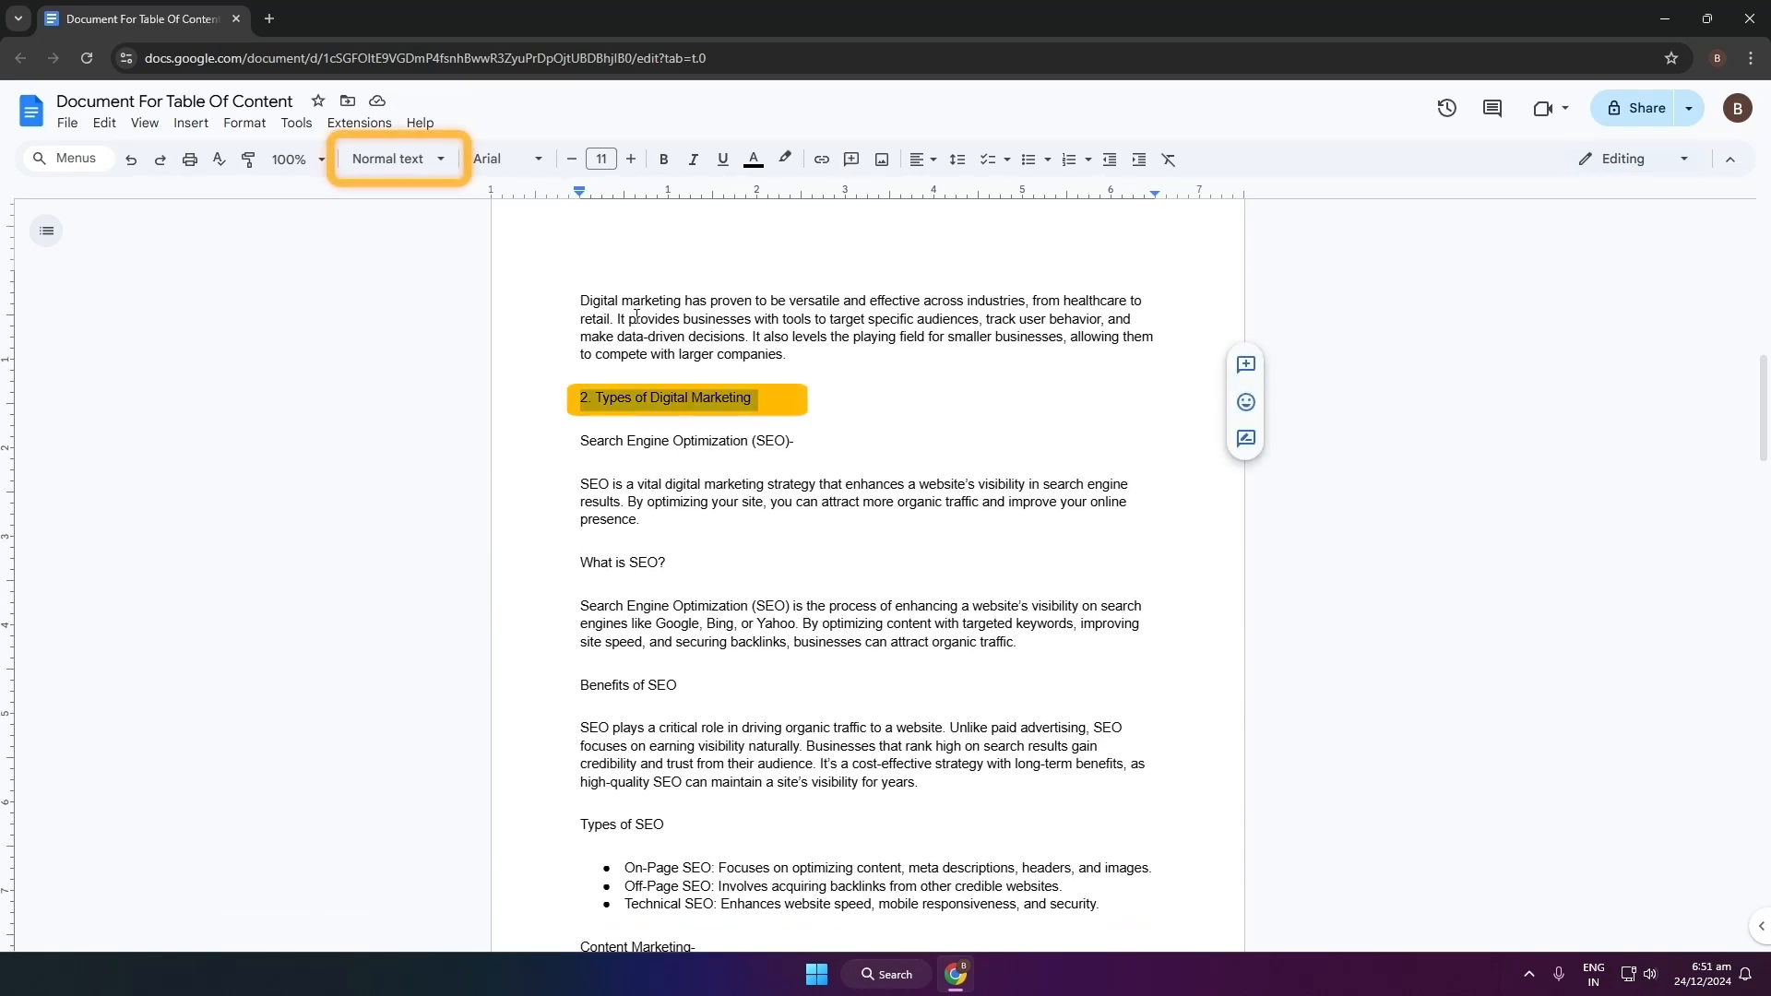
{"action": "left_click", "coordinate": [400, 163]}
{"action": "mouse_move", "coordinate": [466, 406]}
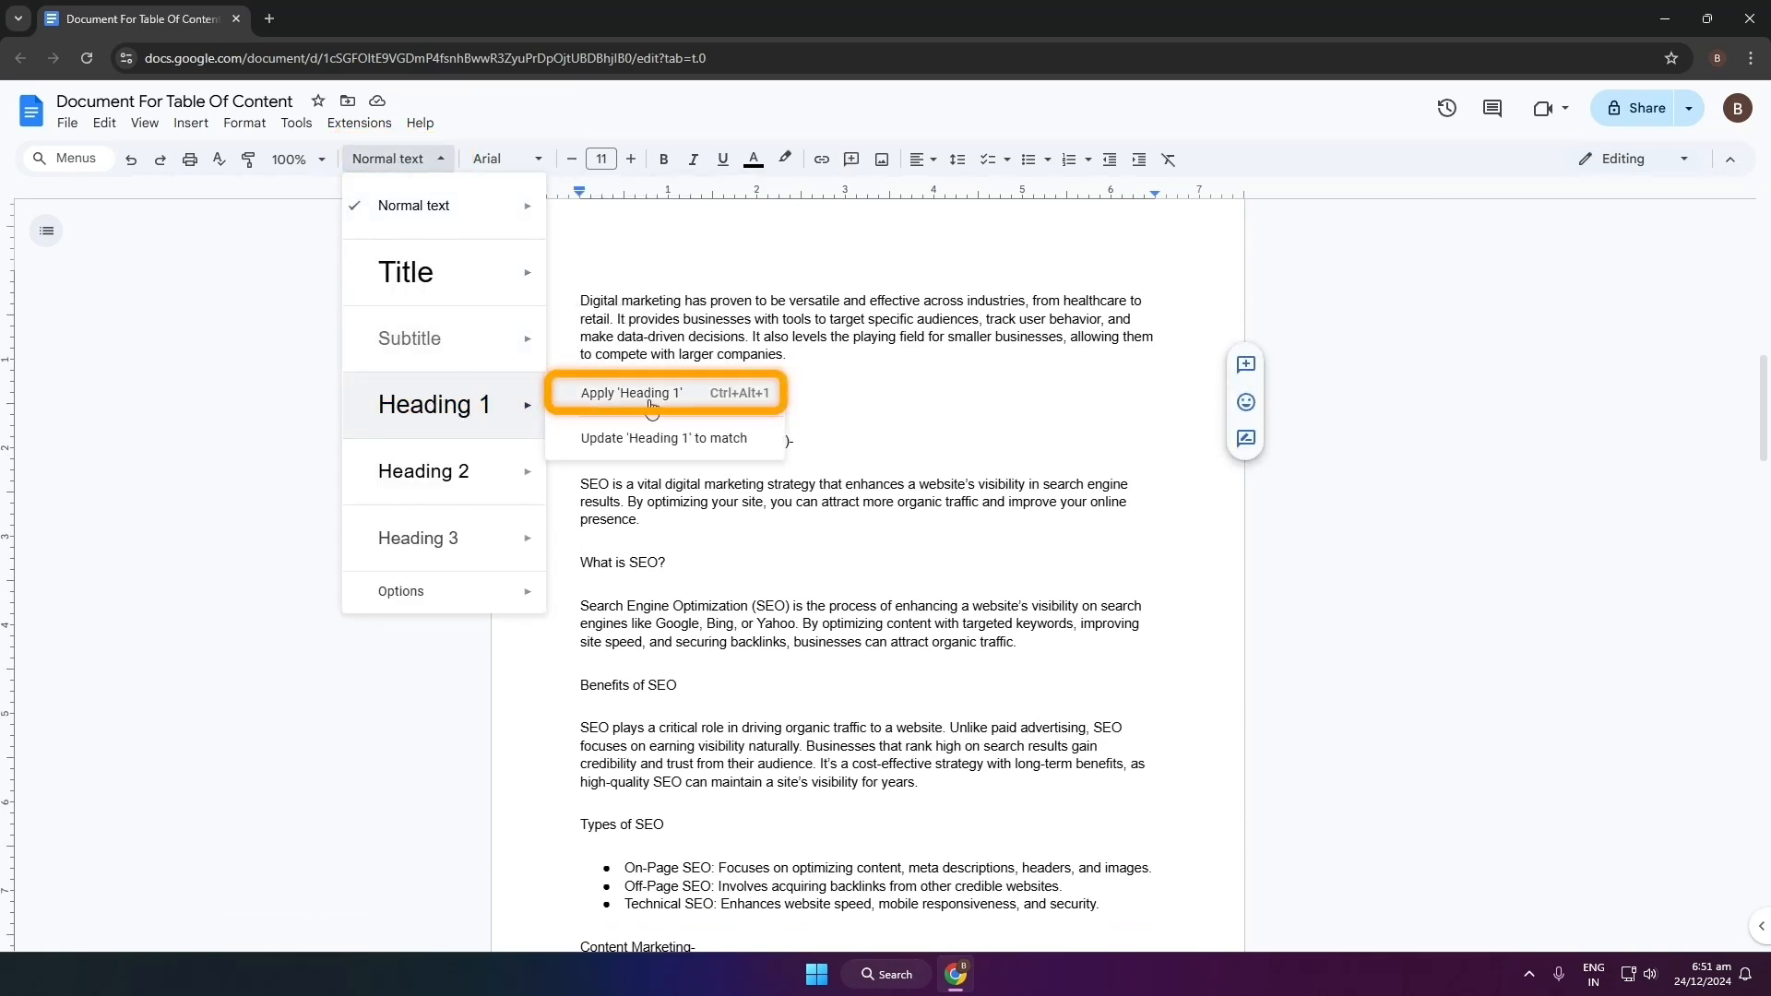
{"action": "left_click", "coordinate": [609, 392]}
{"action": "left_click", "coordinate": [393, 164]}
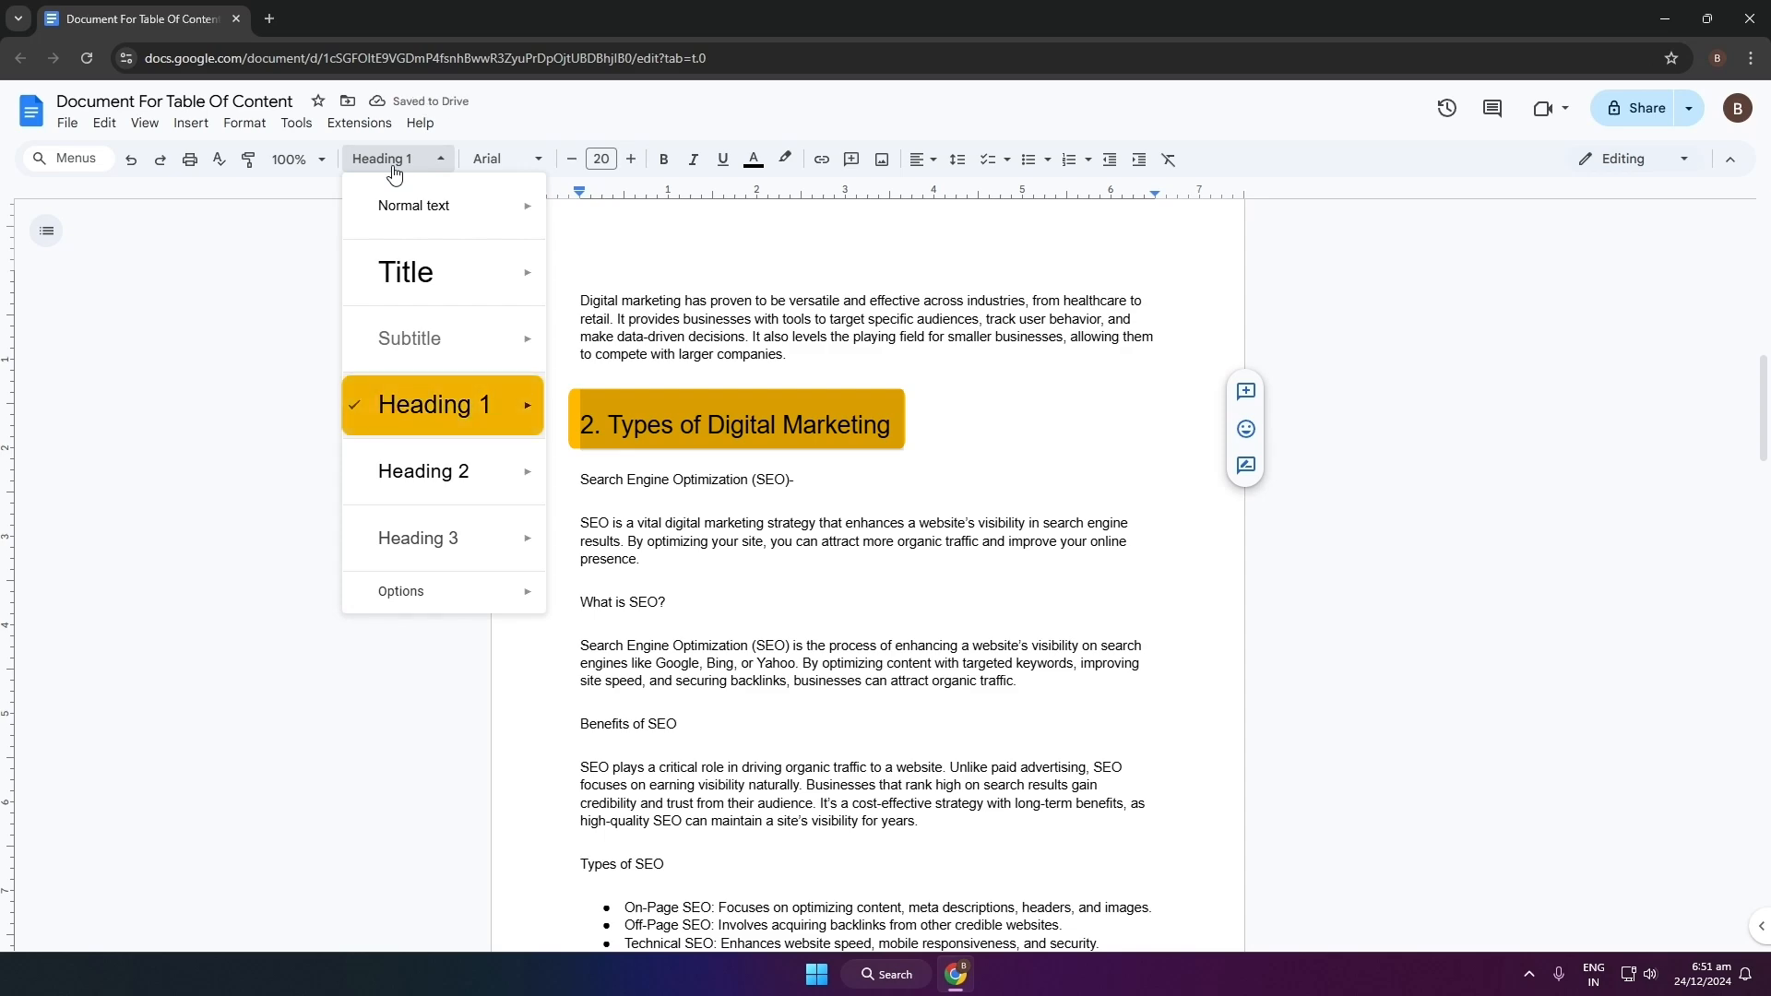
{"action": "left_click", "coordinate": [393, 164]}
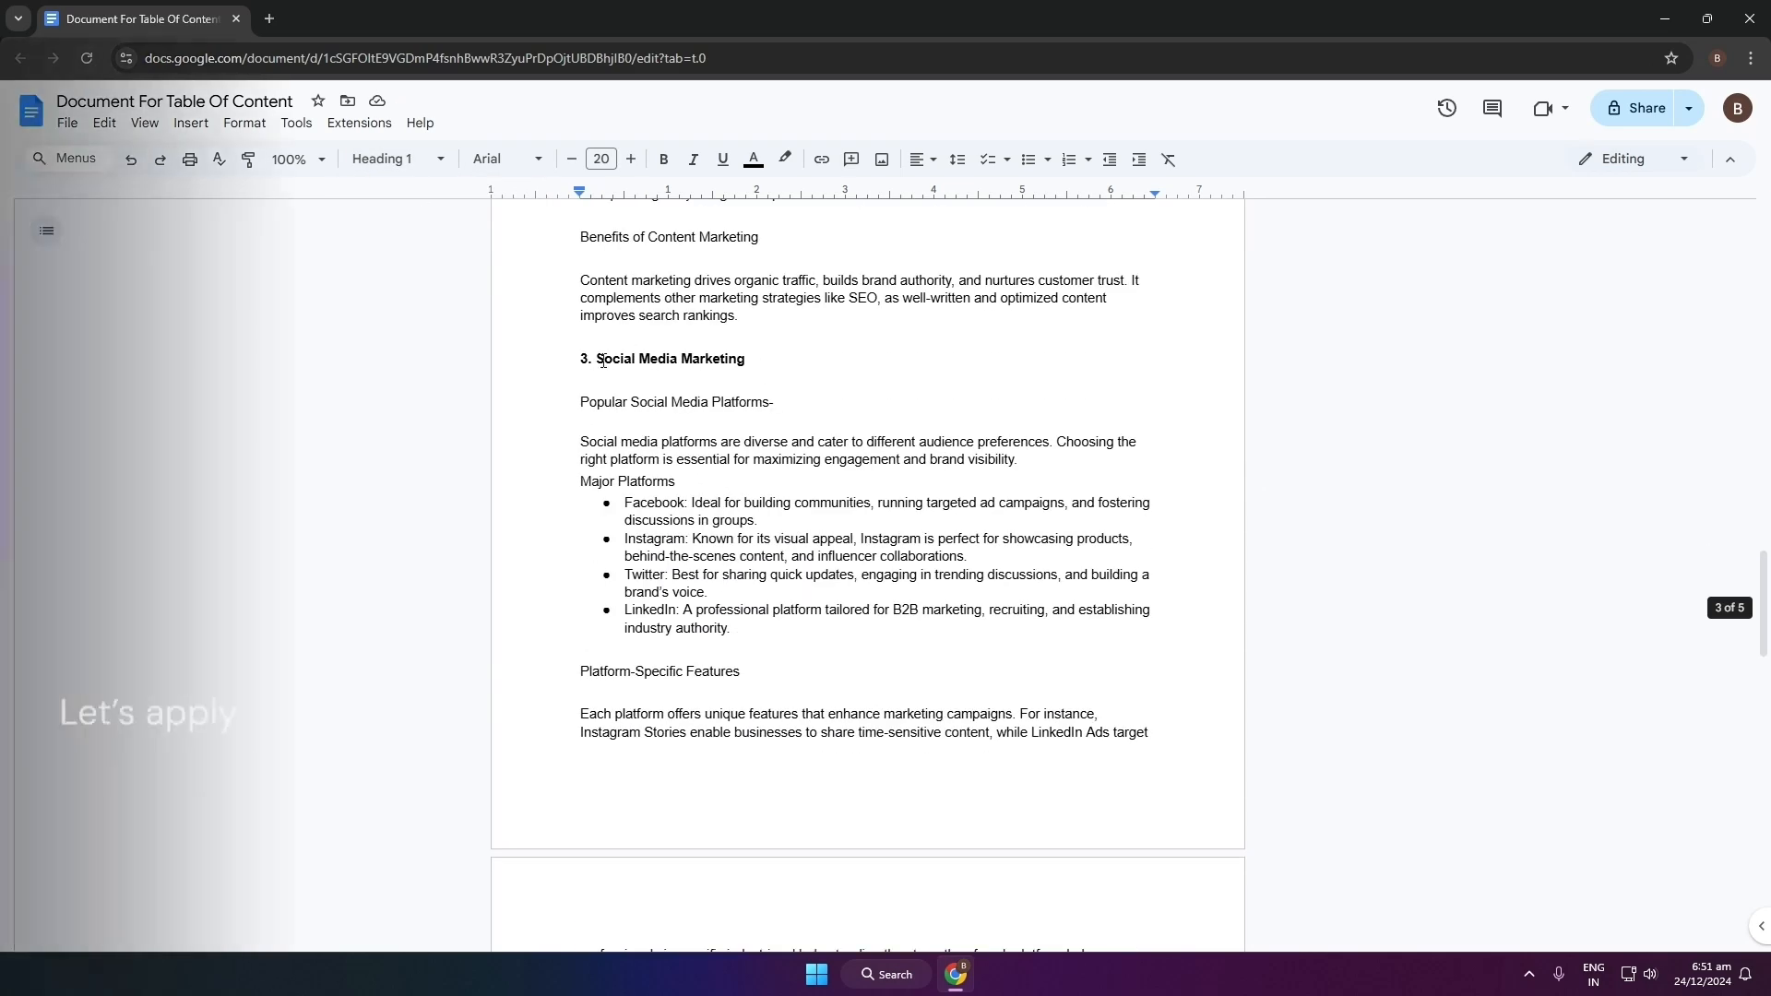
Apply the Heading 1 style to the line "3. Social Media Marketing"
{"action": "triple_click", "coordinate": [662, 359]}
{"action": "left_click", "coordinate": [393, 158]}
{"action": "mouse_move", "coordinate": [443, 405]}
{"action": "left_click", "coordinate": [604, 406]}
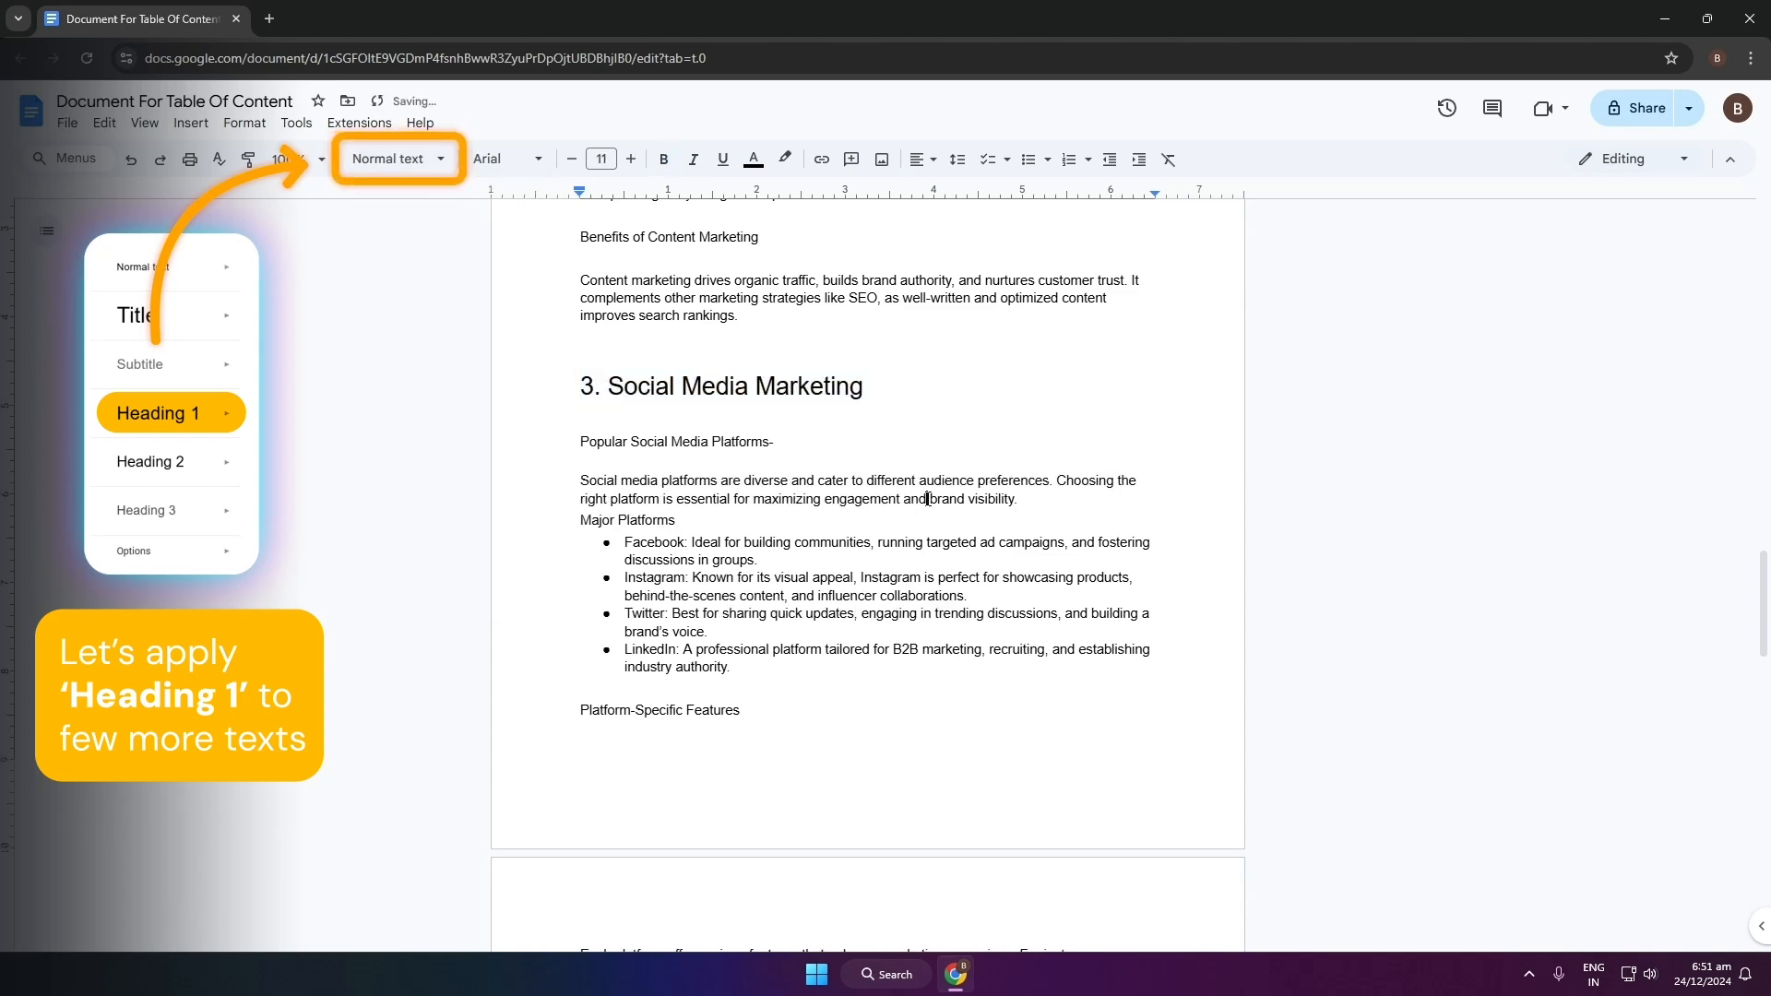
Apply the Heading 1 style to the line "4. Email Marketing"
{"action": "scroll", "coordinate": [868, 508], "scroll_direction": "down", "scroll_amount": 10}
{"action": "triple_click", "coordinate": [639, 599]}
{"action": "left_click", "coordinate": [393, 159]}
{"action": "mouse_move", "coordinate": [500, 415]}
{"action": "left_click", "coordinate": [631, 393]}
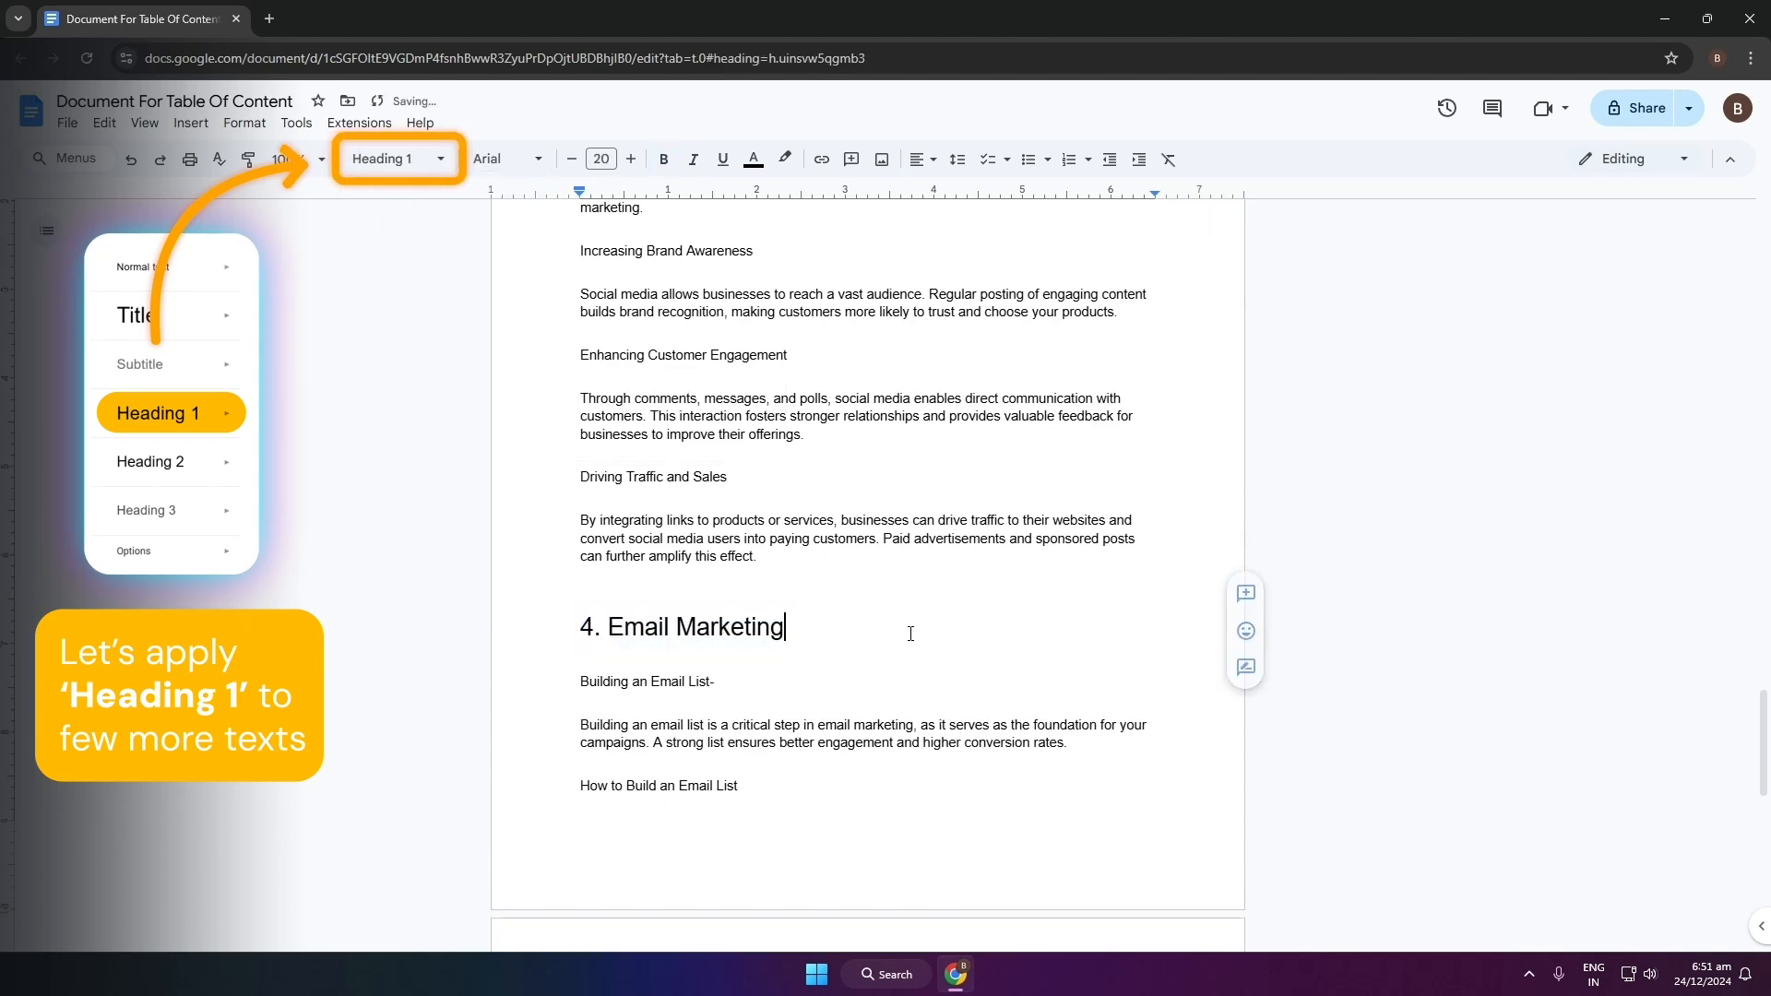
Apply the Heading 2 style in one go to the two subsection titles ending in a hyphen under each of the four numbered headings
{"action": "scroll", "coordinate": [567, 459], "scroll_direction": "up", "scroll_amount": 15}
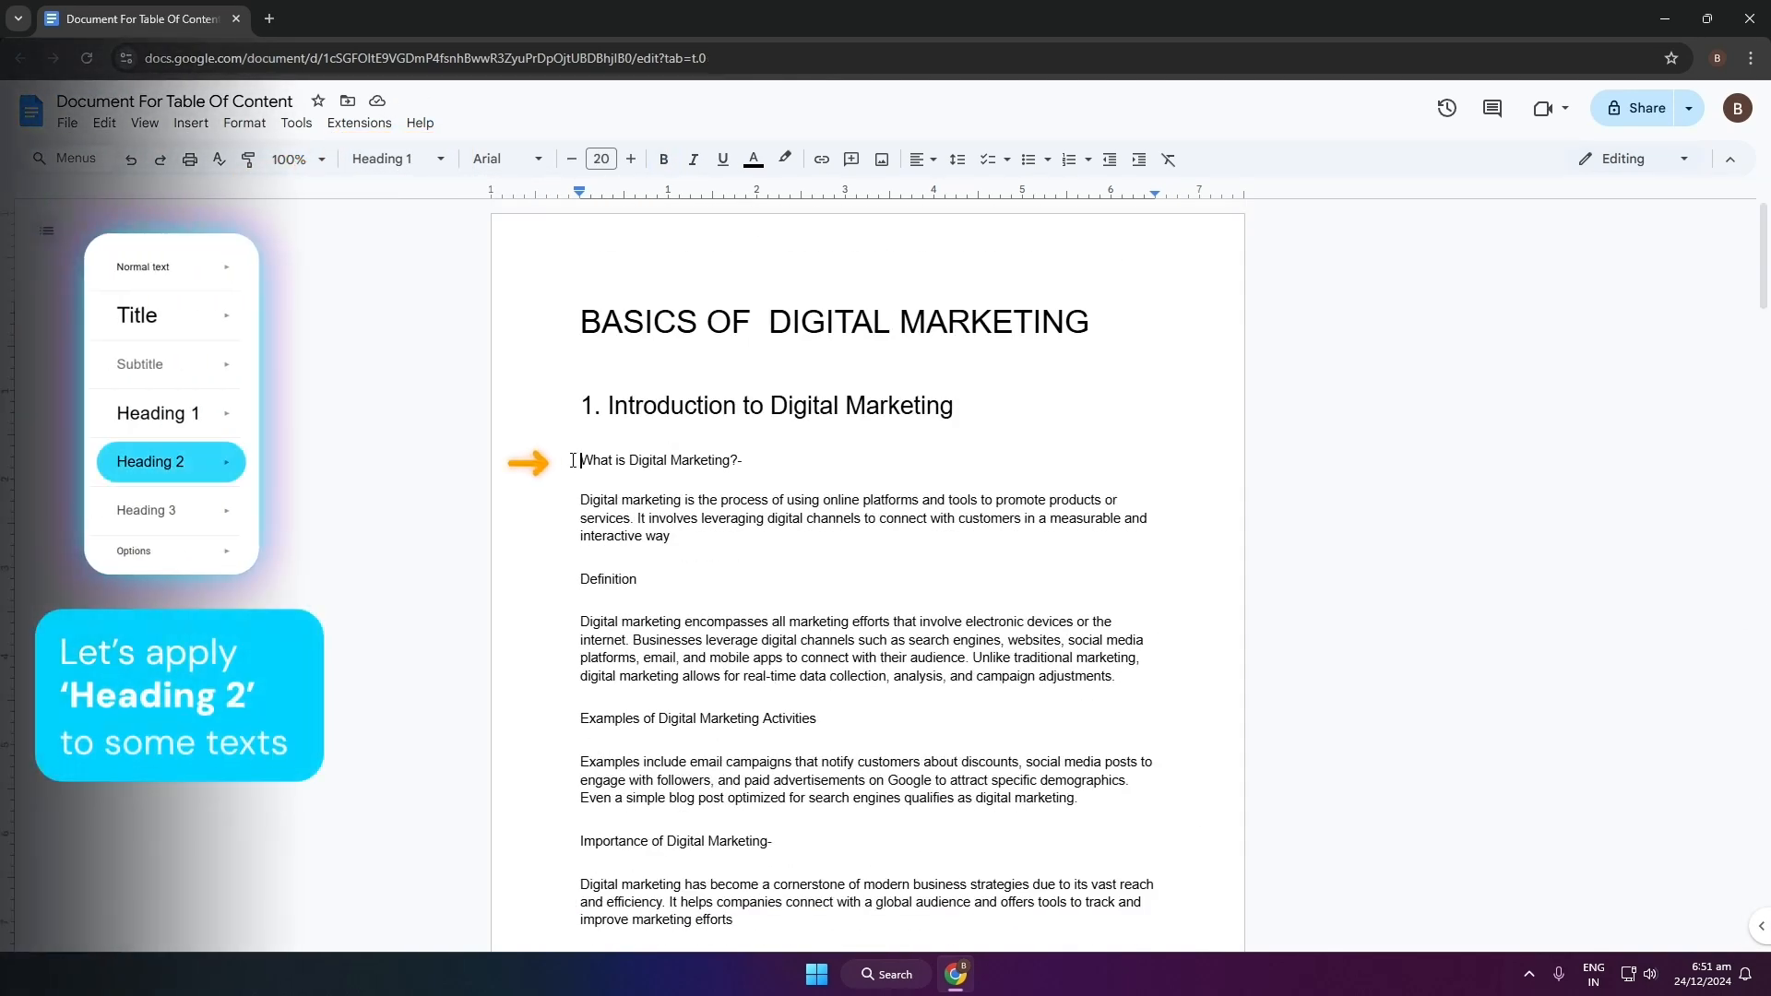
{"action": "left_click_drag", "start_coordinate": [566, 460], "coordinate": [770, 456]}
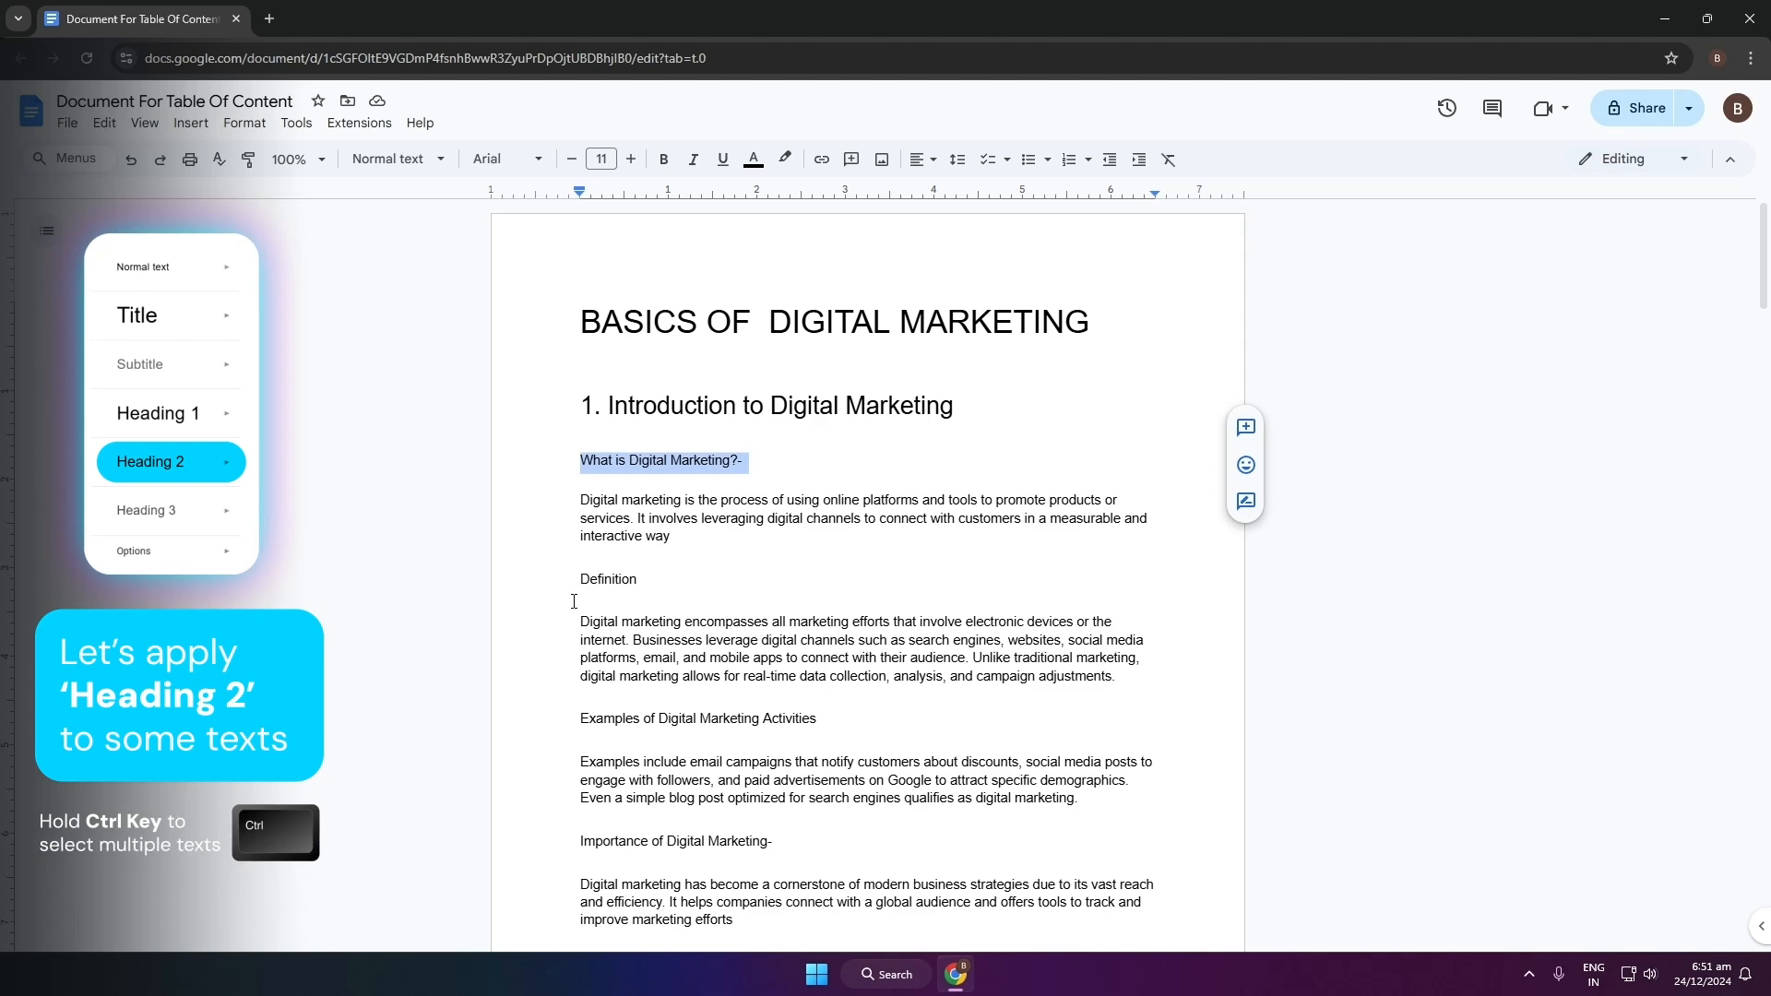
{"action": "left_click_drag", "start_coordinate": [581, 841], "coordinate": [794, 843]}
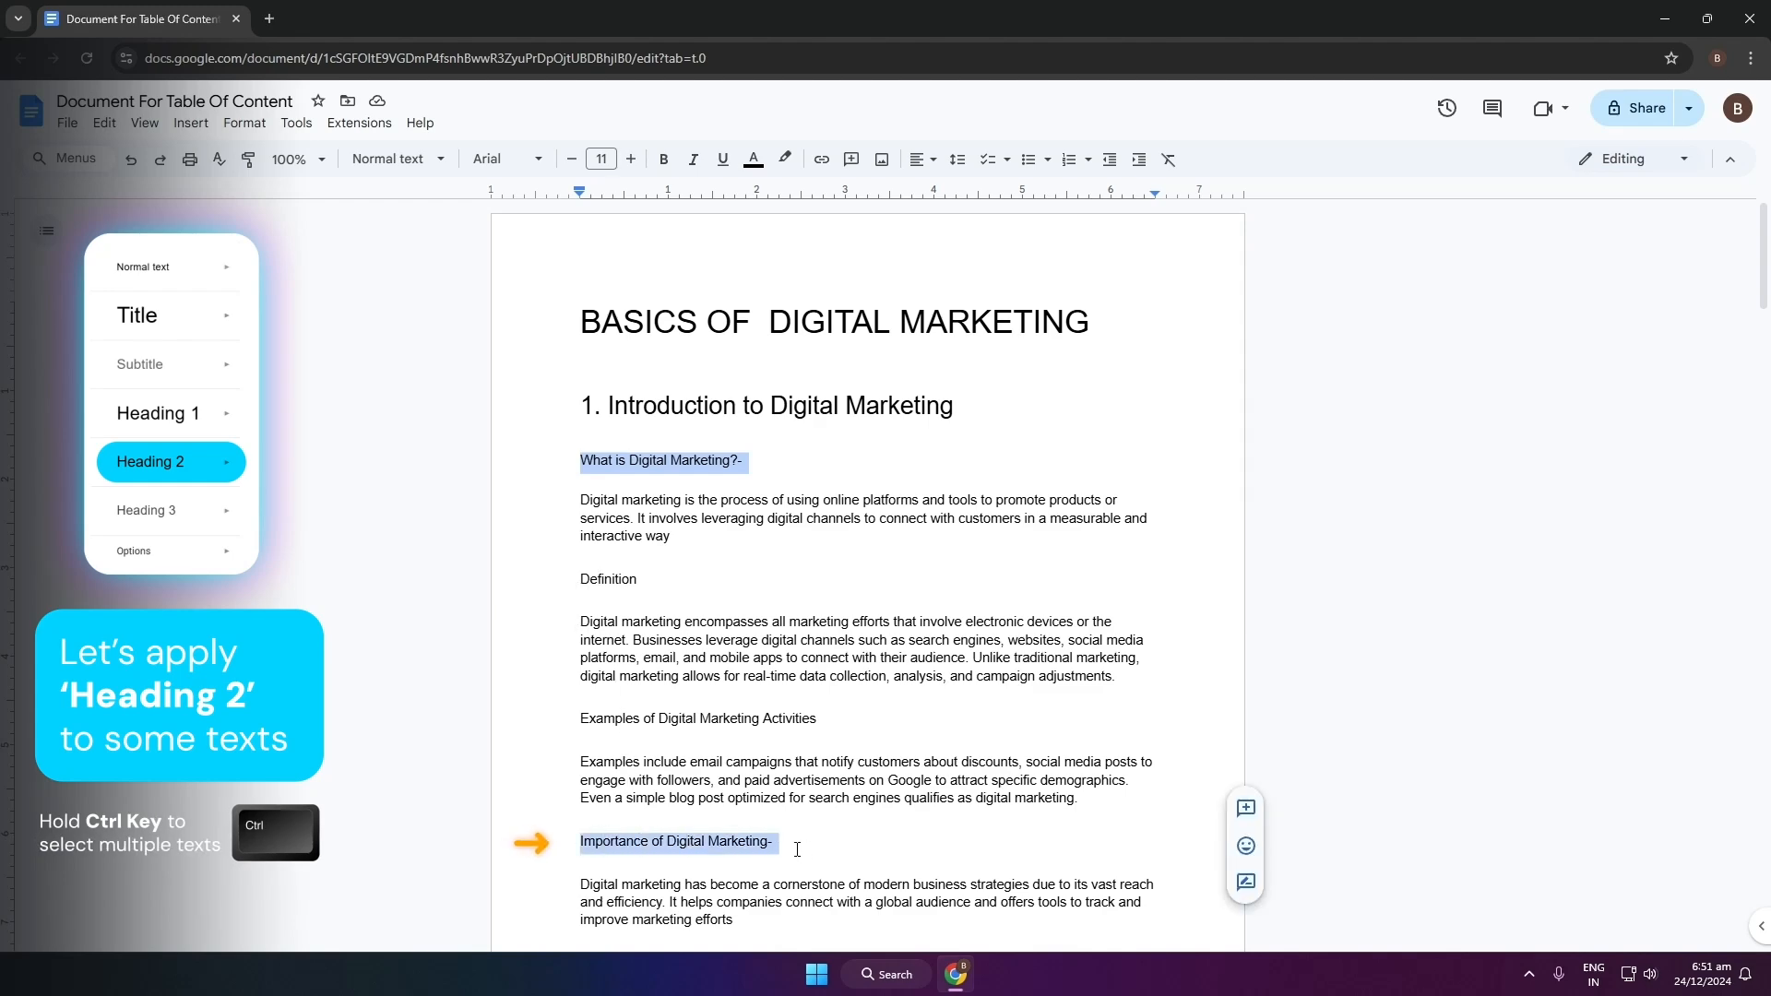
{"action": "scroll", "coordinate": [785, 606], "scroll_direction": "down", "scroll_amount": 3}
{"action": "scroll", "coordinate": [785, 606], "scroll_direction": "down", "scroll_amount": 10}
{"action": "left_click_drag", "start_coordinate": [580, 384], "coordinate": [808, 385]}
{"action": "scroll", "coordinate": [807, 384], "scroll_direction": "down", "scroll_amount": 3}
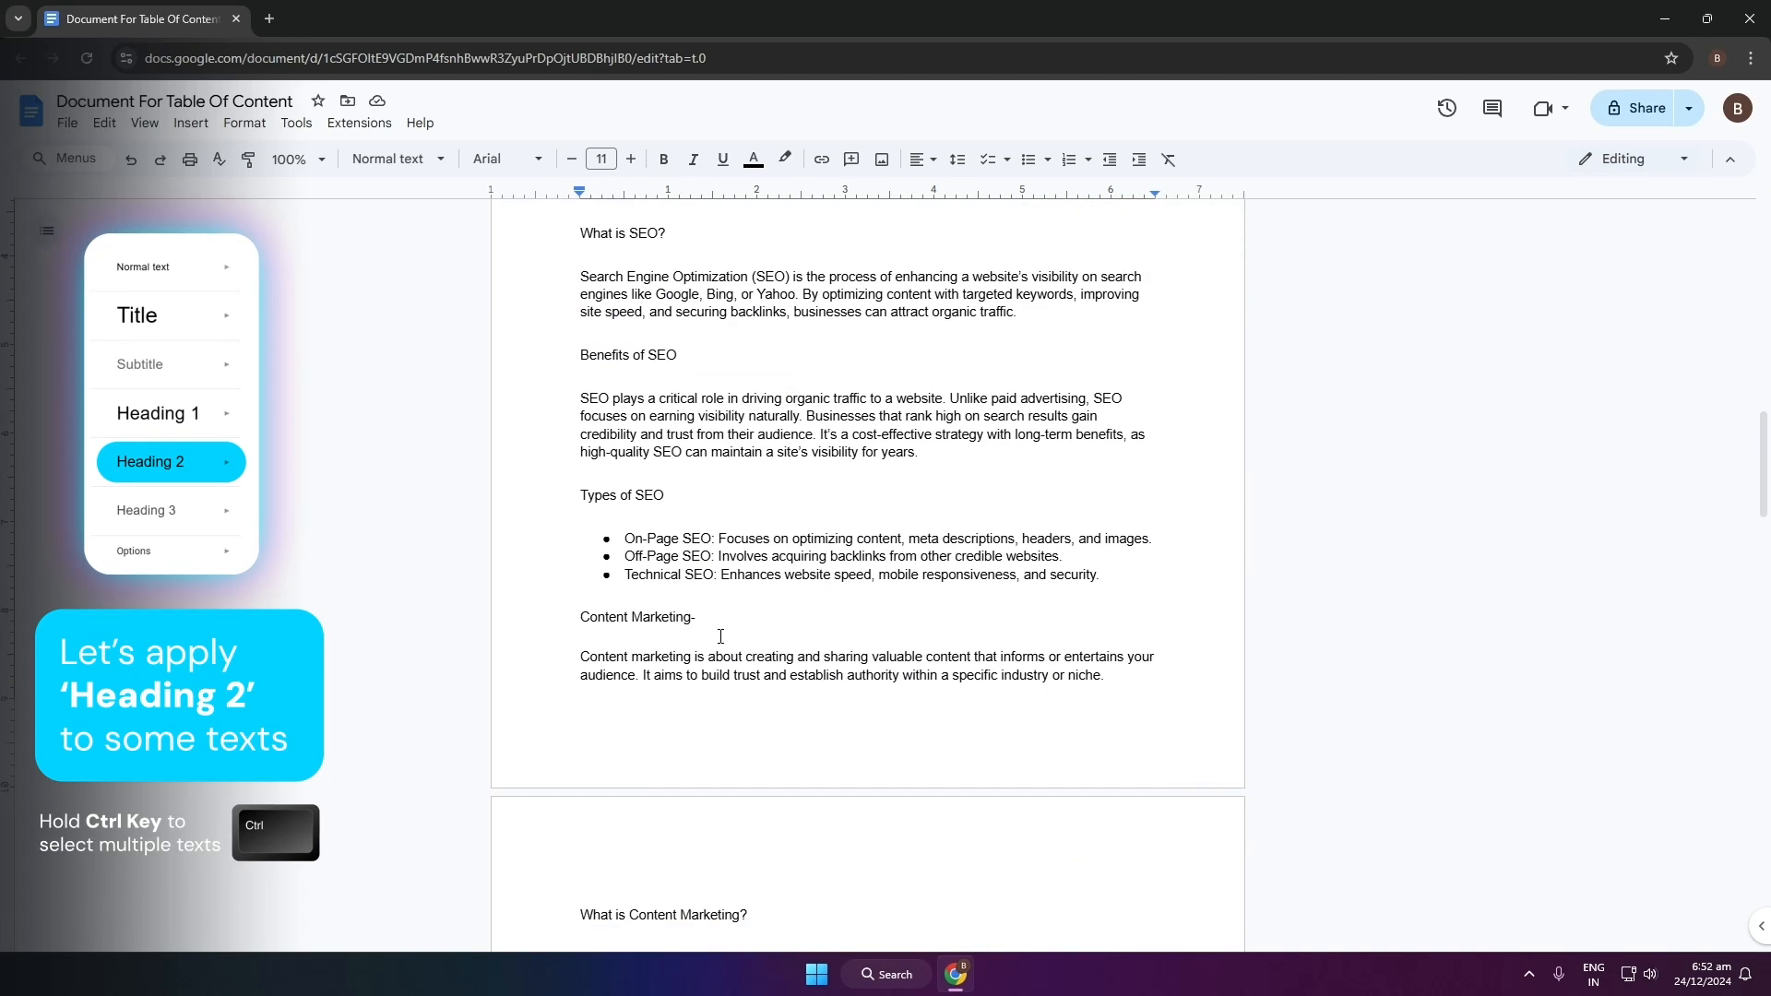
{"action": "left_click_drag", "start_coordinate": [580, 617], "coordinate": [744, 621]}
{"action": "scroll", "coordinate": [745, 621], "scroll_direction": "down", "scroll_amount": 10}
{"action": "left_click_drag", "start_coordinate": [580, 535], "coordinate": [780, 535]}
{"action": "scroll", "coordinate": [780, 536], "scroll_direction": "down", "scroll_amount": 5}
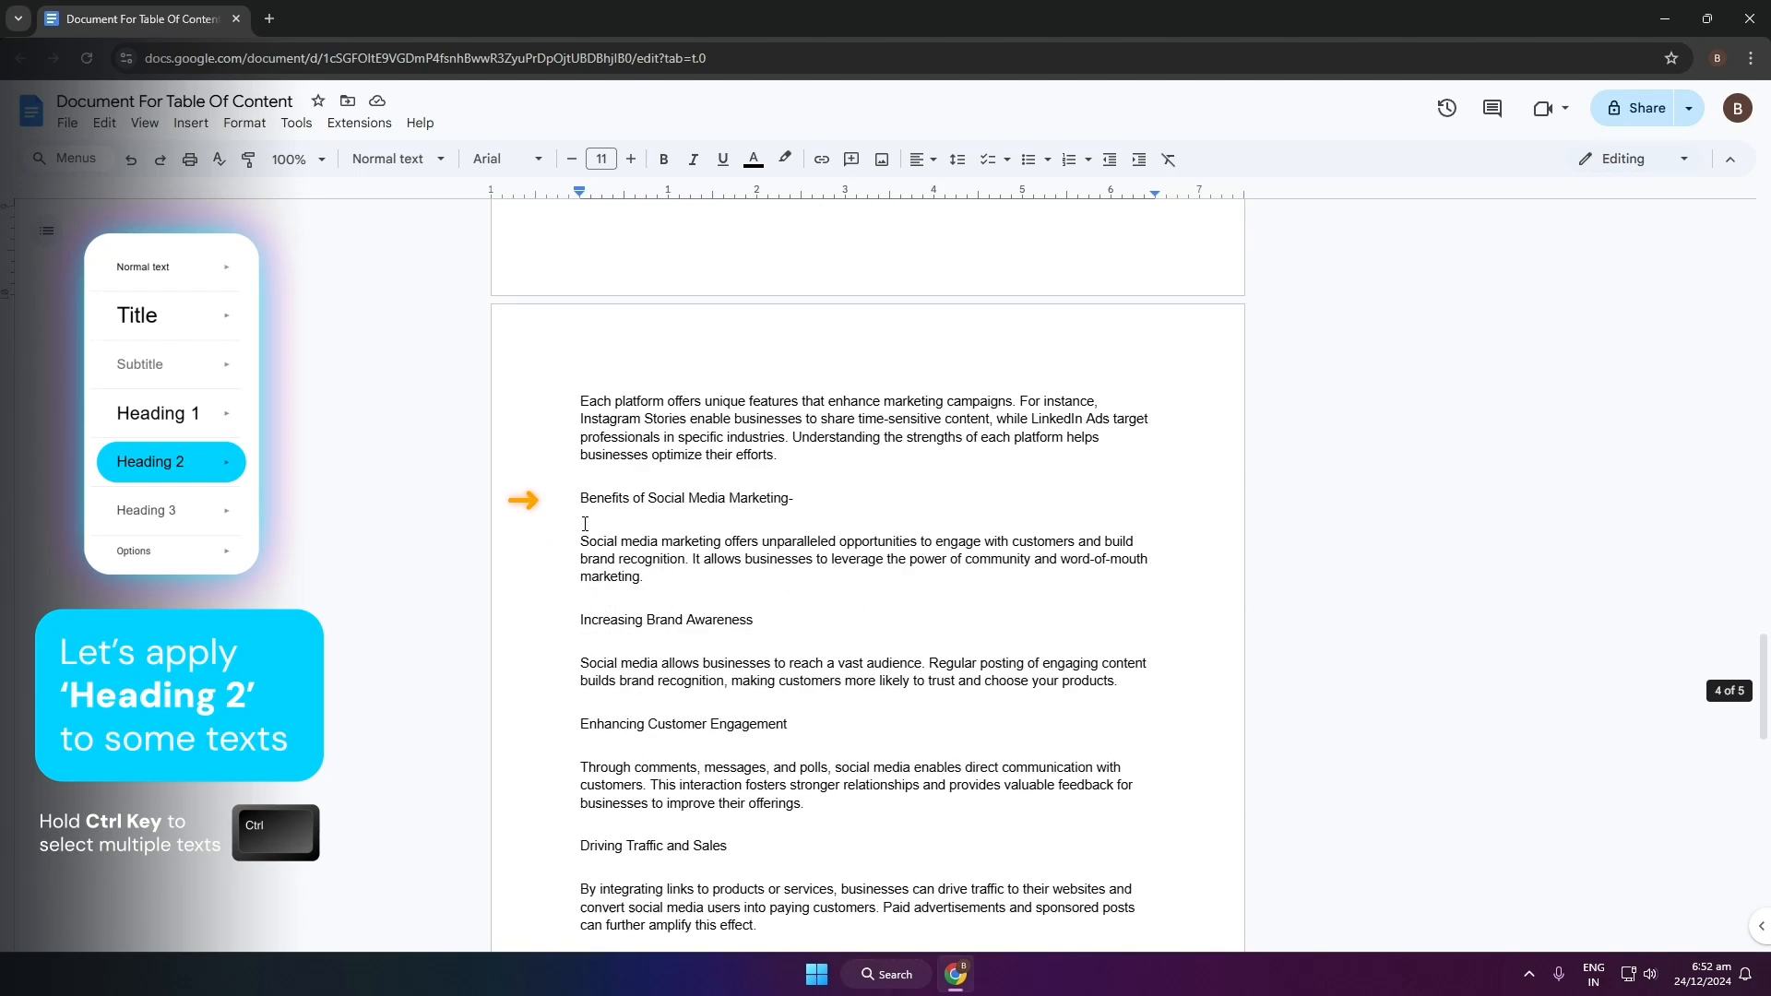
{"action": "left_click_drag", "start_coordinate": [580, 501], "coordinate": [794, 501]}
{"action": "scroll", "coordinate": [775, 519], "scroll_direction": "down", "scroll_amount": 1}
{"action": "scroll", "coordinate": [775, 519], "scroll_direction": "up", "scroll_amount": 6}
{"action": "scroll", "coordinate": [775, 519], "scroll_direction": "down", "scroll_amount": 13}
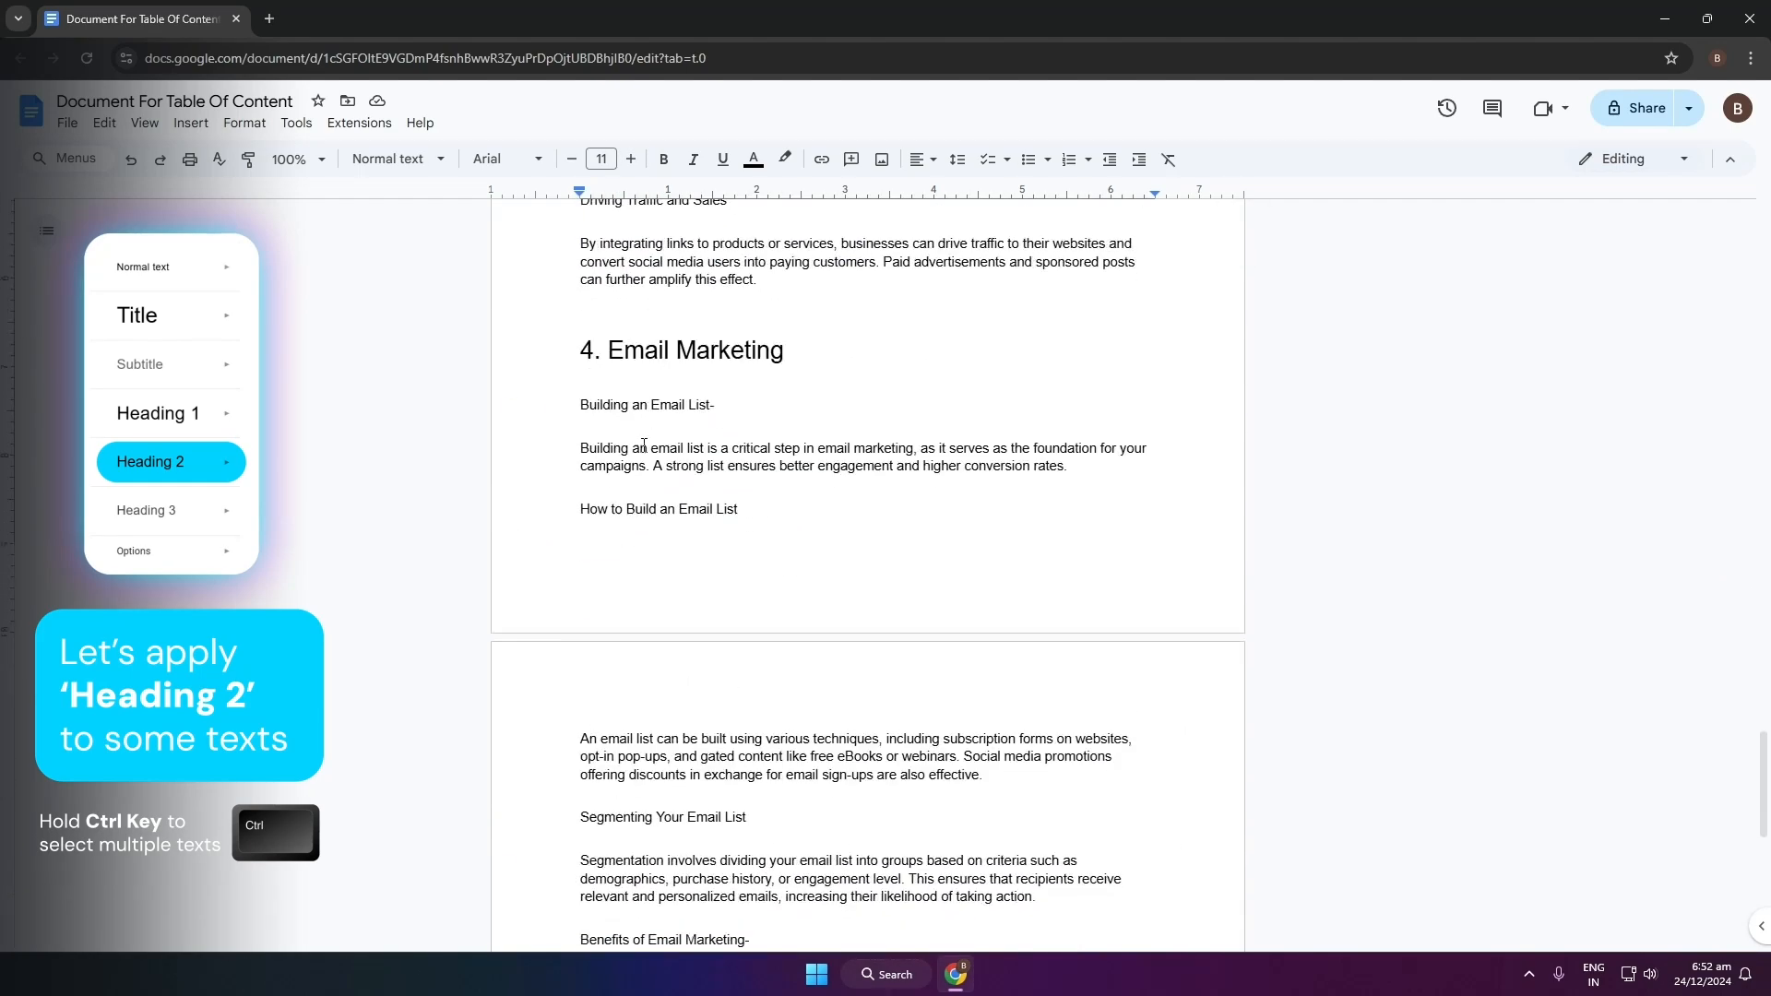
{"action": "left_click_drag", "start_coordinate": [580, 405], "coordinate": [721, 406]}
{"action": "scroll", "coordinate": [736, 482], "scroll_direction": "down", "scroll_amount": 4}
{"action": "left_click_drag", "start_coordinate": [581, 569], "coordinate": [756, 569]}
{"action": "scroll", "coordinate": [757, 569], "scroll_direction": "down", "scroll_amount": 4}
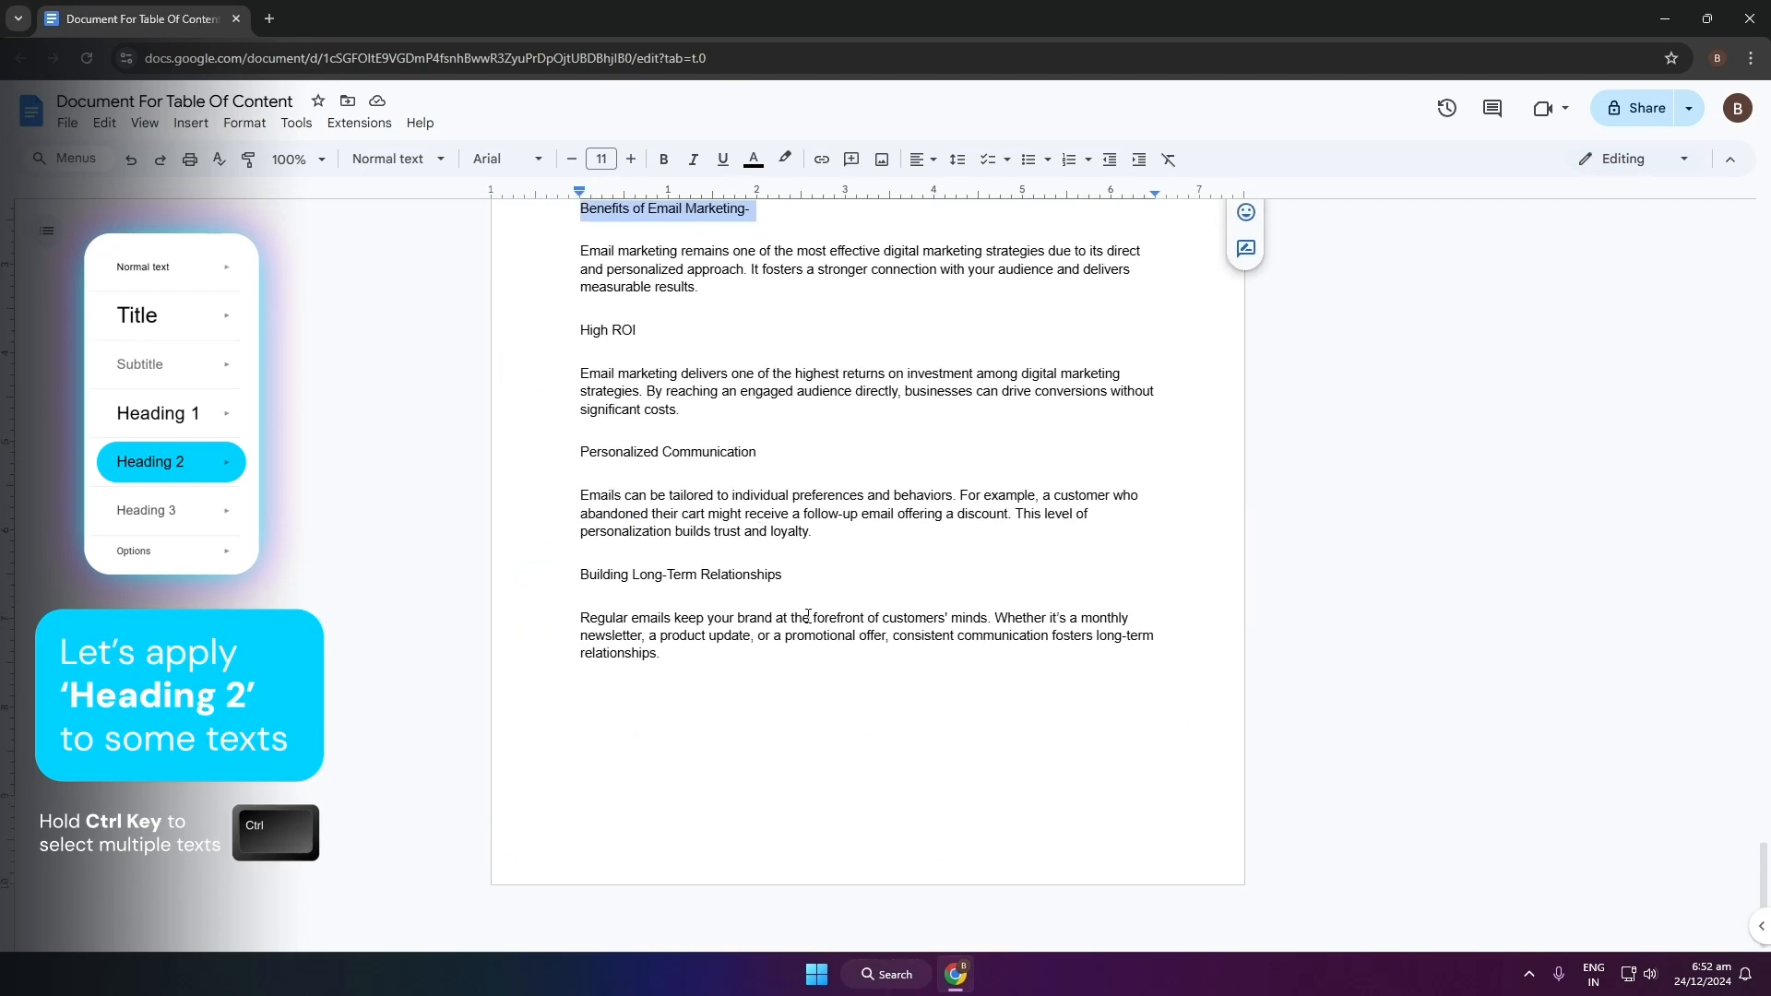
{"action": "scroll", "coordinate": [1767, 828], "scroll_direction": "up", "scroll_amount": 3}
{"action": "left_click_drag", "start_coordinate": [1766, 828], "coordinate": [1764, 214]}
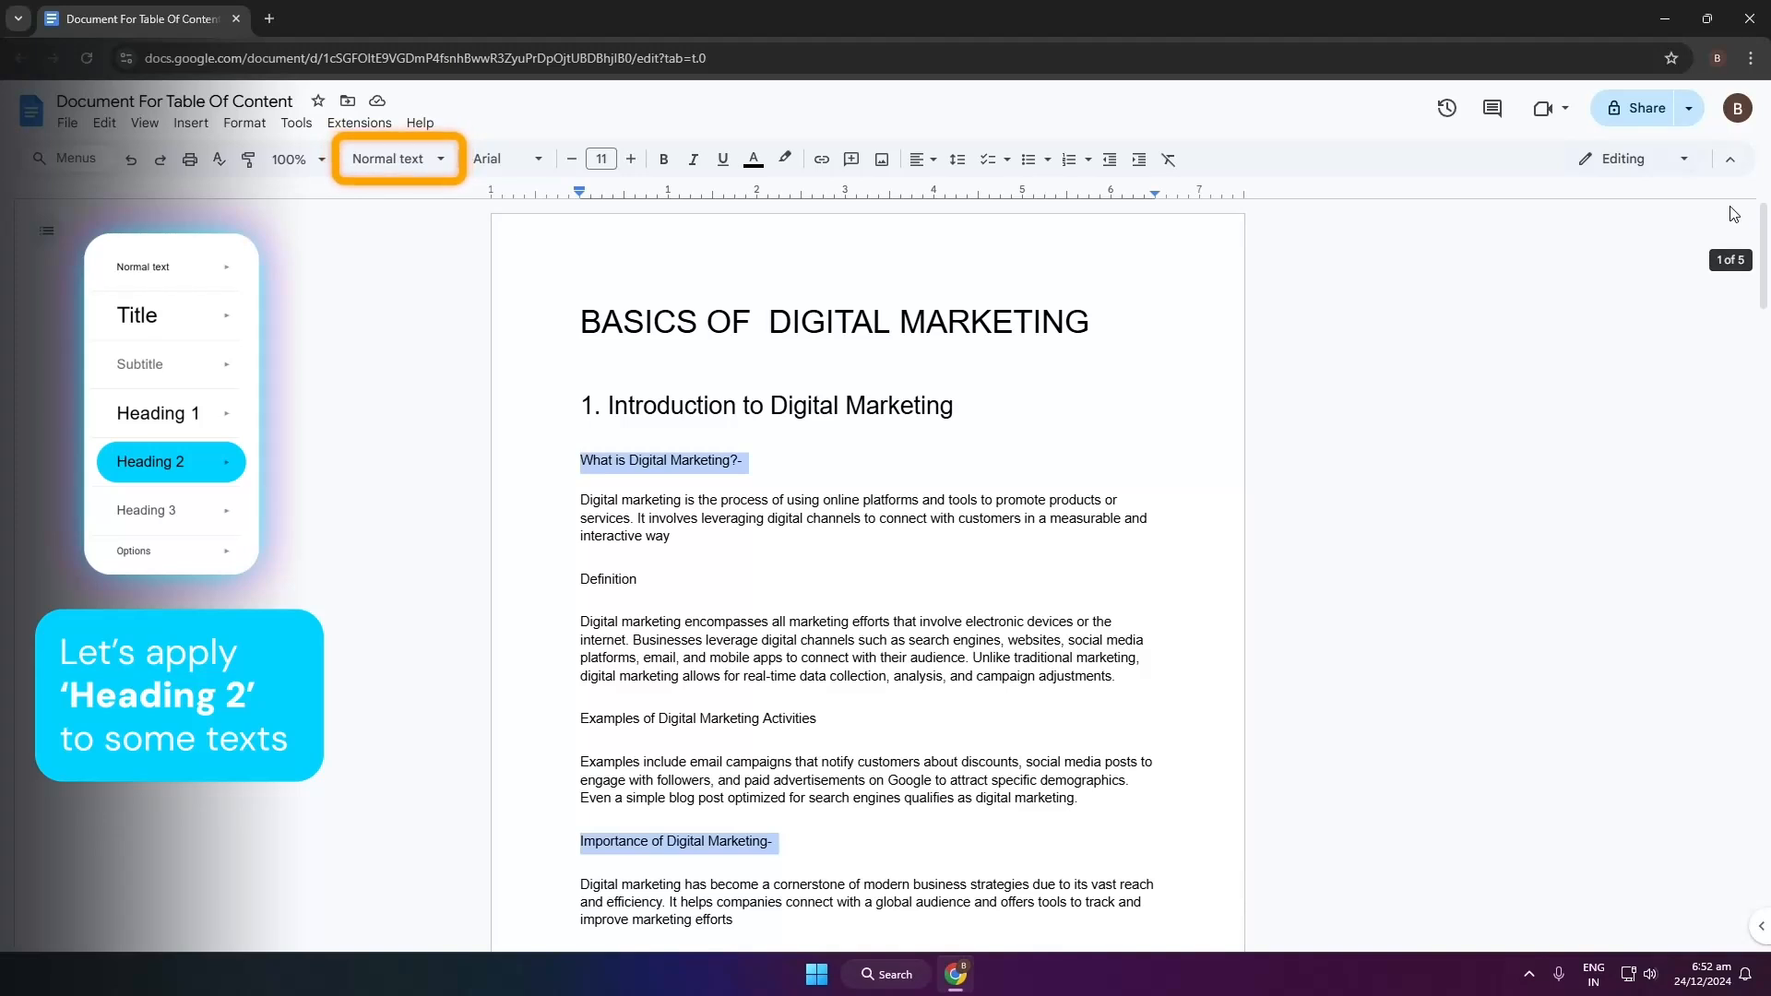
{"action": "left_click", "coordinate": [392, 159]}
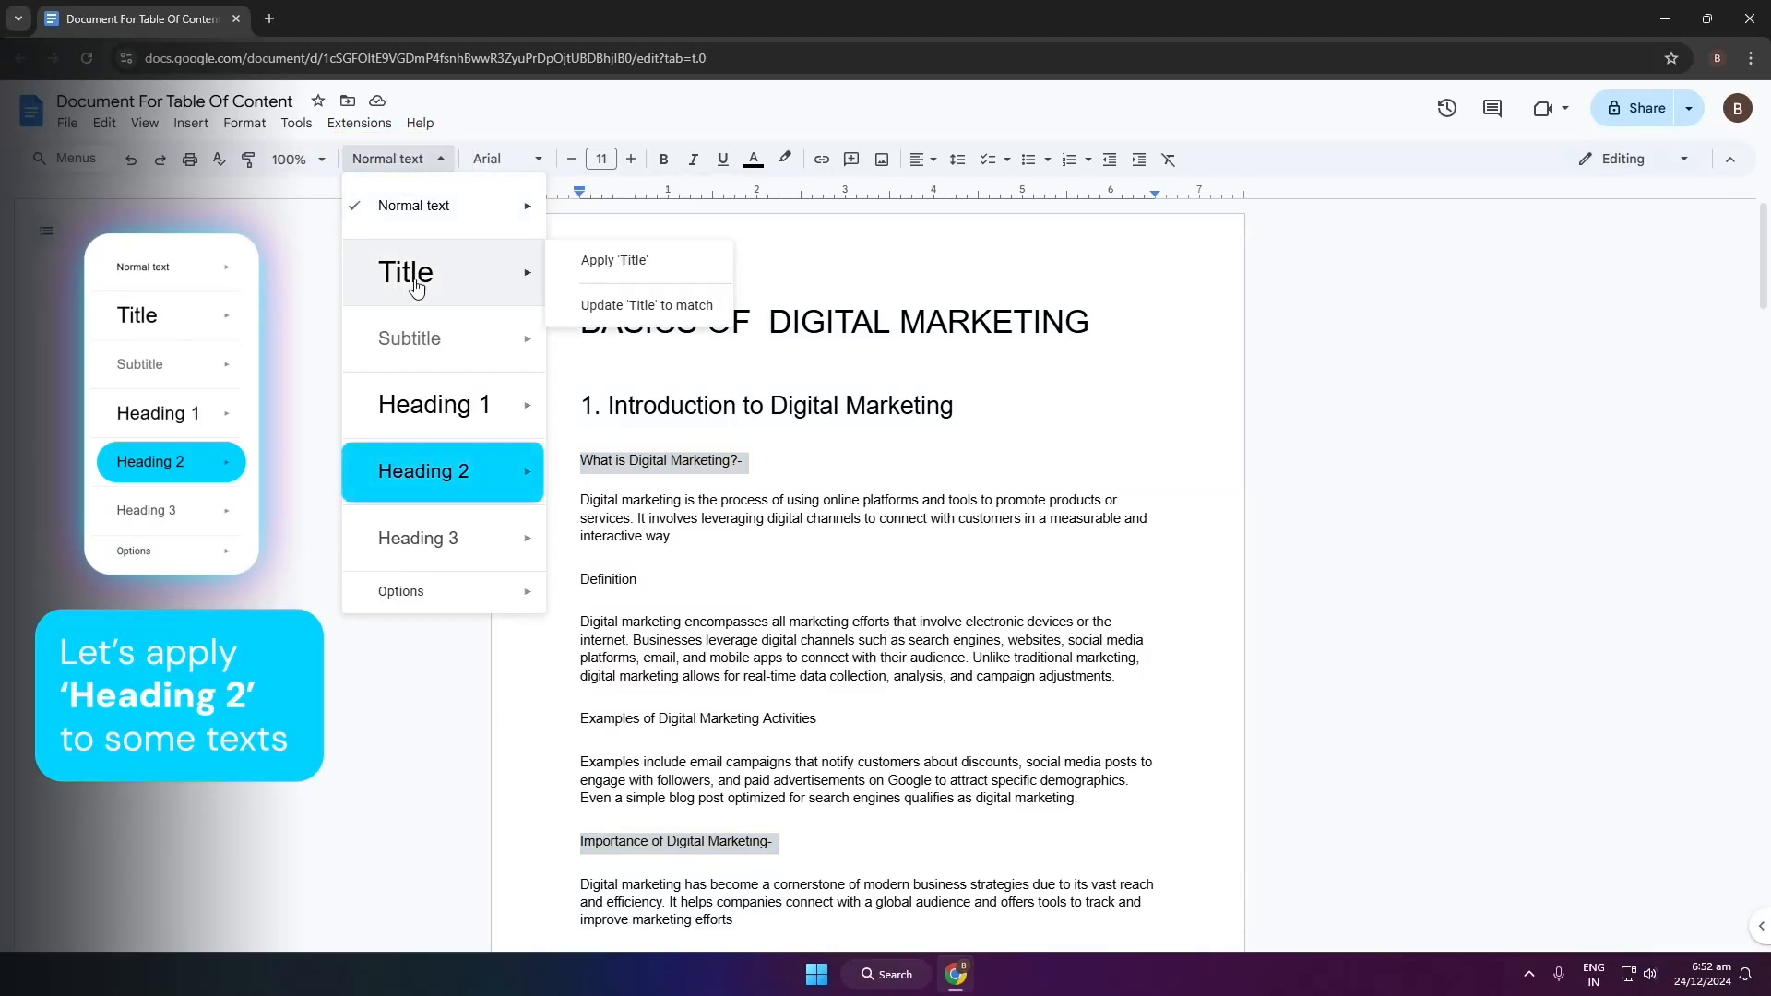
{"action": "mouse_move", "coordinate": [465, 476]}
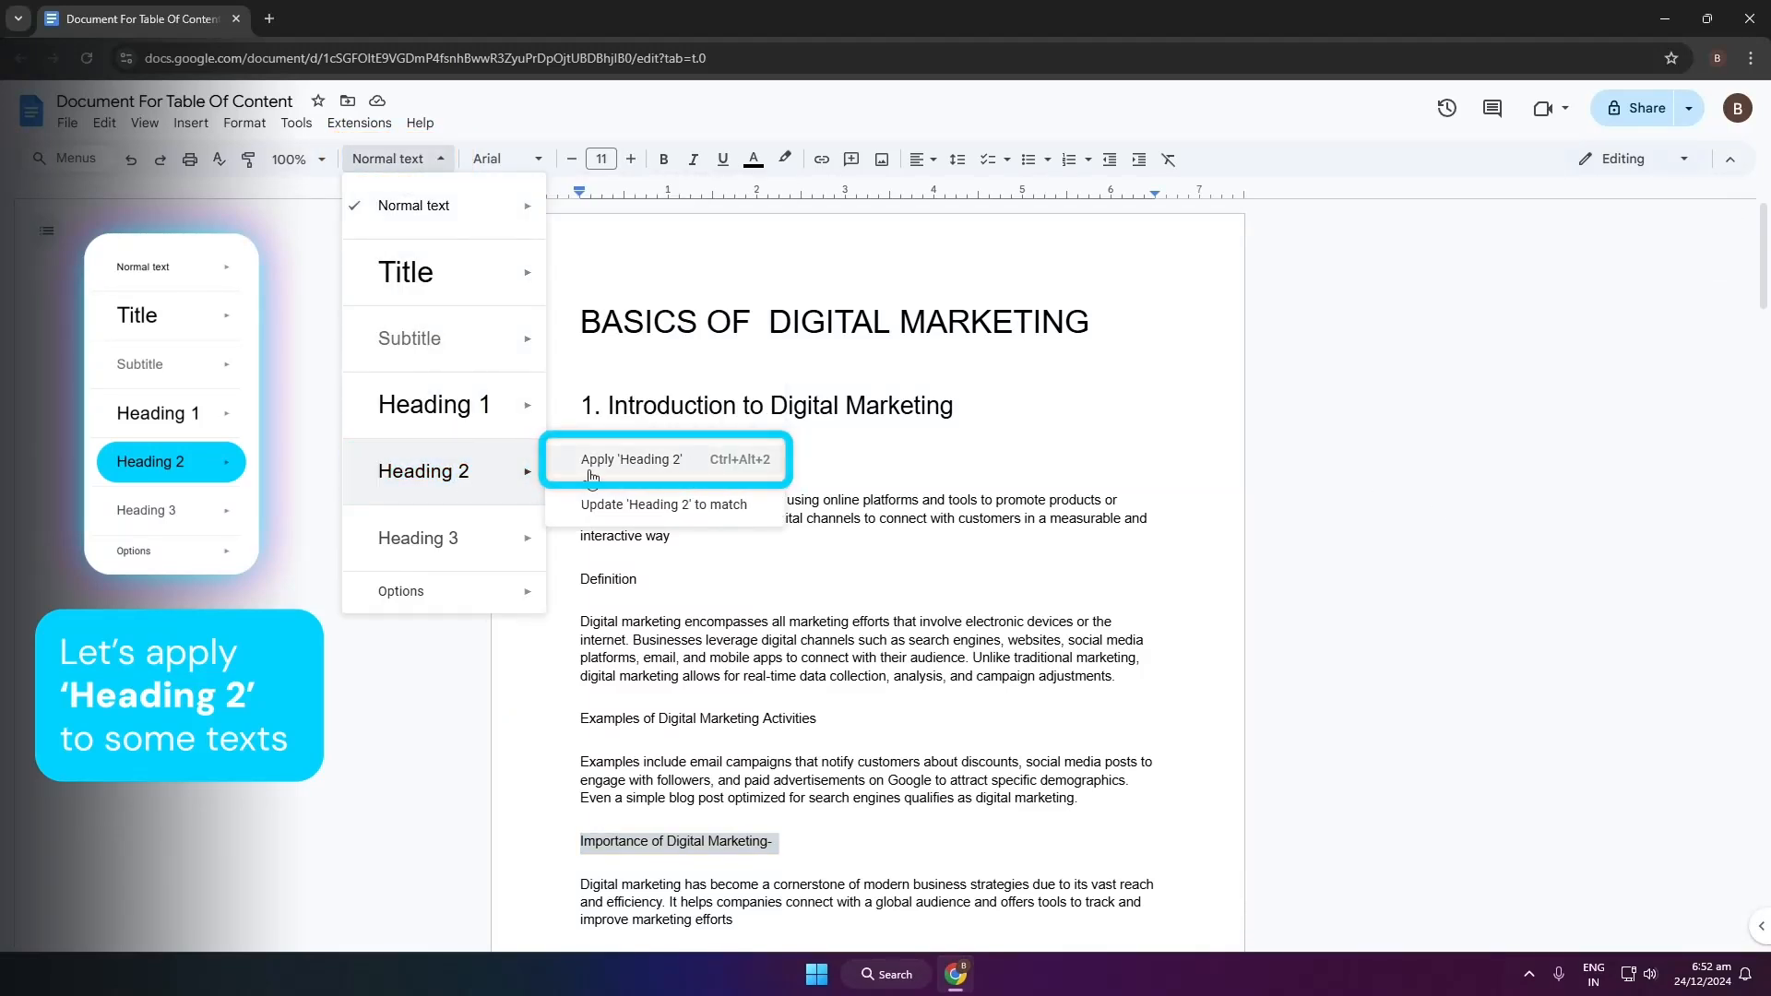
{"action": "left_click", "coordinate": [631, 459]}
{"action": "left_click", "coordinate": [397, 159]}
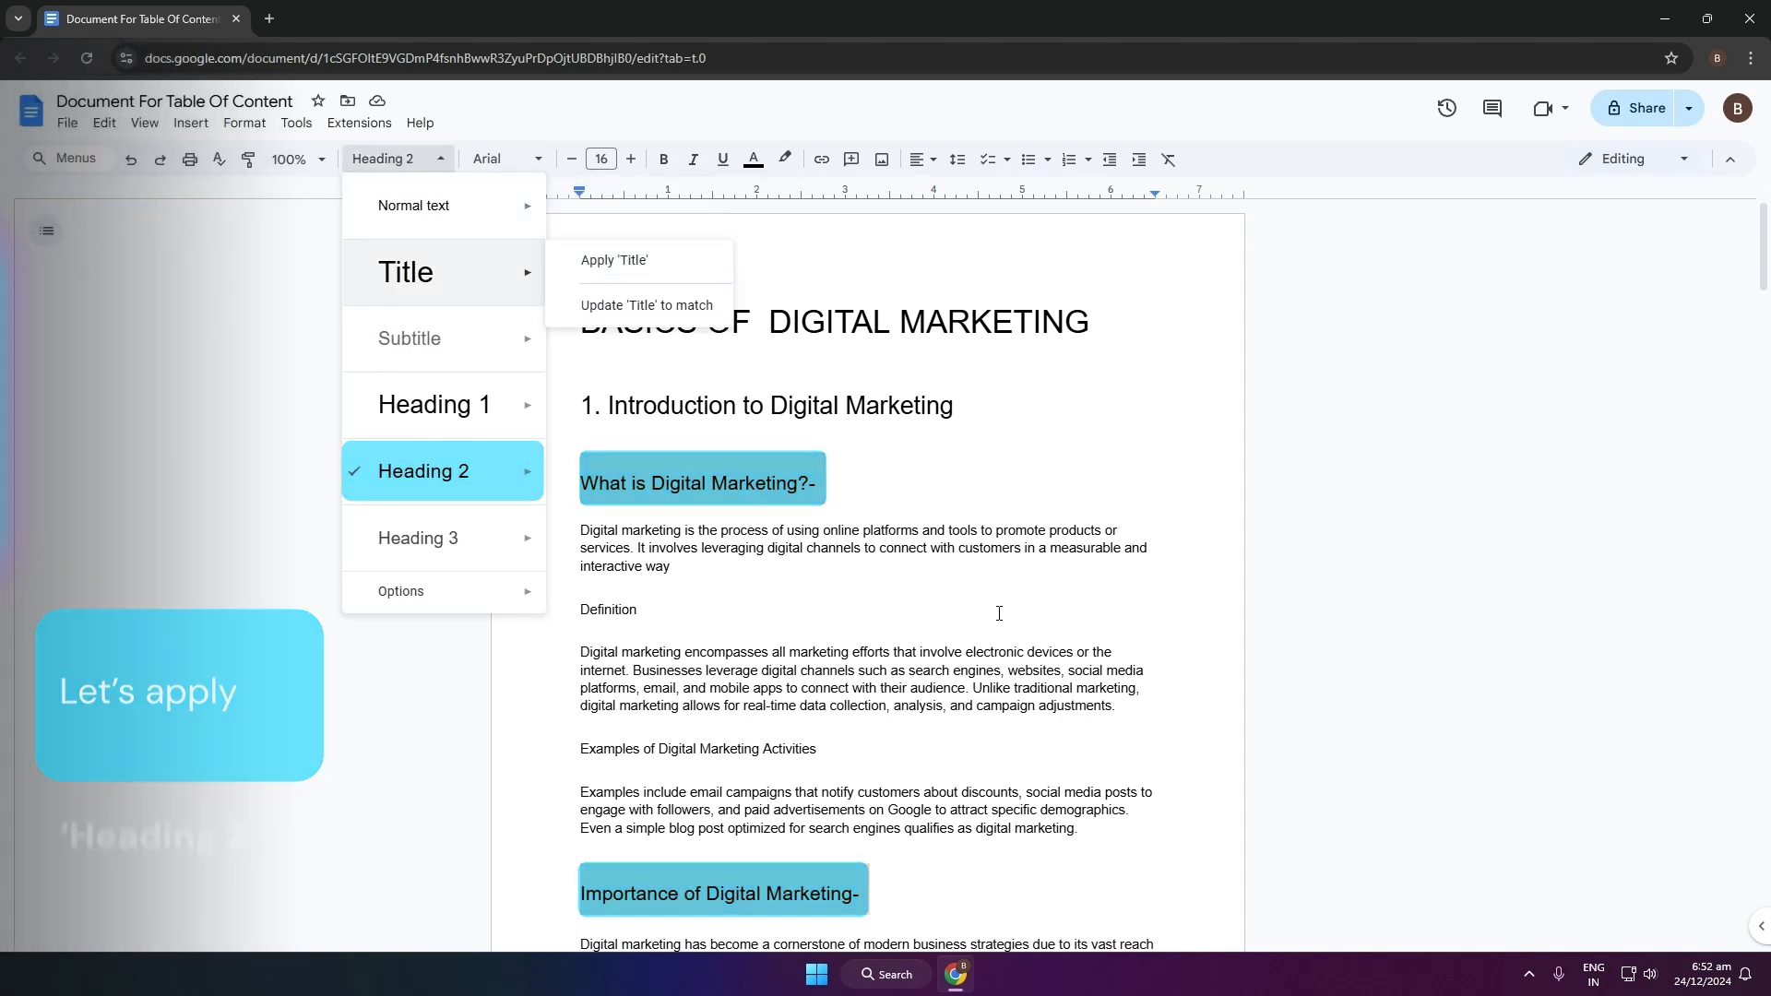
{"action": "left_click", "coordinate": [996, 611]}
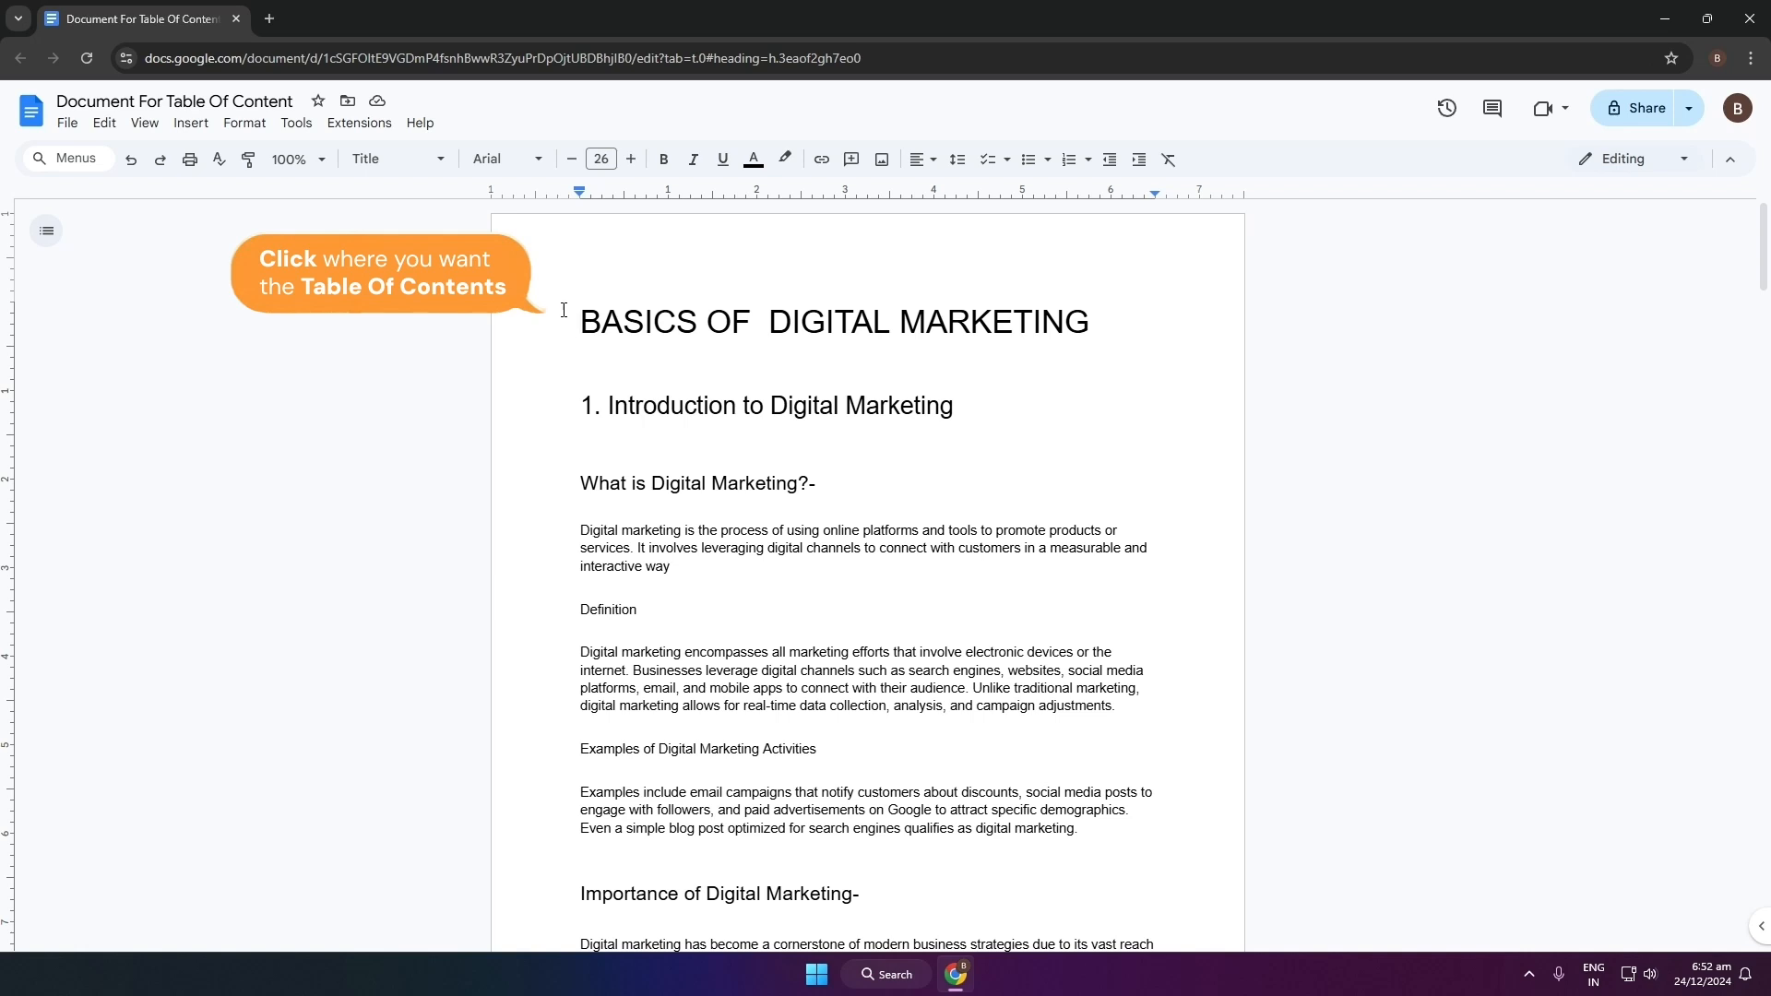
Add an empty line above the document title and set its font size to 11
{"action": "key", "text": "Return"}
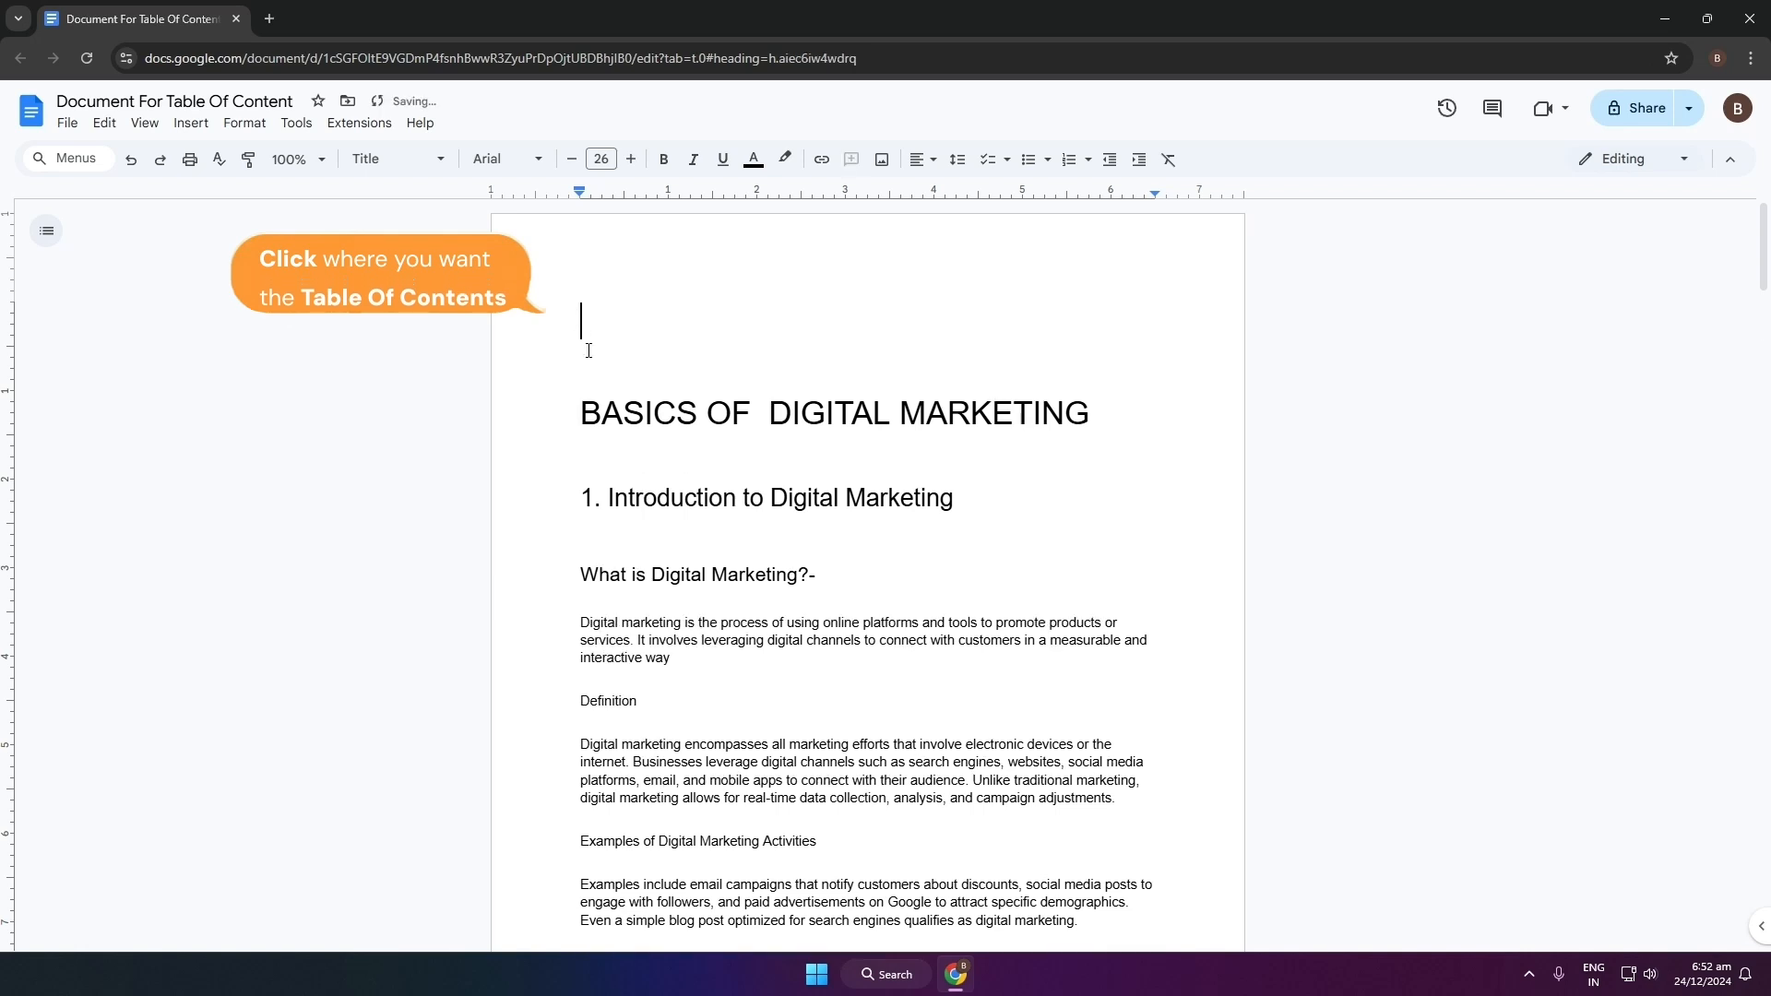
{"action": "left_click", "coordinate": [601, 159]}
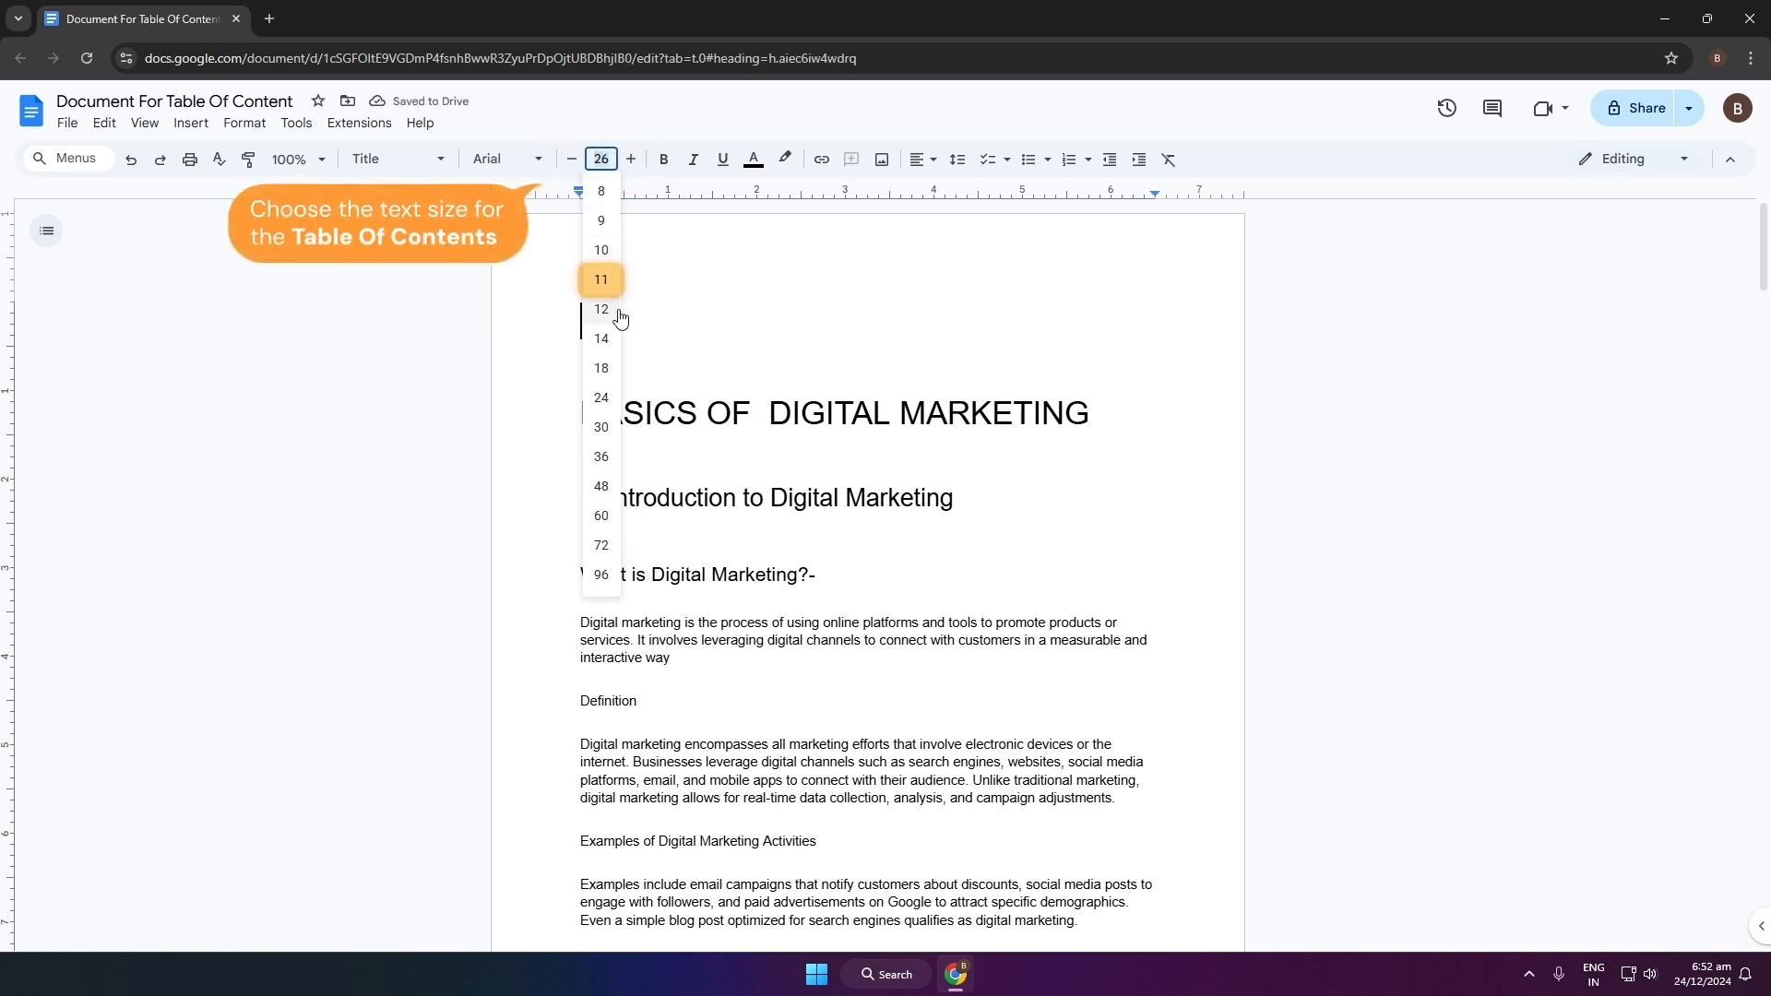
{"action": "left_click", "coordinate": [601, 280]}
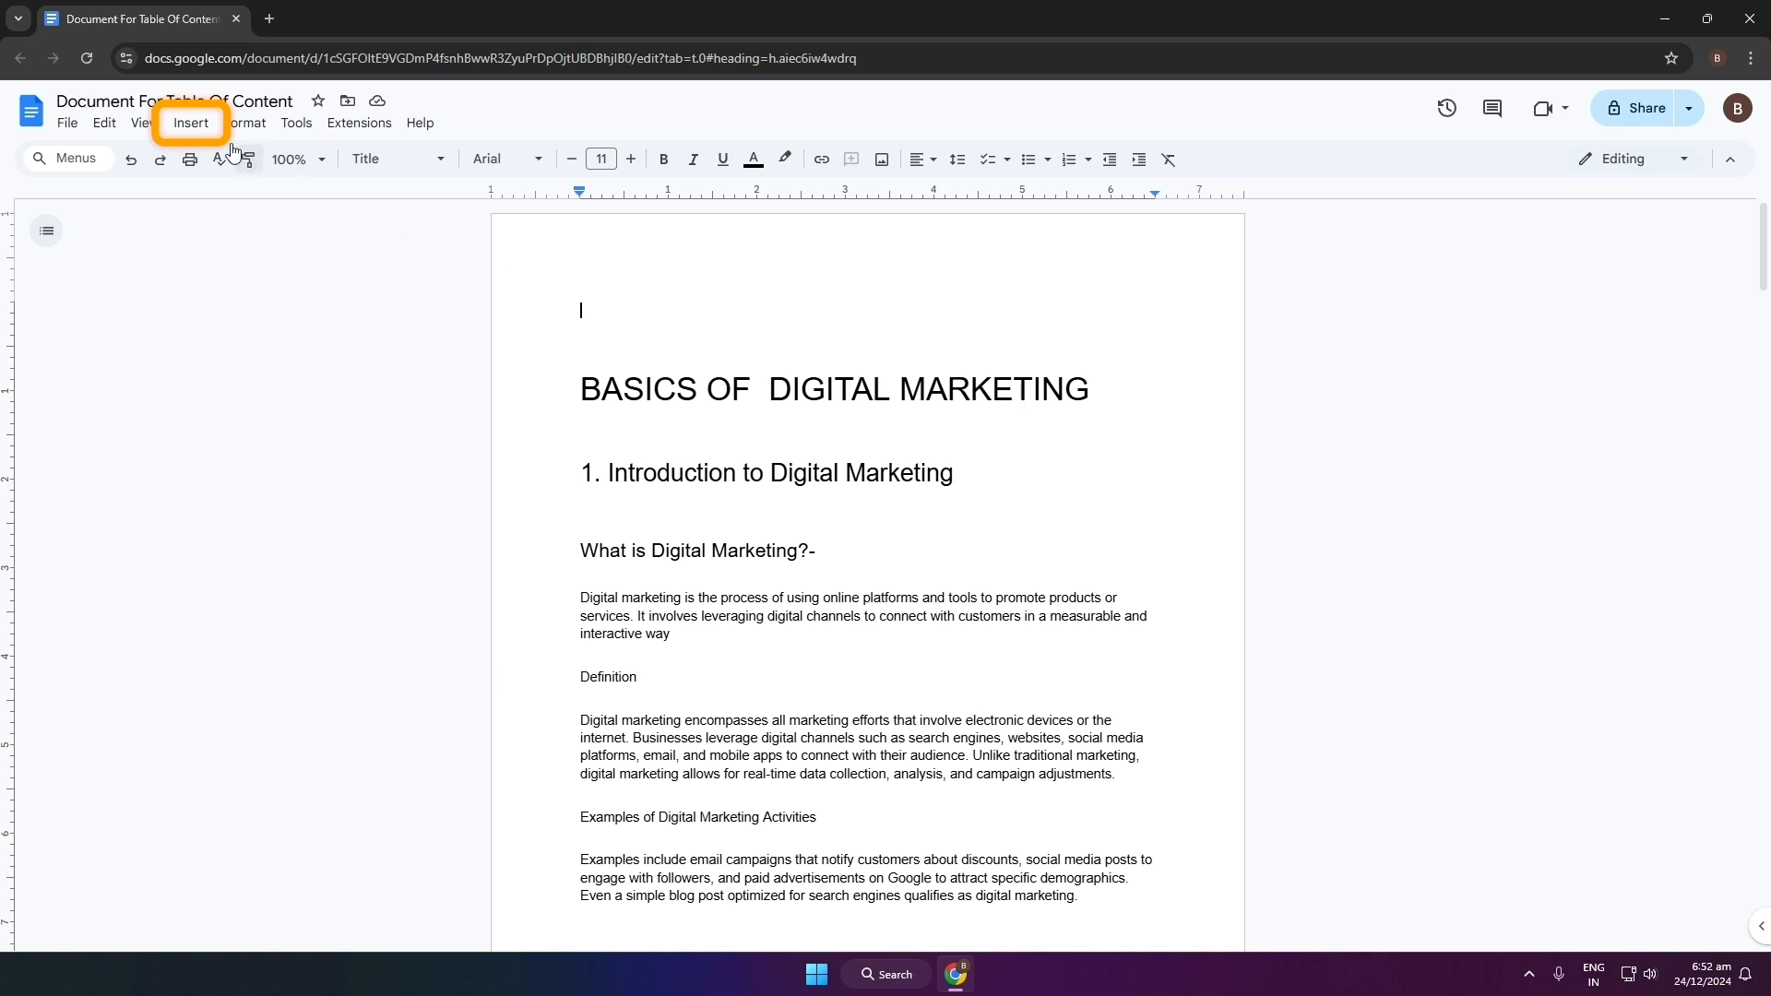
Insert a plain-text table of contents with page numbers and no dotted leaders on the empty line above the title
{"action": "left_click", "coordinate": [187, 124]}
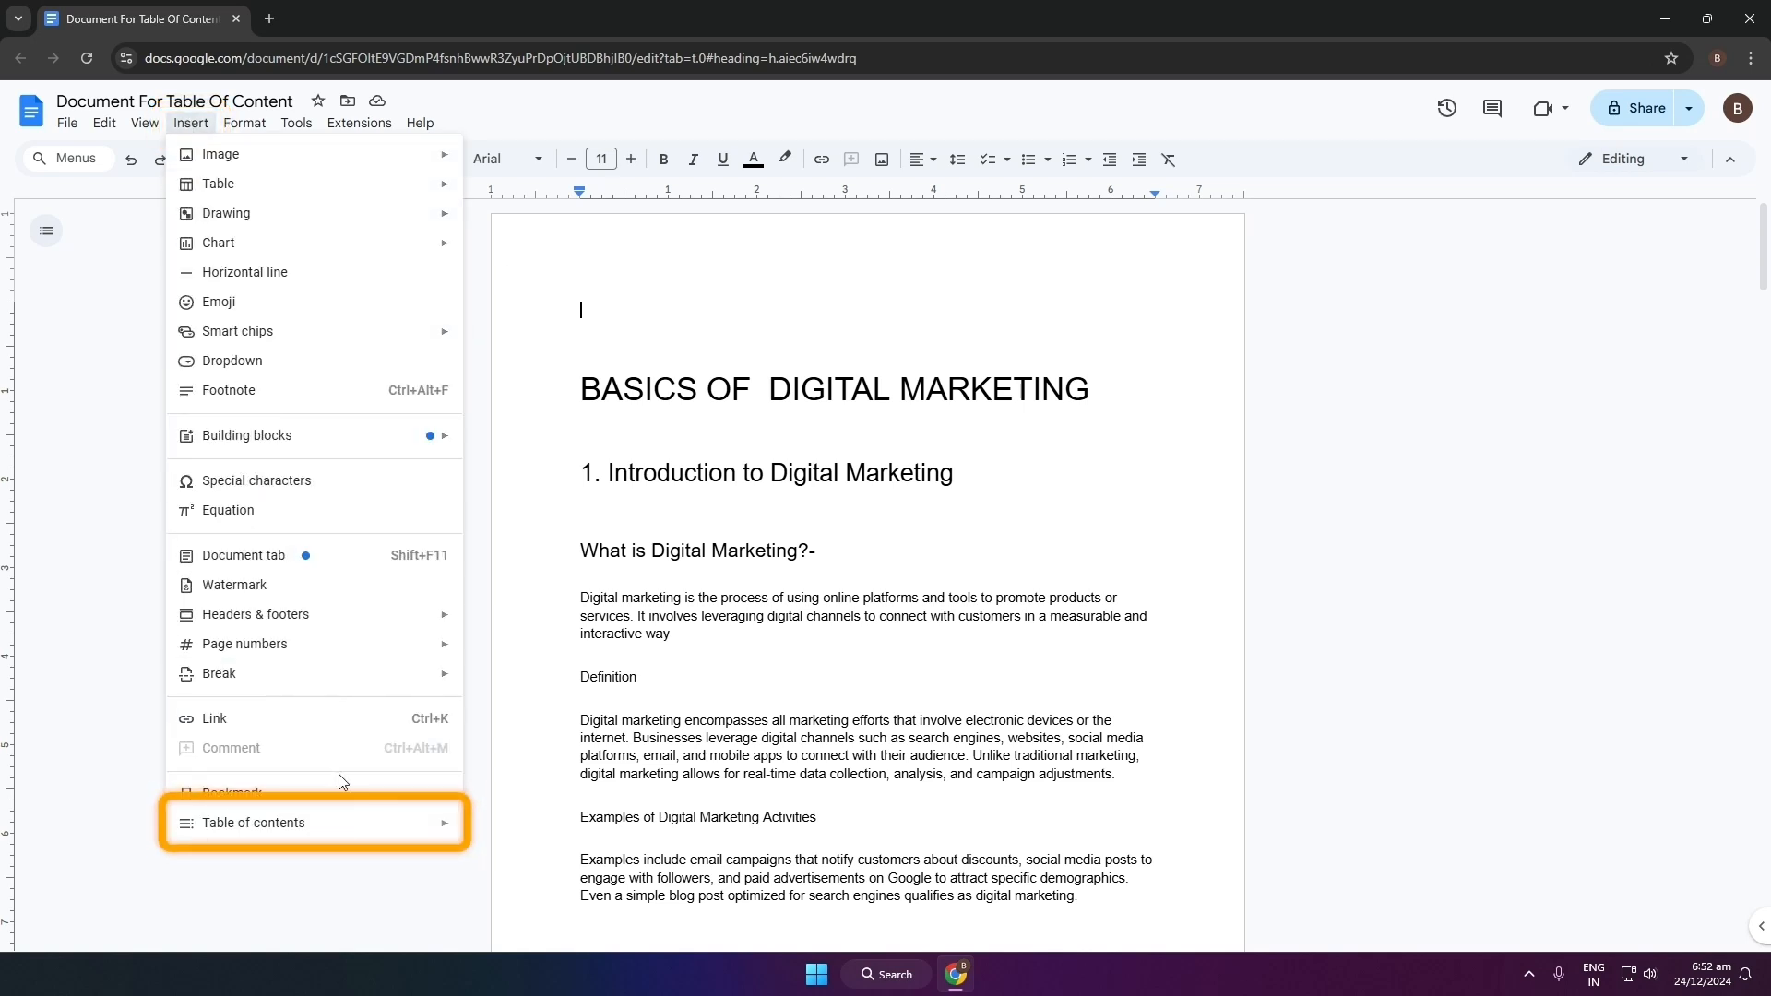
{"action": "mouse_move", "coordinate": [353, 833]}
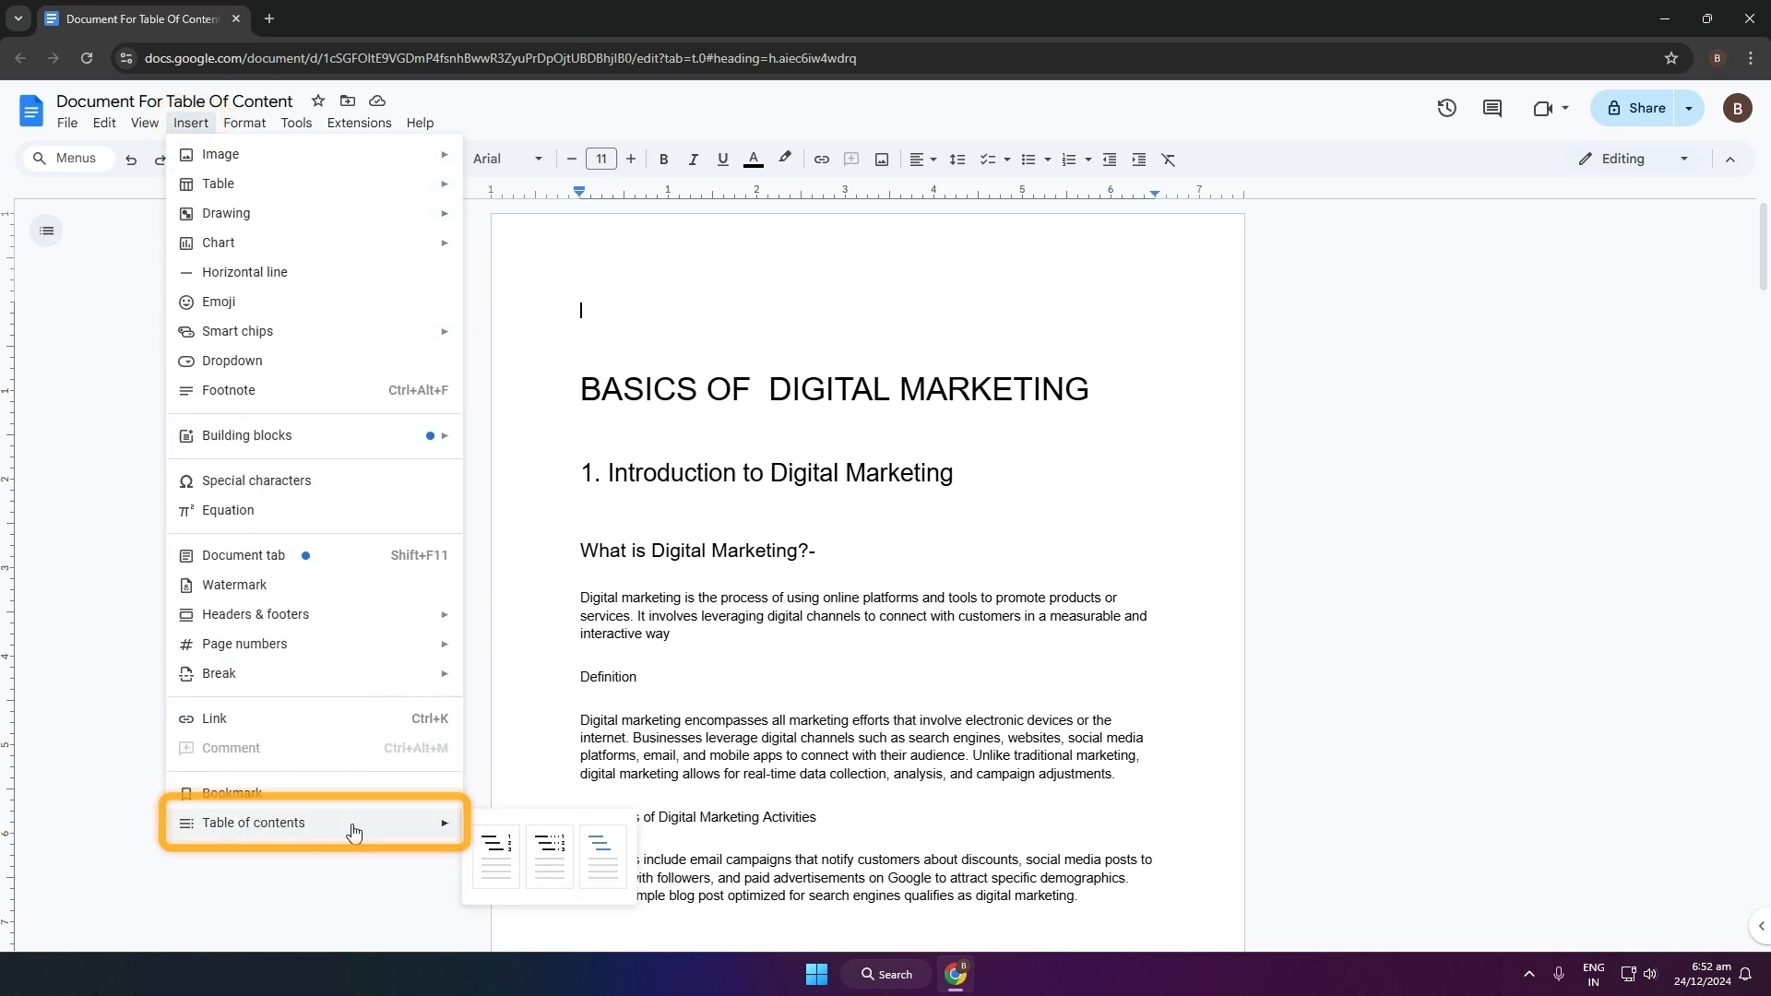
{"action": "left_click", "coordinate": [510, 871]}
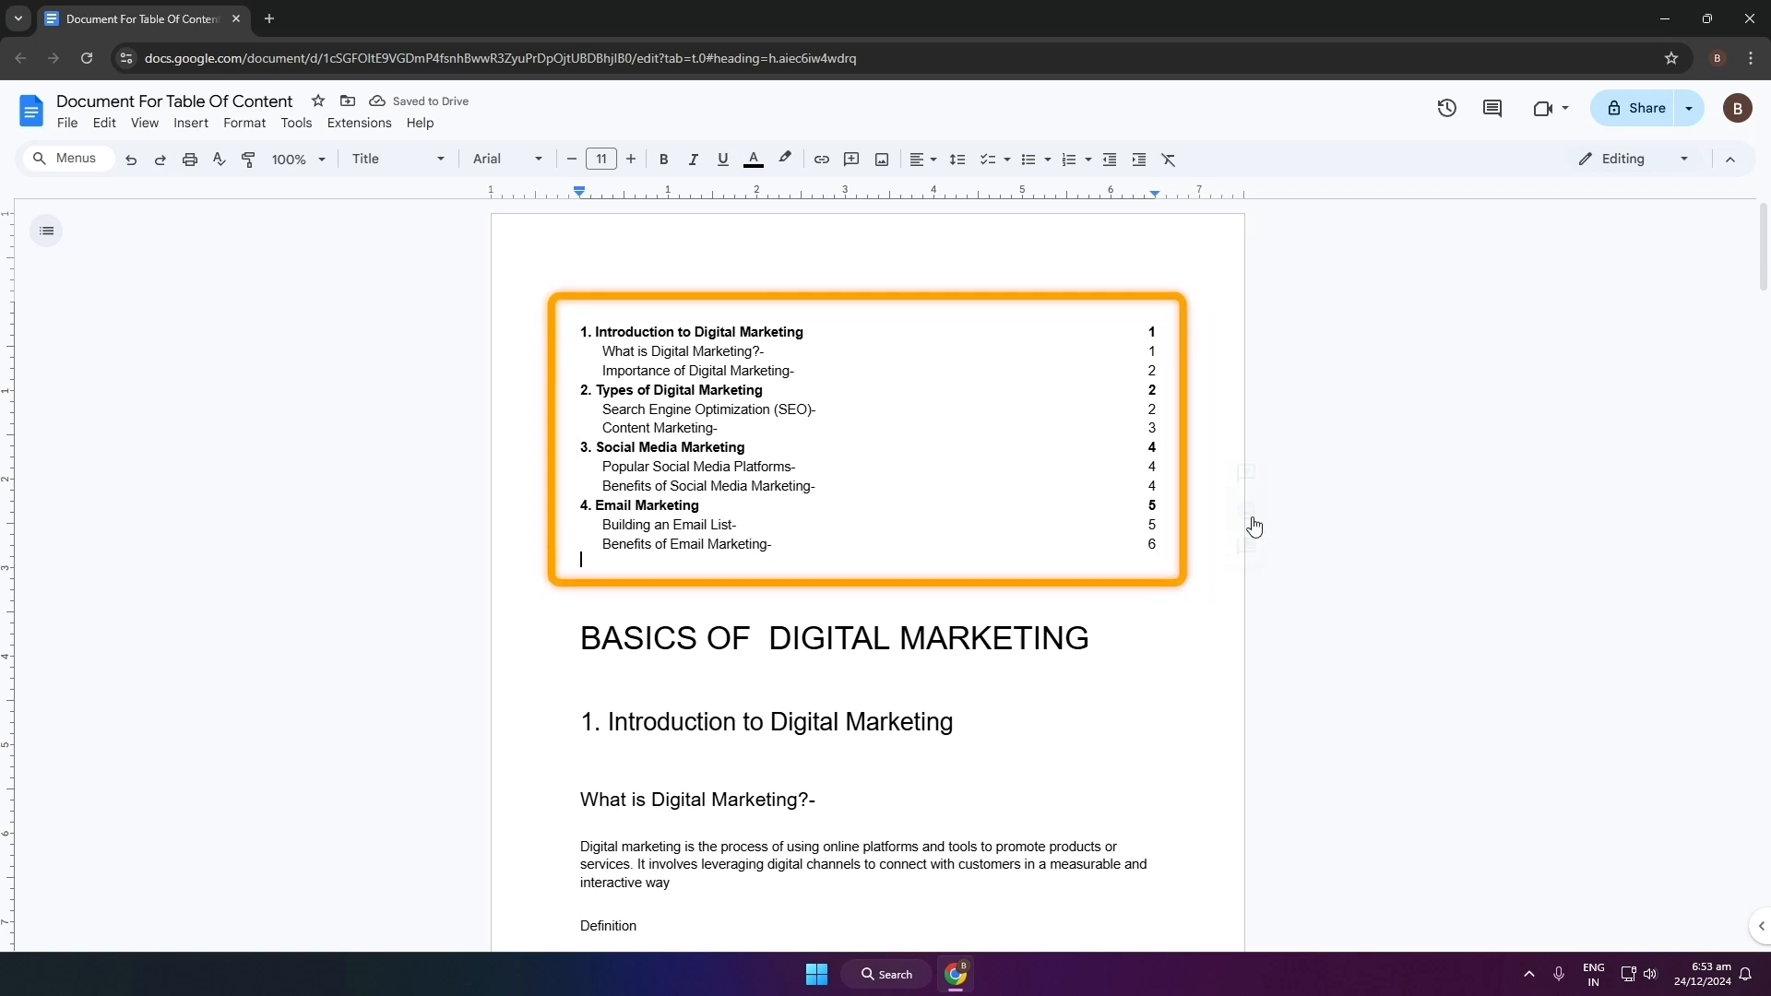
Set the font size of the whole table of contents to 13
{"action": "left_click_drag", "start_coordinate": [1197, 555], "coordinate": [579, 318]}
{"action": "left_click", "coordinate": [631, 158]}
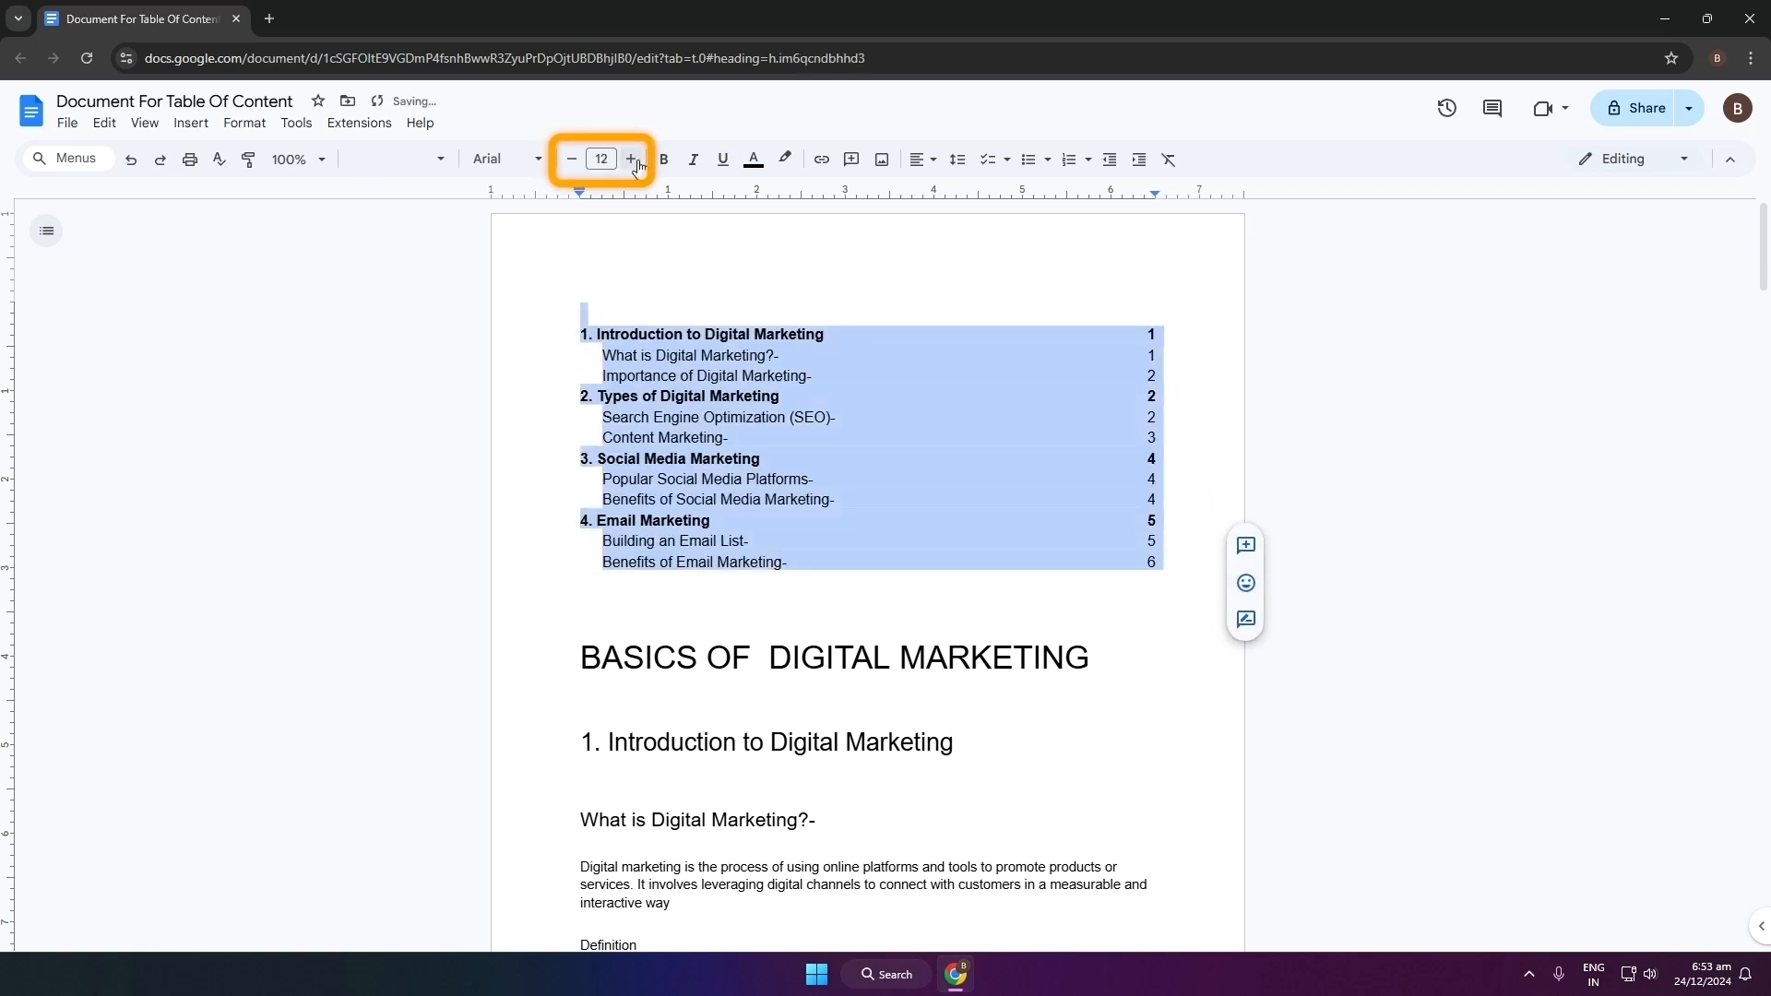
{"action": "left_click", "coordinate": [631, 160]}
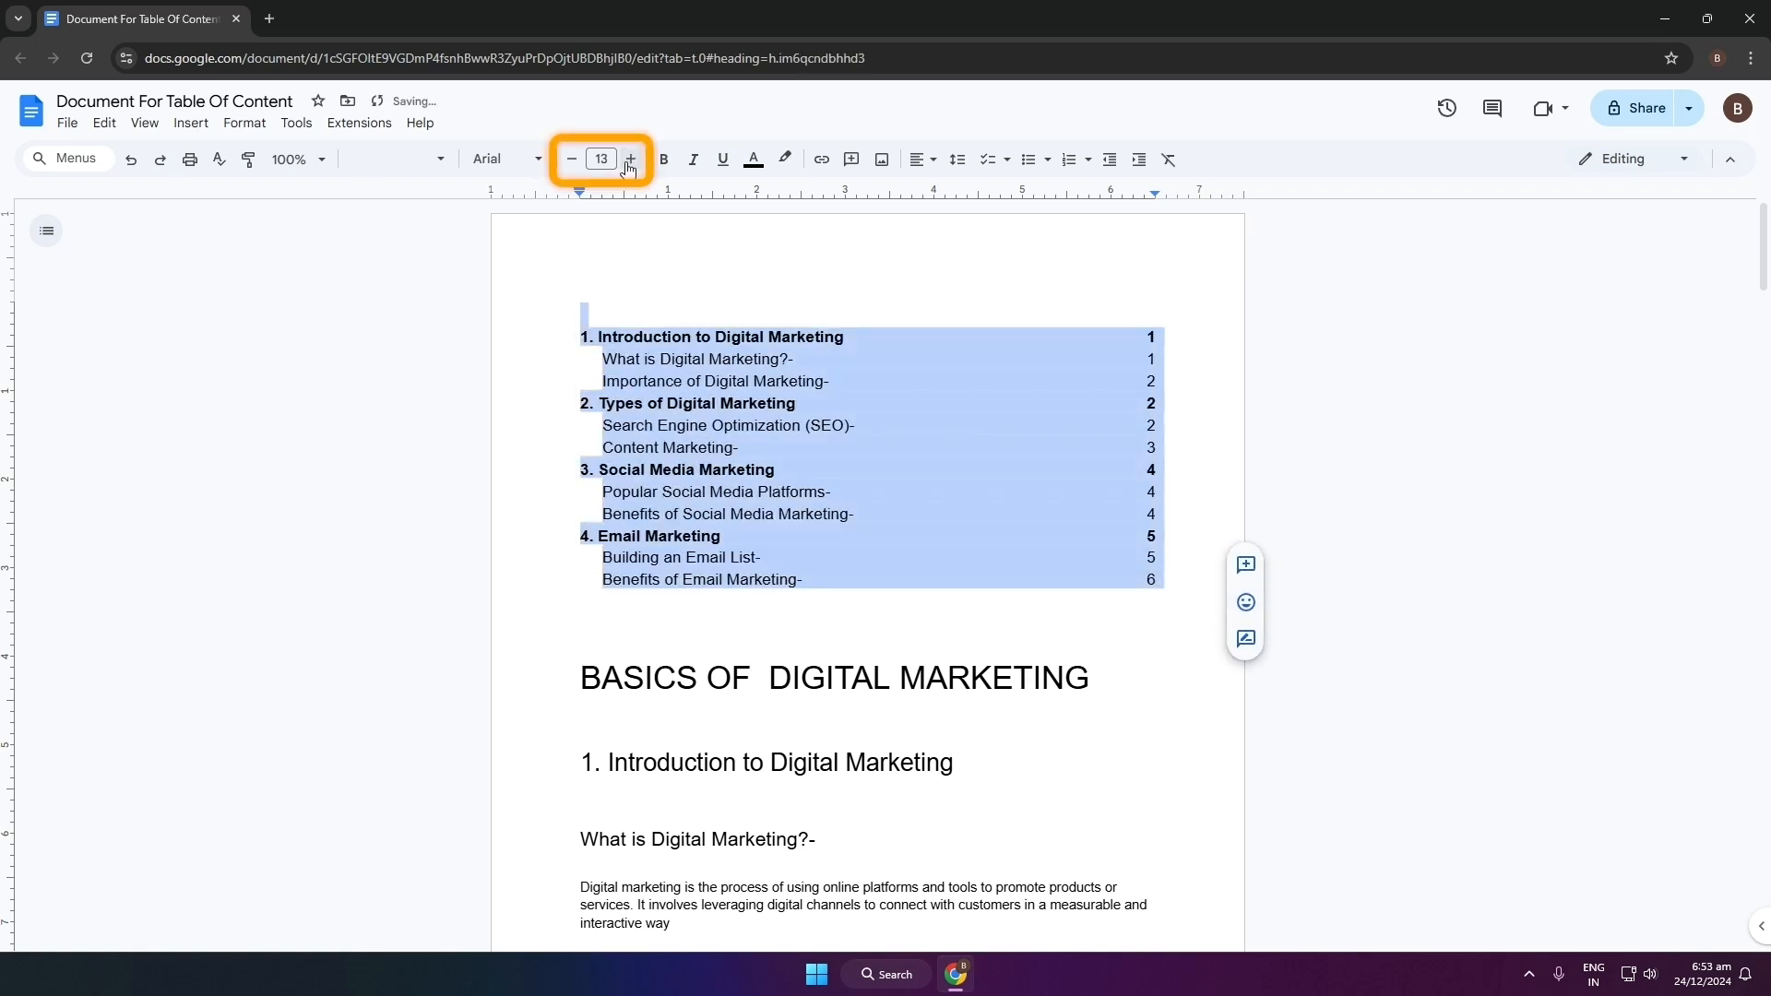
{"action": "left_click", "coordinate": [1187, 612]}
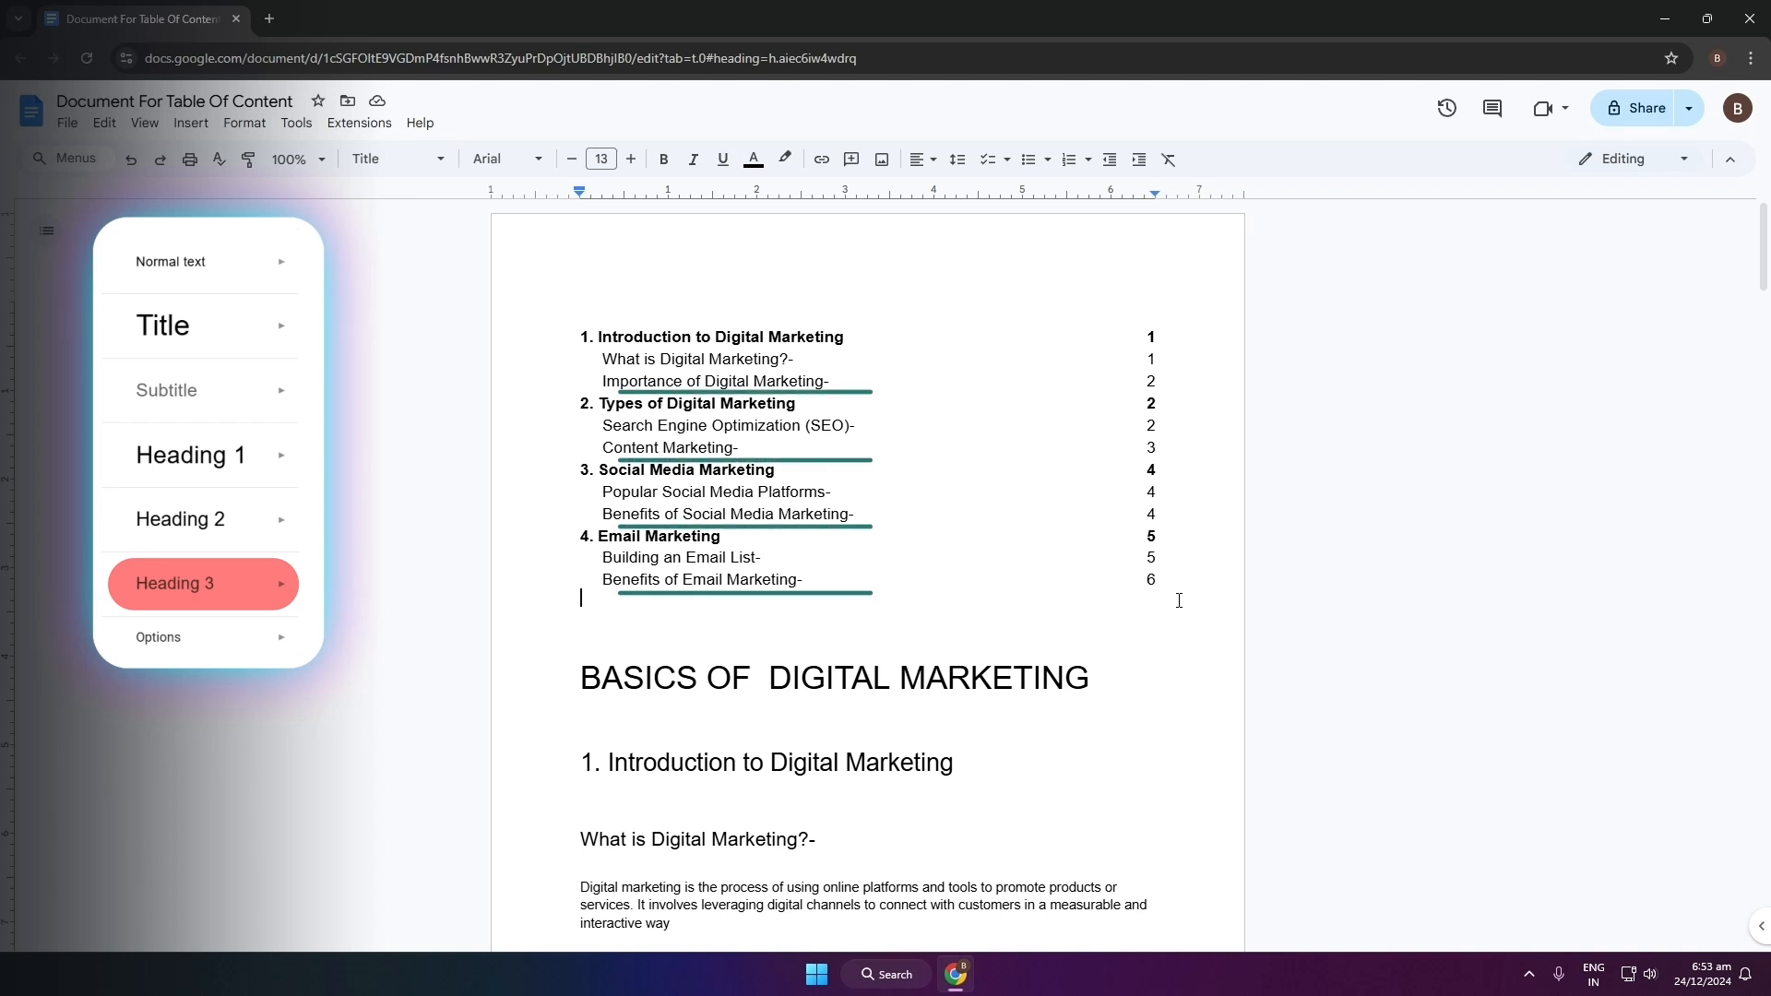
Apply the Heading 3 style in one go to the minor titles under every subsection, from "Definition" to "Building Long-Term Relationships", except "Major Platforms"
{"action": "left_click_drag", "start_coordinate": [1767, 278], "coordinate": [1767, 361]}
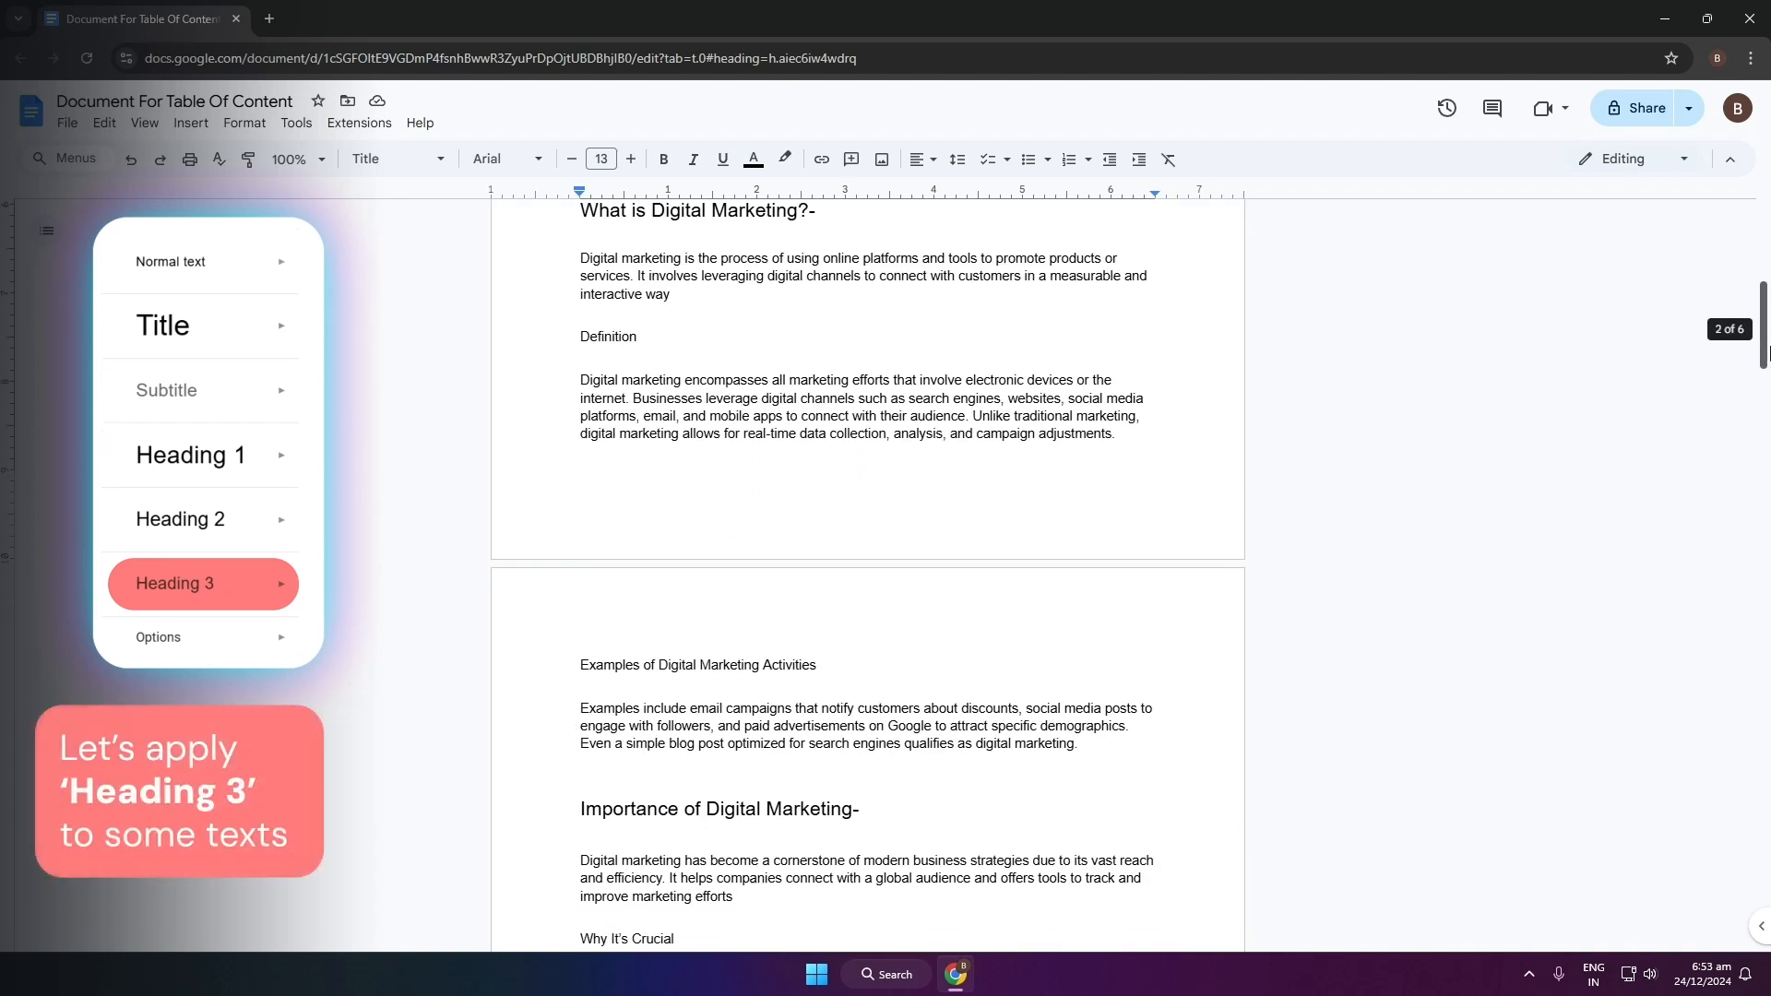
{"action": "left_click_drag", "start_coordinate": [580, 332], "coordinate": [644, 332]}
{"action": "left_click_drag", "start_coordinate": [581, 658], "coordinate": [838, 658]}
{"action": "left_click_drag", "start_coordinate": [1764, 341], "coordinate": [1764, 563]}
{"action": "triple_click", "coordinate": [609, 330], "text": "ctrl"}
{"action": "triple_click", "coordinate": [609, 453], "text": "ctrl"}
{"action": "triple_click", "coordinate": [609, 431], "text": "ctrl"}
{"action": "triple_click", "coordinate": [595, 568], "text": "ctrl"}
{"action": "triple_click", "coordinate": [620, 311], "text": "ctrl"}
{"action": "triple_click", "coordinate": [620, 432], "text": "ctrl"}
{"action": "triple_click", "coordinate": [627, 554], "text": "ctrl"}
{"action": "scroll", "coordinate": [664, 572], "scroll_direction": "down", "scroll_amount": 7}
{"action": "triple_click", "coordinate": [738, 640], "text": "ctrl"}
{"action": "scroll", "coordinate": [683, 554], "scroll_direction": "down", "scroll_amount": 6}
{"action": "triple_click", "coordinate": [664, 403], "text": "ctrl"}
{"action": "triple_click", "coordinate": [646, 816], "text": "ctrl"}
{"action": "scroll", "coordinate": [627, 553], "scroll_direction": "down", "scroll_amount": 13}
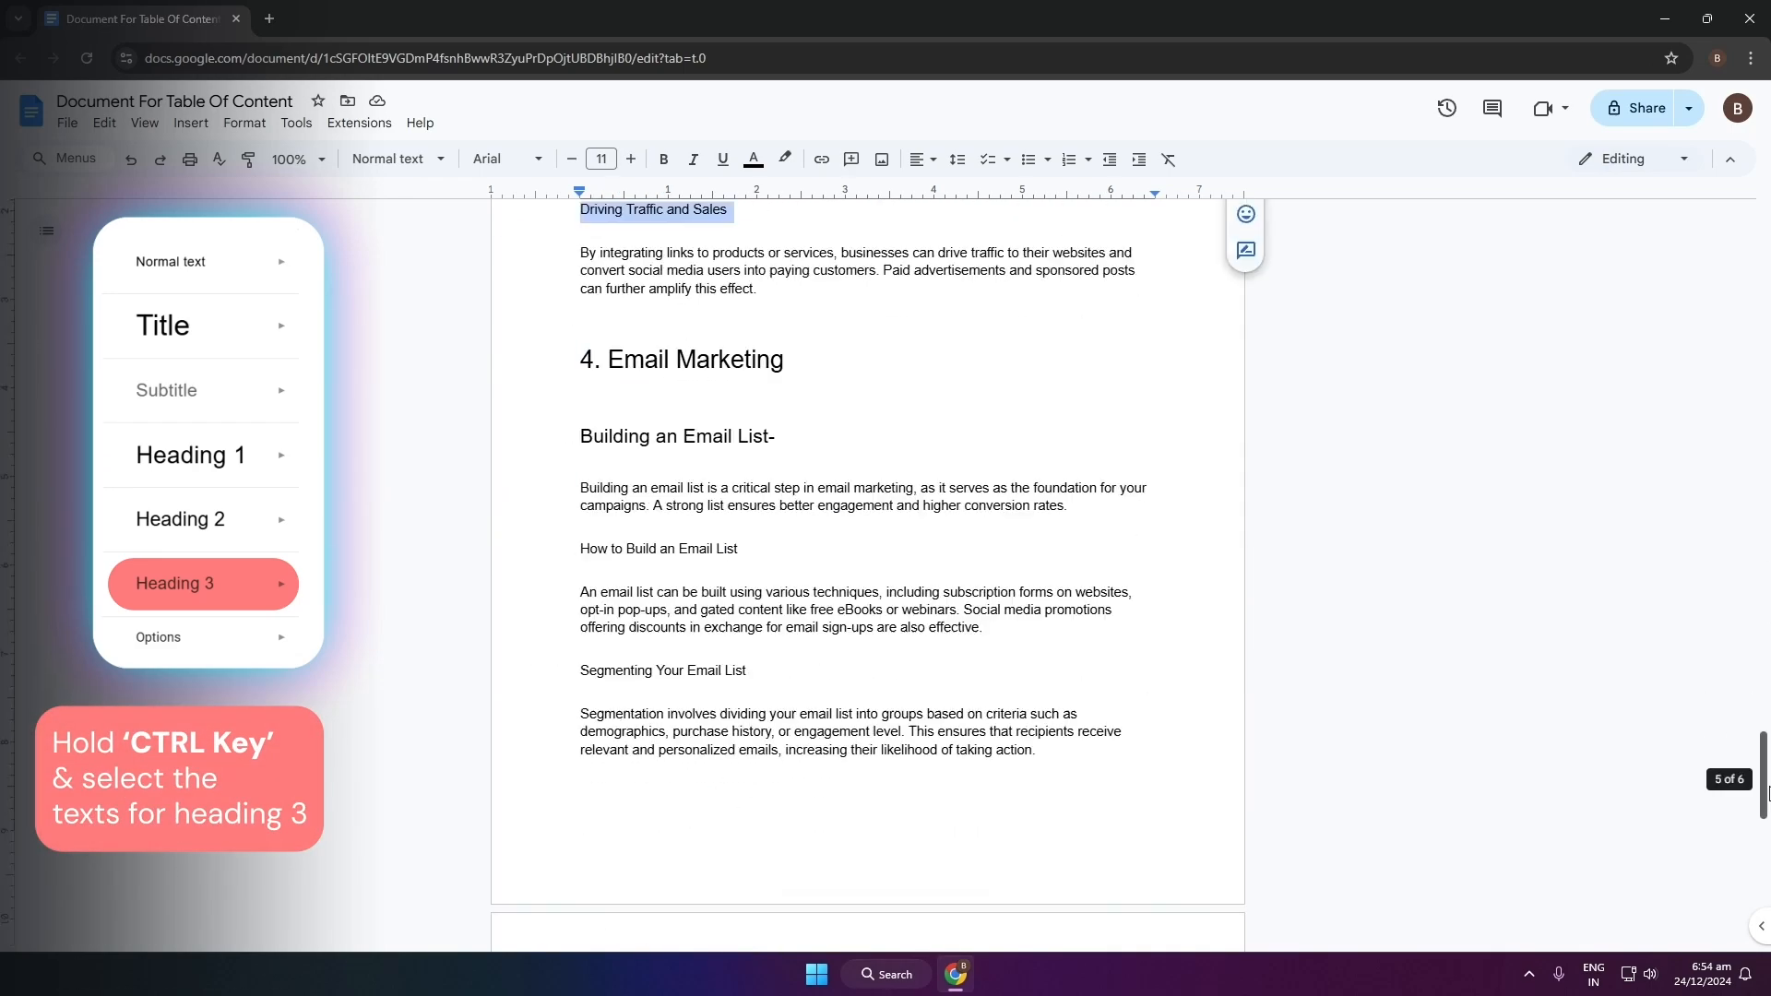
{"action": "triple_click", "coordinate": [599, 530], "text": "ctrl"}
{"action": "triple_click", "coordinate": [600, 651], "text": "ctrl"}
{"action": "triple_click", "coordinate": [600, 774], "text": "ctrl"}
{"action": "left_click_drag", "start_coordinate": [1764, 853], "coordinate": [1731, 259]}
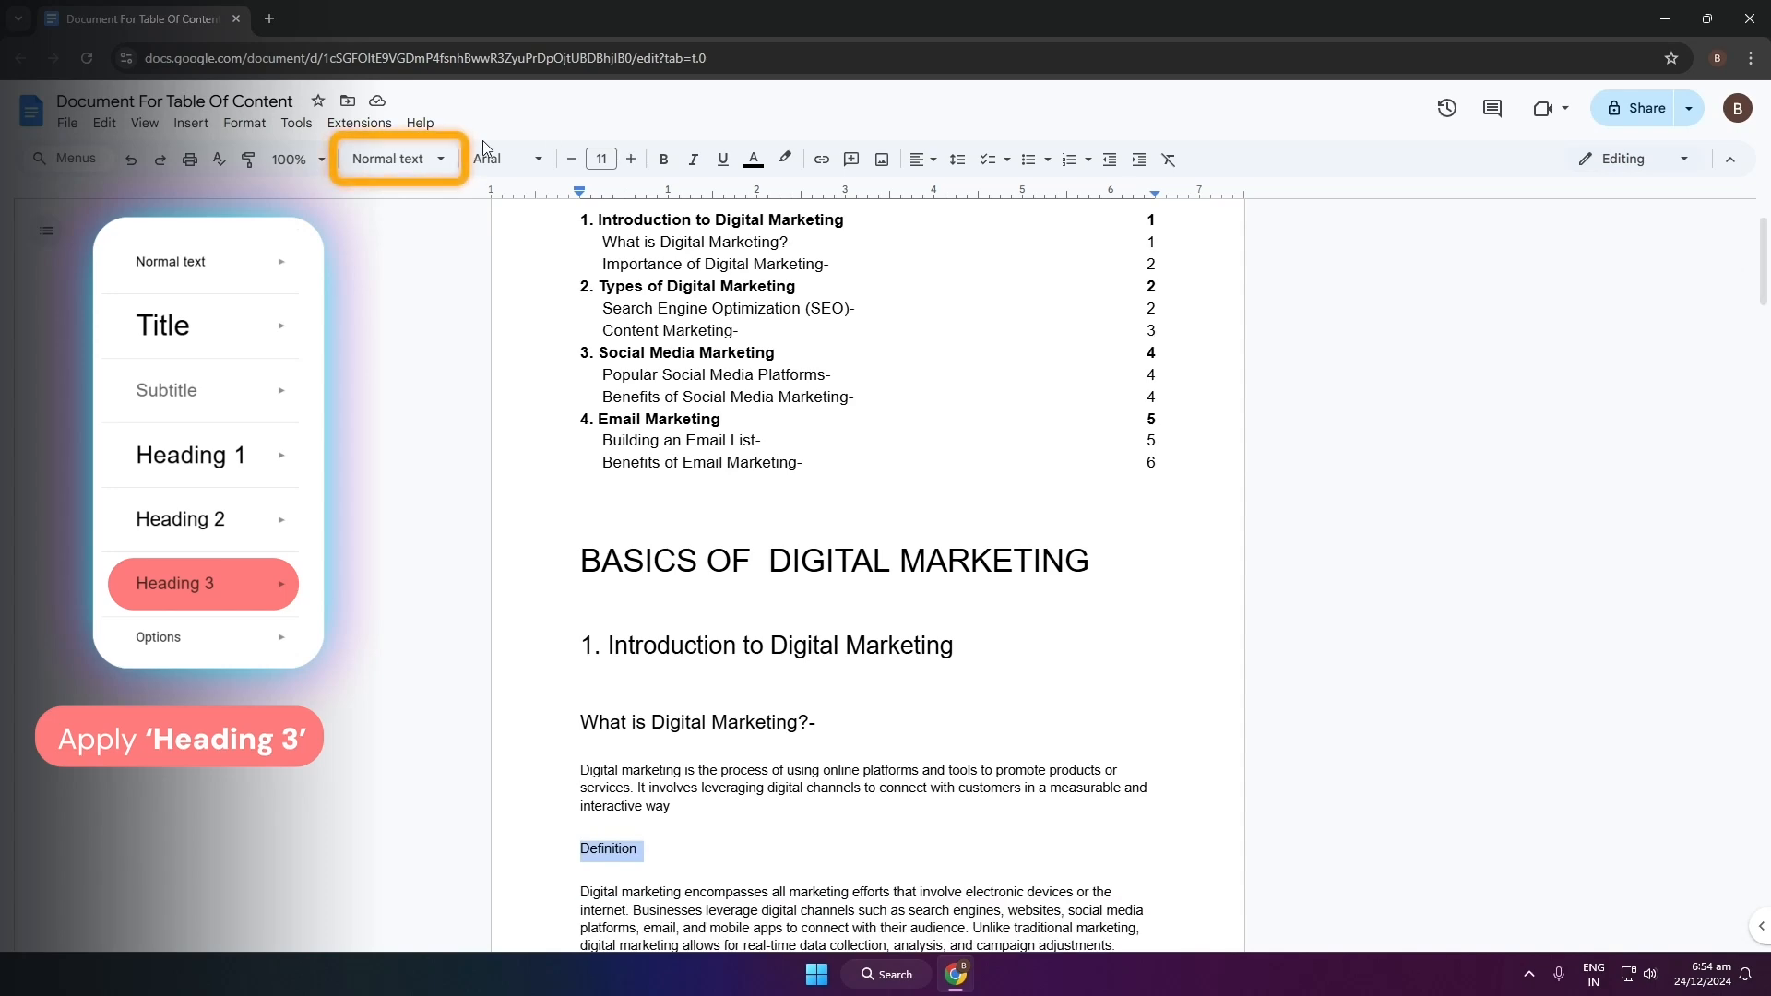
{"action": "left_click", "coordinate": [411, 166]}
{"action": "mouse_move", "coordinate": [462, 531]}
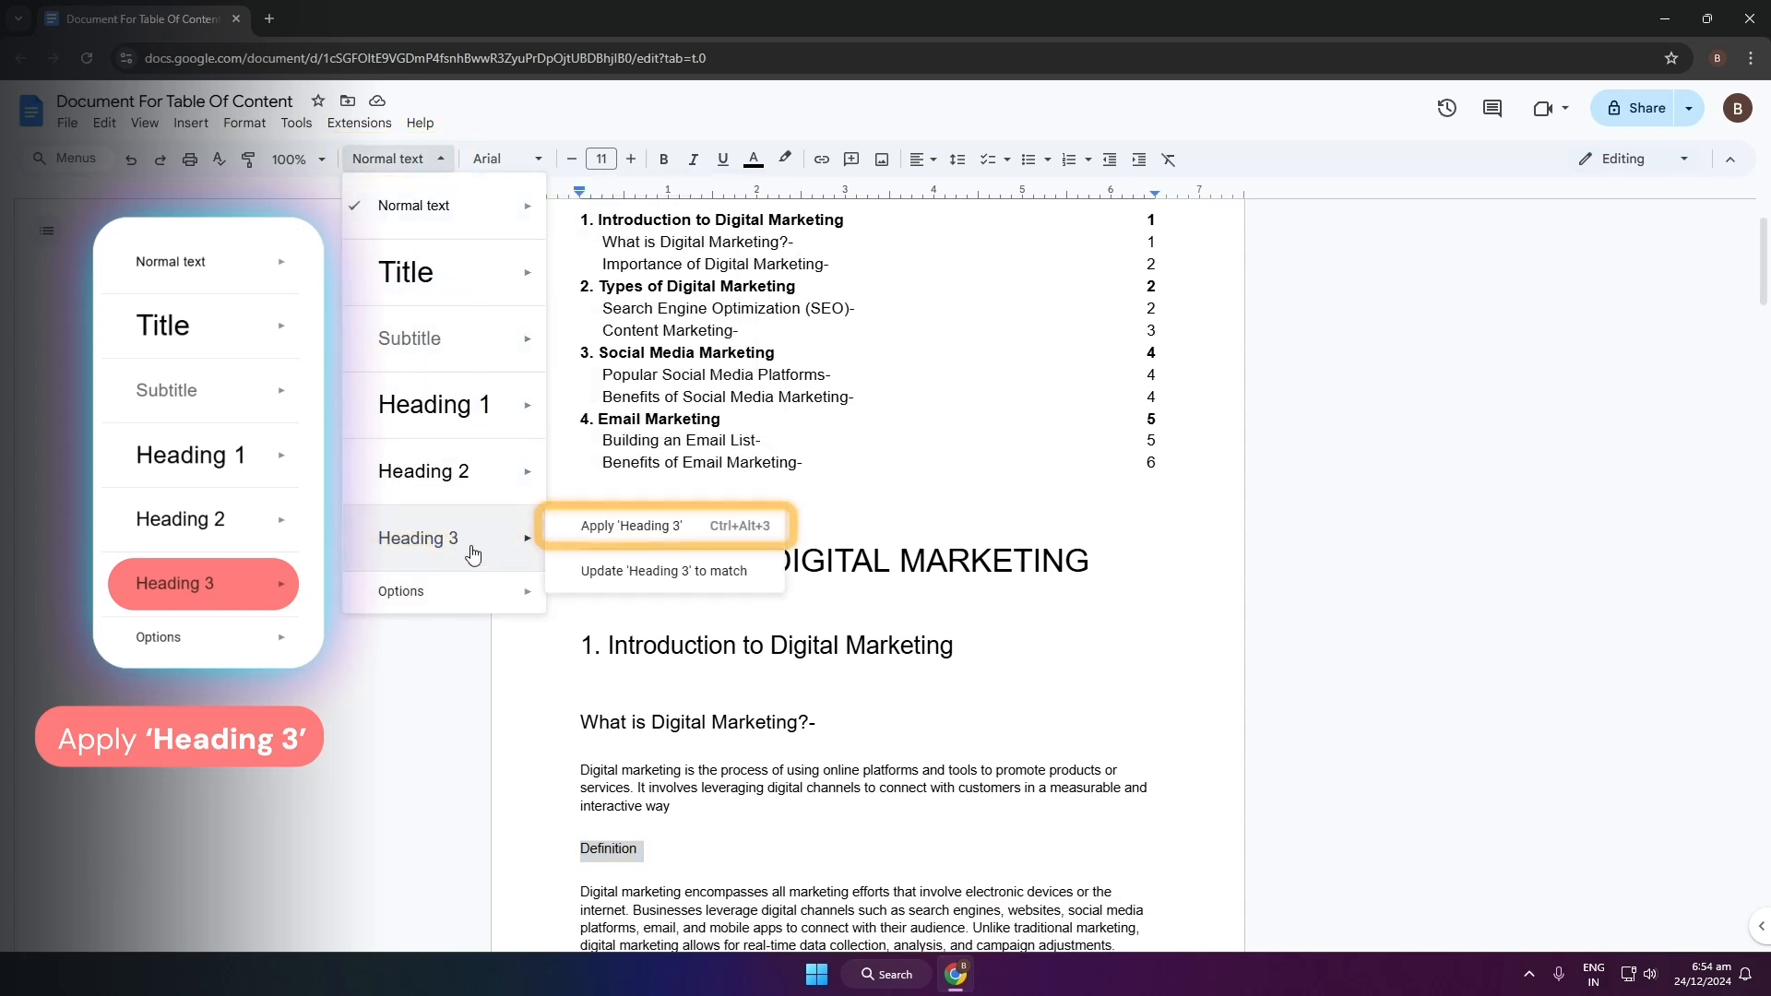
{"action": "left_click", "coordinate": [628, 528]}
Refresh the table of contents above the document title to include the Heading 3 titles
{"action": "scroll", "coordinate": [646, 461], "scroll_direction": "up", "scroll_amount": 20}
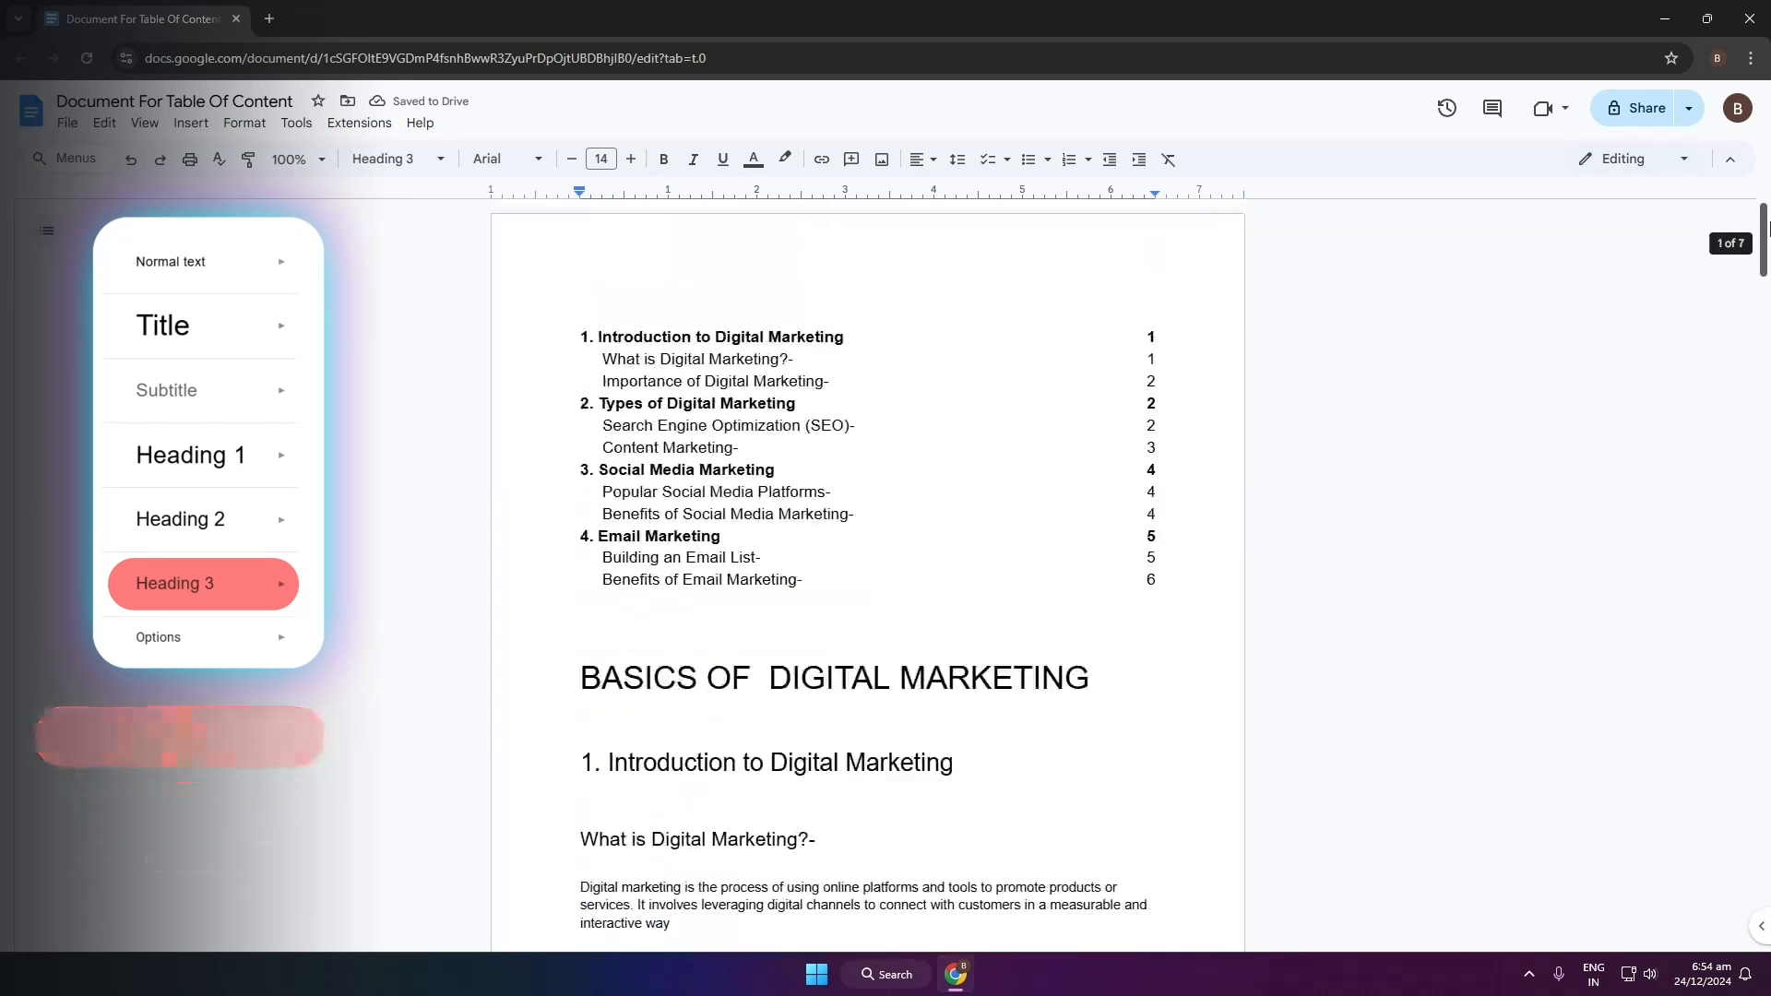
{"action": "left_click", "coordinate": [598, 351]}
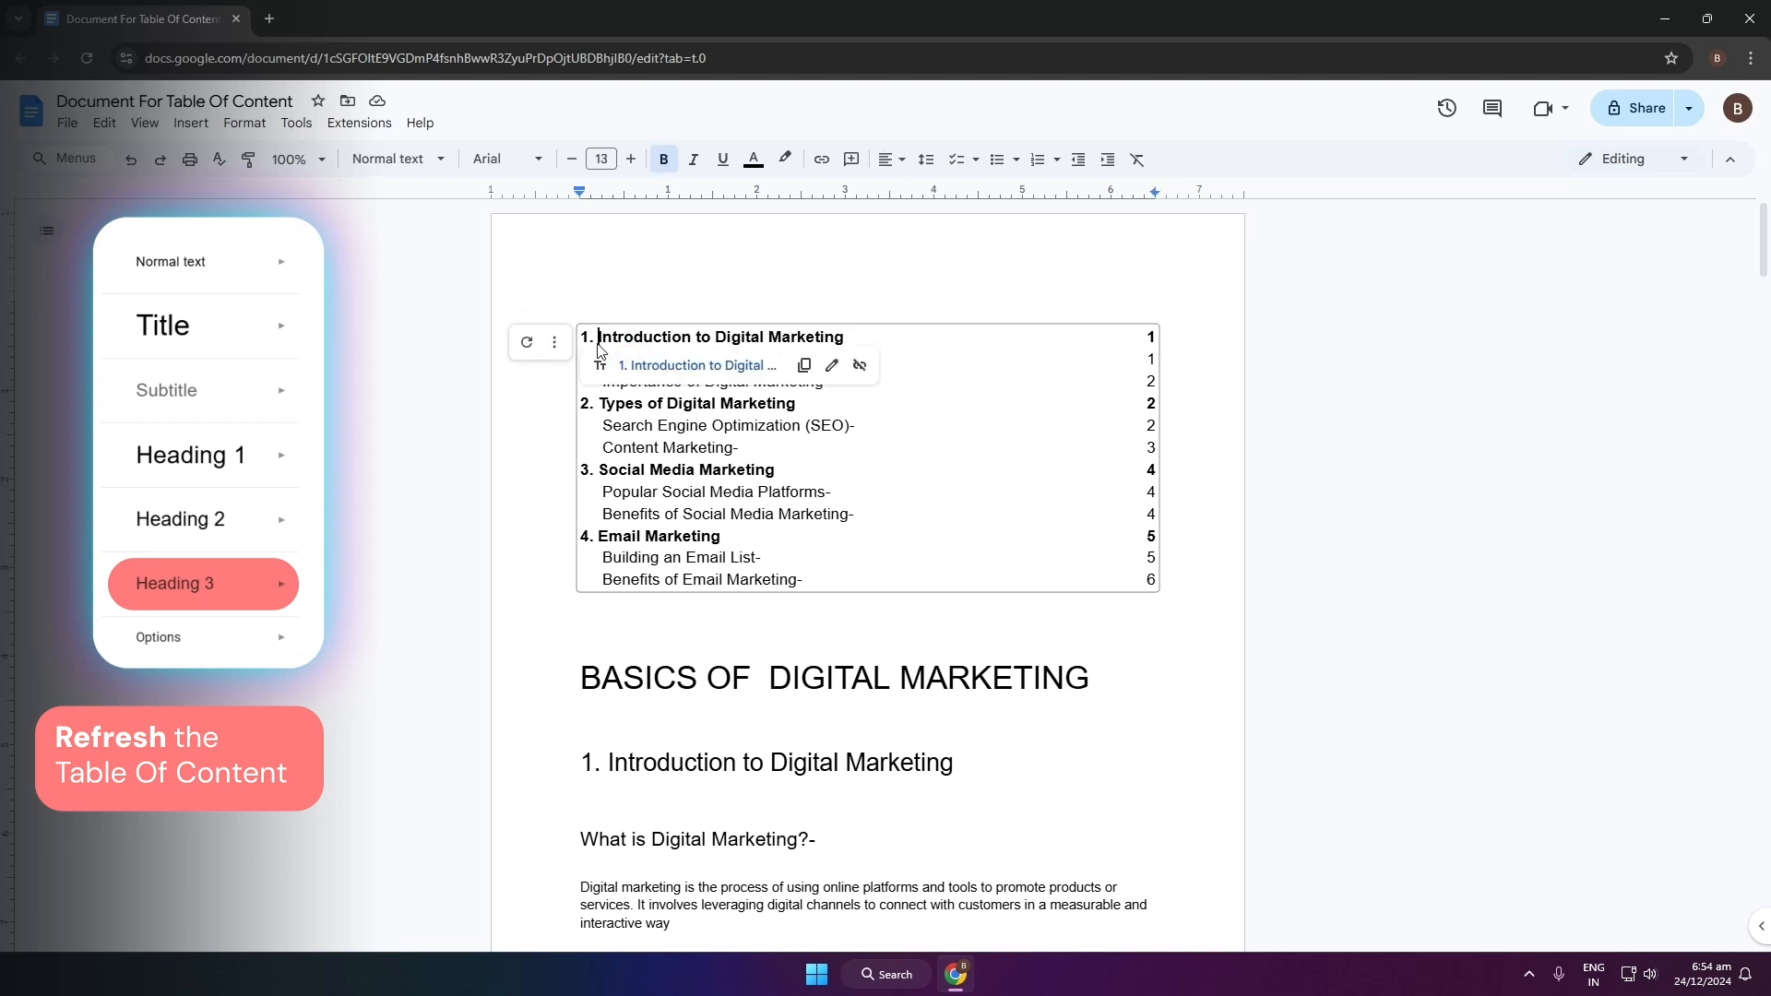
{"action": "left_click", "coordinate": [526, 343]}
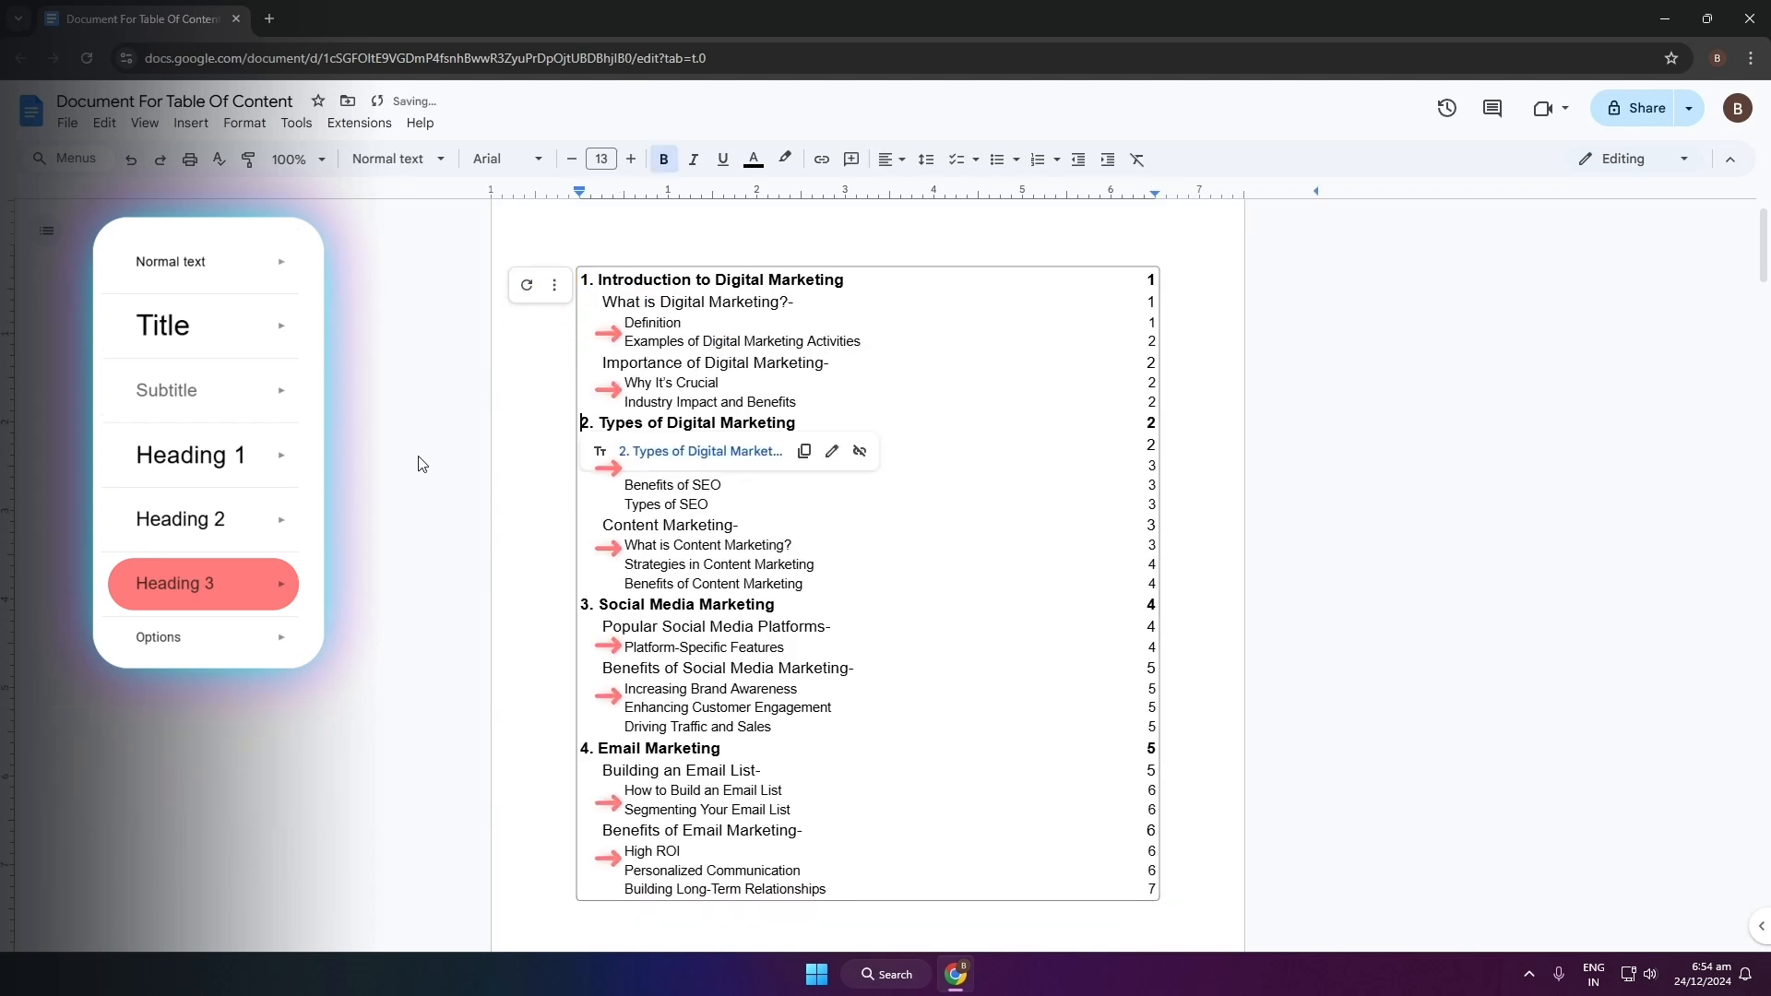
{"action": "left_click", "coordinate": [1623, 533]}
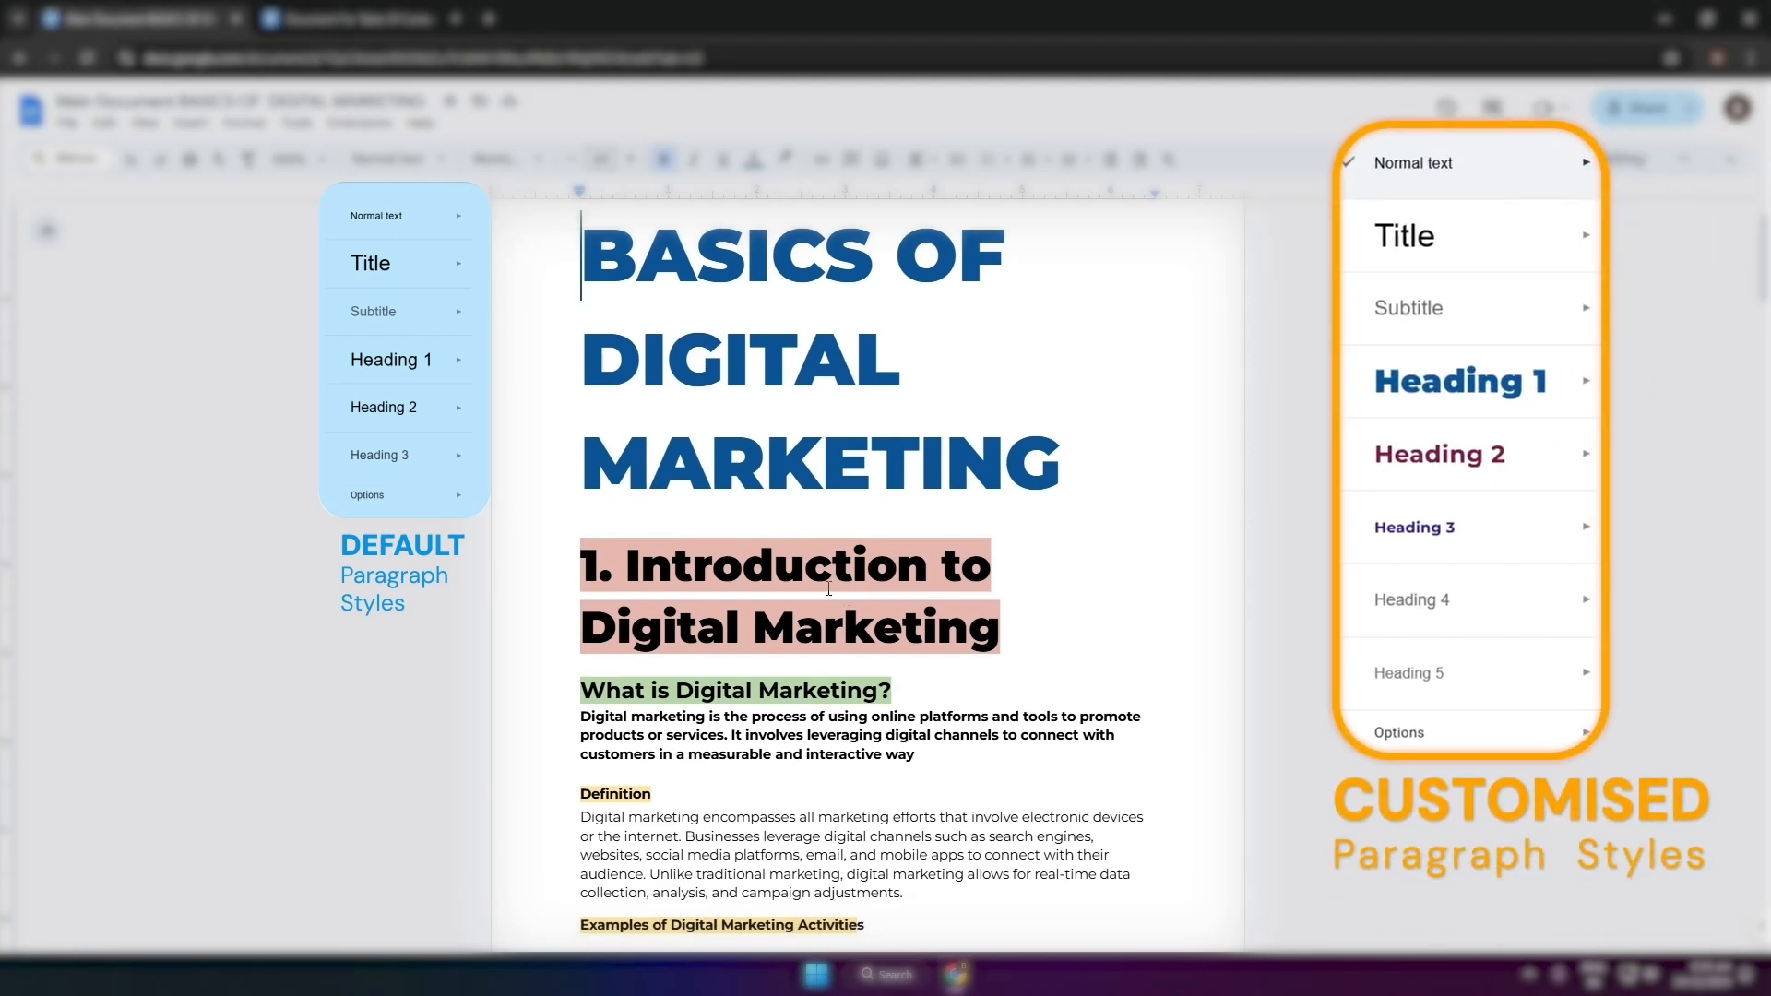
{"action": "scroll", "coordinate": [829, 588], "scroll_direction": "down", "scroll_amount": 5}
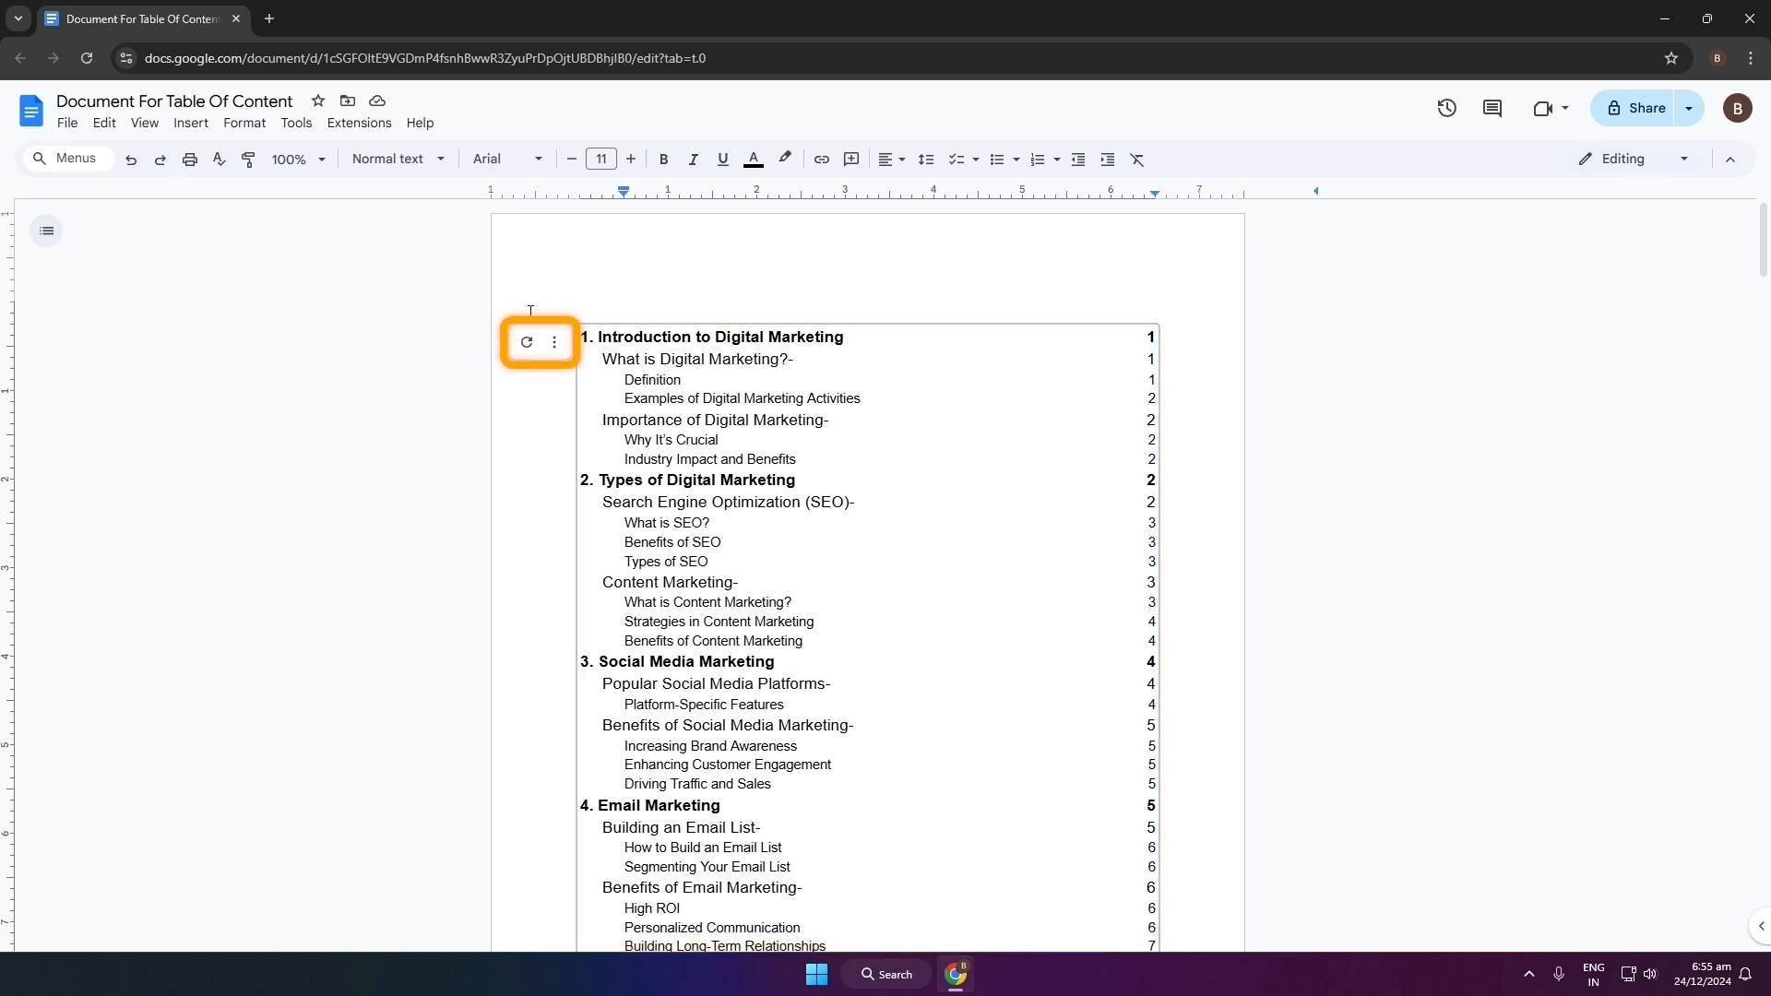
{"action": "left_click", "coordinate": [555, 343]}
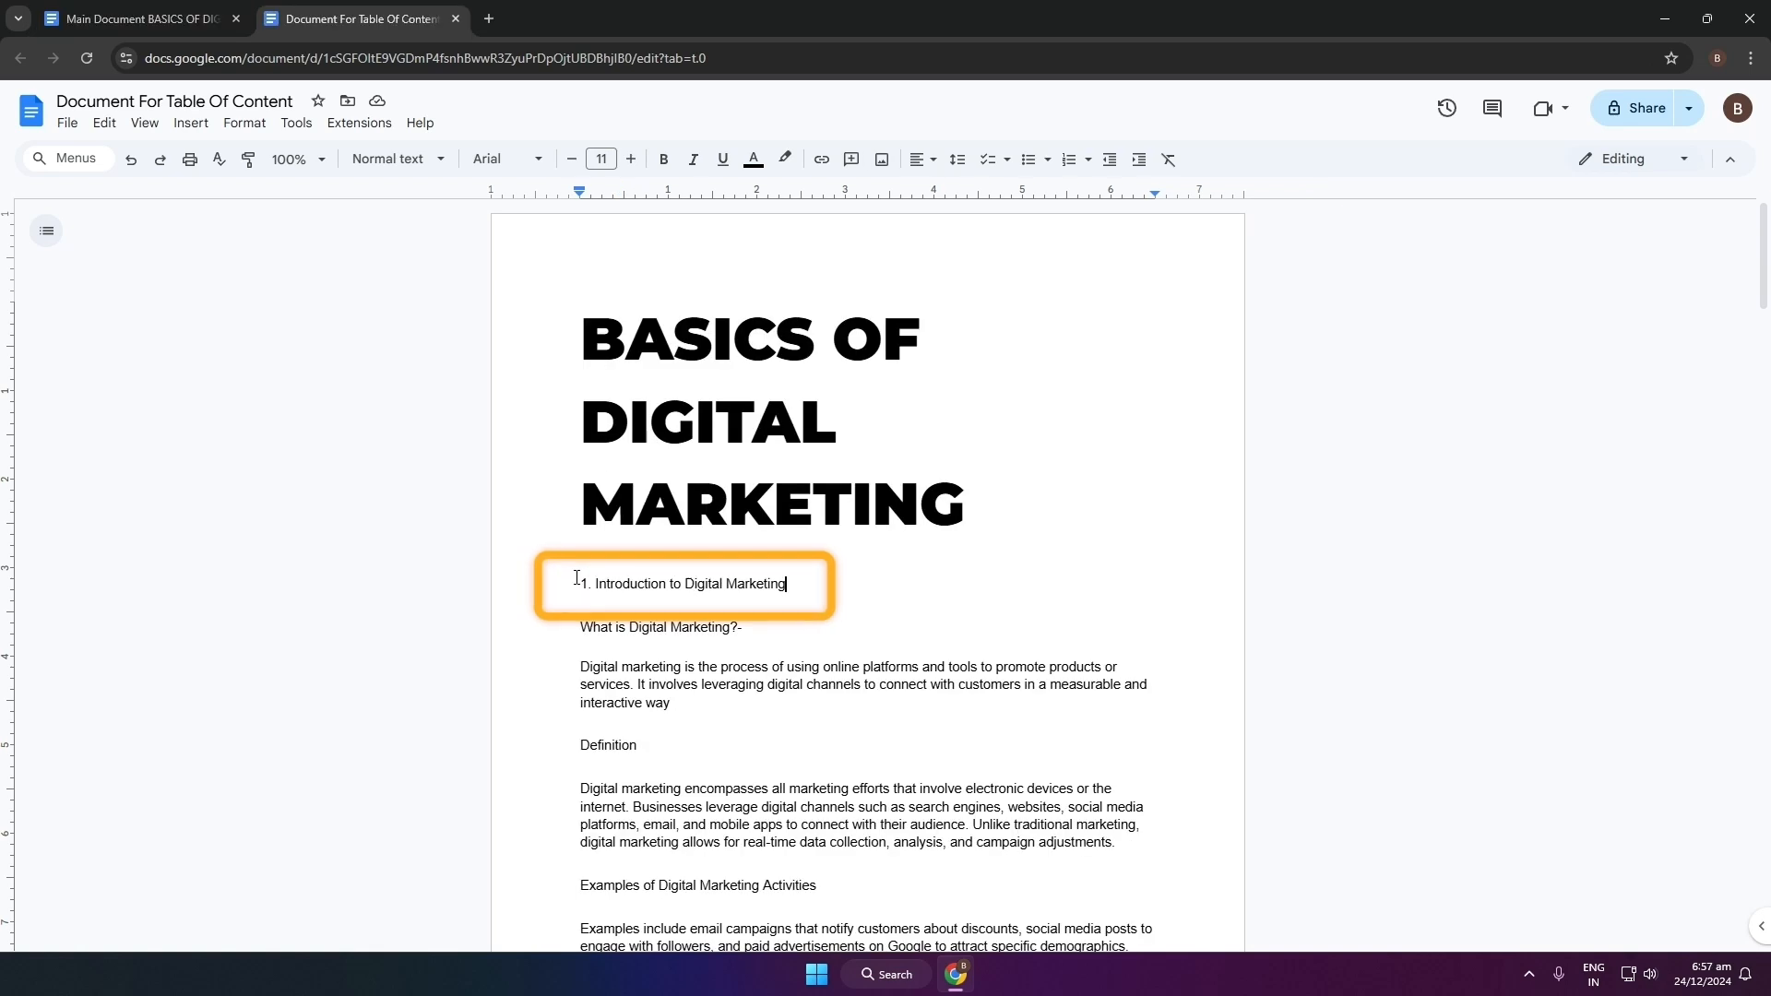
Format the heading "1. Introduction to Digital Marketing" in Montserrat Black, size 36, with dark blue text
{"action": "left_click_drag", "start_coordinate": [579, 584], "coordinate": [834, 583]}
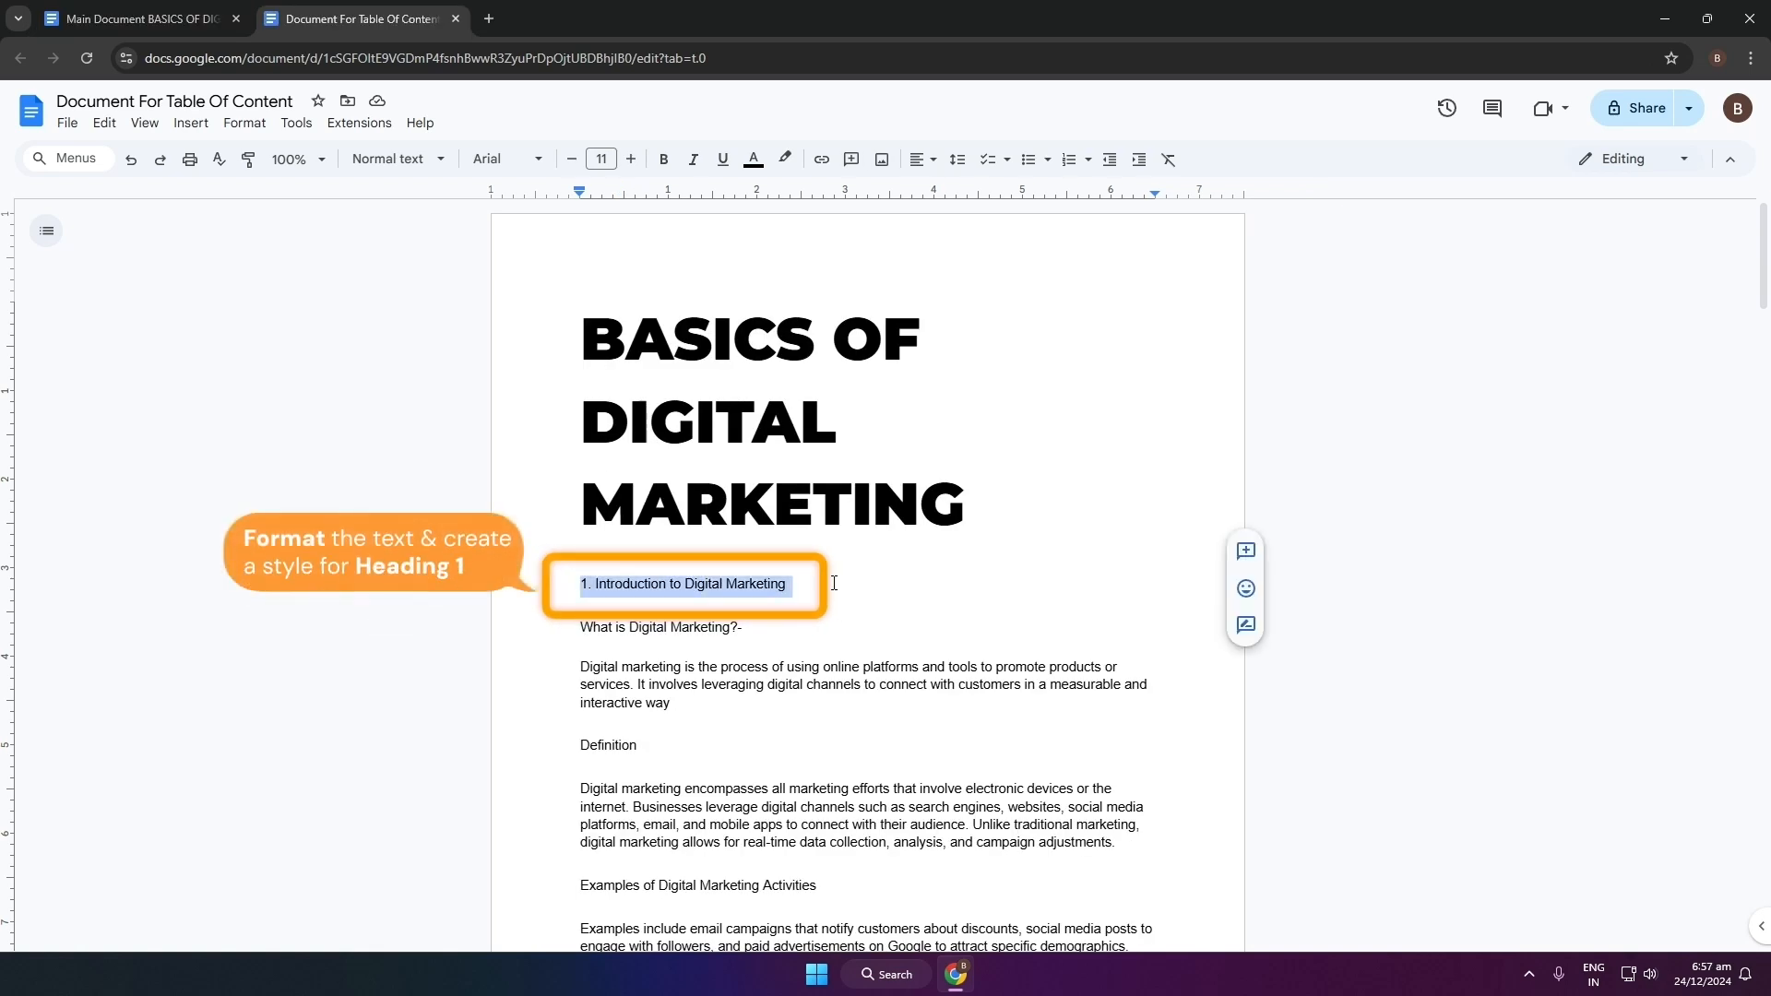
{"action": "left_click", "coordinate": [496, 164]}
{"action": "mouse_move", "coordinate": [554, 803]}
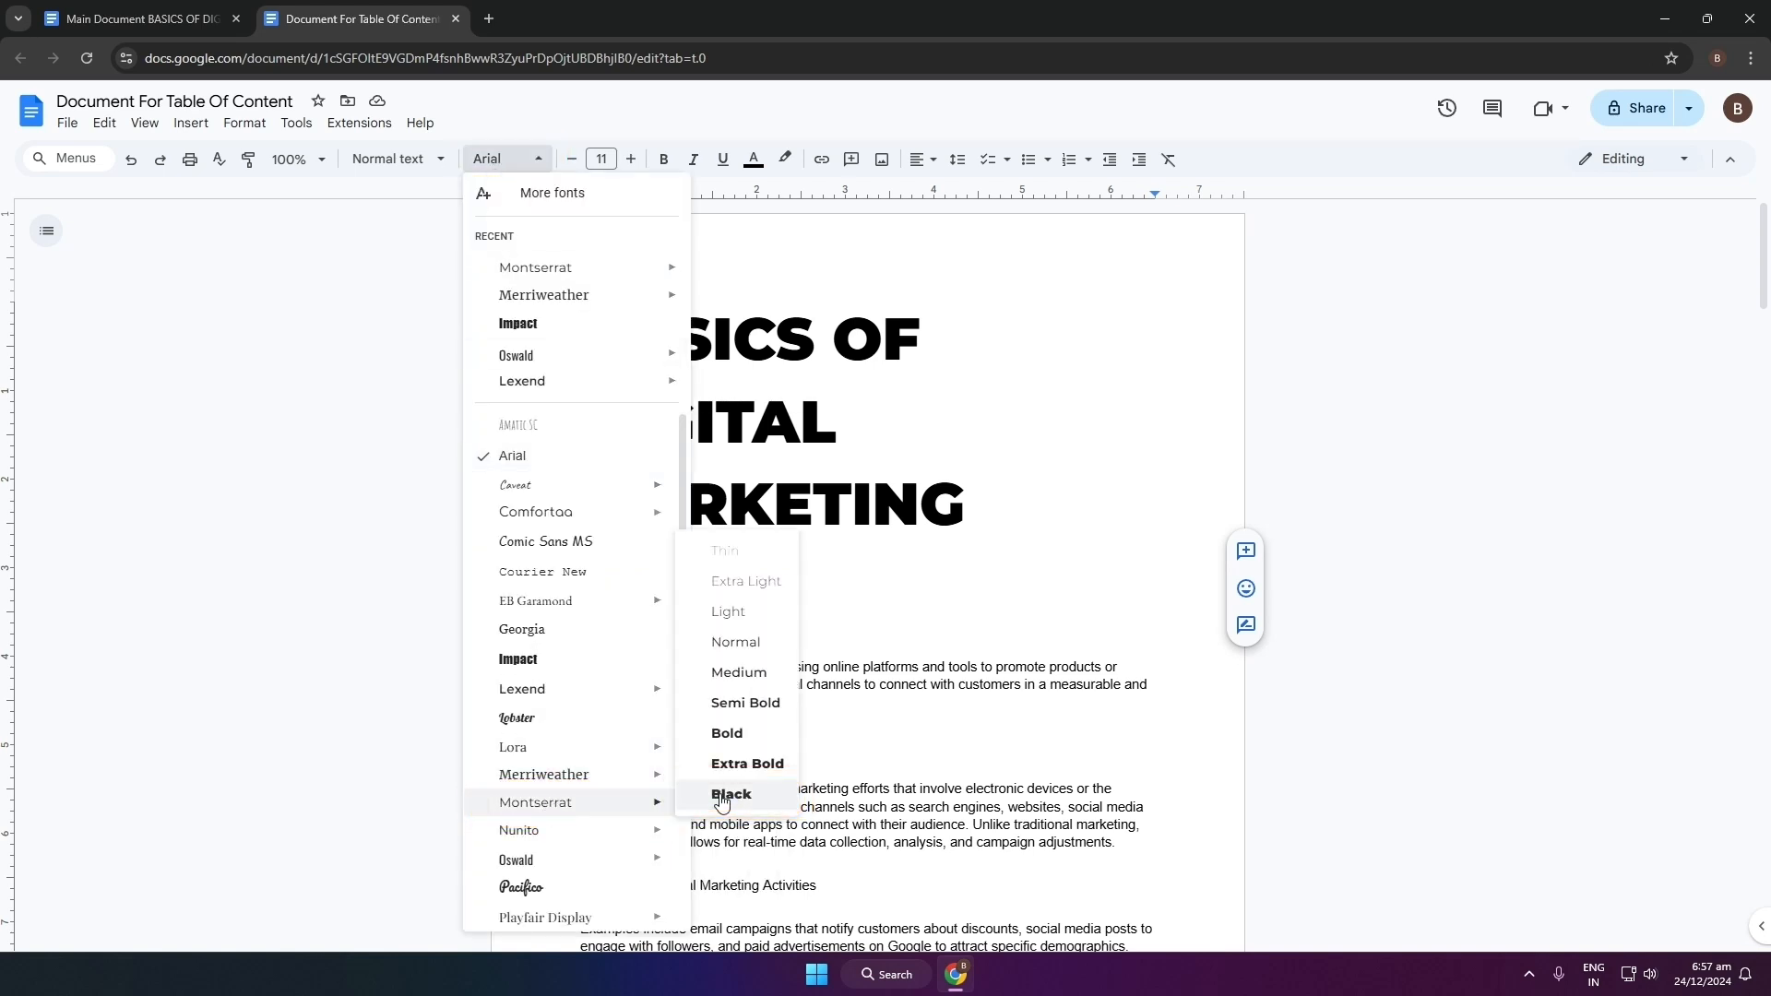
{"action": "left_click", "coordinate": [730, 794]}
{"action": "left_click", "coordinate": [596, 157]}
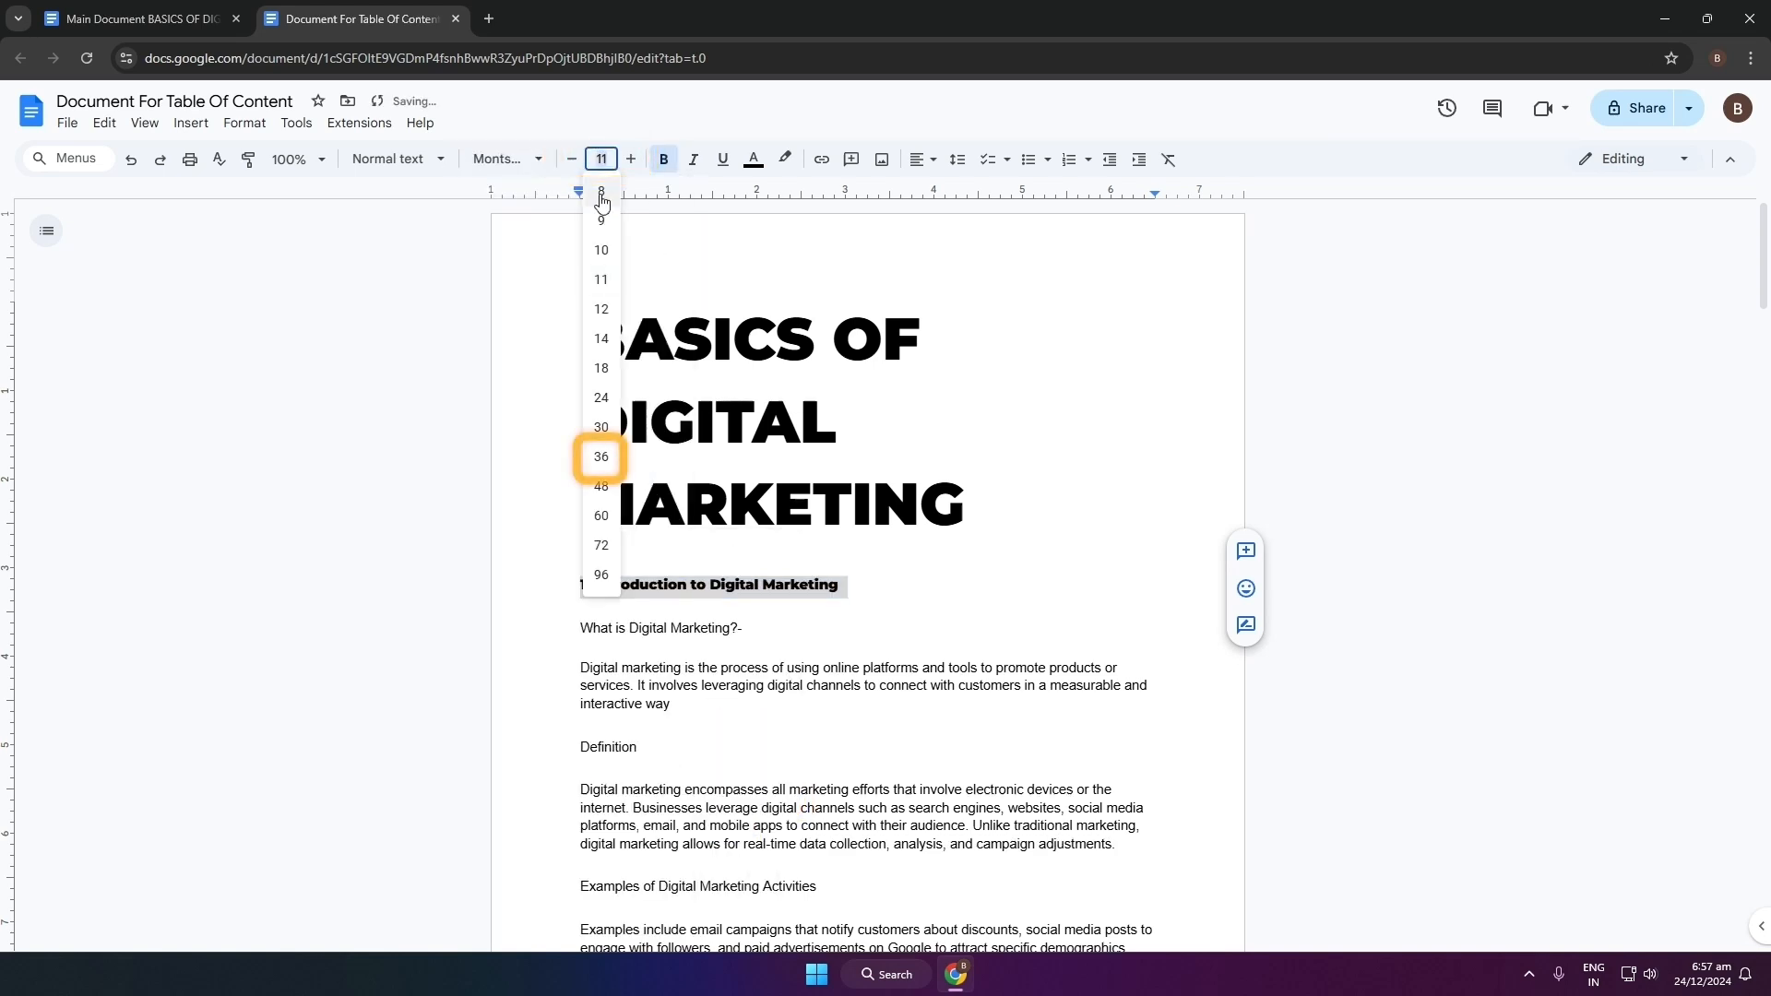
{"action": "left_click", "coordinate": [598, 459]}
{"action": "left_click", "coordinate": [754, 159]}
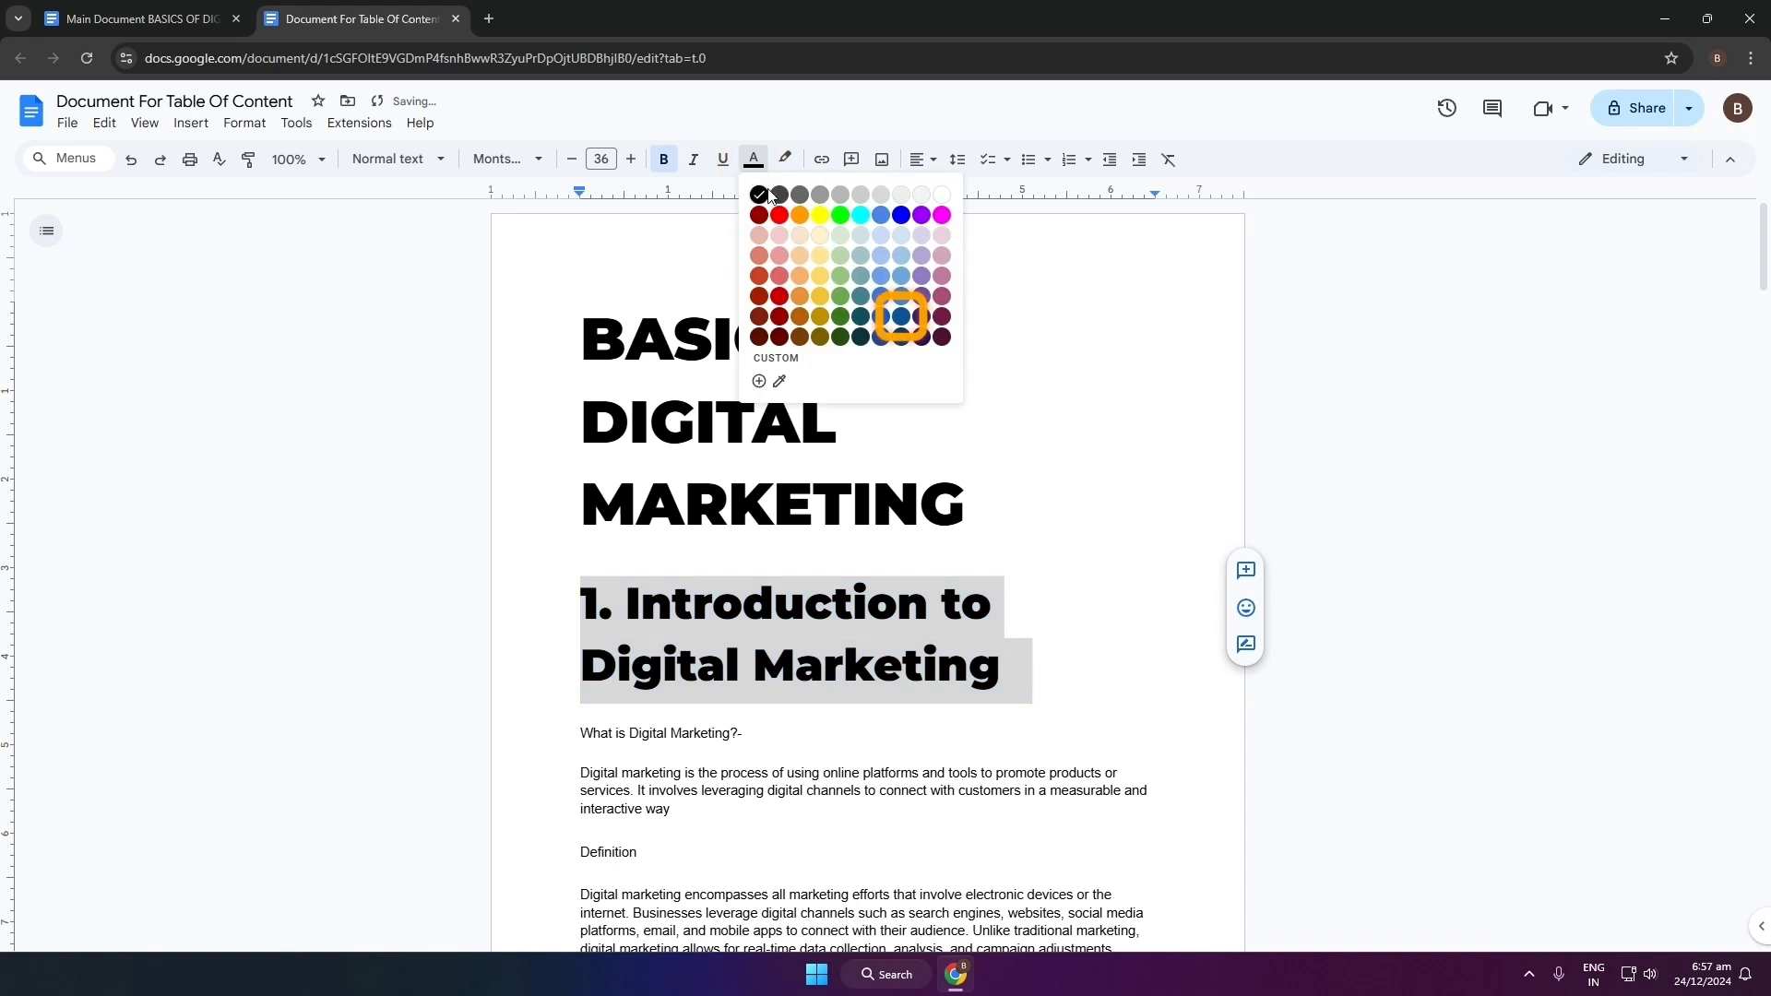
{"action": "left_click", "coordinate": [894, 319]}
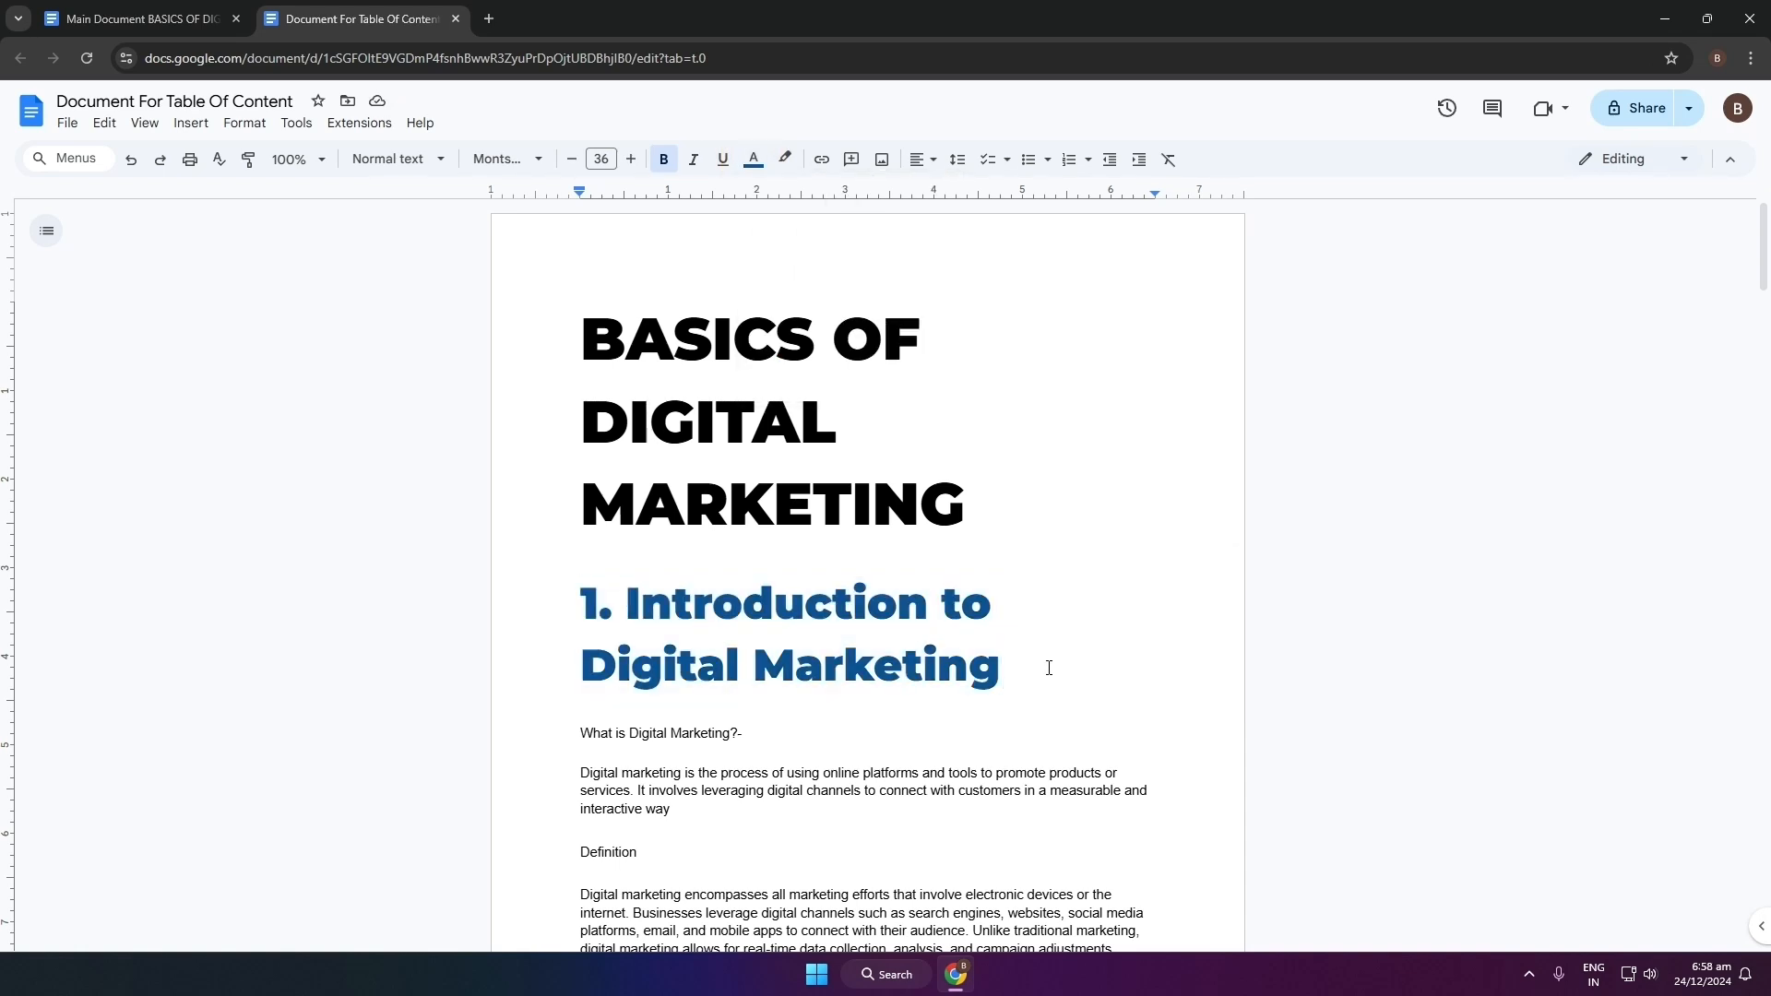
Update the Heading 1 style to match the formatted "1. Introduction to Digital Marketing" heading
{"action": "left_click_drag", "start_coordinate": [1048, 668], "coordinate": [550, 591]}
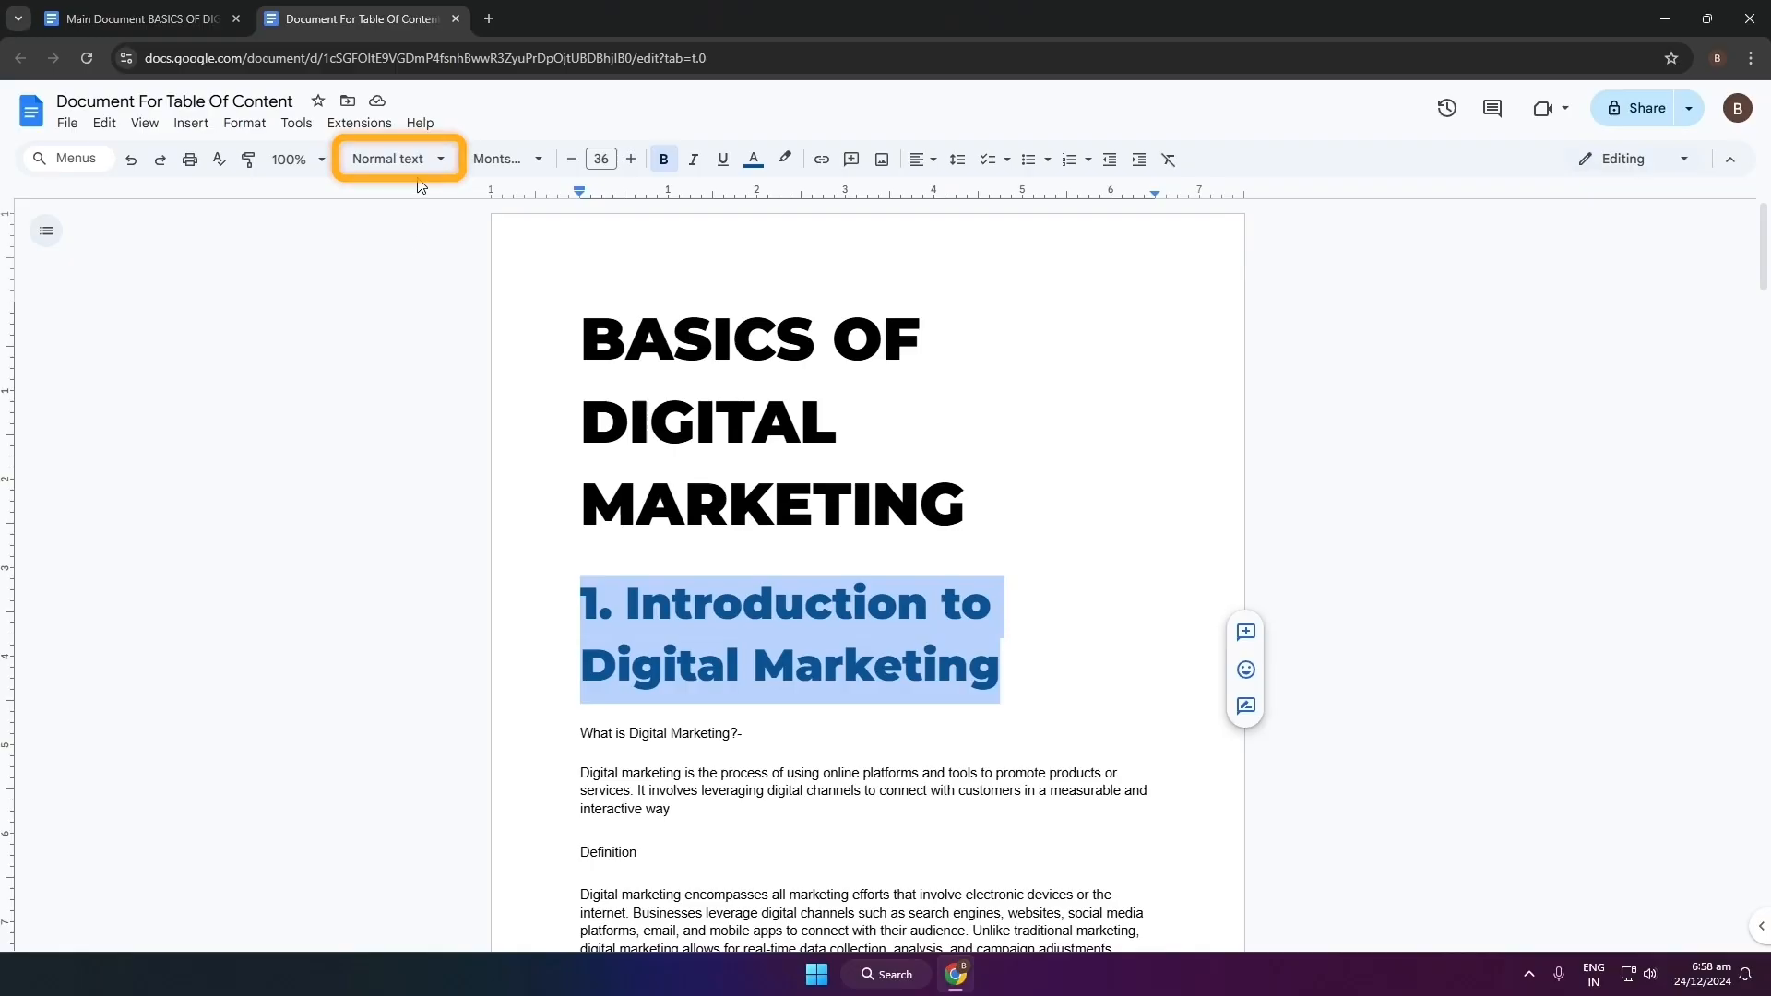
{"action": "left_click", "coordinate": [415, 162]}
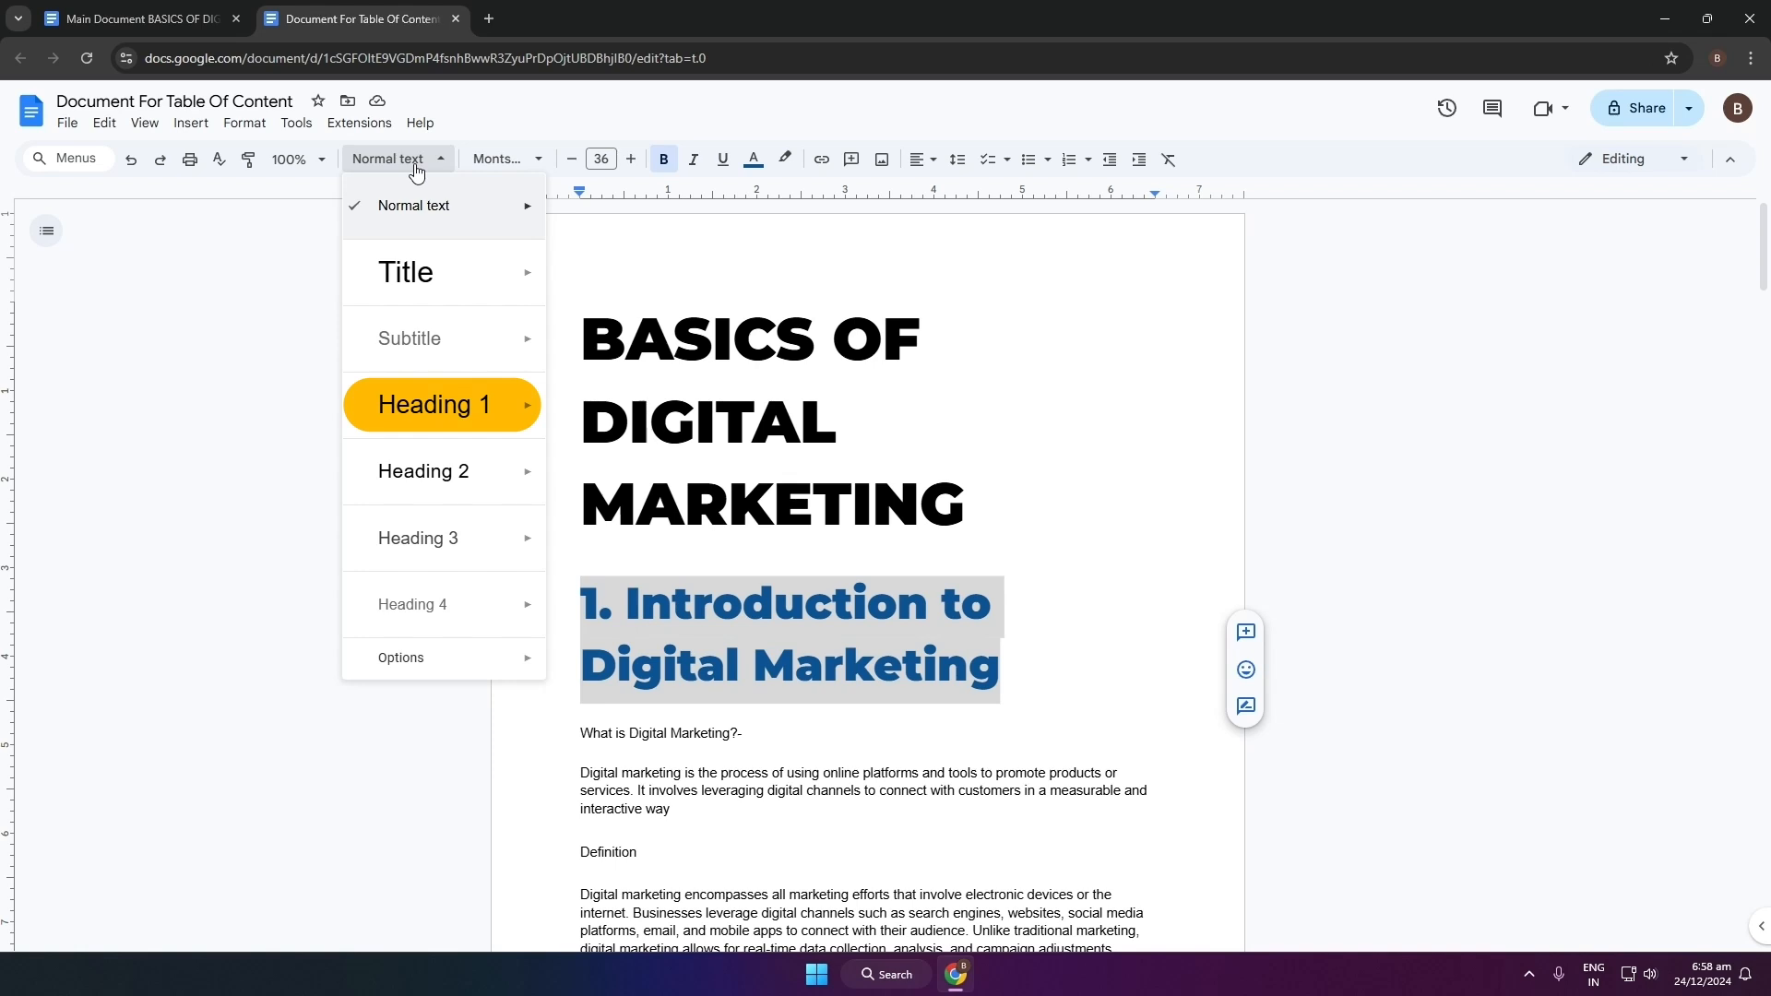
{"action": "mouse_move", "coordinate": [496, 397]}
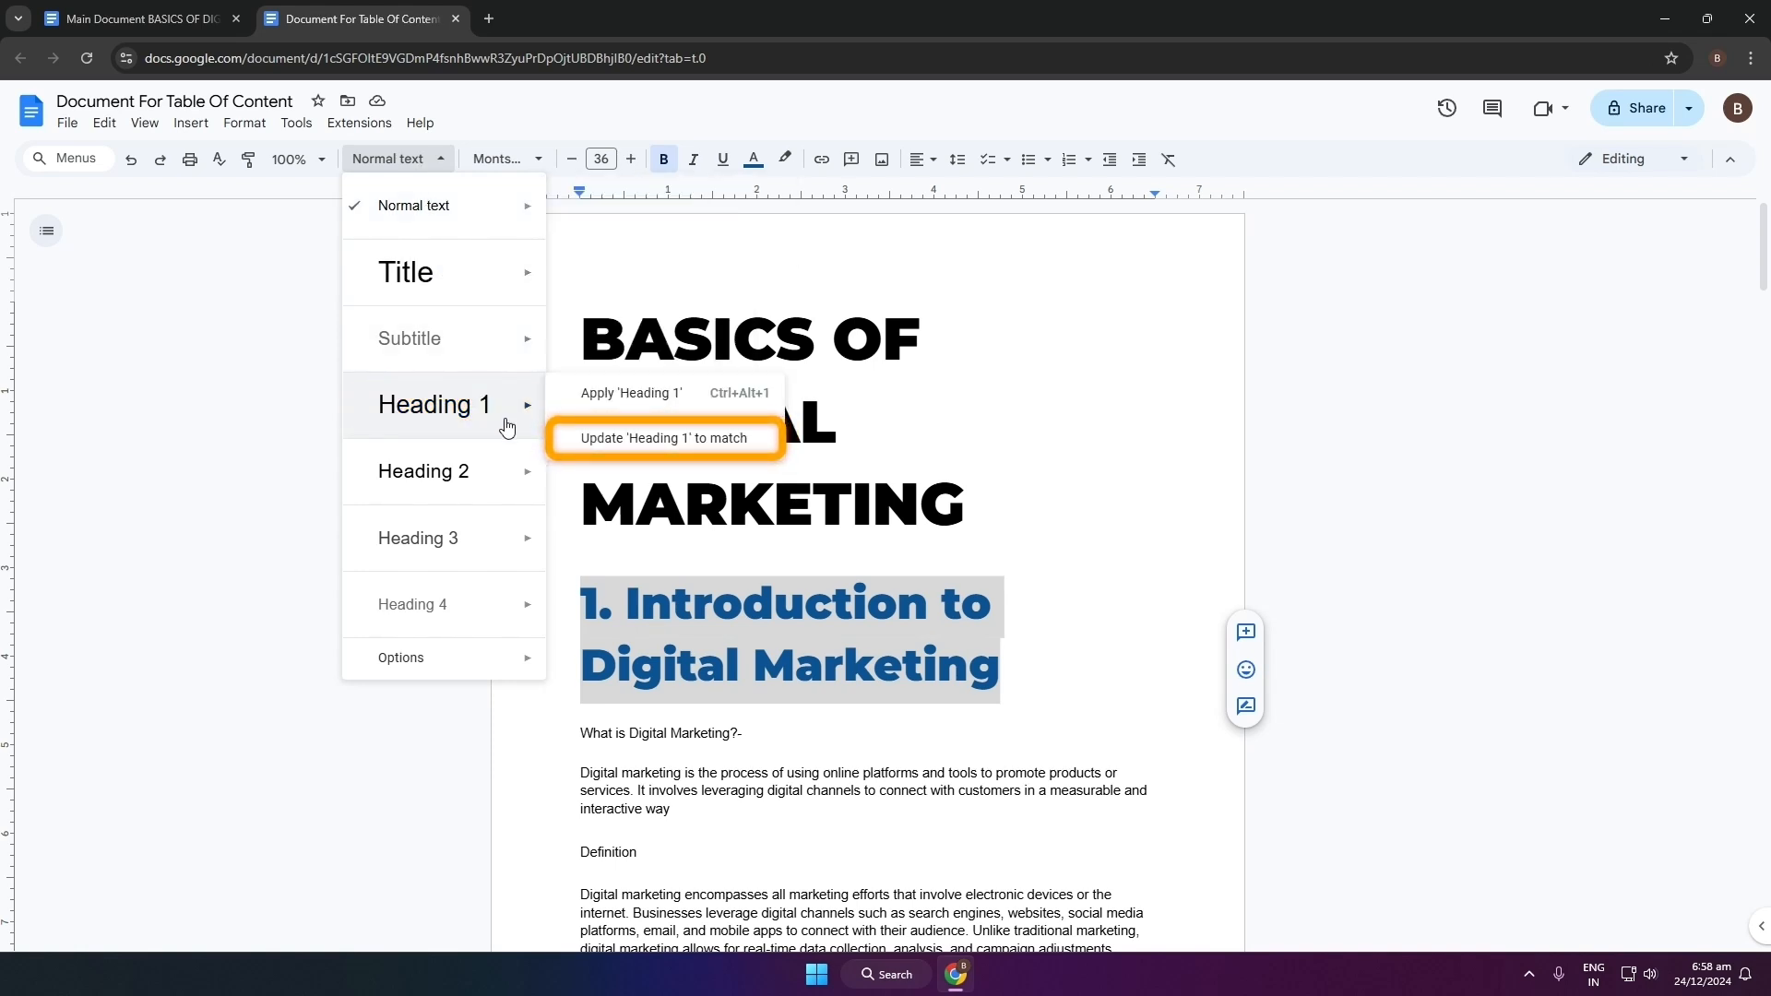
{"action": "left_click", "coordinate": [685, 441]}
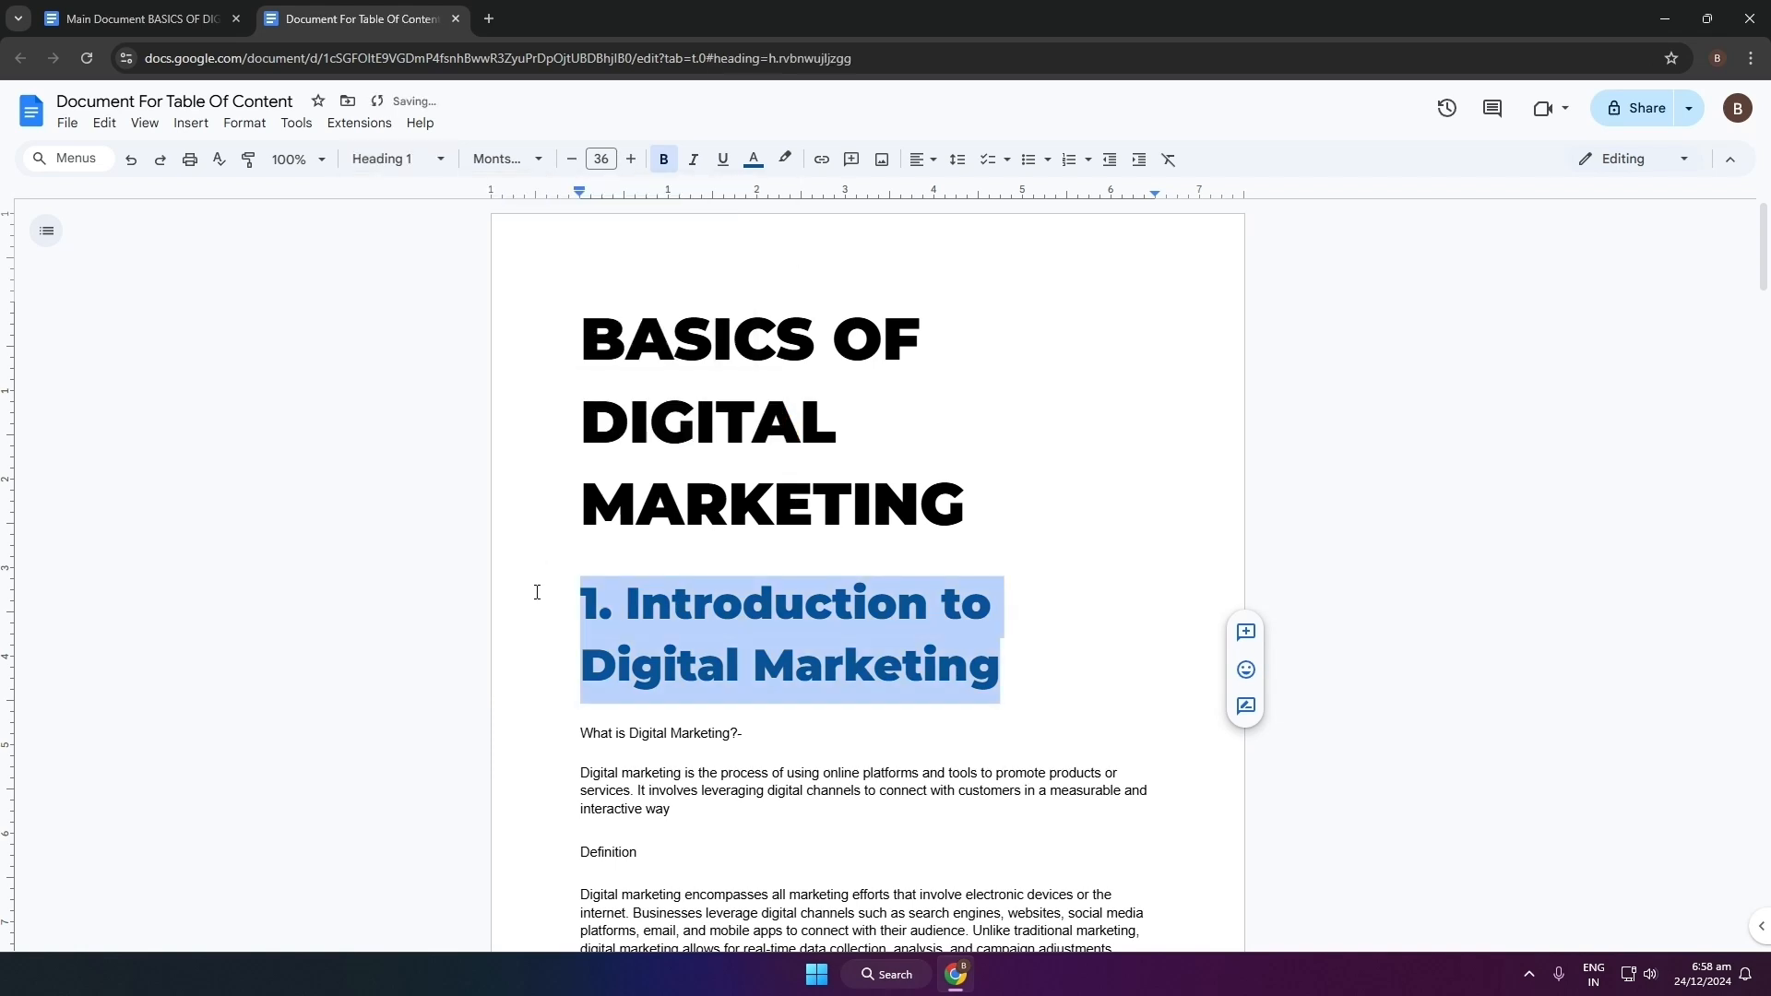
{"action": "left_click", "coordinate": [537, 596]}
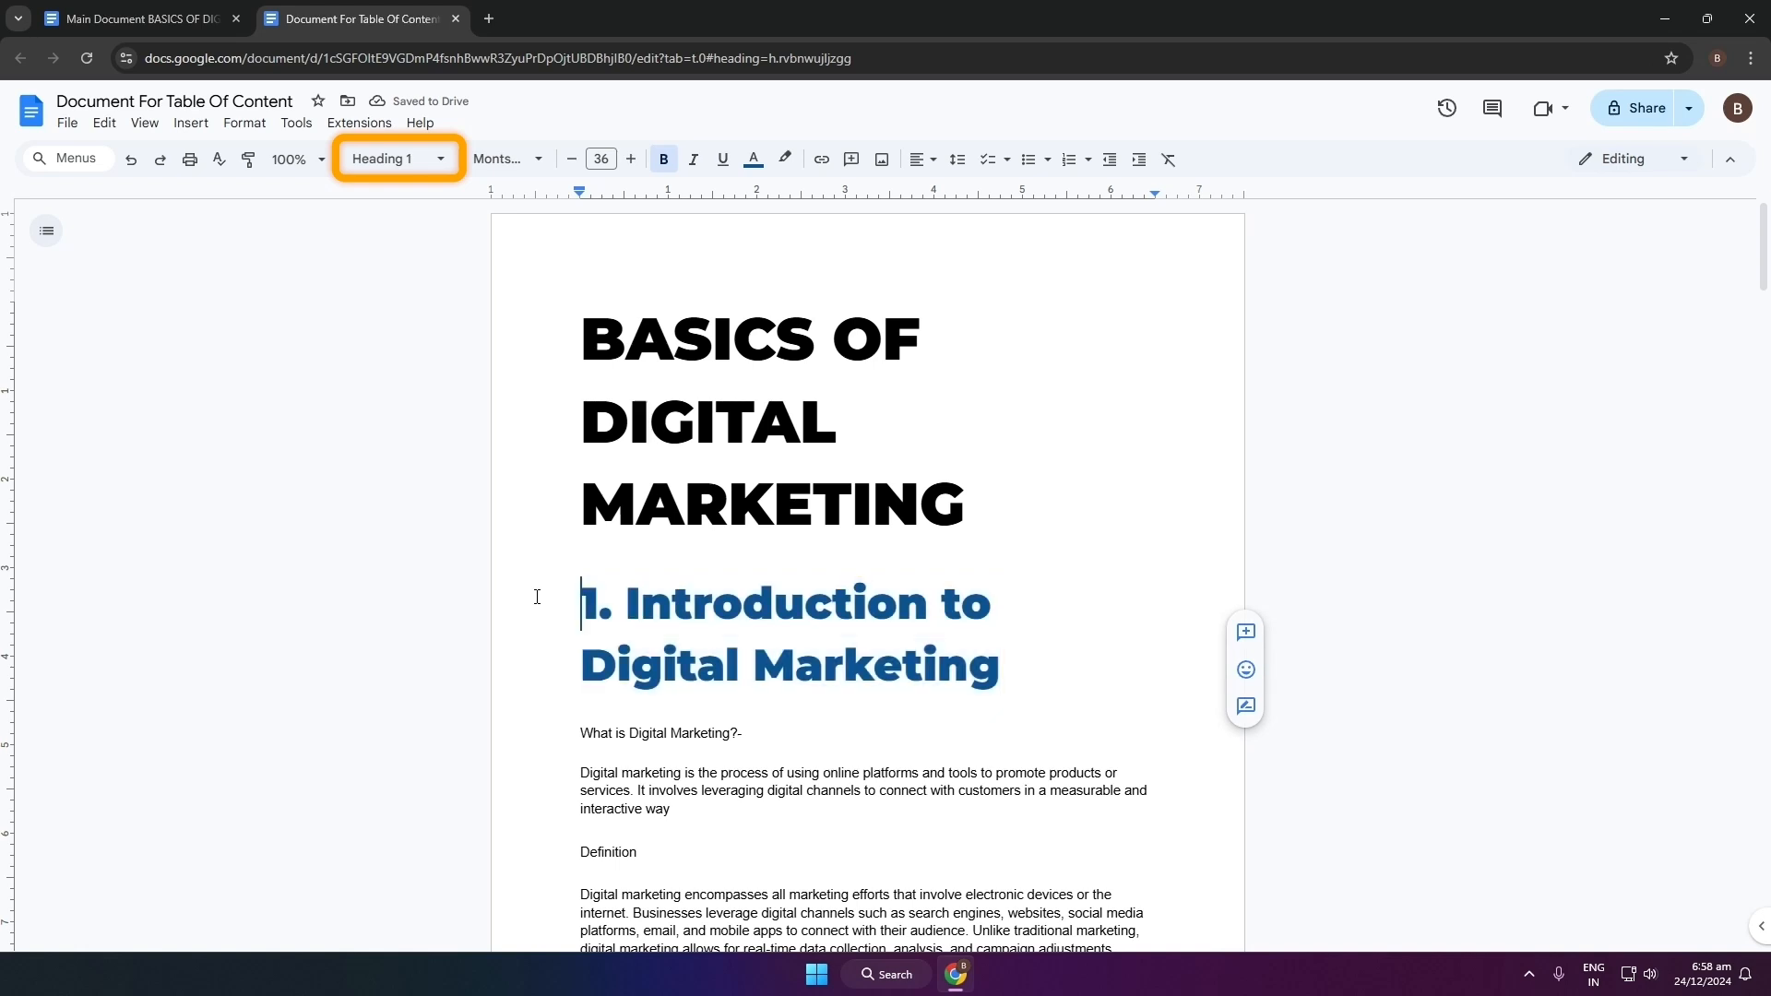
{"action": "left_click", "coordinate": [411, 163]}
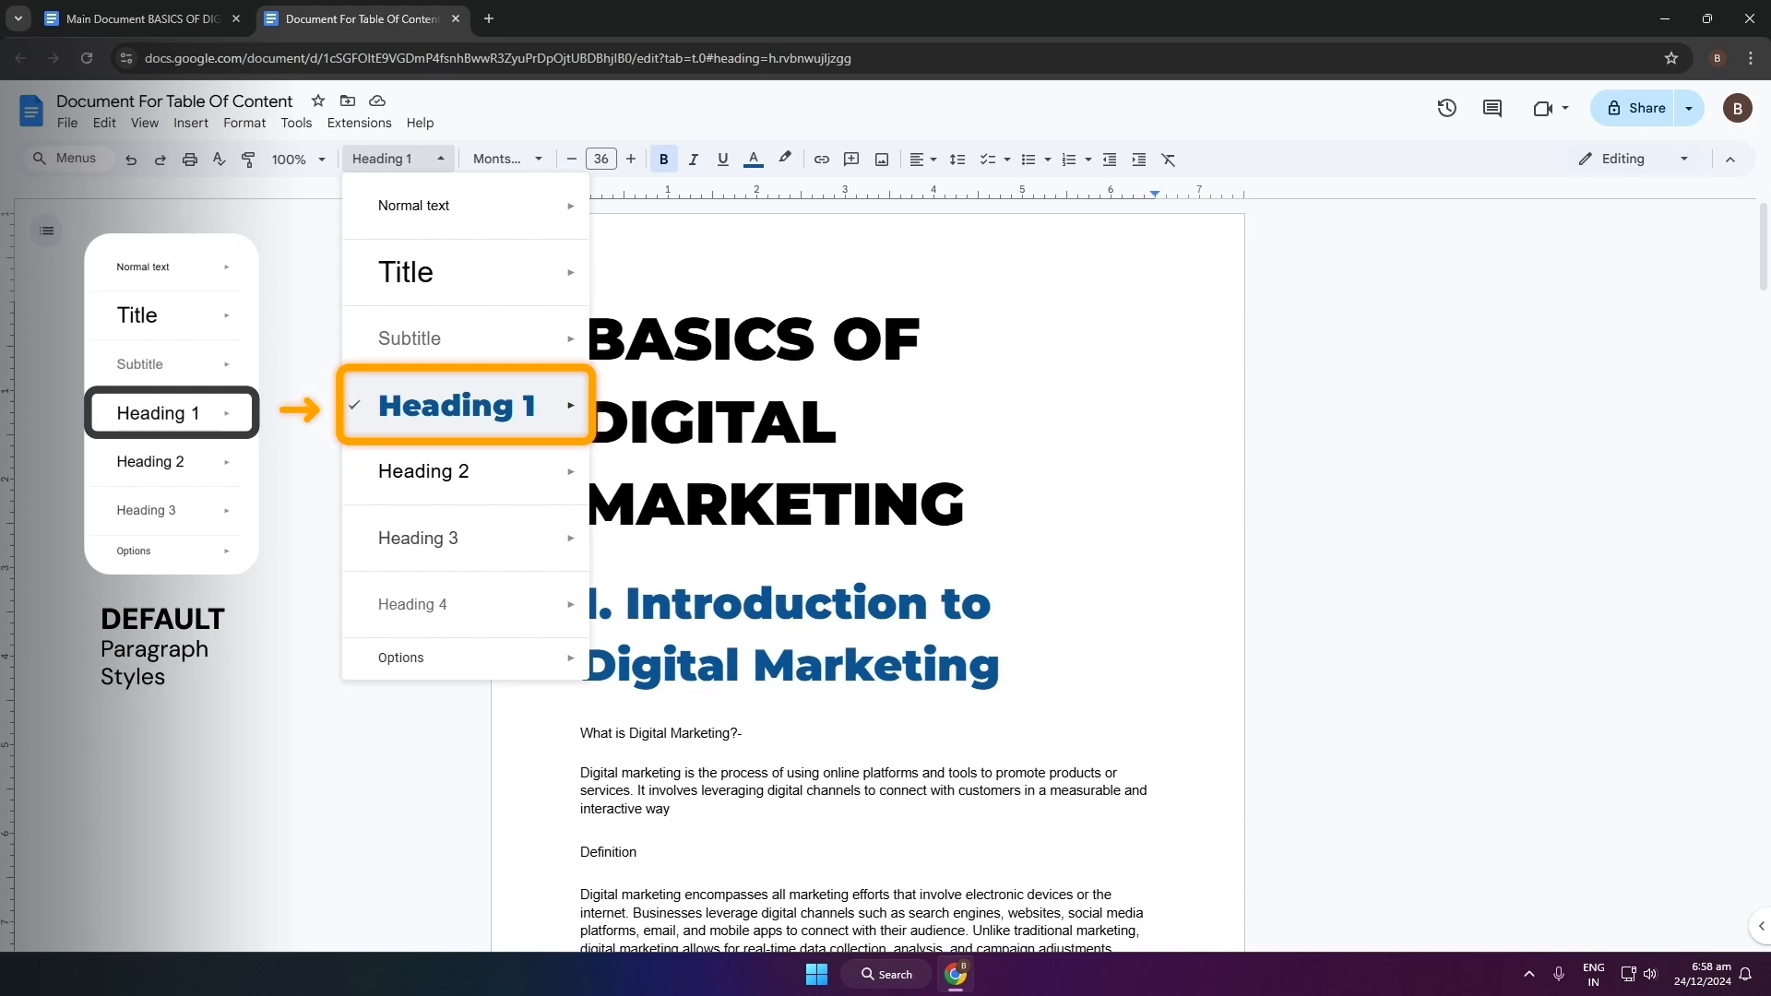
{"action": "left_click", "coordinate": [135, 437]}
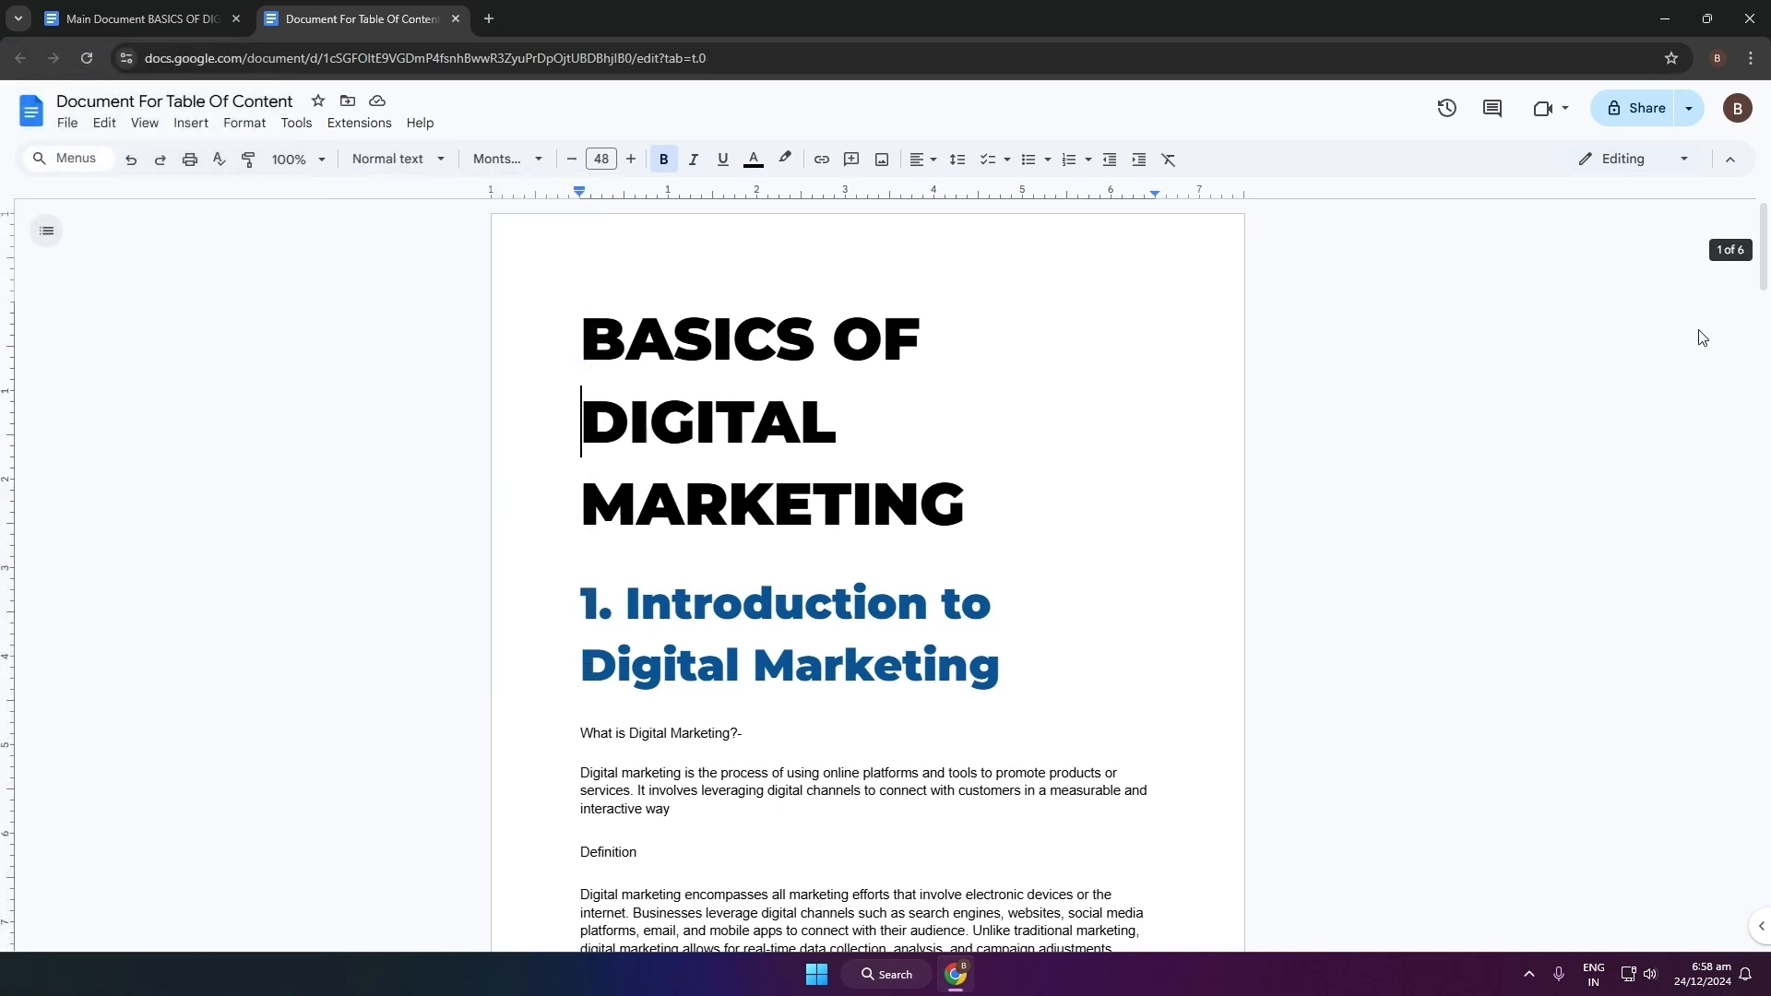
Apply the customised Heading 1 style to the heading "2. Types of Digital Marketing"
{"action": "left_click_drag", "start_coordinate": [1764, 274], "coordinate": [1764, 426]}
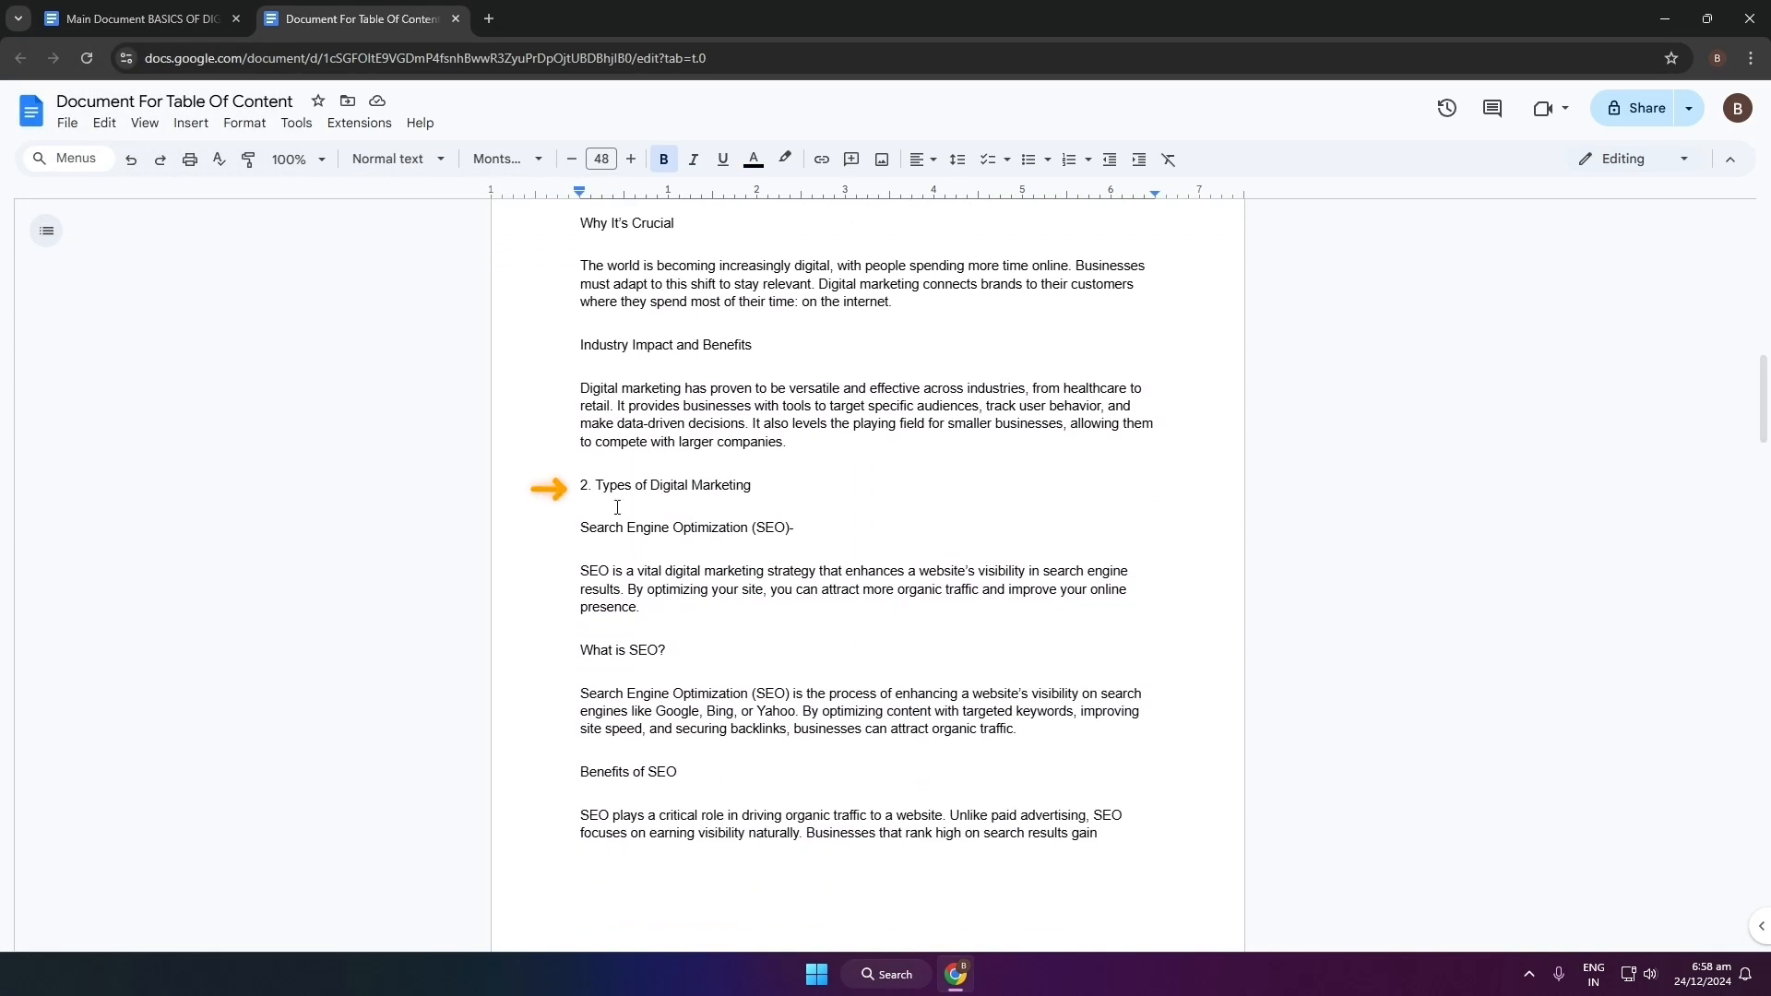
{"action": "left_click_drag", "start_coordinate": [581, 485], "coordinate": [824, 482]}
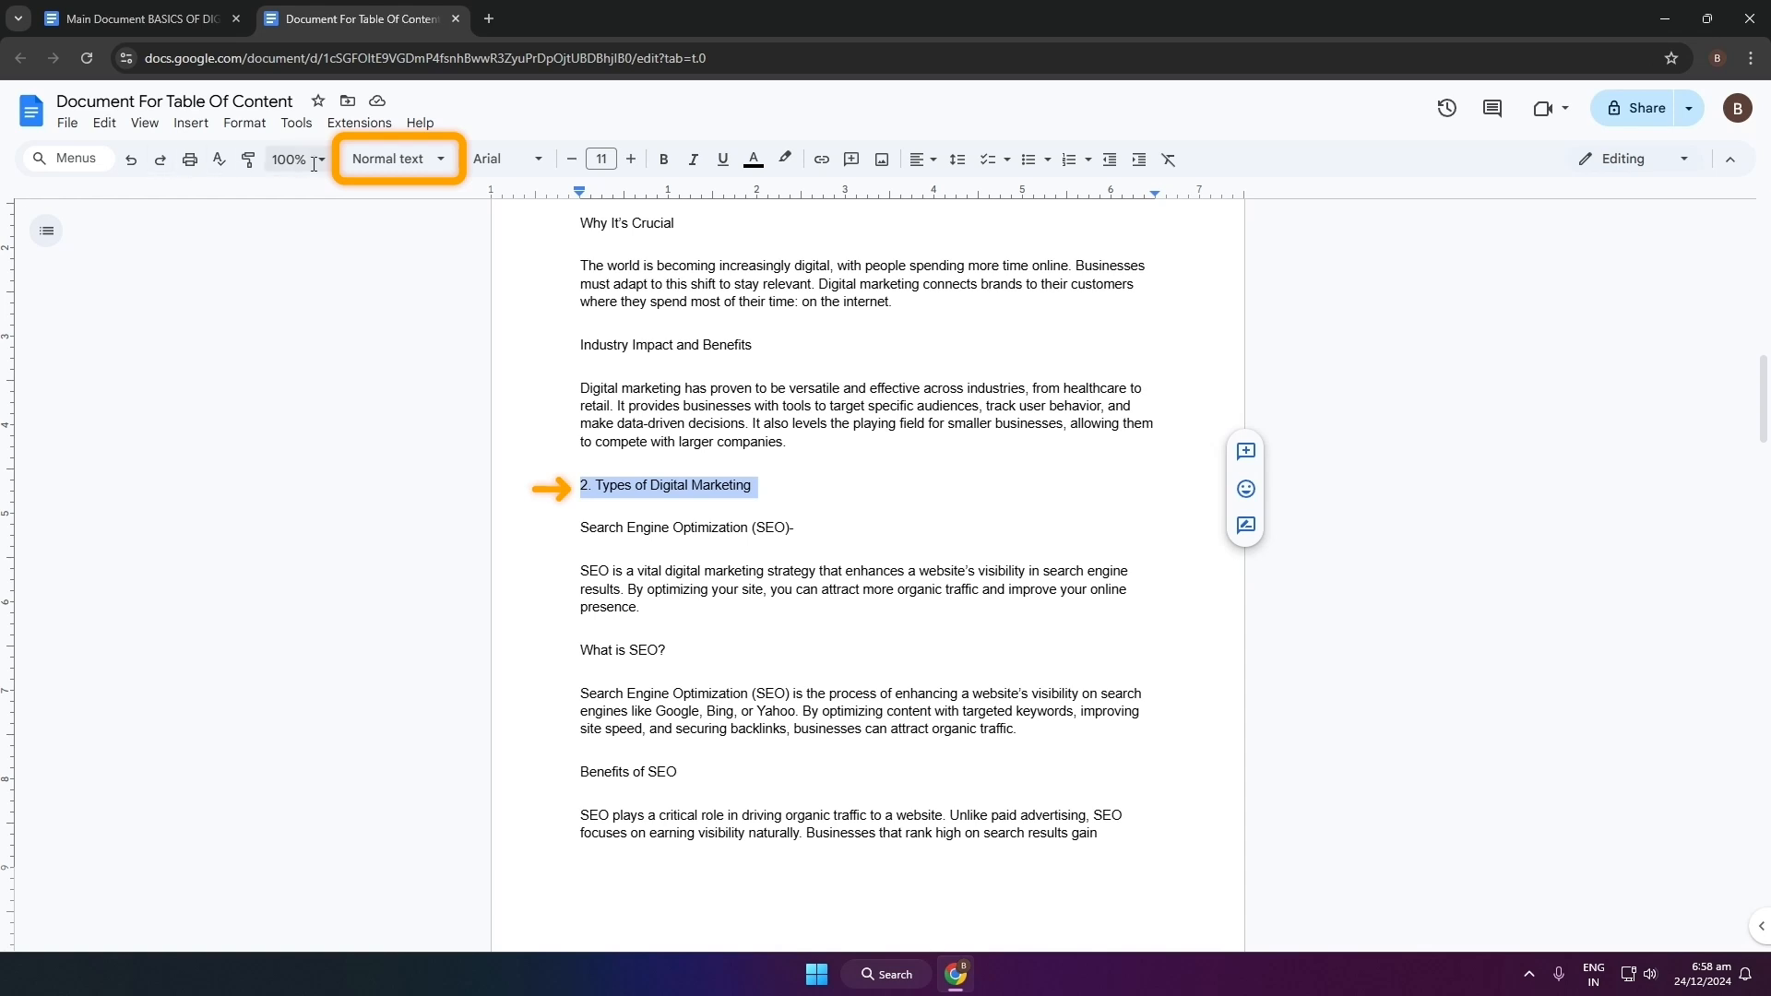
{"action": "left_click", "coordinate": [397, 159]}
{"action": "mouse_move", "coordinate": [506, 408]}
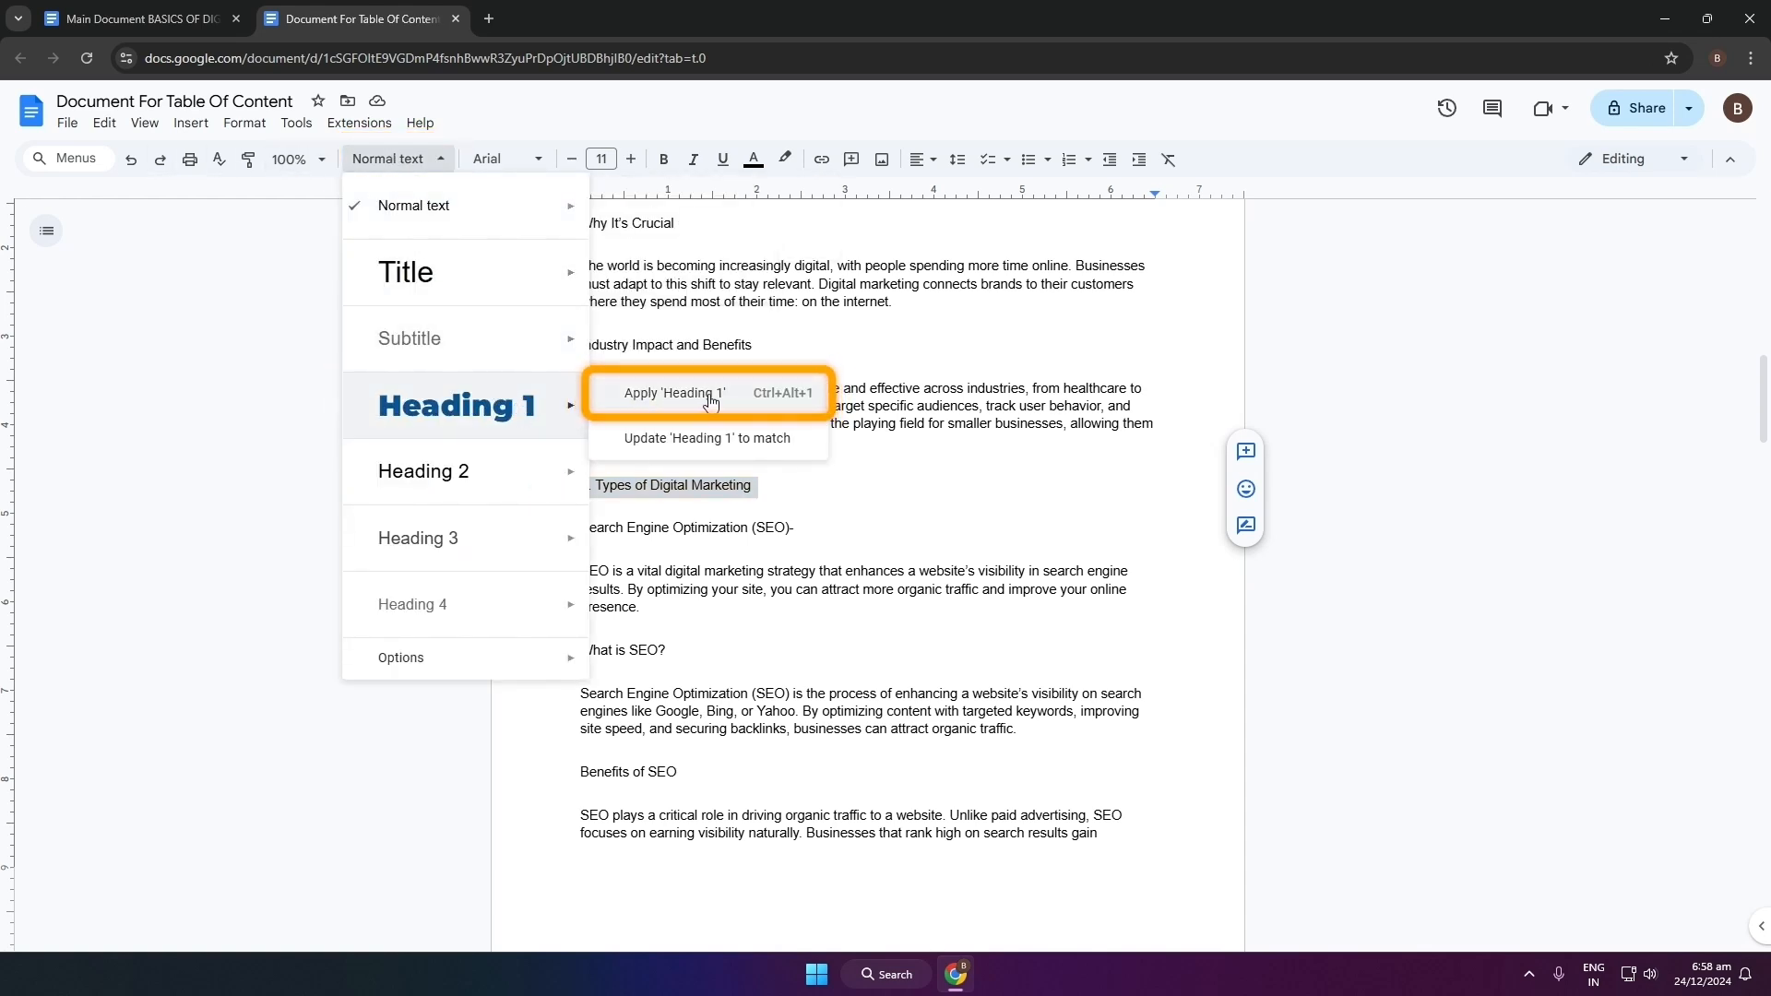
{"action": "left_click", "coordinate": [674, 393]}
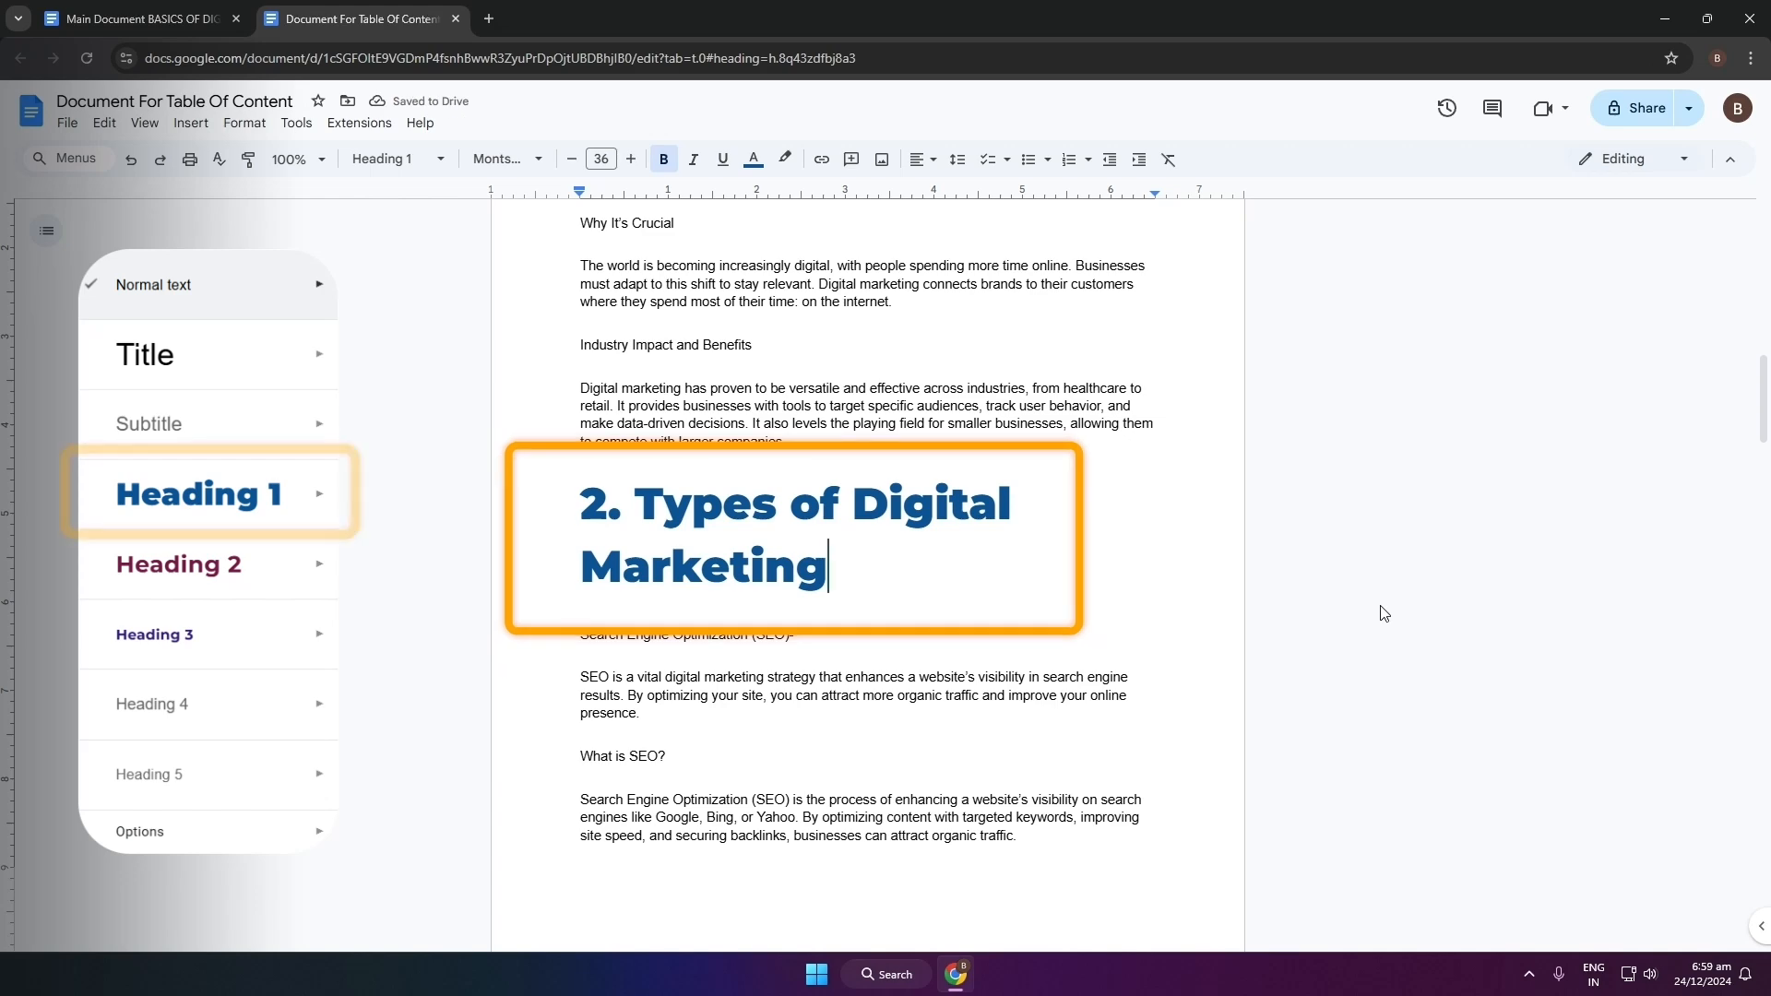
Apply the Heading 1 style in one go to "3. Social Media Marketing" and "4. Email Marketing"
{"action": "left_click_drag", "start_coordinate": [1762, 396], "coordinate": [1762, 586]}
{"action": "left_click_drag", "start_coordinate": [640, 440], "coordinate": [749, 440]}
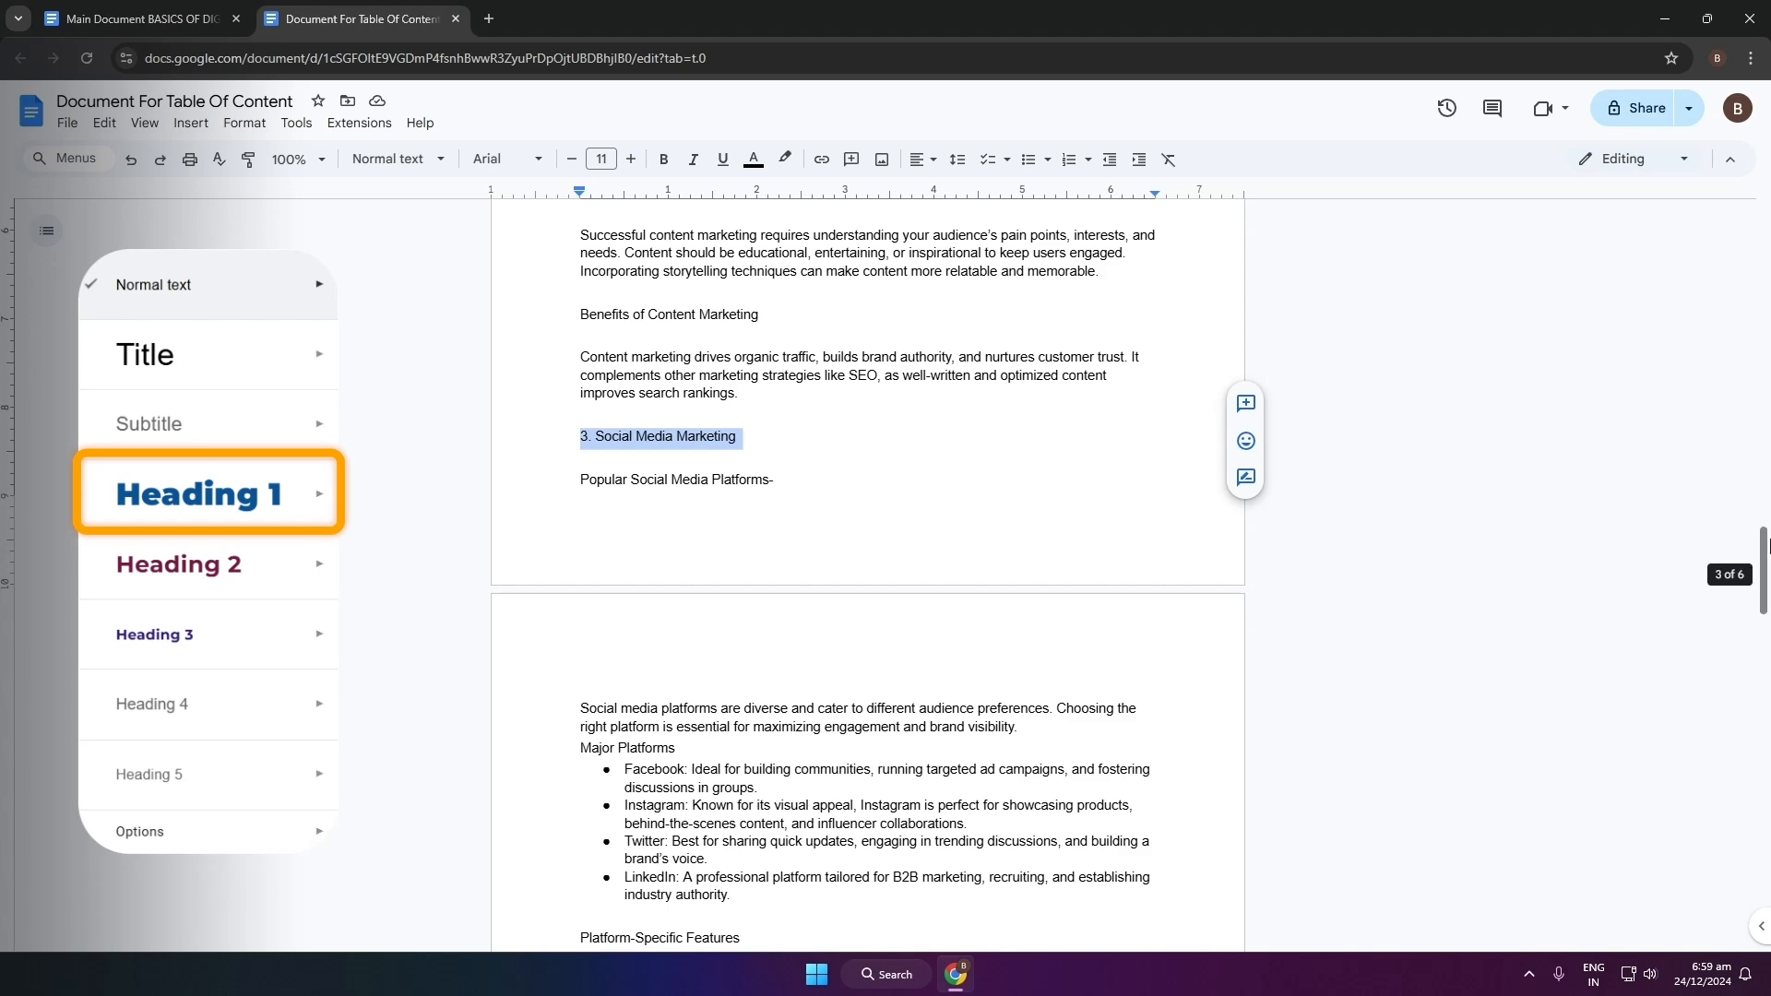
{"action": "left_click_drag", "start_coordinate": [1766, 544], "coordinate": [1764, 717]}
{"action": "left_click_drag", "start_coordinate": [581, 394], "coordinate": [736, 401]}
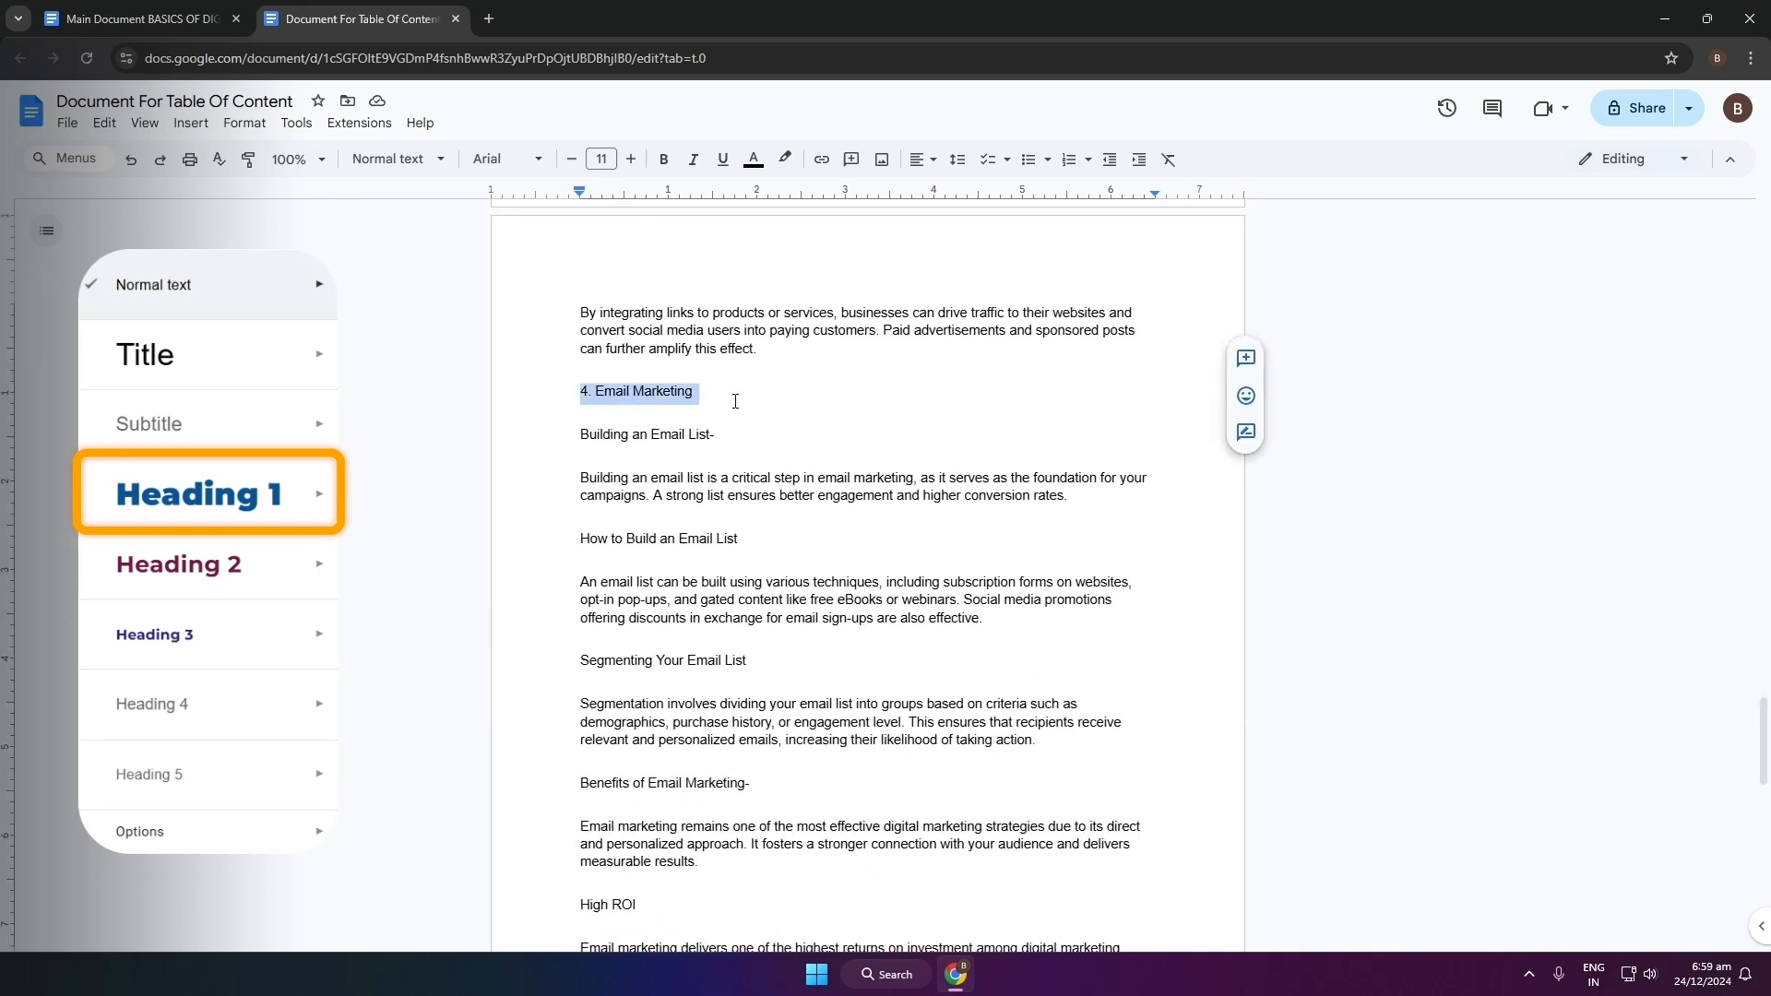
{"action": "left_click", "coordinate": [416, 161]}
{"action": "mouse_move", "coordinate": [518, 398]}
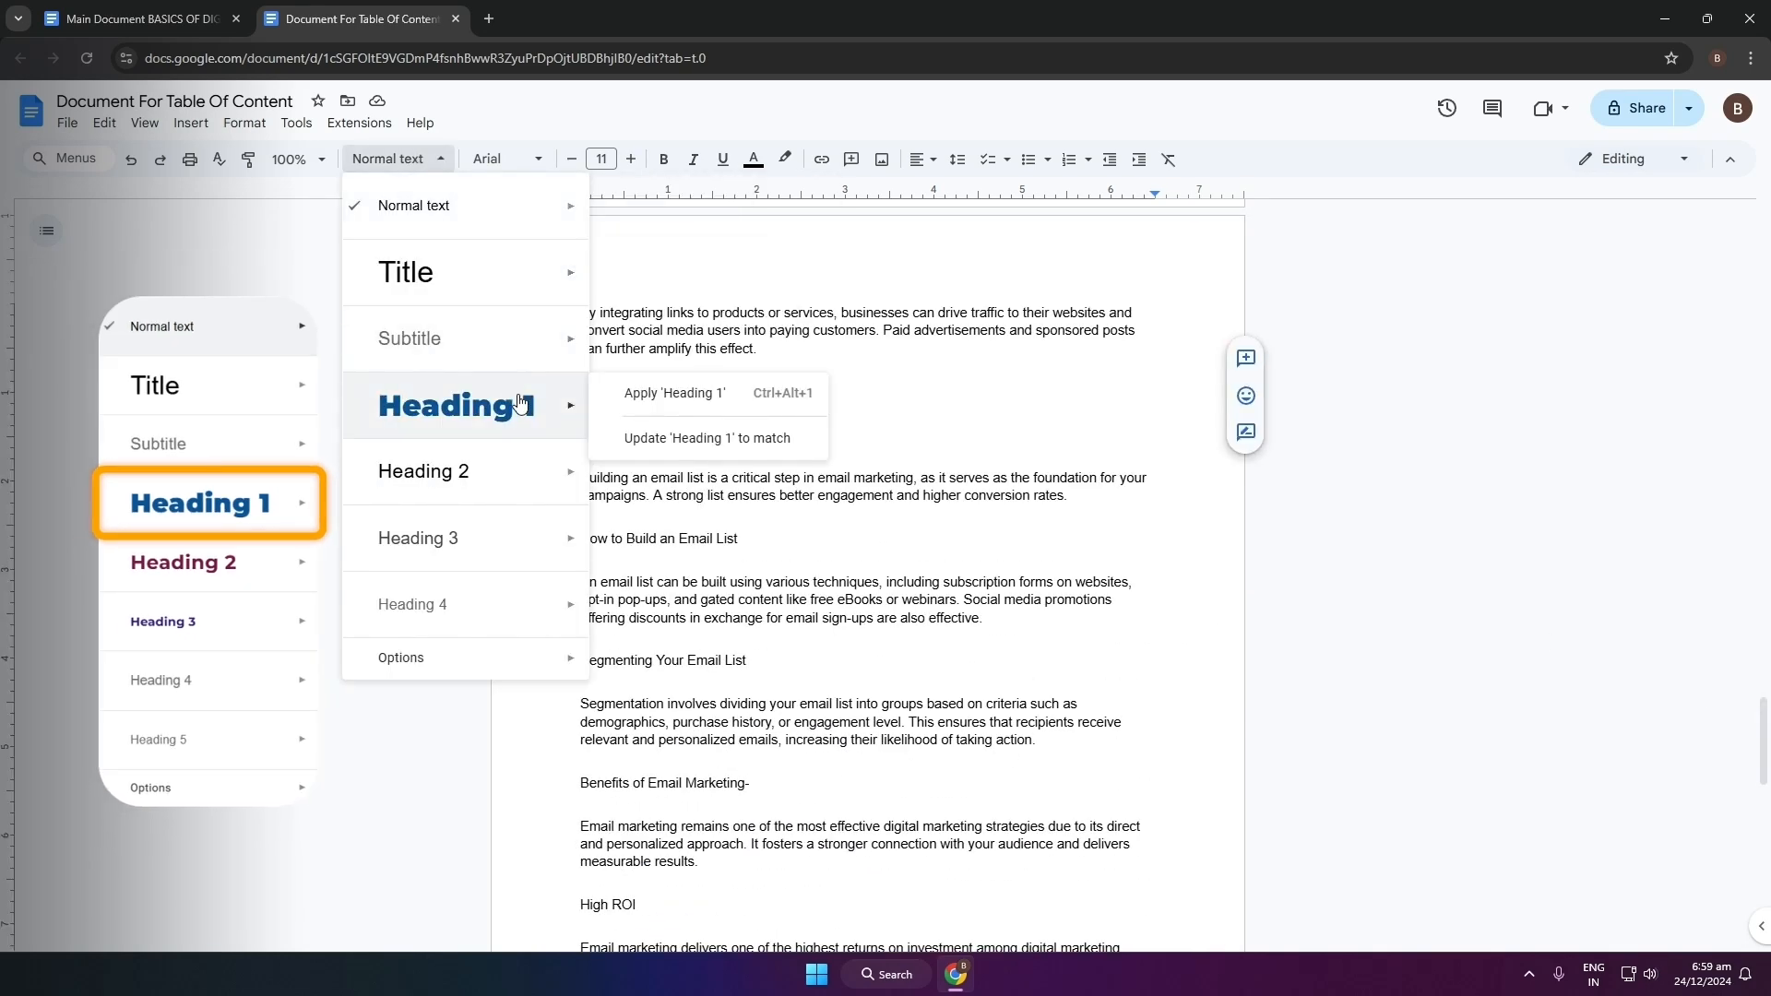
{"action": "left_click", "coordinate": [657, 393]}
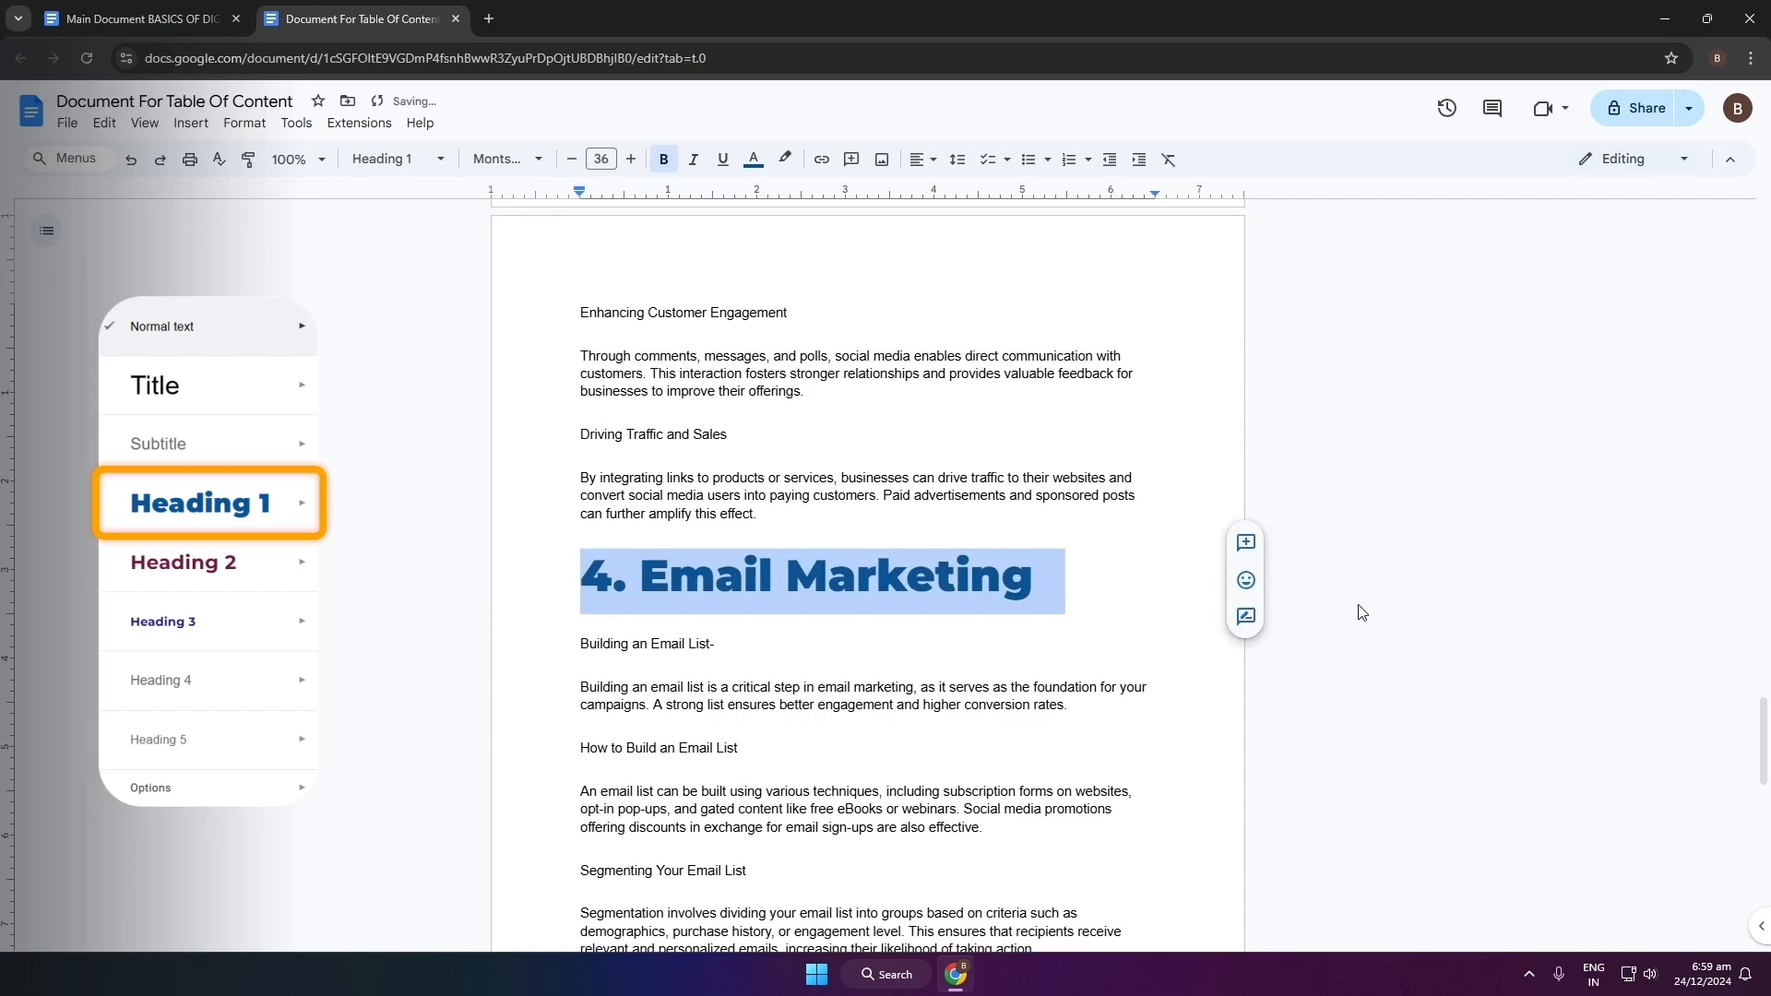
{"action": "key", "text": "Right"}
Format the subheading "What is Digital Marketing?-" in Montserrat Bold, size 18, with dark magenta text
{"action": "left_click_drag", "start_coordinate": [1767, 724], "coordinate": [1767, 240]}
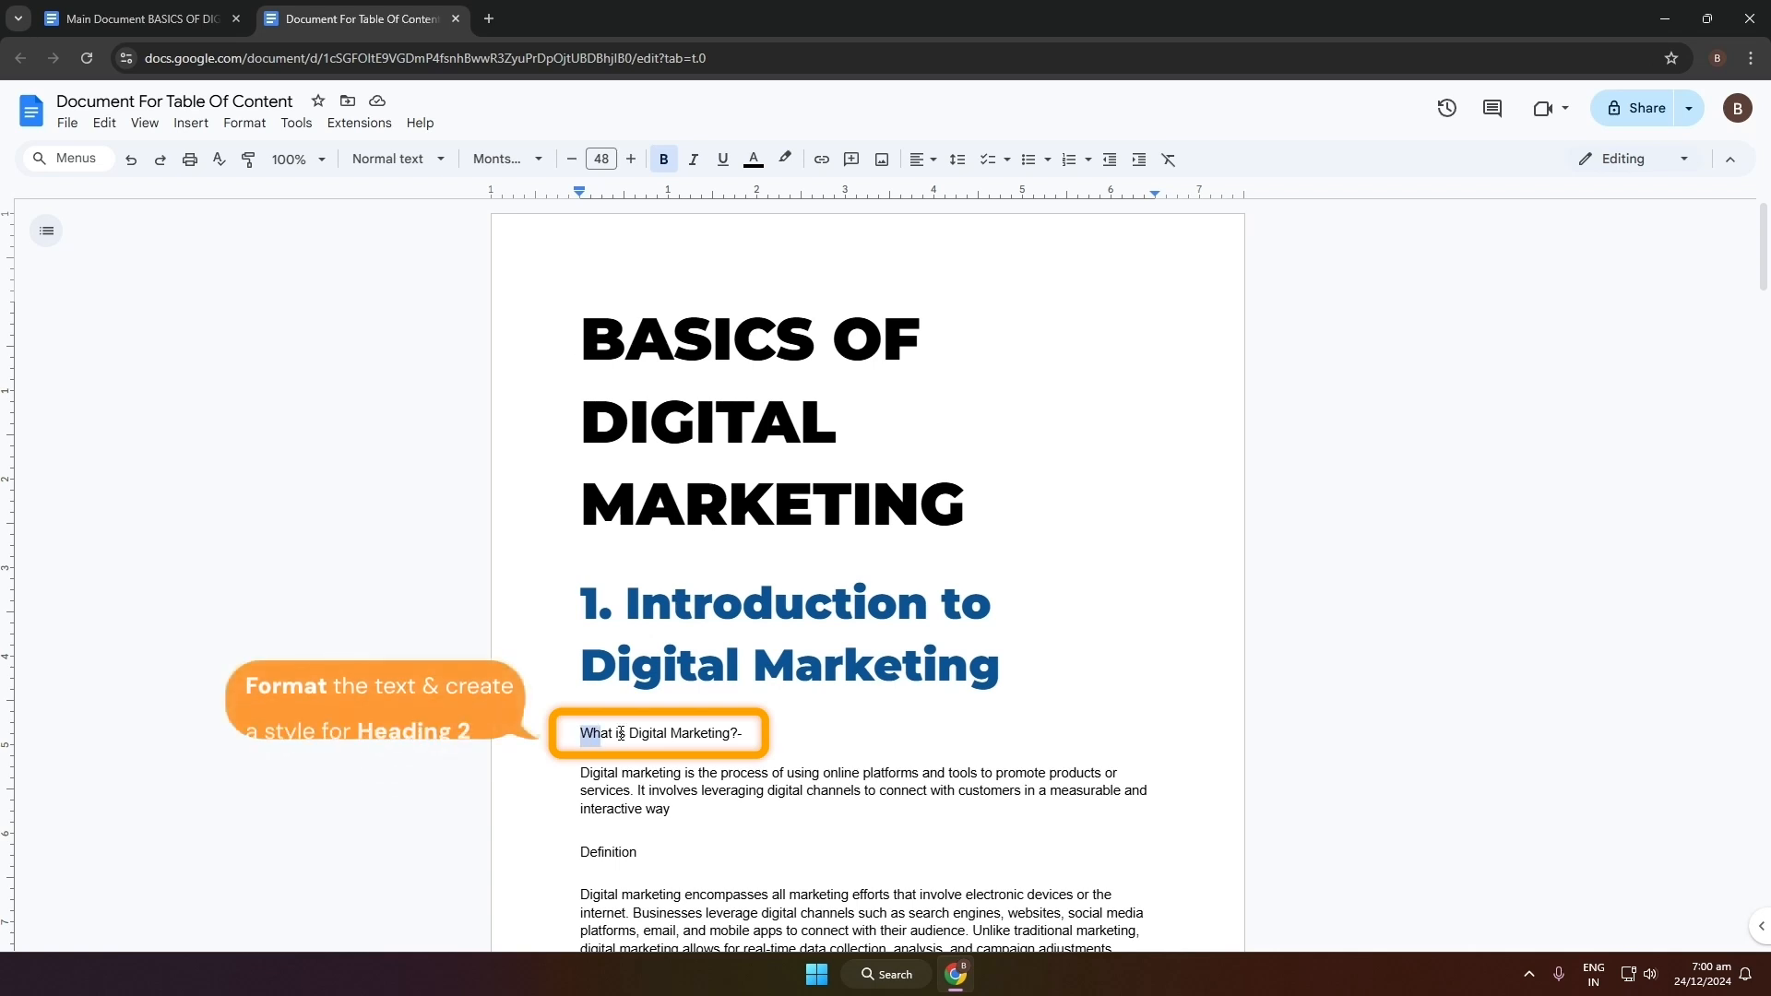
{"action": "left_click_drag", "start_coordinate": [581, 733], "coordinate": [778, 734]}
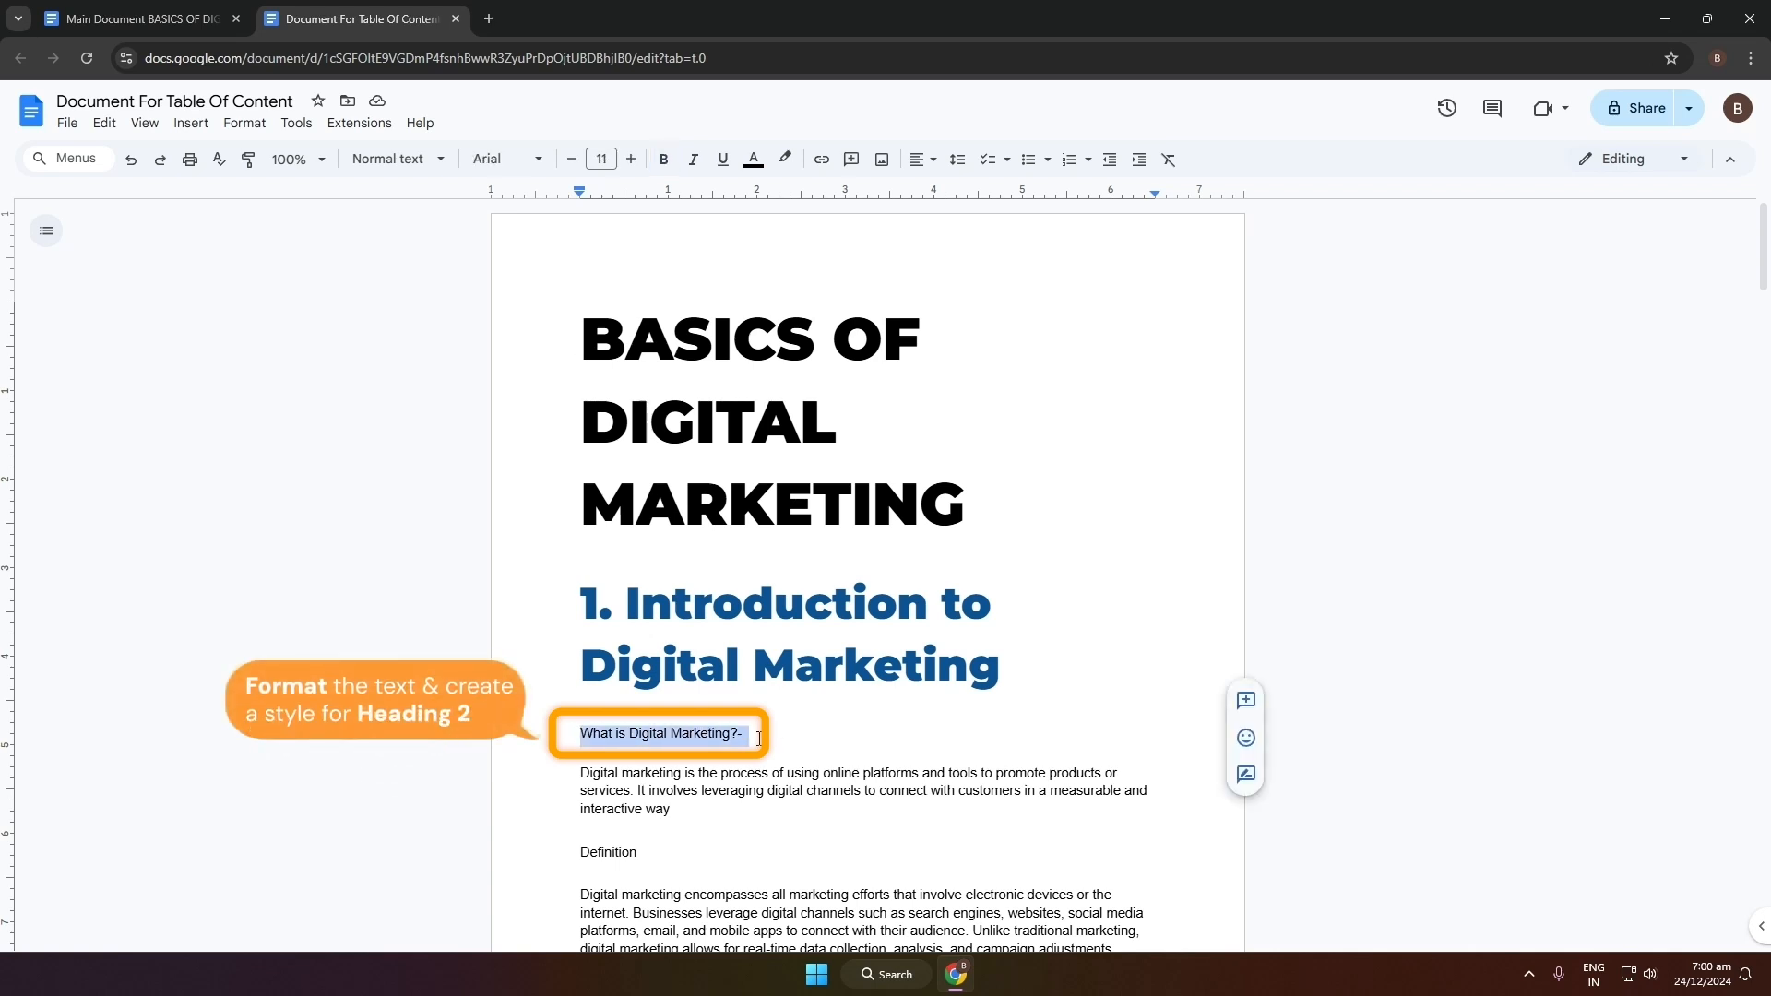
{"action": "left_click", "coordinate": [506, 158]}
{"action": "mouse_move", "coordinate": [552, 804]}
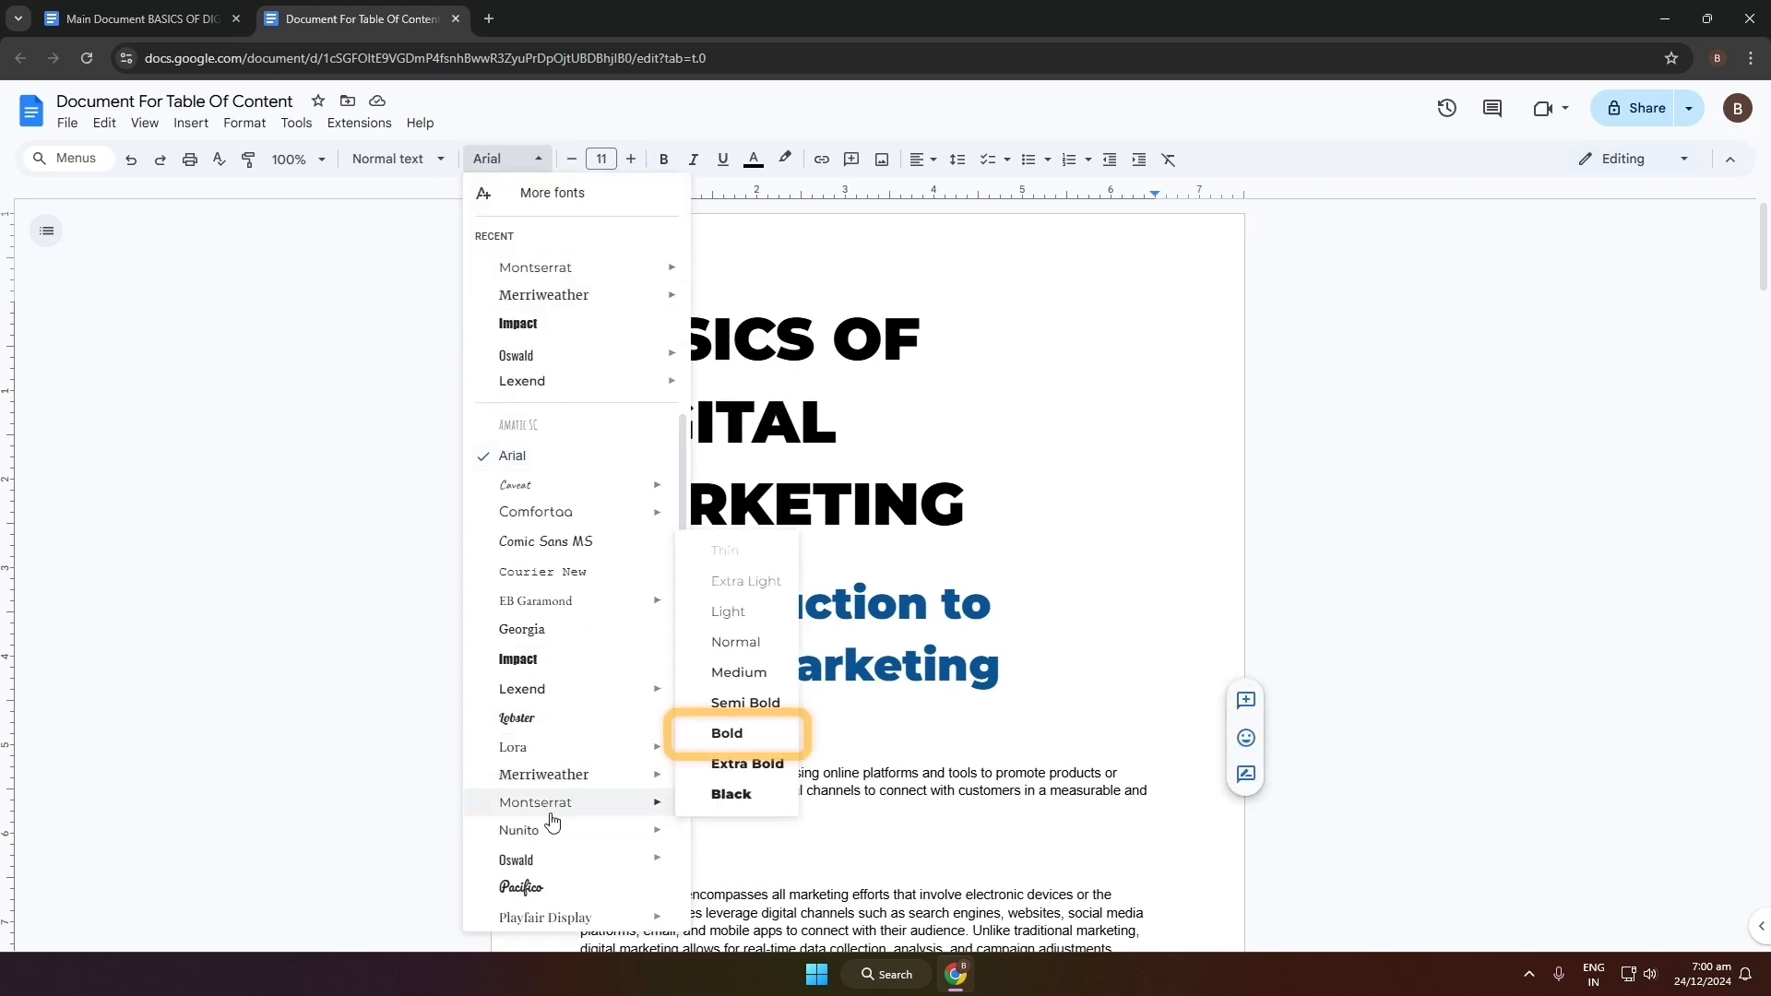
{"action": "left_click", "coordinate": [729, 733]}
{"action": "left_click", "coordinate": [602, 159]}
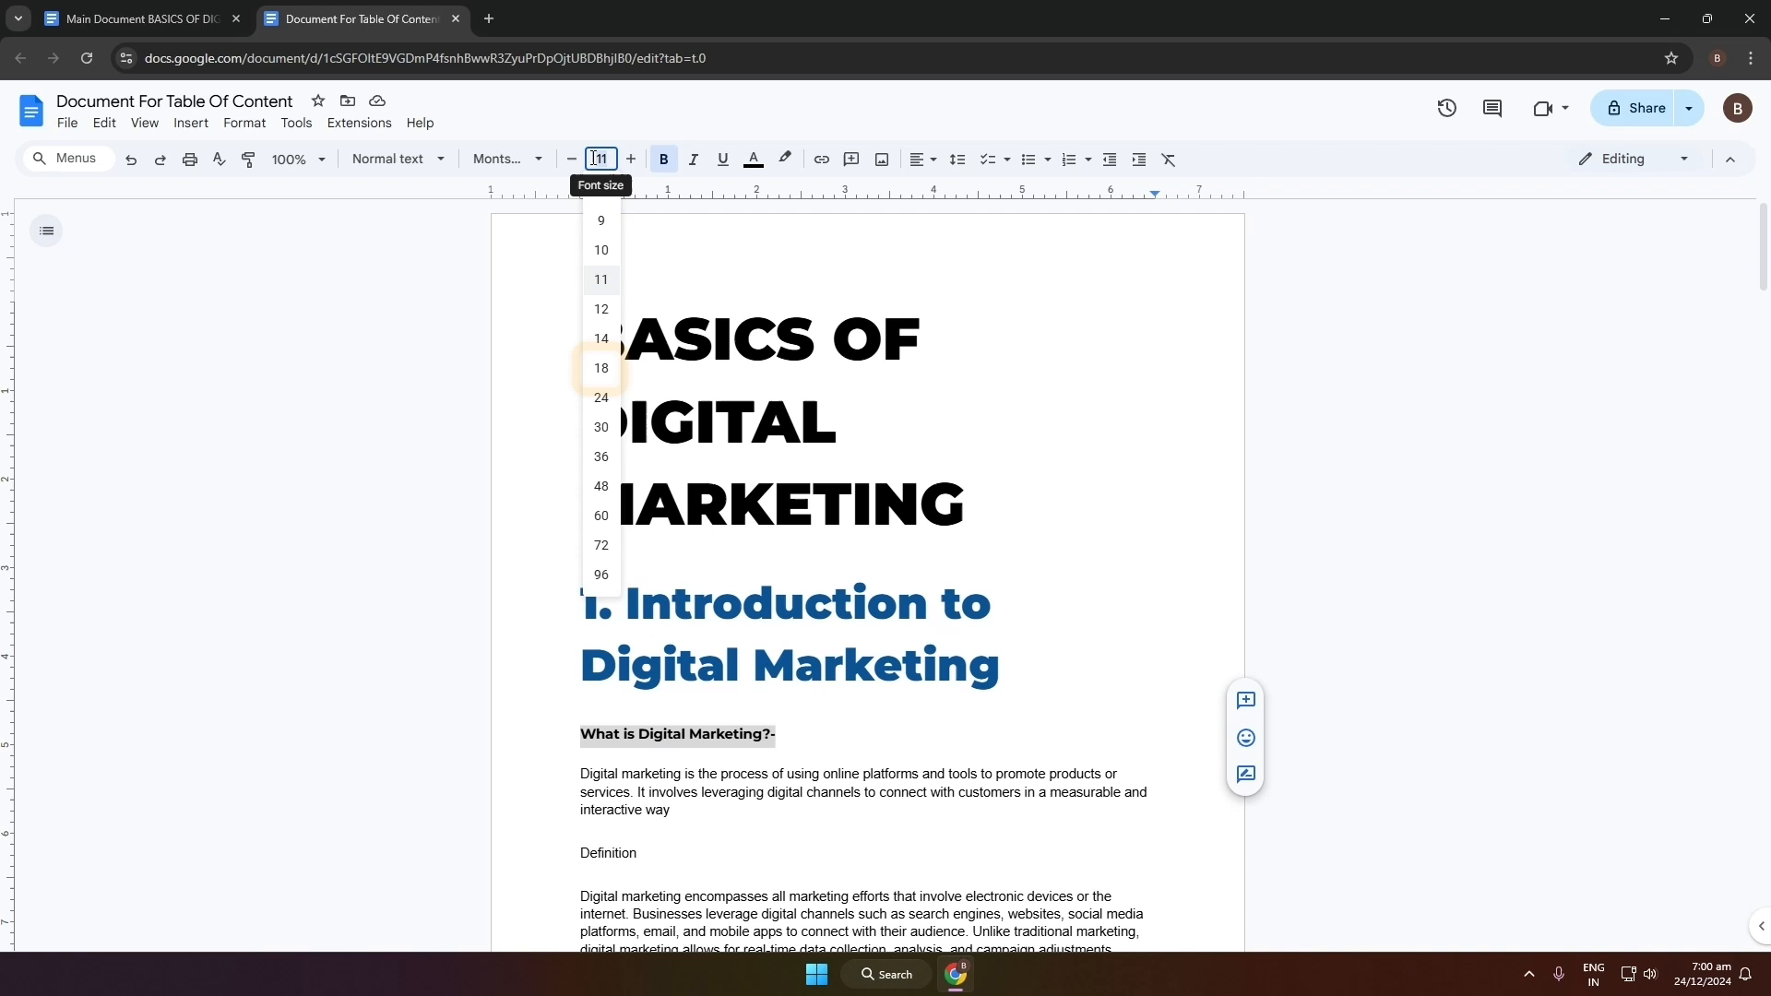
{"action": "left_click", "coordinate": [602, 367]}
{"action": "left_click", "coordinate": [756, 166]}
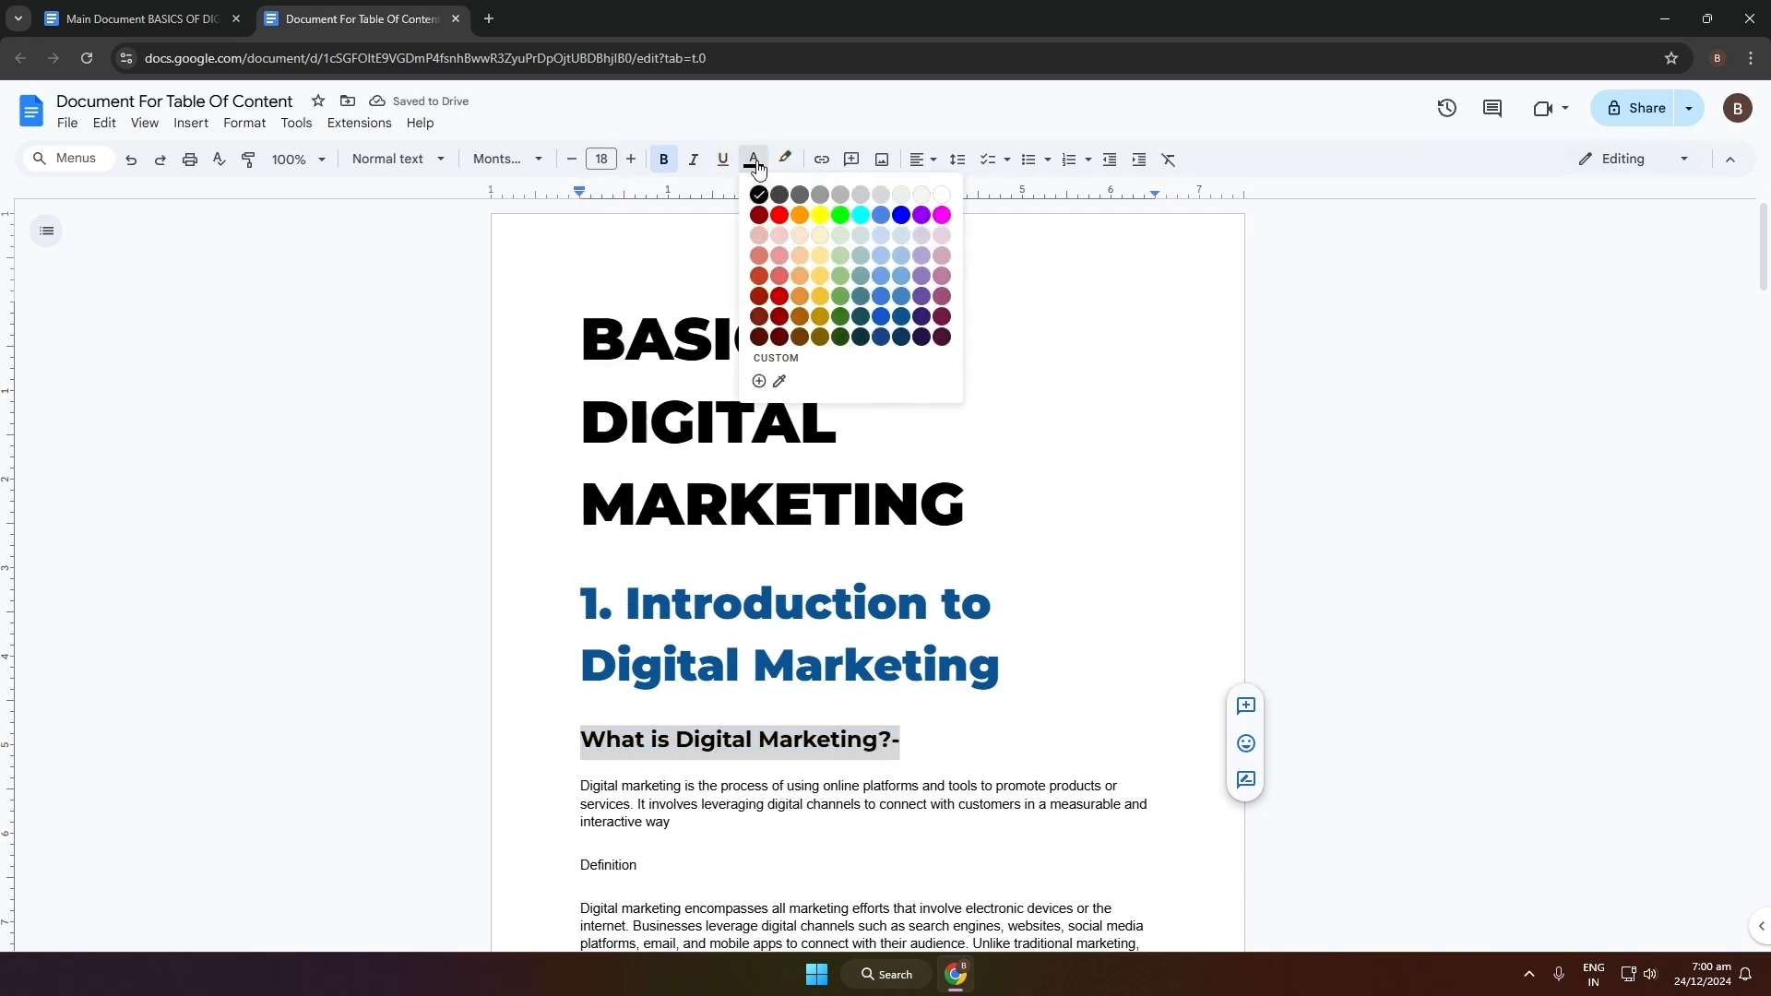
{"action": "left_click", "coordinate": [941, 315]}
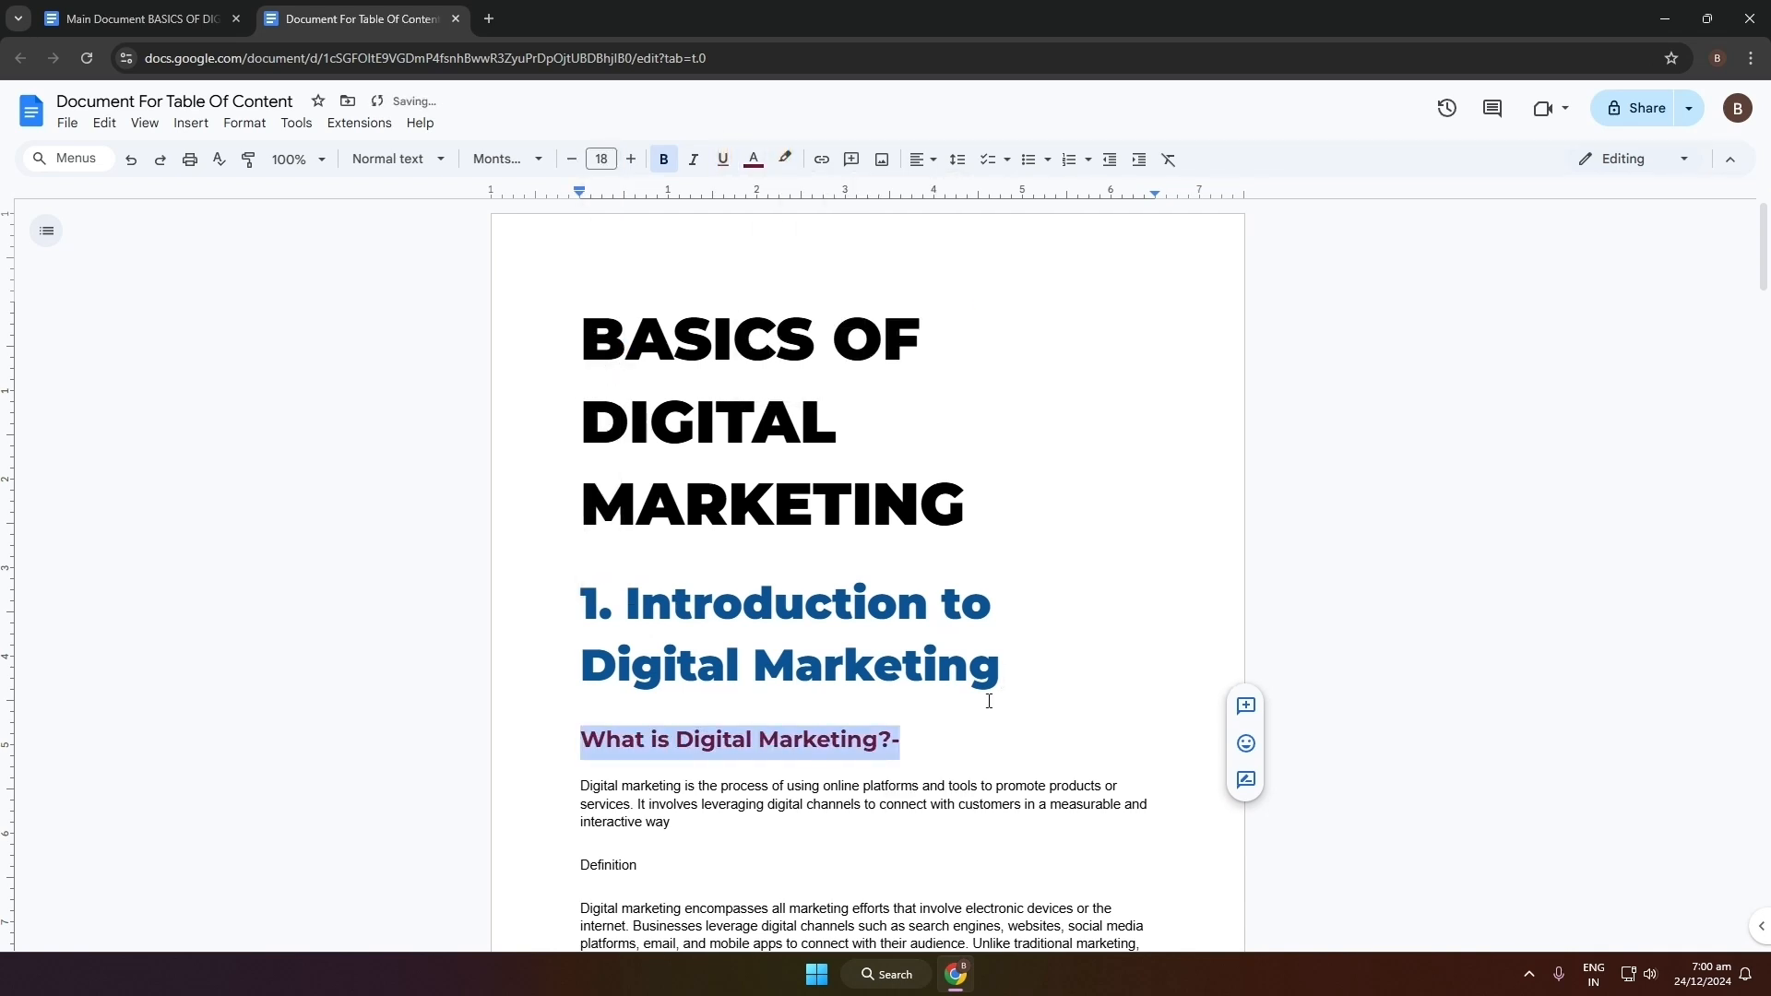
{"action": "left_click", "coordinate": [909, 739]}
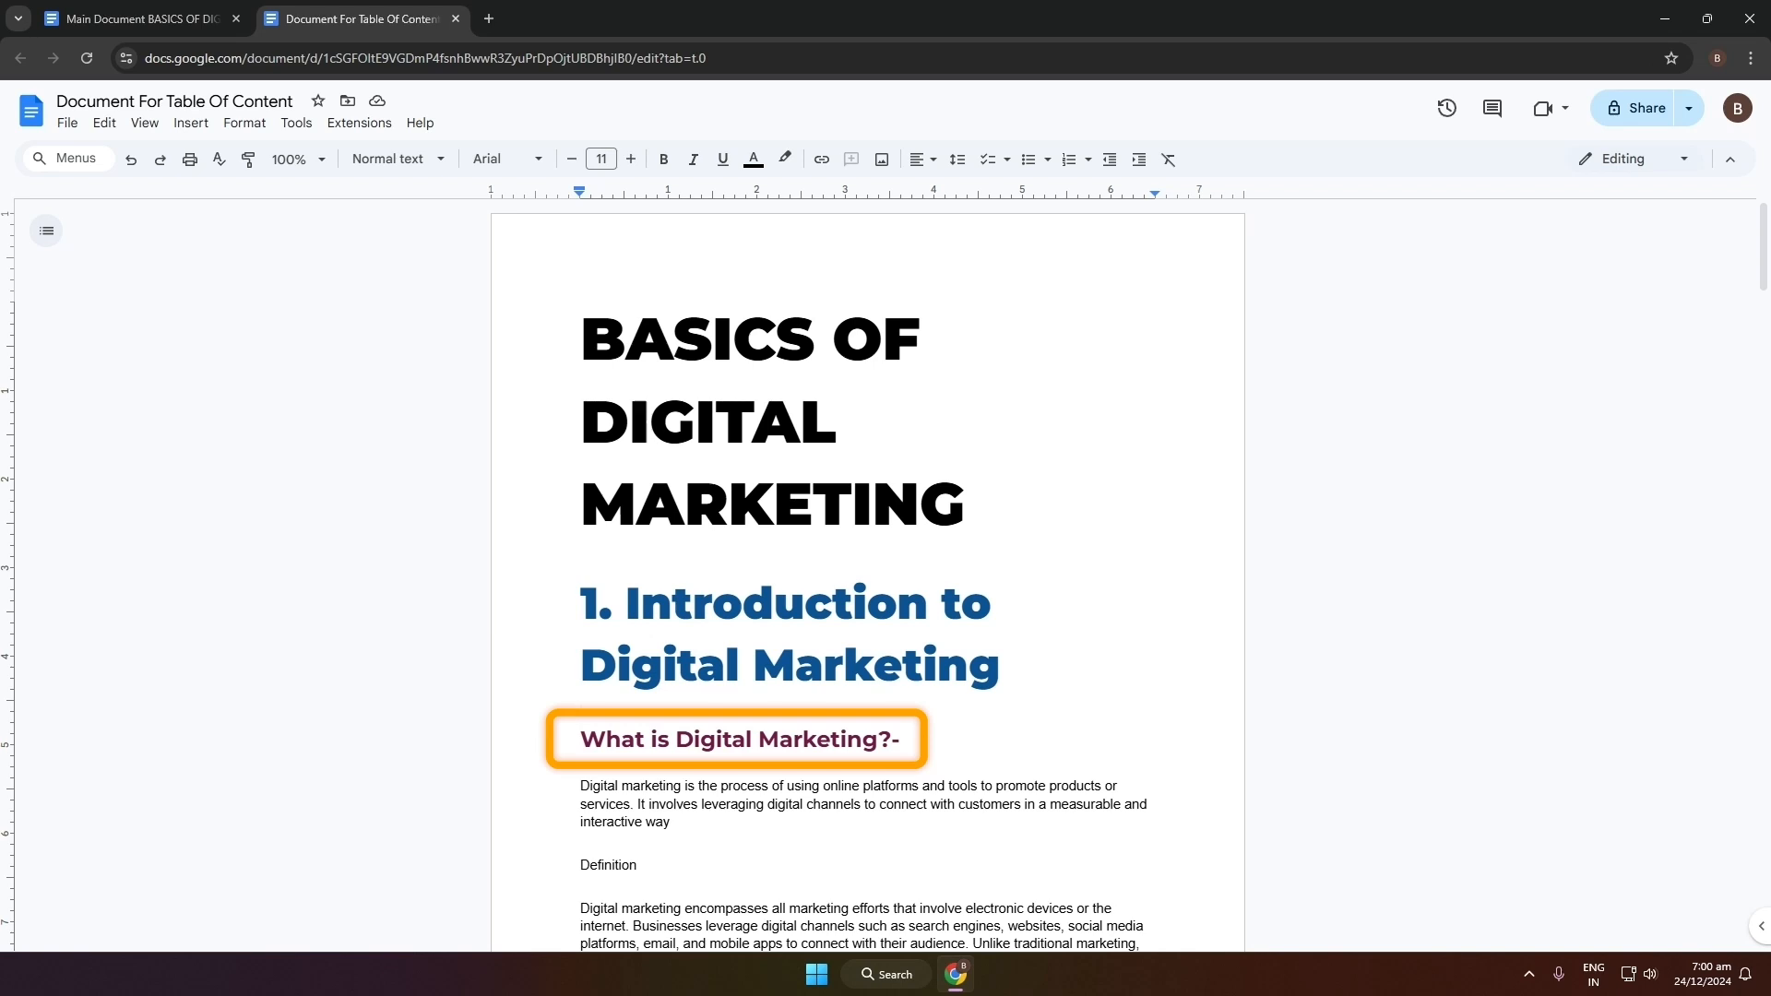
Update the Heading 2 style to match the formatted "What is Digital Marketing?-" subheading
{"action": "left_click_drag", "start_coordinate": [899, 740], "coordinate": [578, 733]}
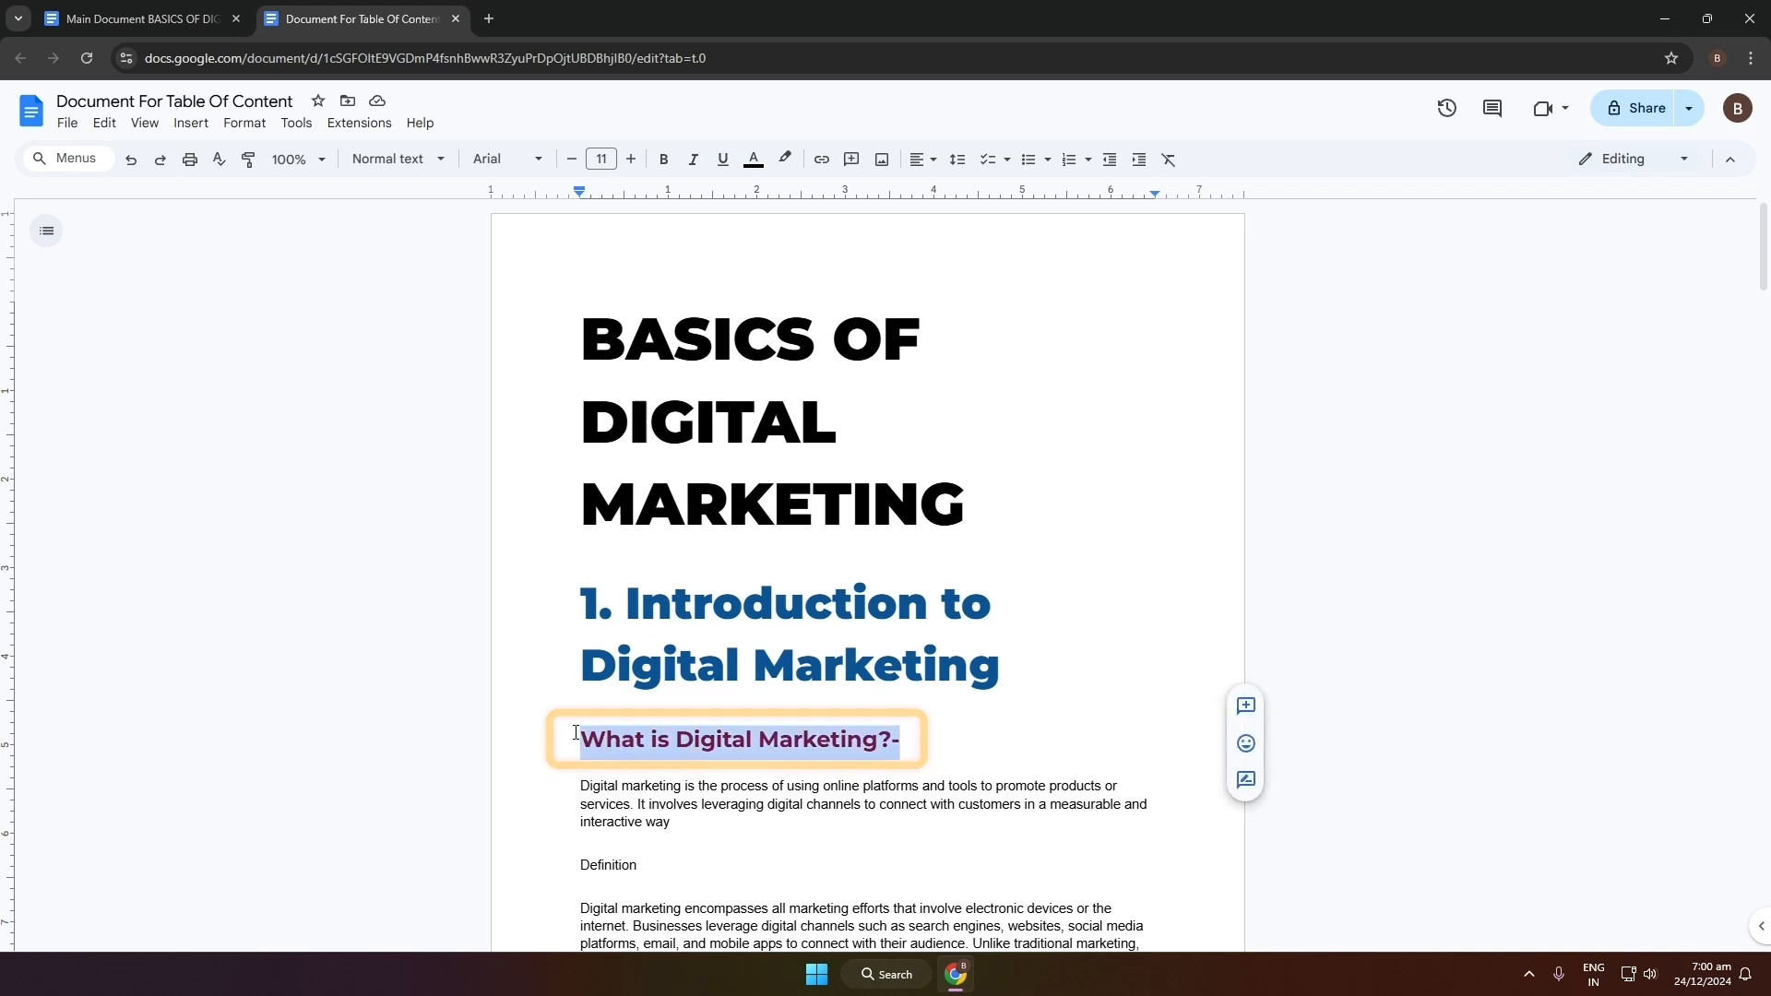
{"action": "left_click", "coordinate": [416, 164]}
{"action": "mouse_move", "coordinate": [506, 470]}
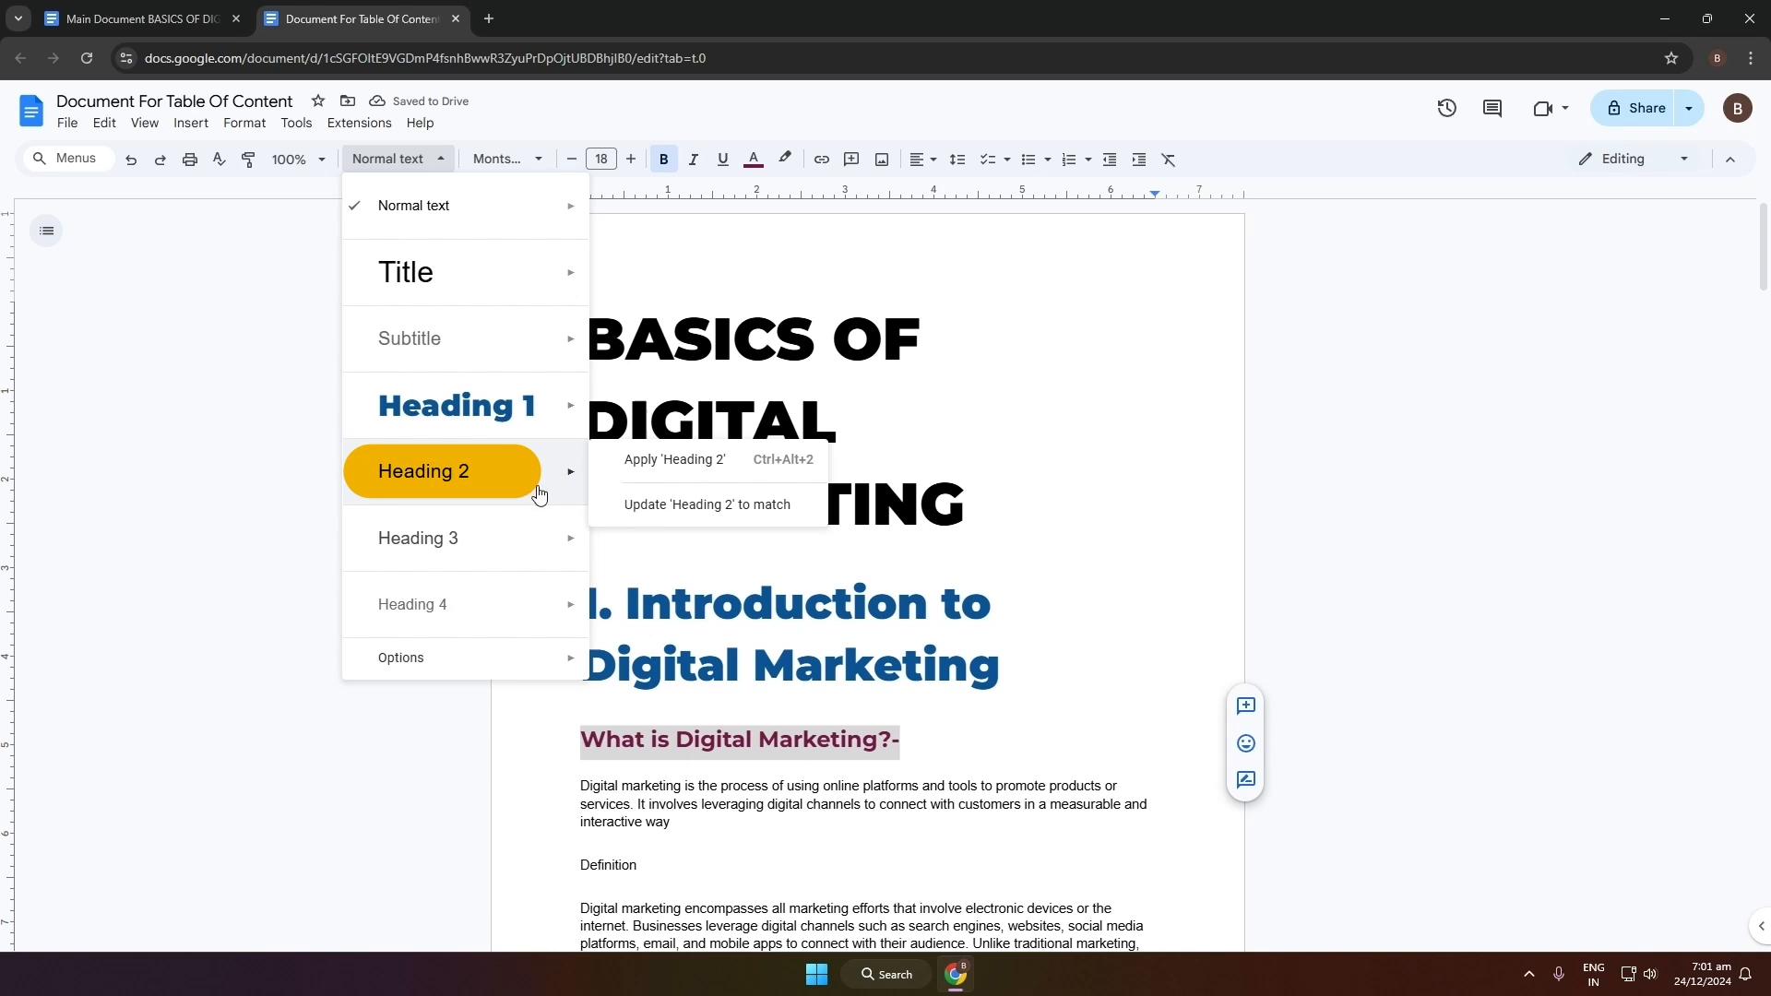
{"action": "left_click", "coordinate": [715, 507]}
{"action": "left_click", "coordinate": [920, 743]}
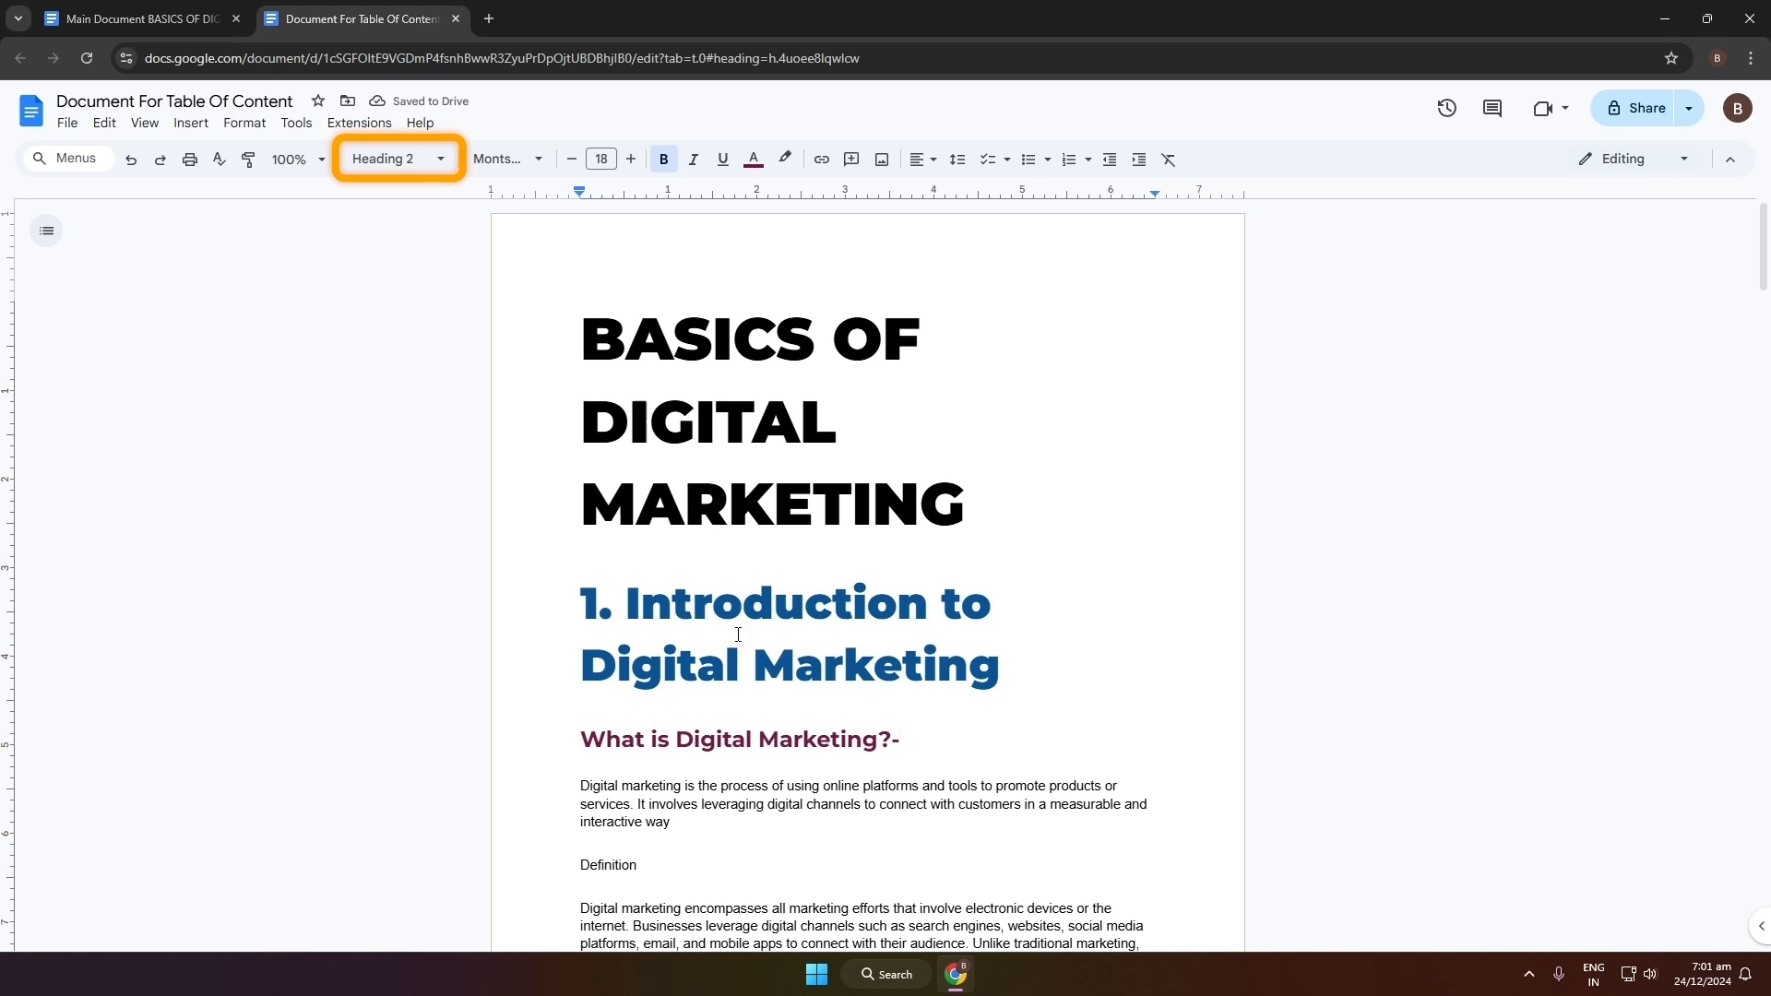
{"action": "left_click", "coordinate": [412, 159]}
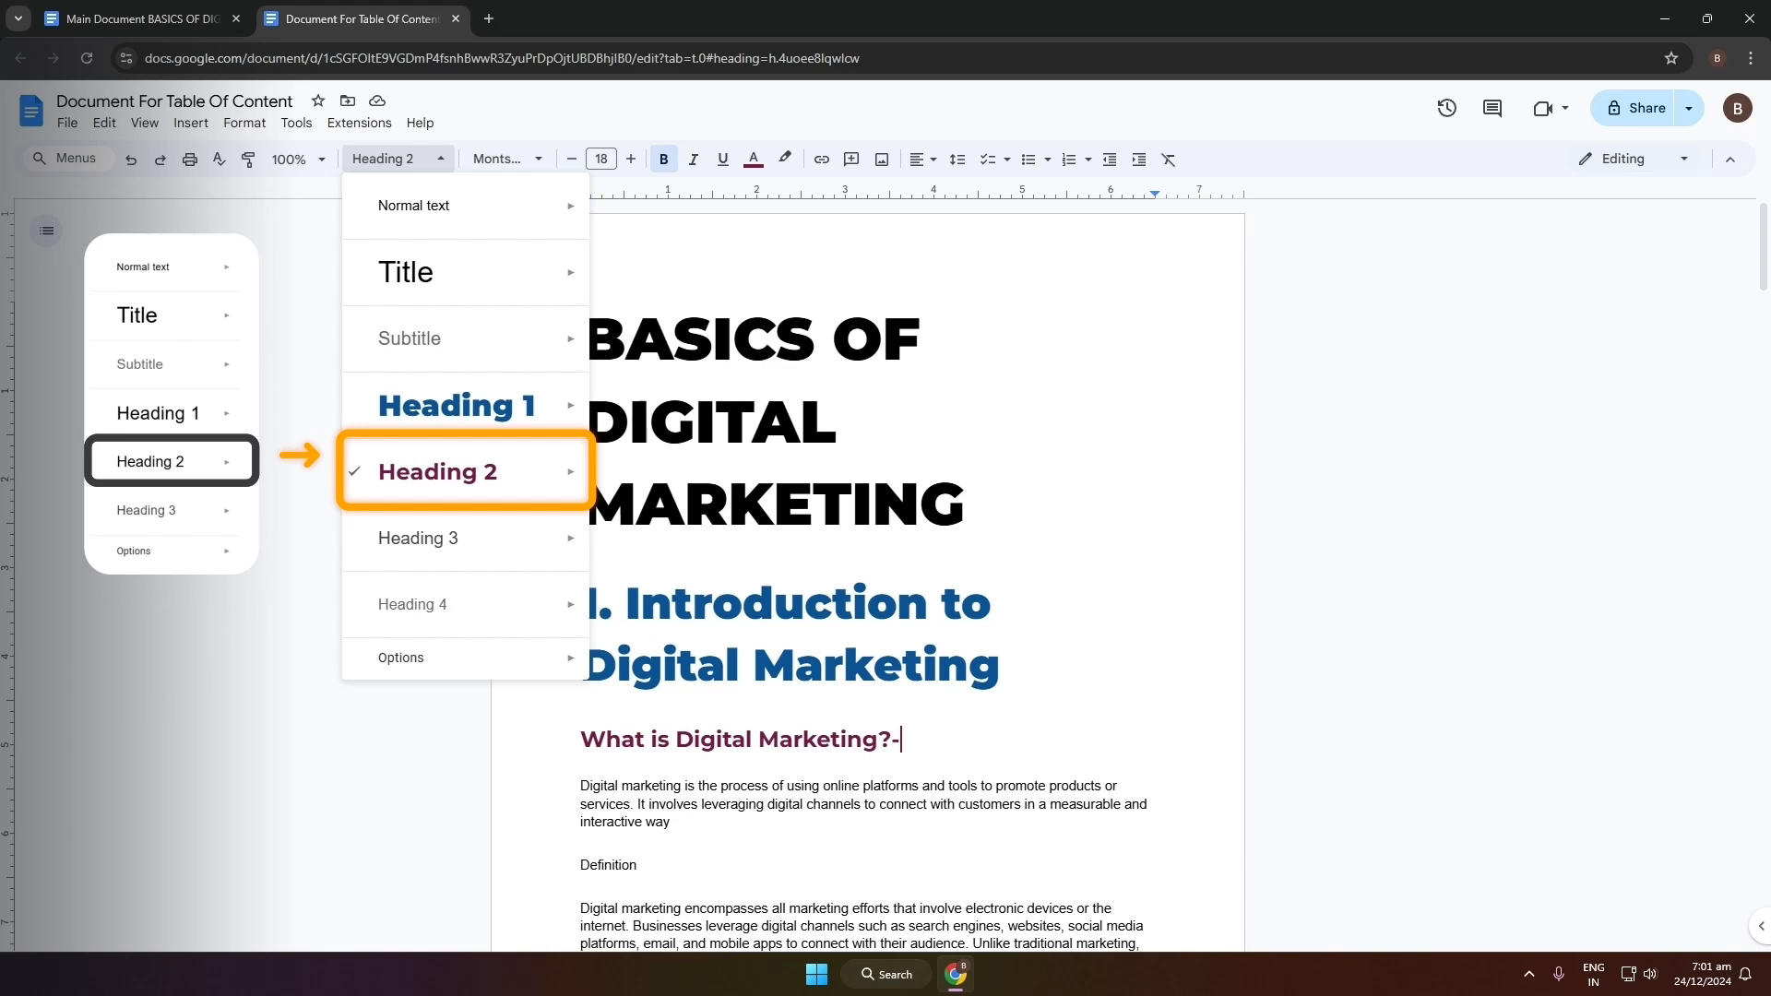
{"action": "left_click", "coordinate": [1211, 672]}
Apply the customised Heading 2 style in one go to the remaining second-level headings, from "Importance of Digital Marketing-" to "Benefits of Email Marketing-"
{"action": "left_click_drag", "start_coordinate": [1768, 265], "coordinate": [1768, 369]}
{"action": "triple_click", "coordinate": [854, 569]}
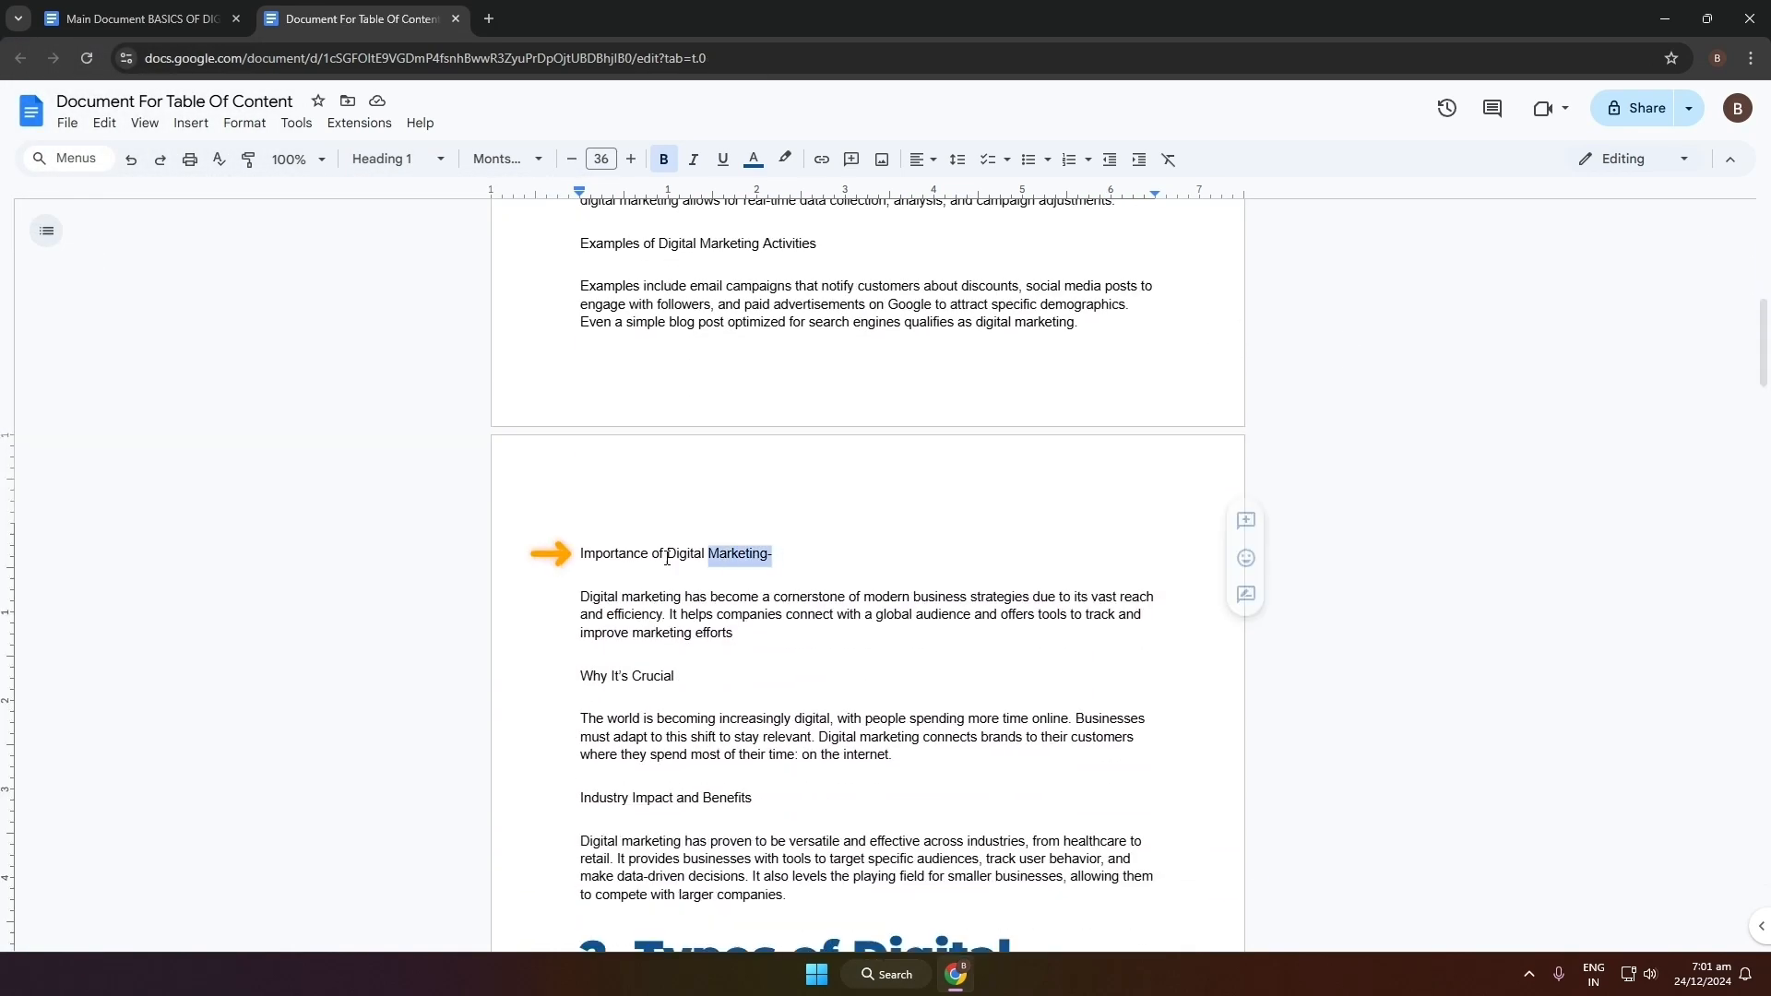
{"action": "scroll", "coordinate": [854, 568], "scroll_direction": "down", "scroll_amount": 8}
{"action": "left_click_drag", "start_coordinate": [795, 254], "coordinate": [625, 261]}
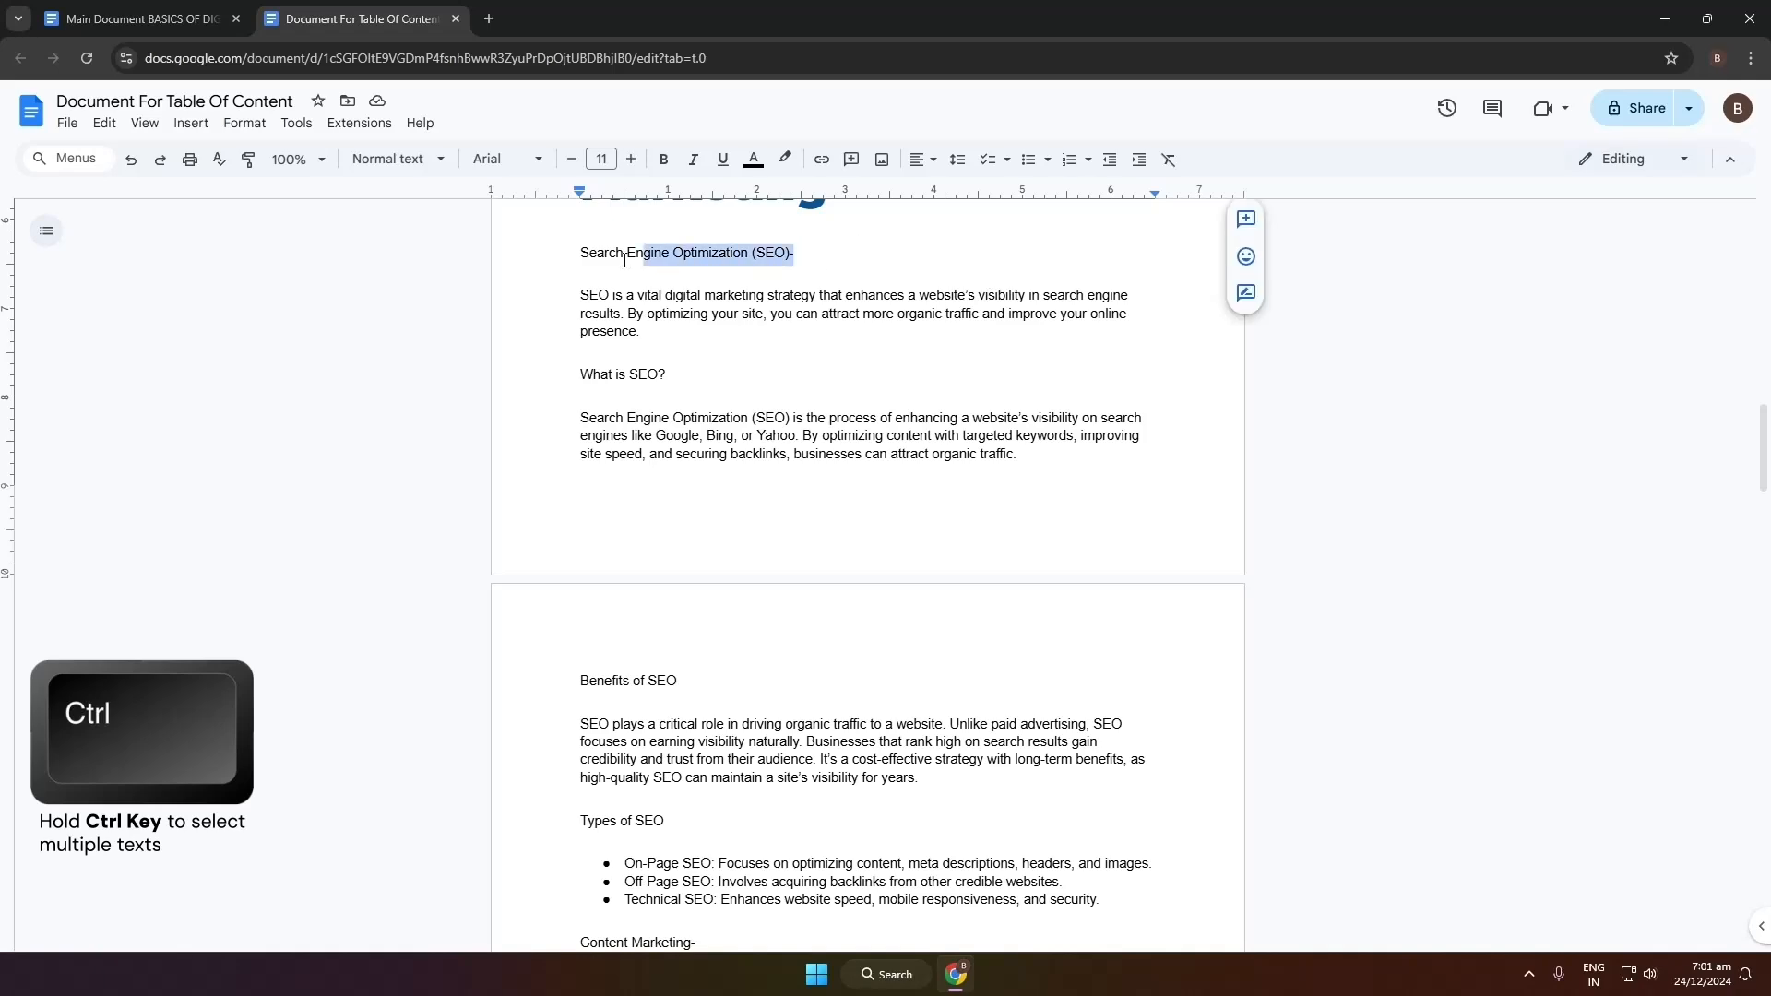
{"action": "left_click_drag", "start_coordinate": [1765, 452], "coordinate": [1767, 682]}
{"action": "left_click_drag", "start_coordinate": [795, 437], "coordinate": [577, 439]}
{"action": "left_click_drag", "start_coordinate": [1766, 678], "coordinate": [1766, 764]}
{"action": "left_click_drag", "start_coordinate": [717, 512], "coordinate": [545, 517]}
{"action": "left_click_drag", "start_coordinate": [1765, 764], "coordinate": [1766, 822]}
{"action": "left_click_drag", "start_coordinate": [751, 402], "coordinate": [575, 406]}
{"action": "left_click_drag", "start_coordinate": [1768, 766], "coordinate": [1767, 415]}
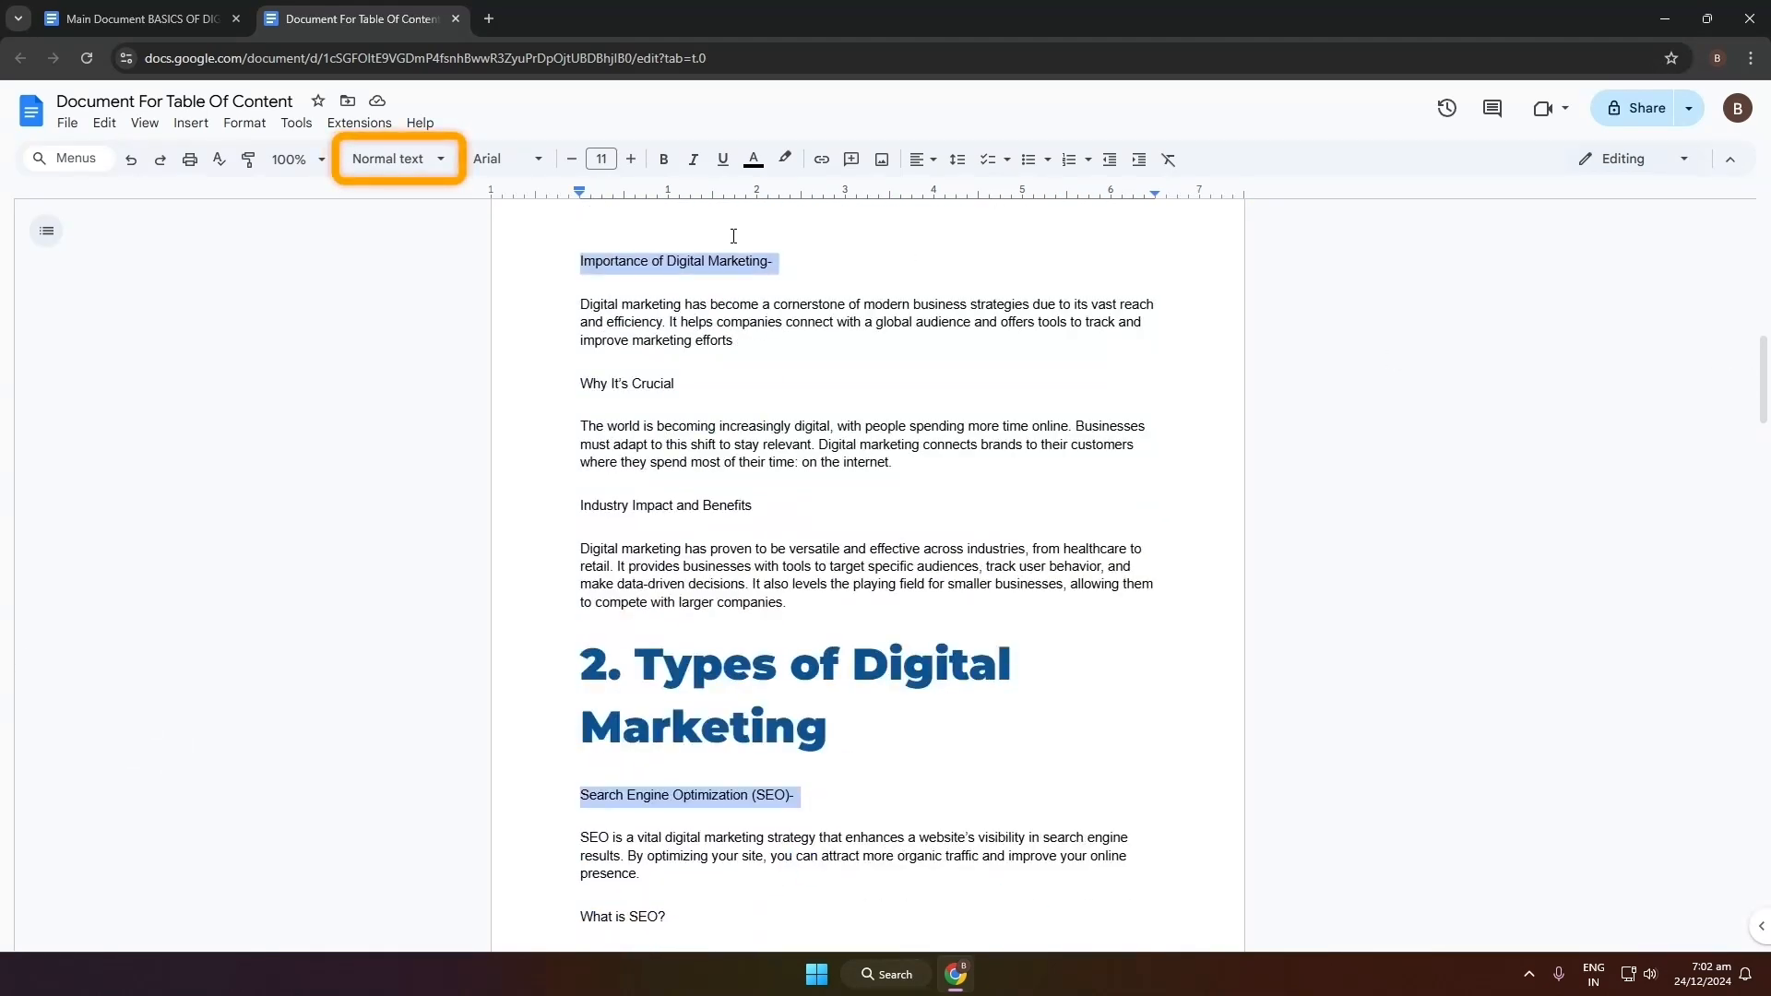
{"action": "left_click", "coordinate": [398, 159]}
{"action": "mouse_move", "coordinate": [542, 490]}
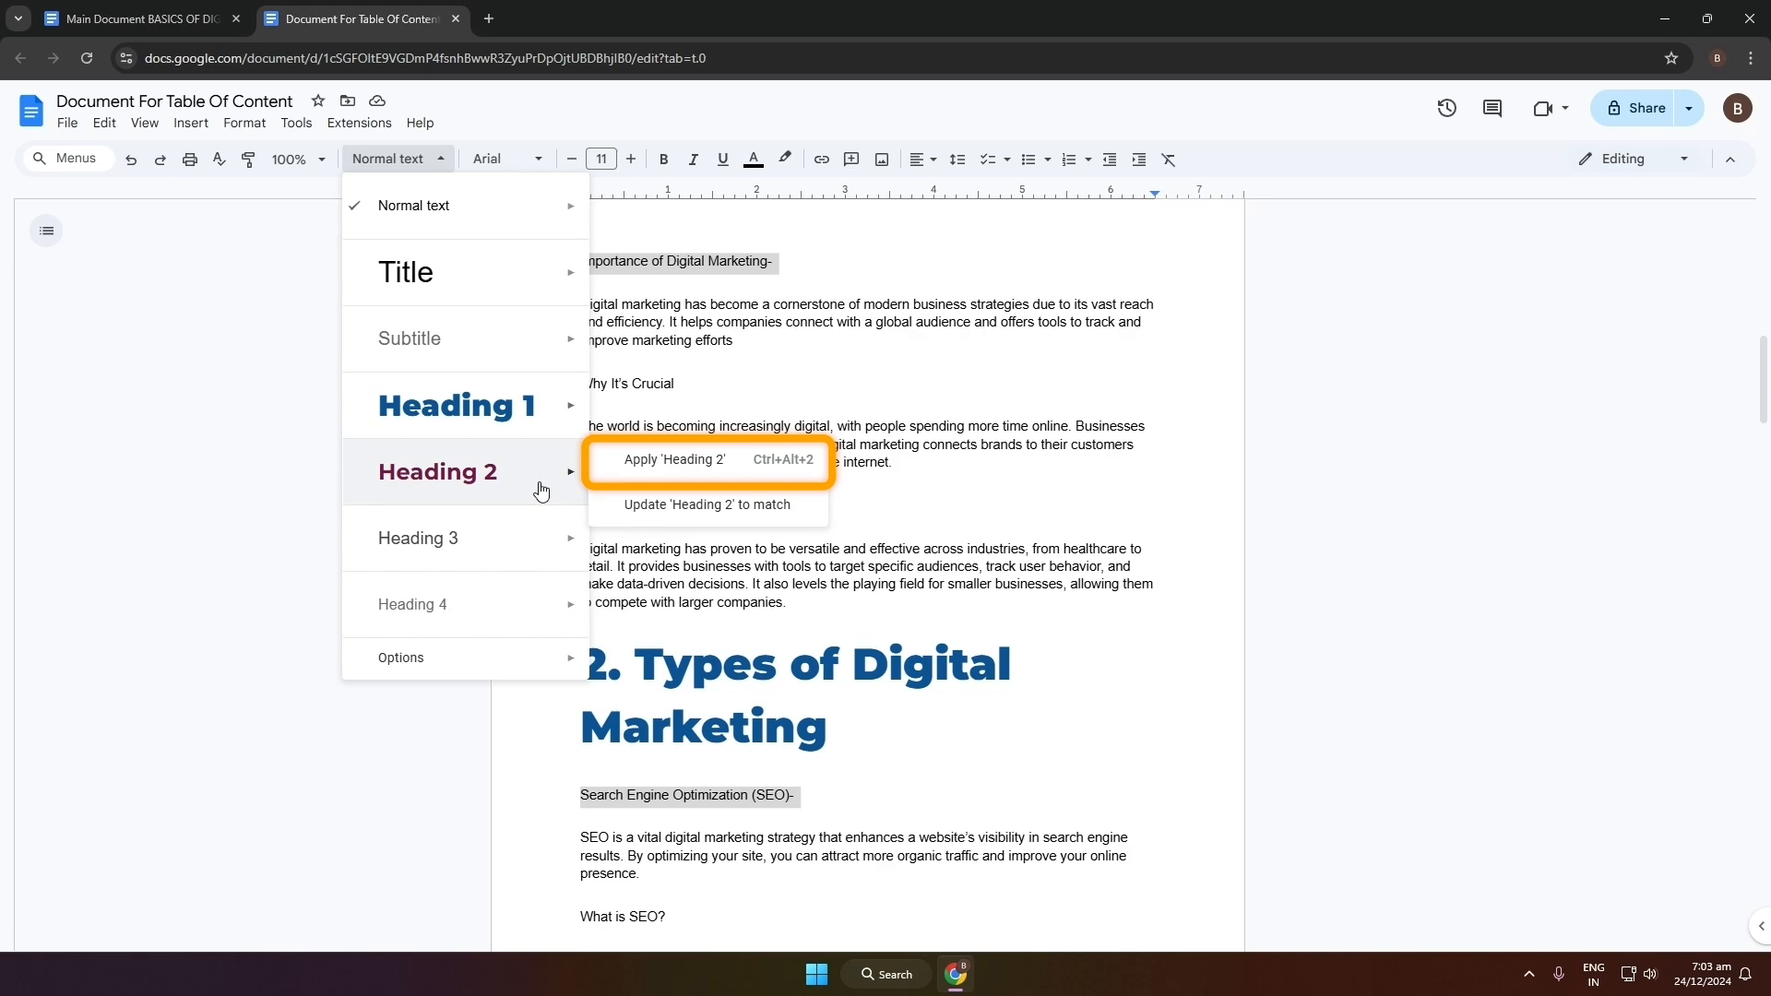
{"action": "left_click", "coordinate": [677, 469]}
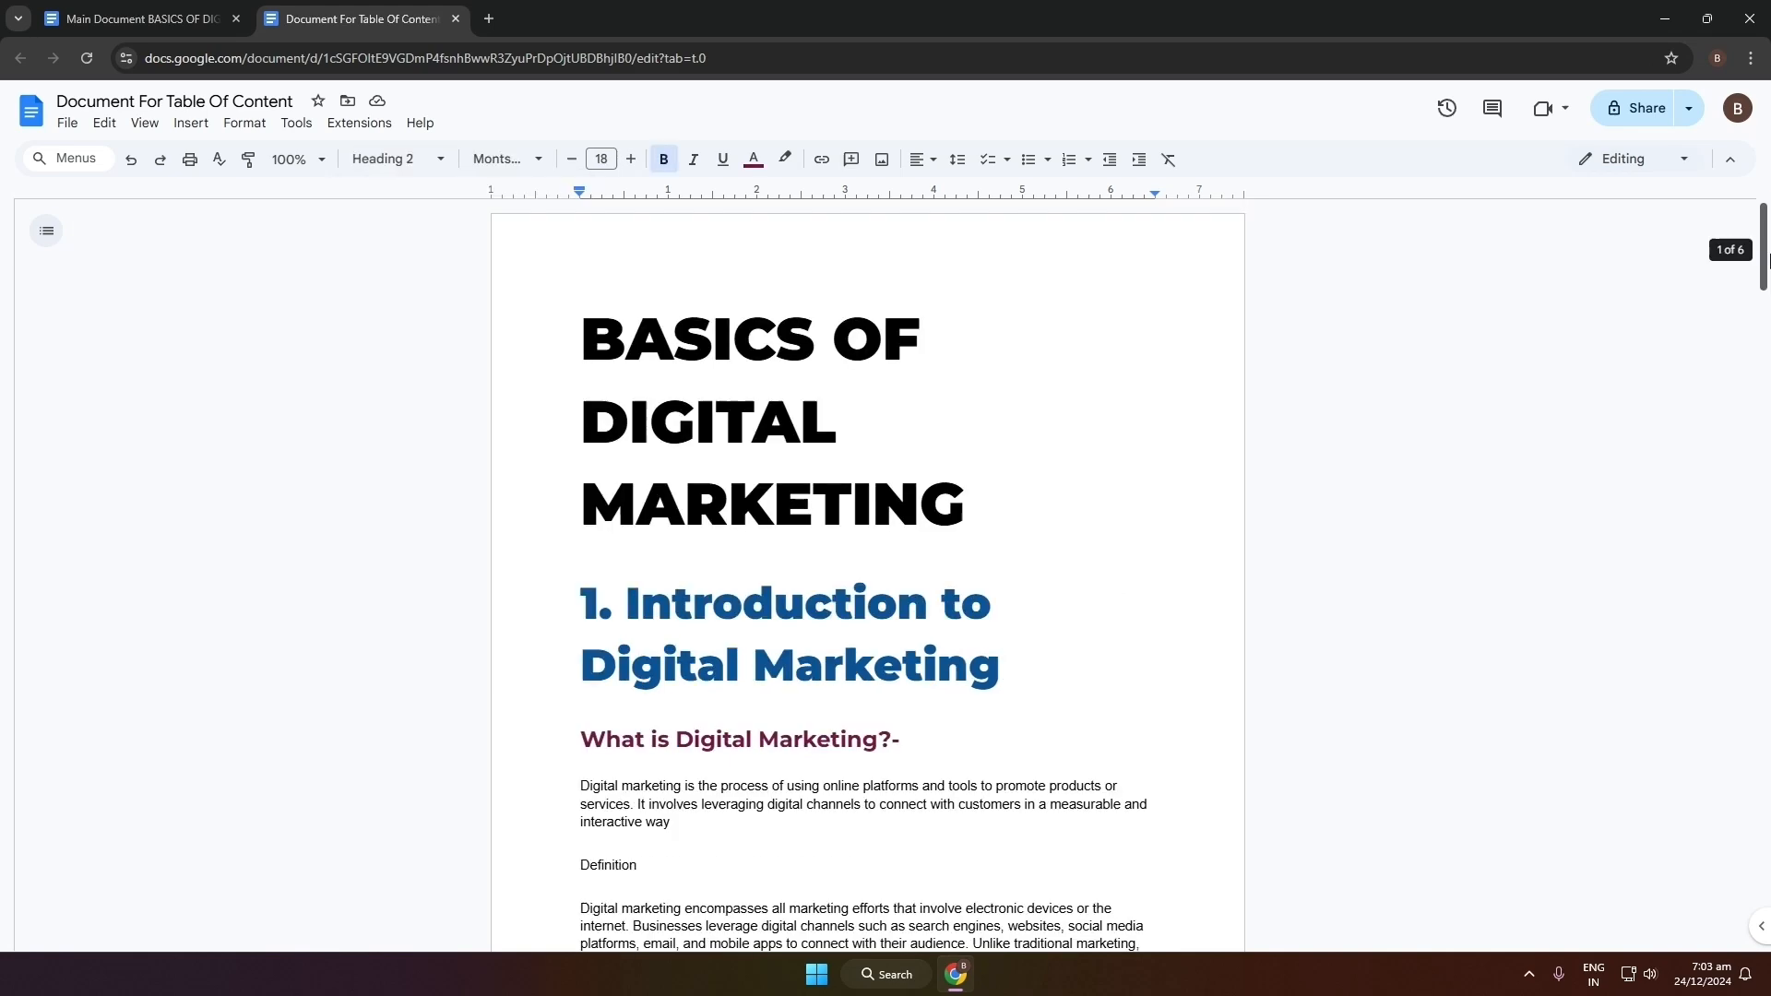
{"action": "left_click_drag", "start_coordinate": [1766, 266], "coordinate": [1766, 306]}
{"action": "left_click", "coordinate": [1406, 688]}
{"action": "scroll", "coordinate": [1406, 688], "scroll_direction": "down", "scroll_amount": 7}
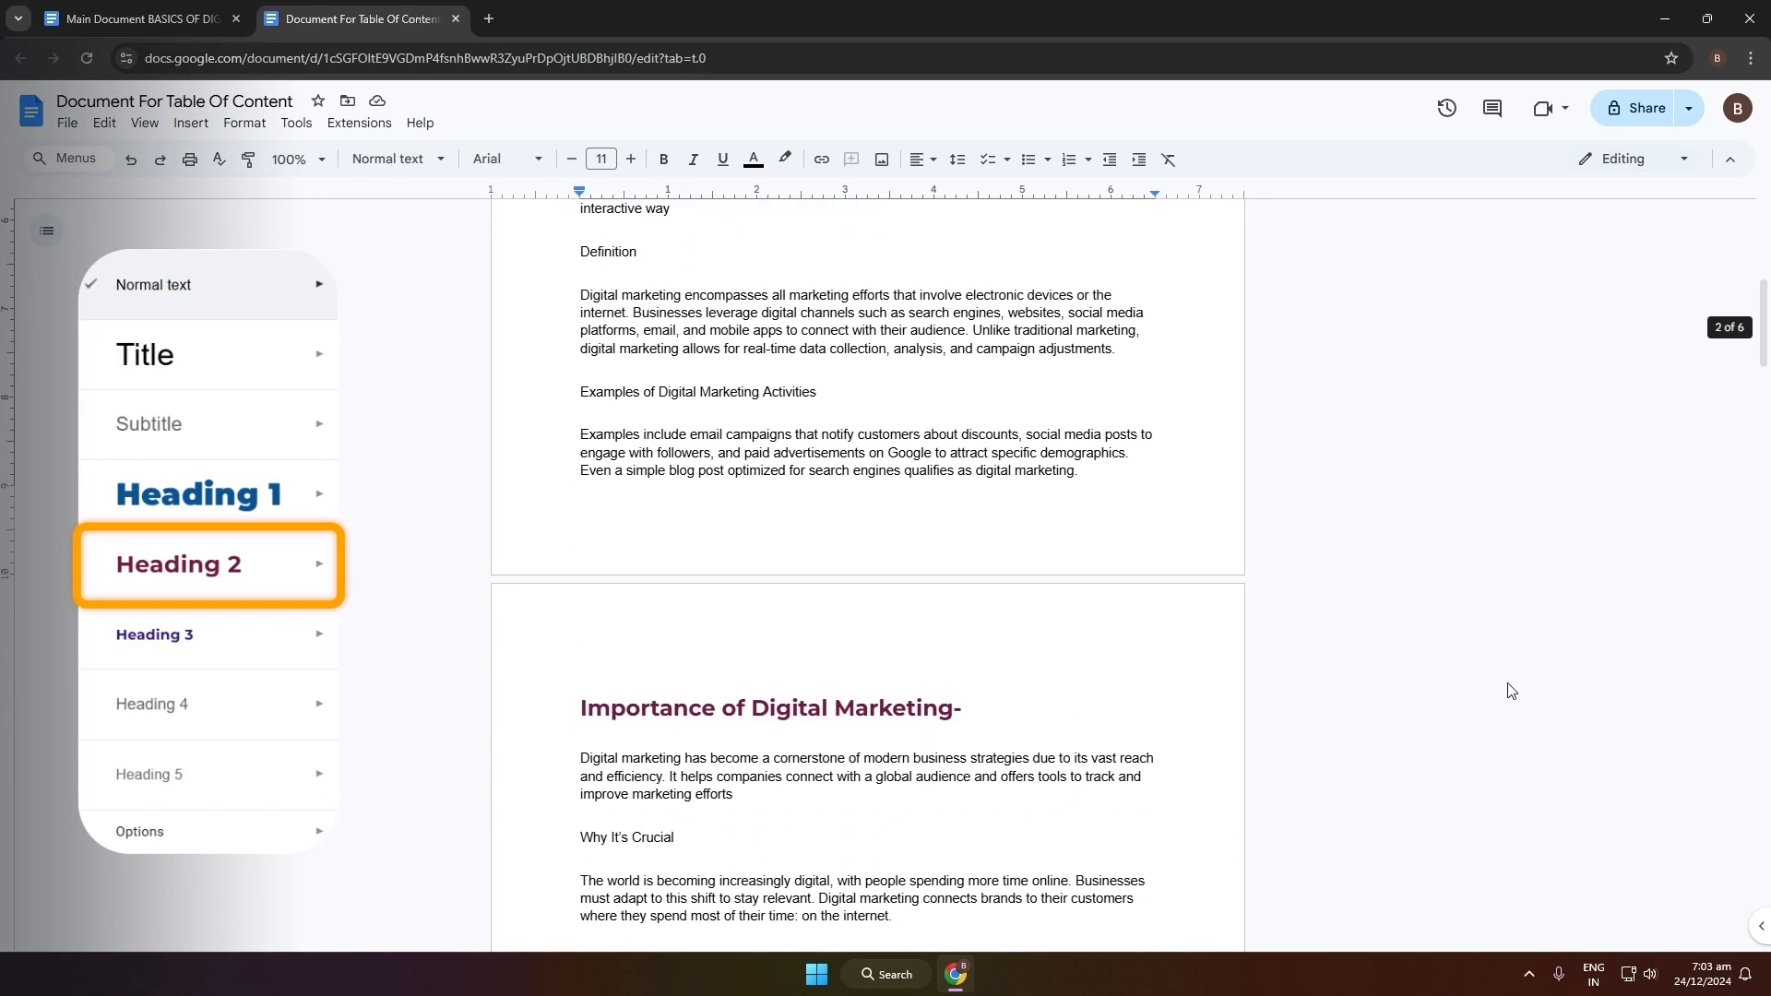
{"action": "scroll", "coordinate": [1510, 690], "scroll_direction": "down", "scroll_amount": 10}
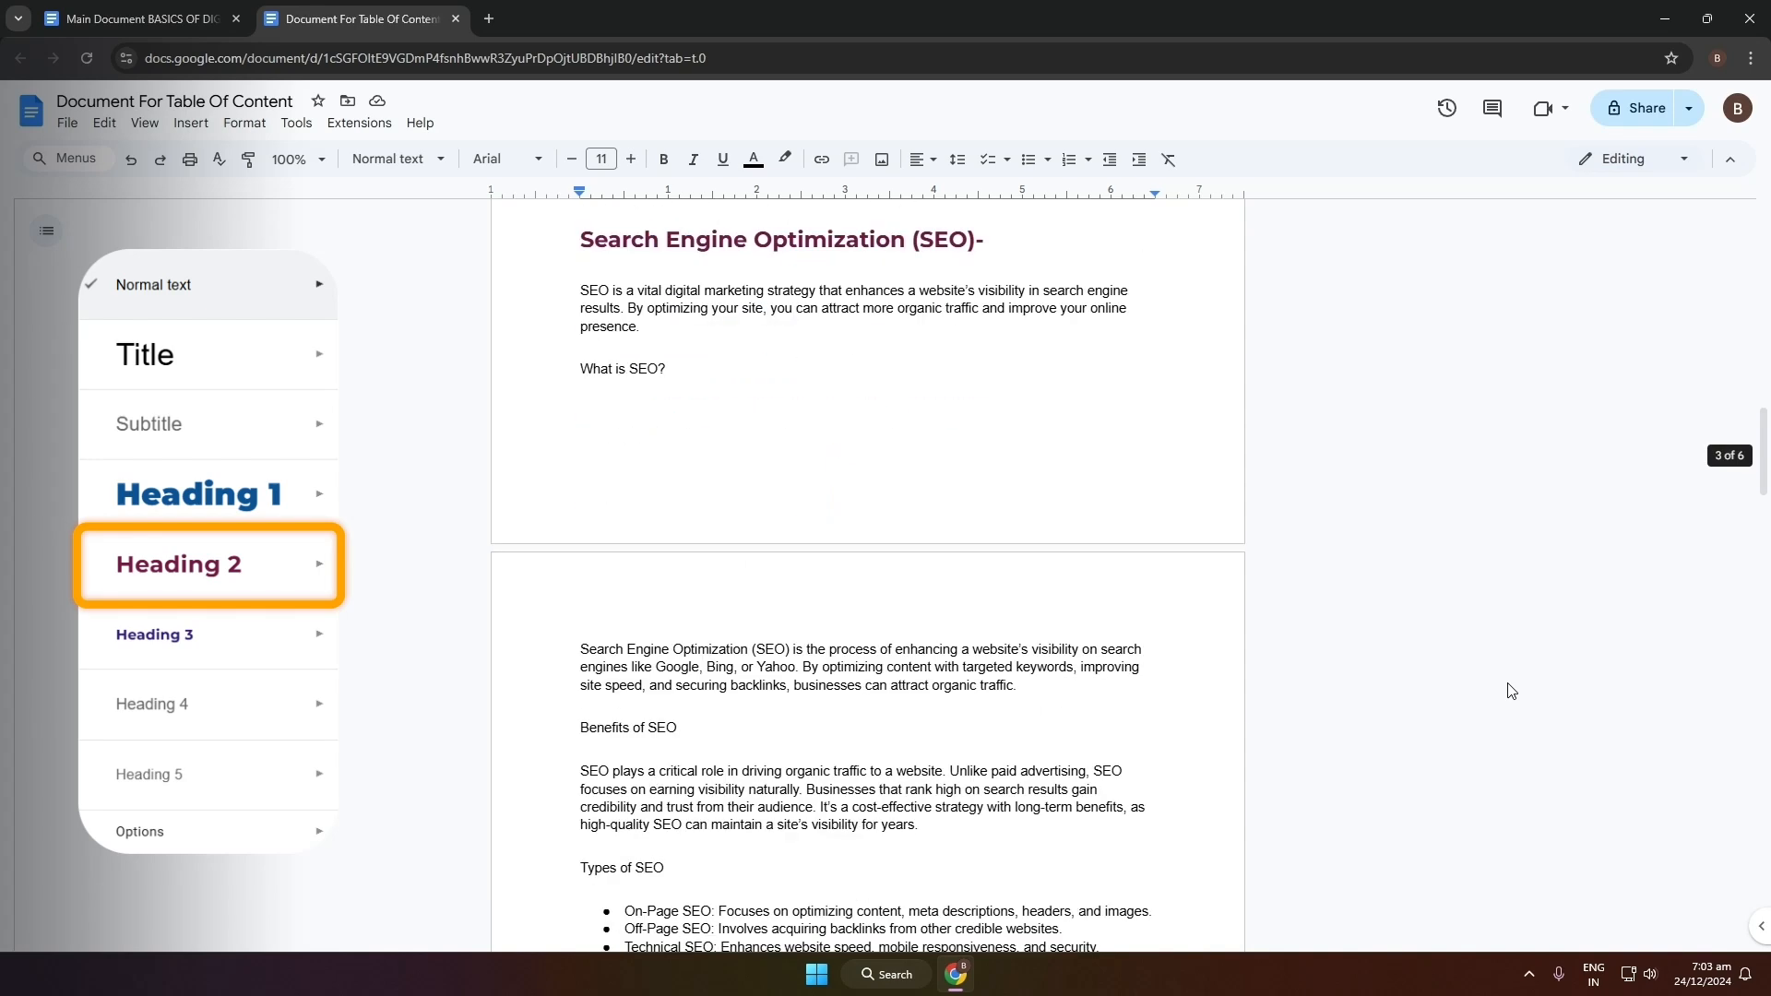
Format the subheading "Definition" on the first page in Montserrat Bold with dark purple text
{"action": "left_click_drag", "start_coordinate": [1769, 495], "coordinate": [1768, 242]}
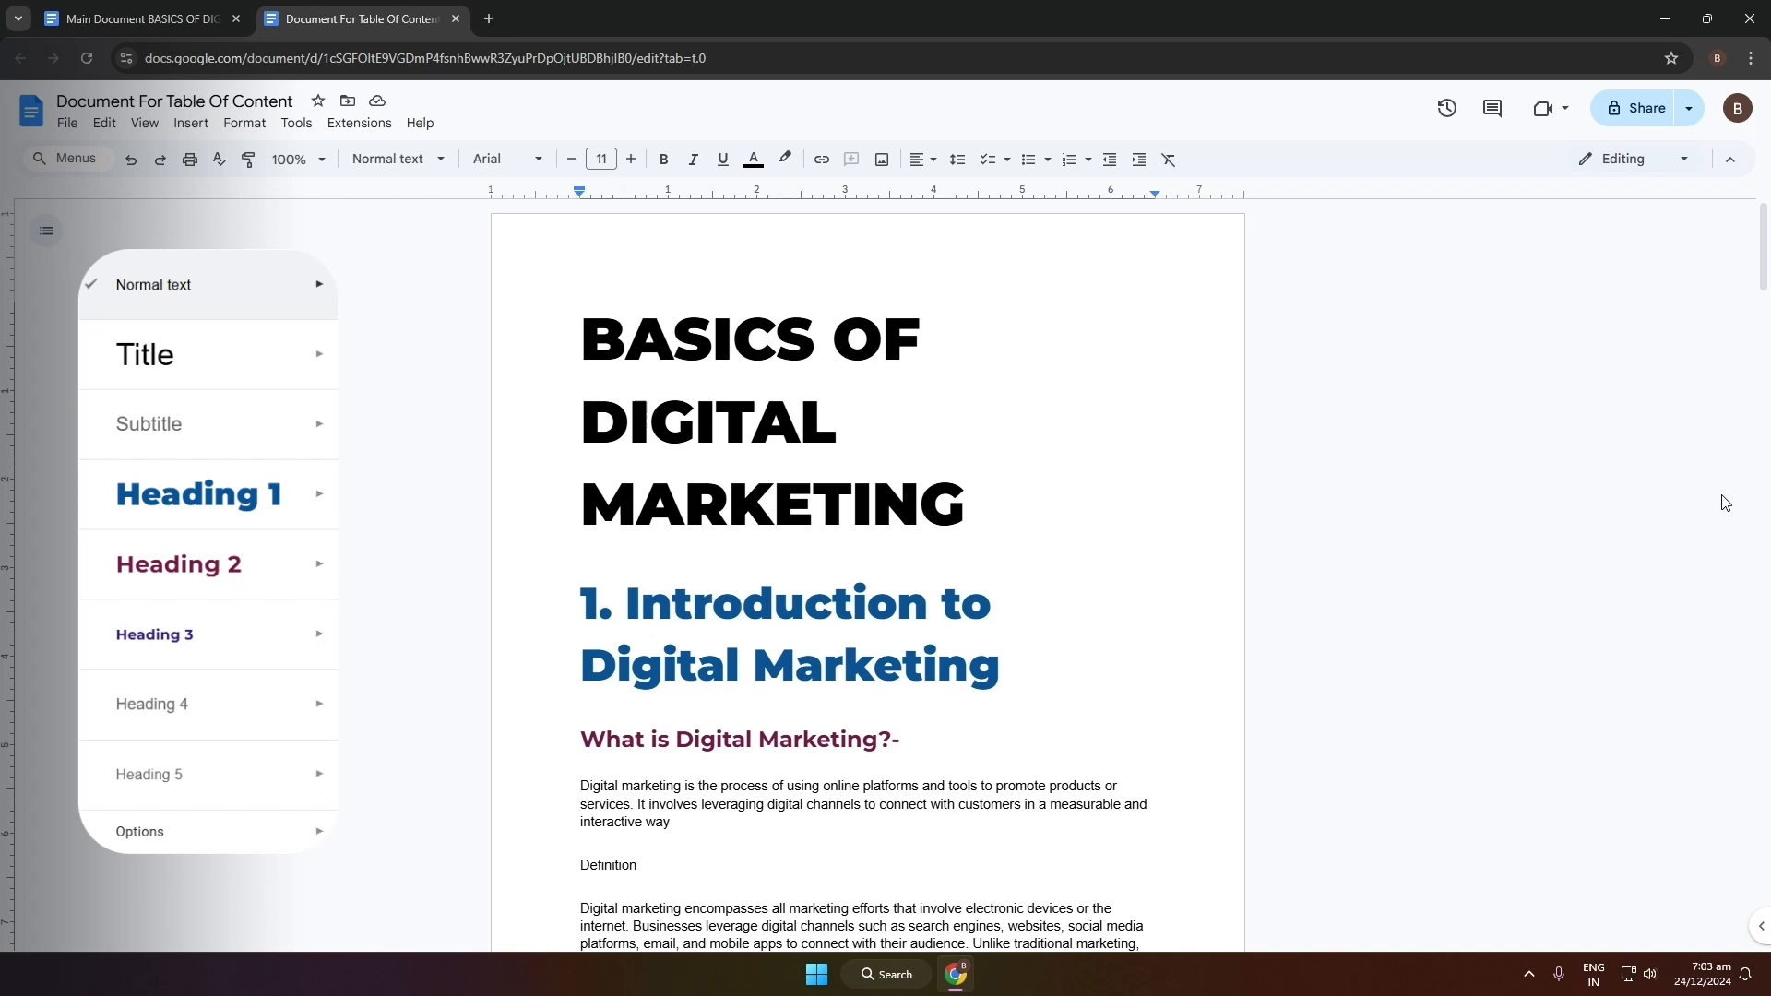
{"action": "left_click_drag", "start_coordinate": [569, 861], "coordinate": [666, 865]}
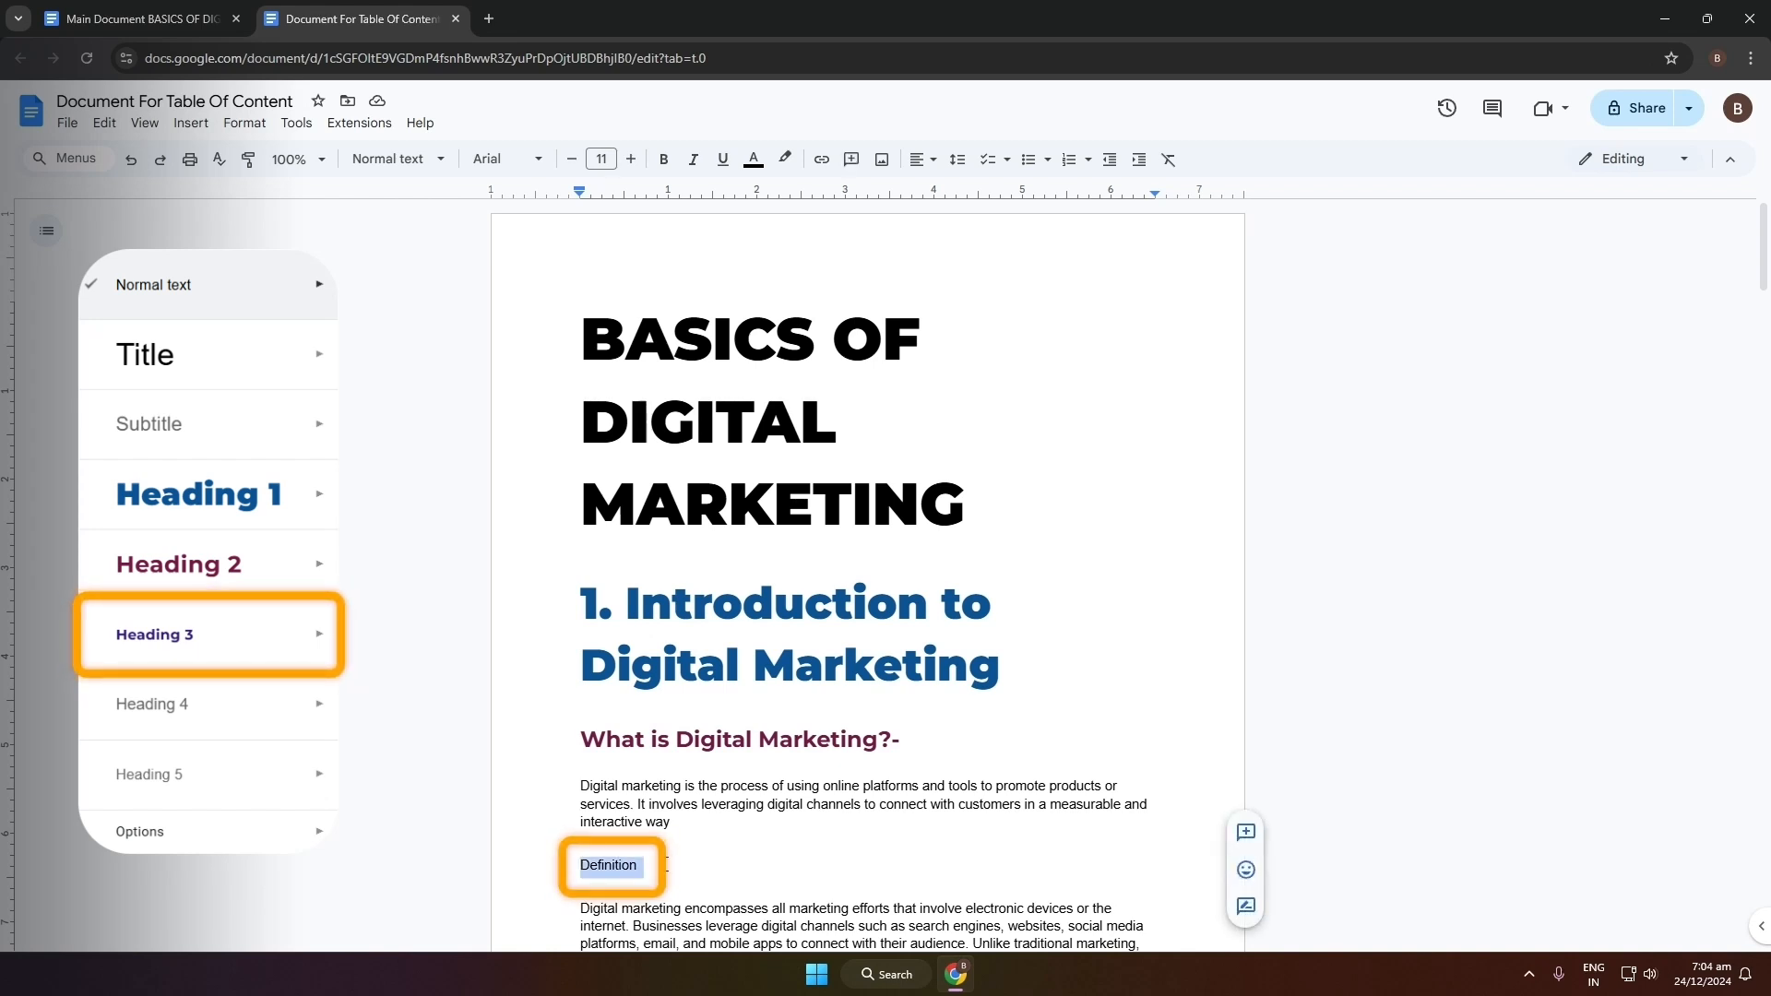
{"action": "left_click", "coordinate": [506, 159]}
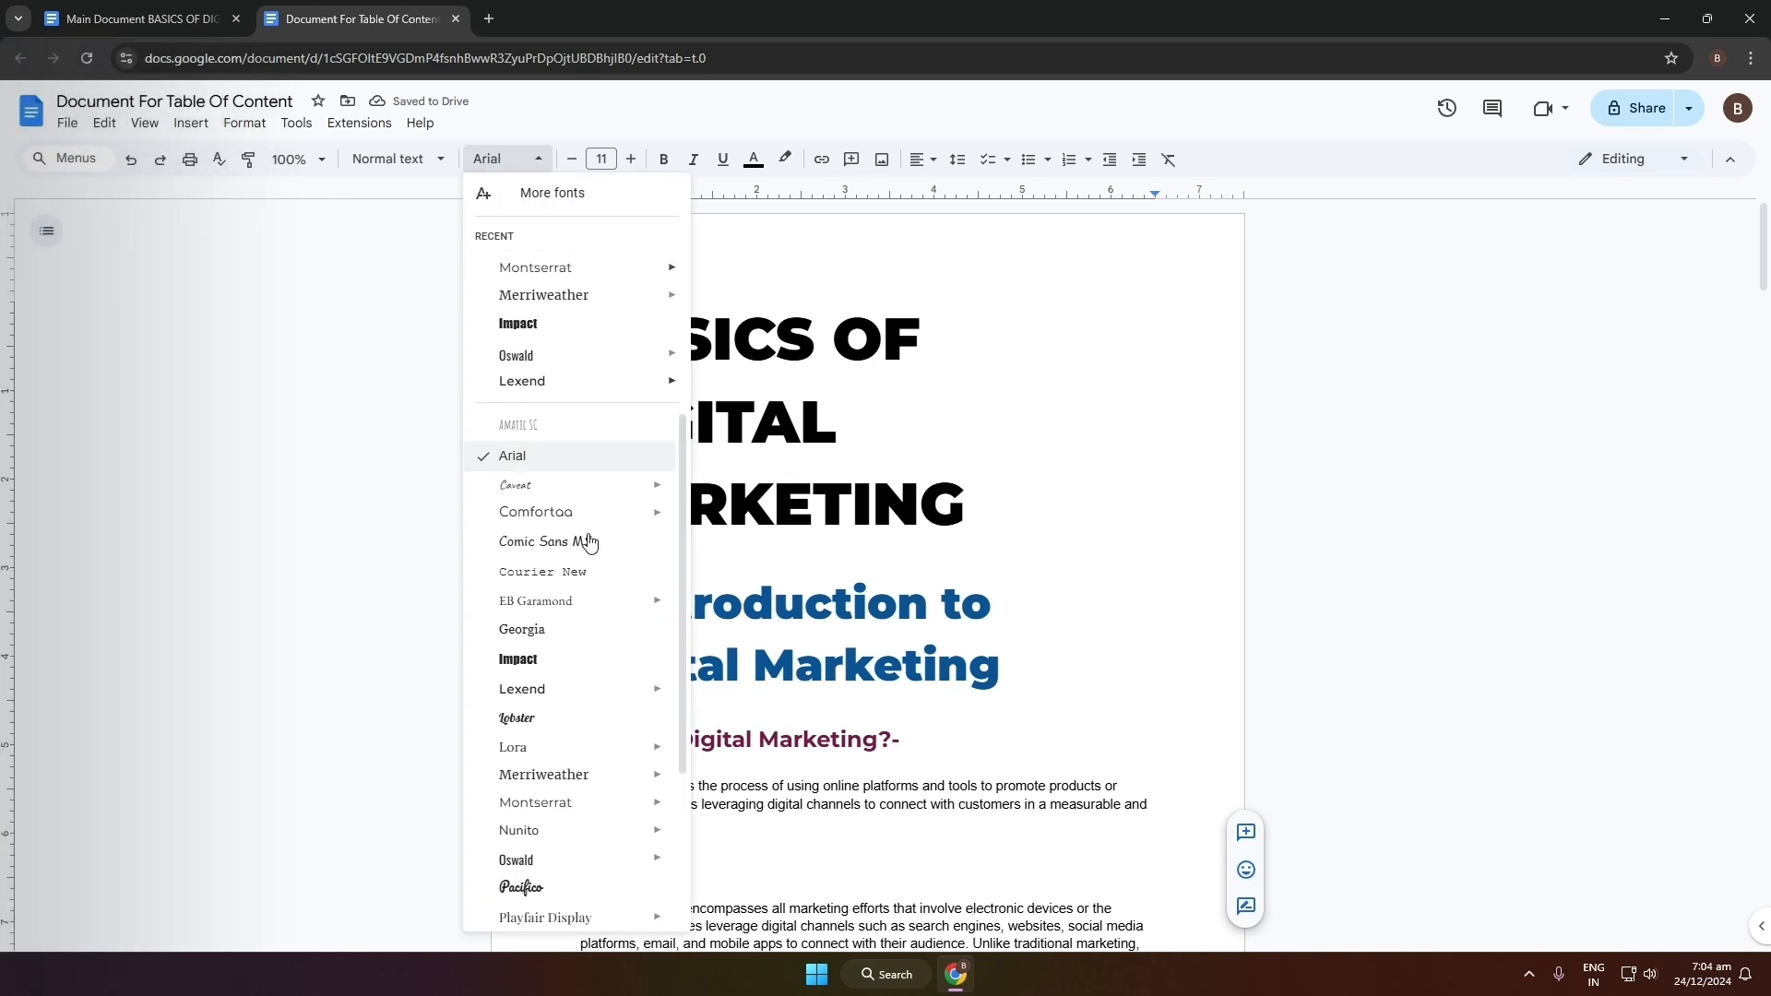
{"action": "mouse_move", "coordinate": [610, 817]}
{"action": "left_click", "coordinate": [752, 738]}
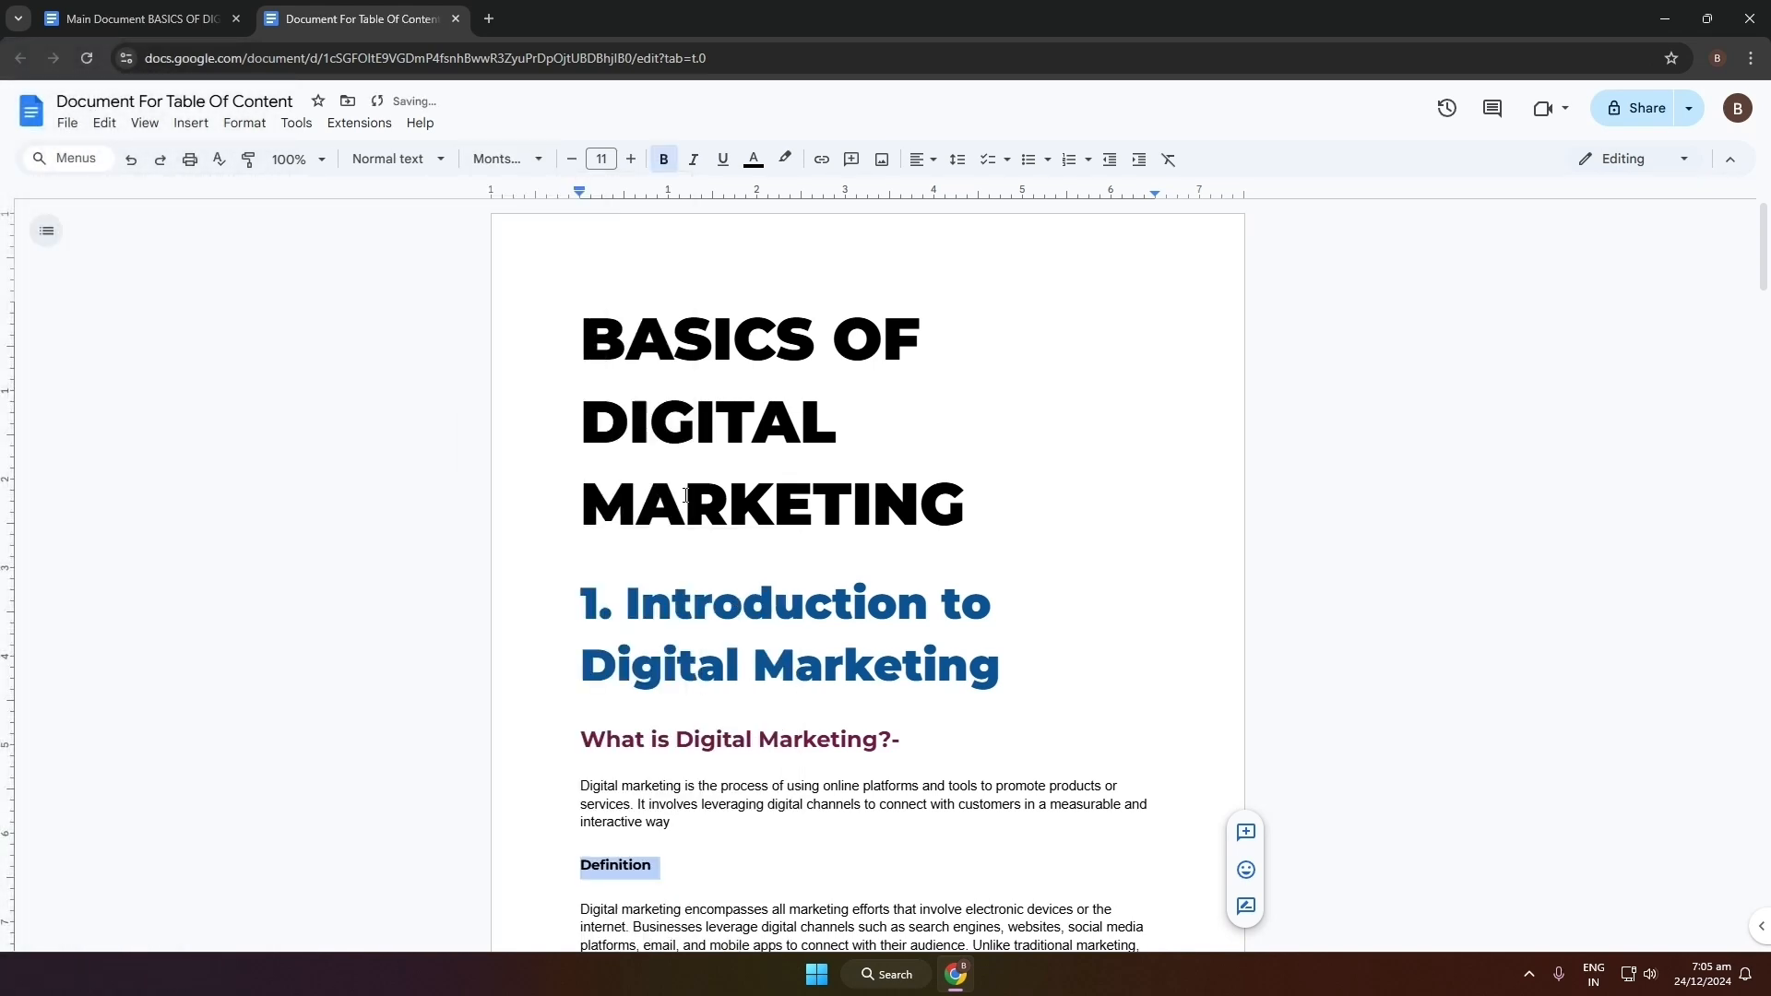
{"action": "left_click", "coordinate": [754, 159]}
{"action": "left_click", "coordinate": [929, 330]}
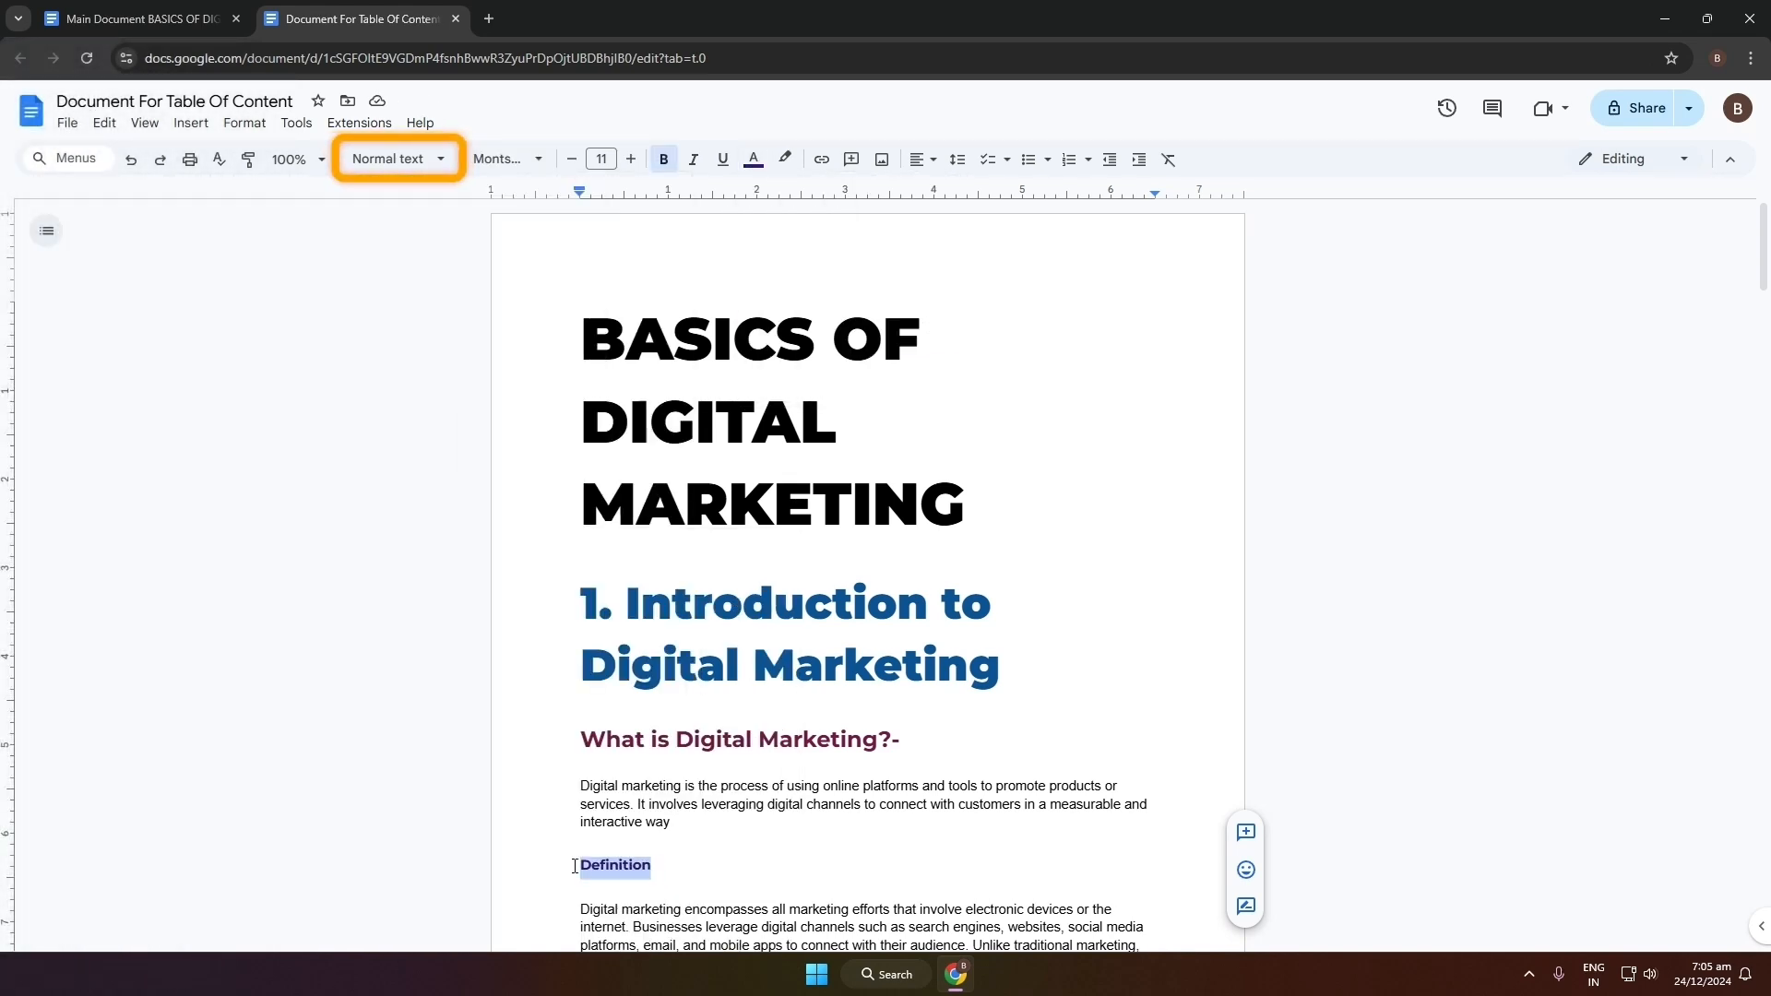
Update the Heading 3 style to match the formatted "Definition" subheading
{"action": "left_click", "coordinate": [397, 159]}
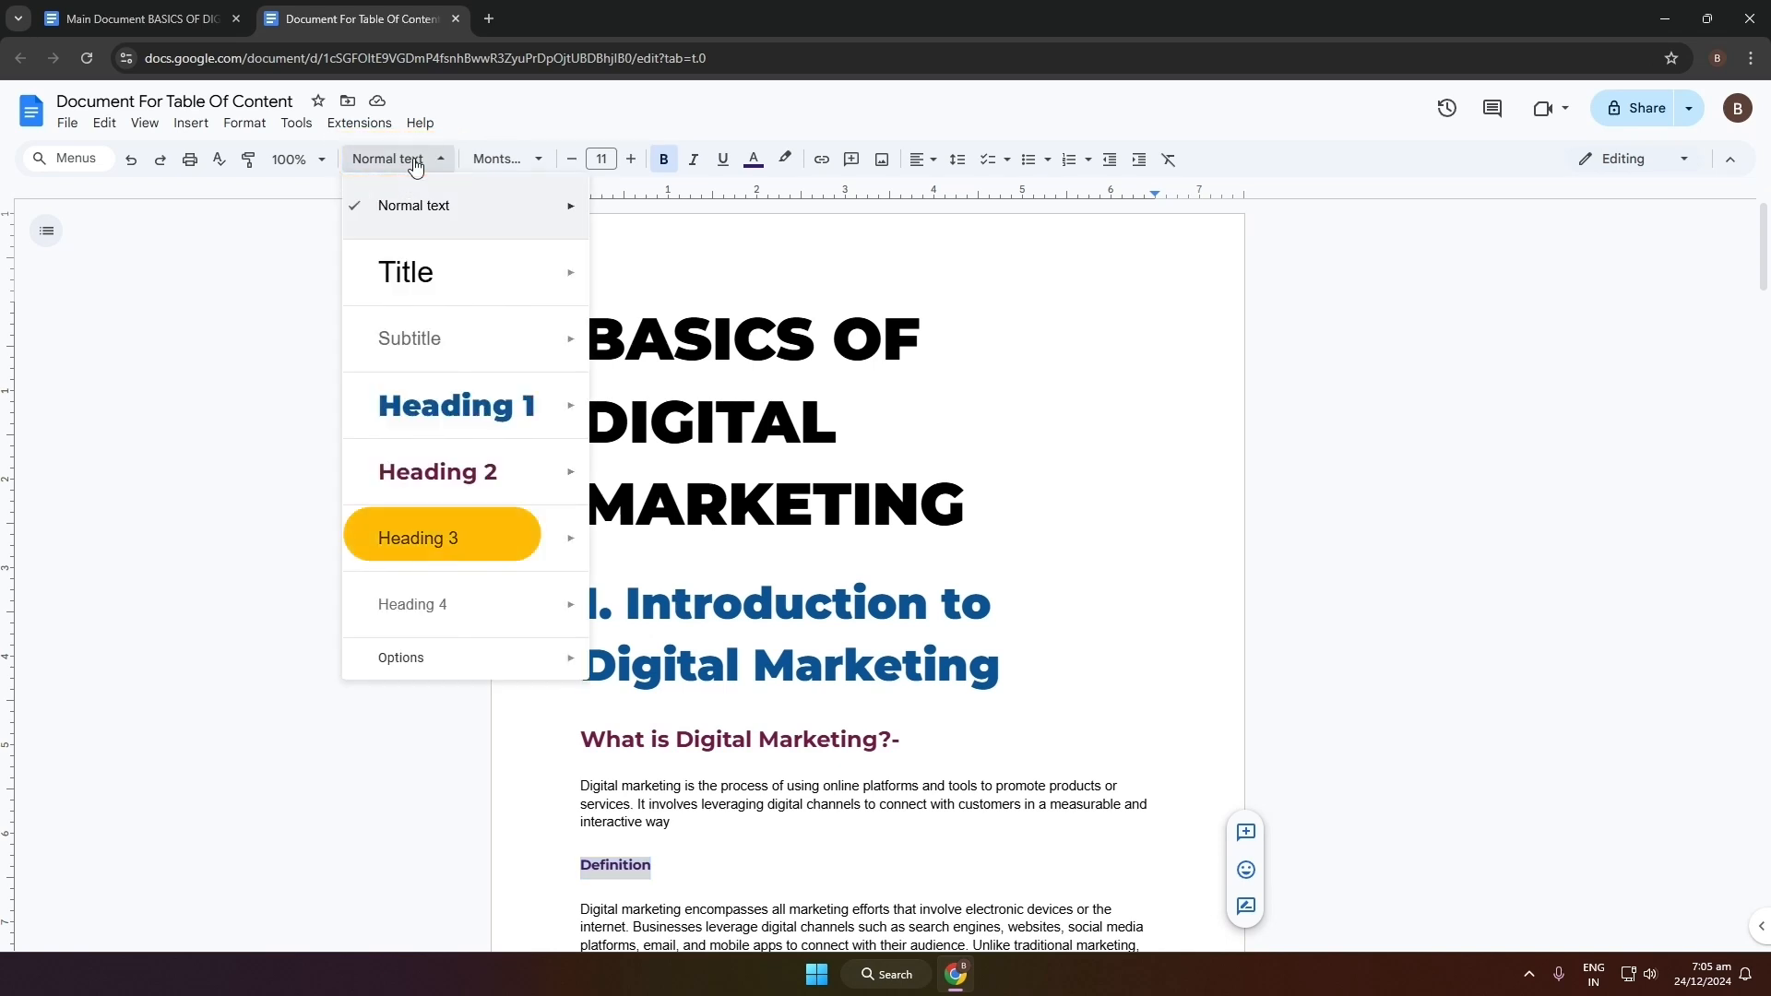
{"action": "mouse_move", "coordinate": [486, 552]}
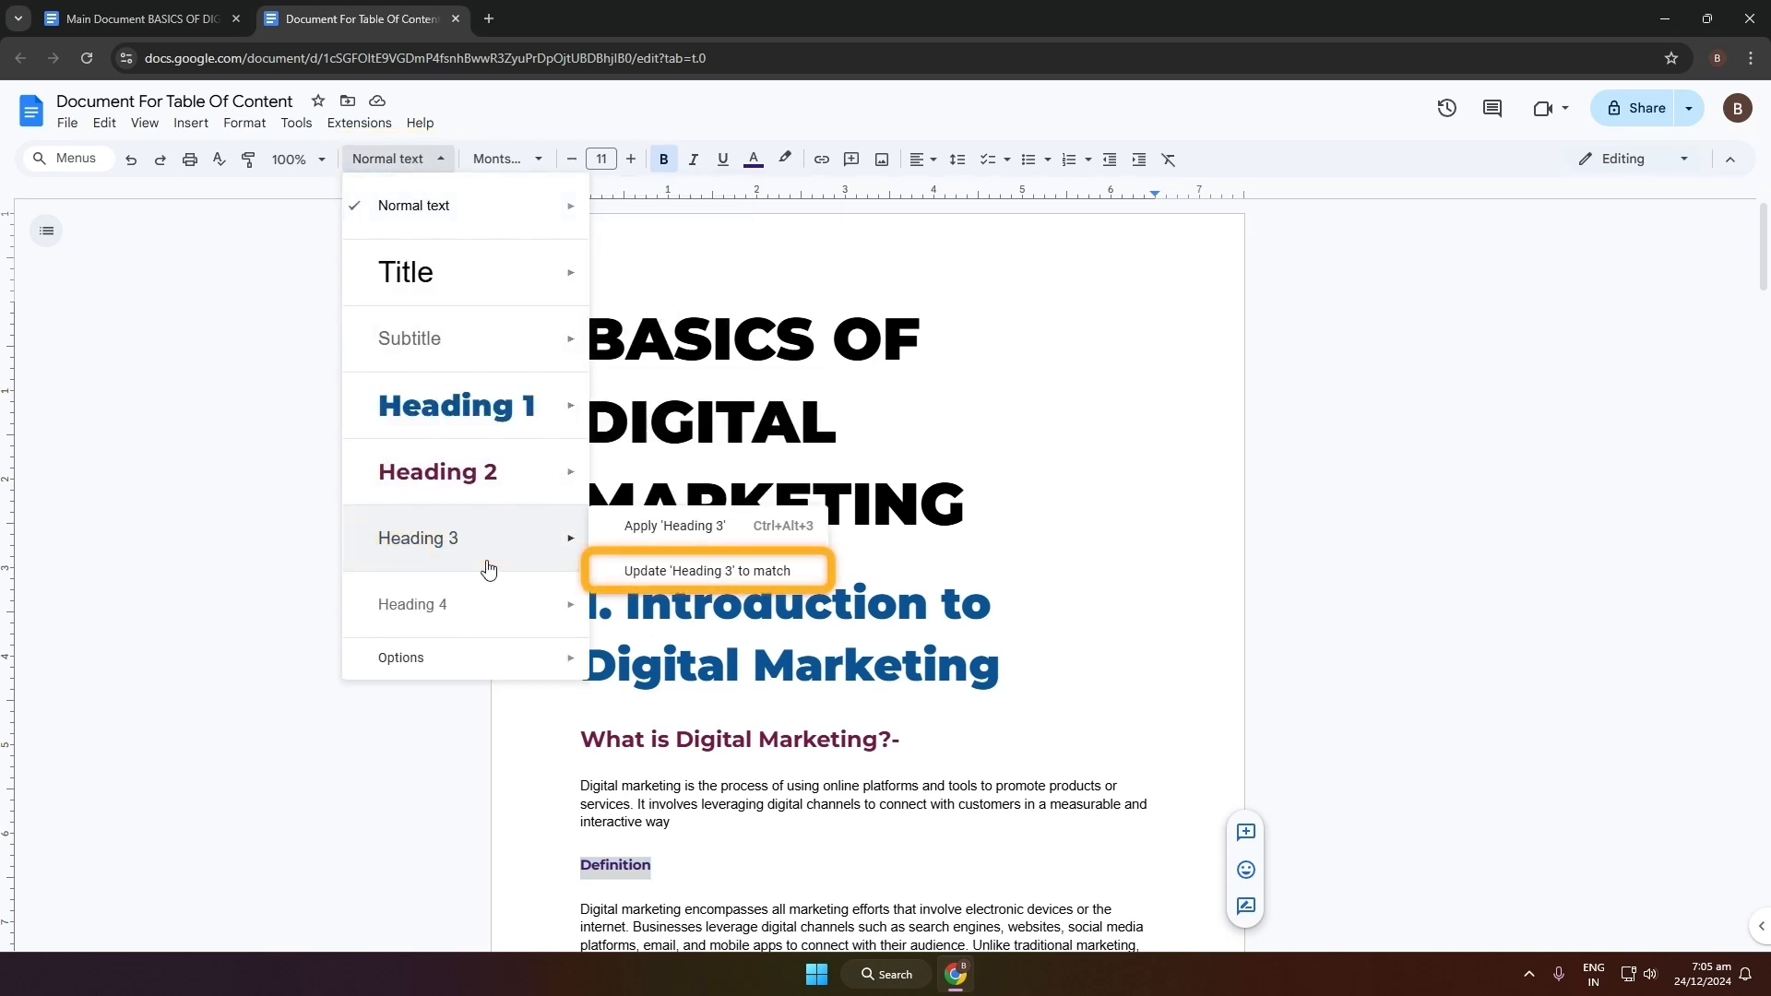
{"action": "left_click", "coordinate": [626, 570]}
{"action": "left_click", "coordinate": [692, 852]}
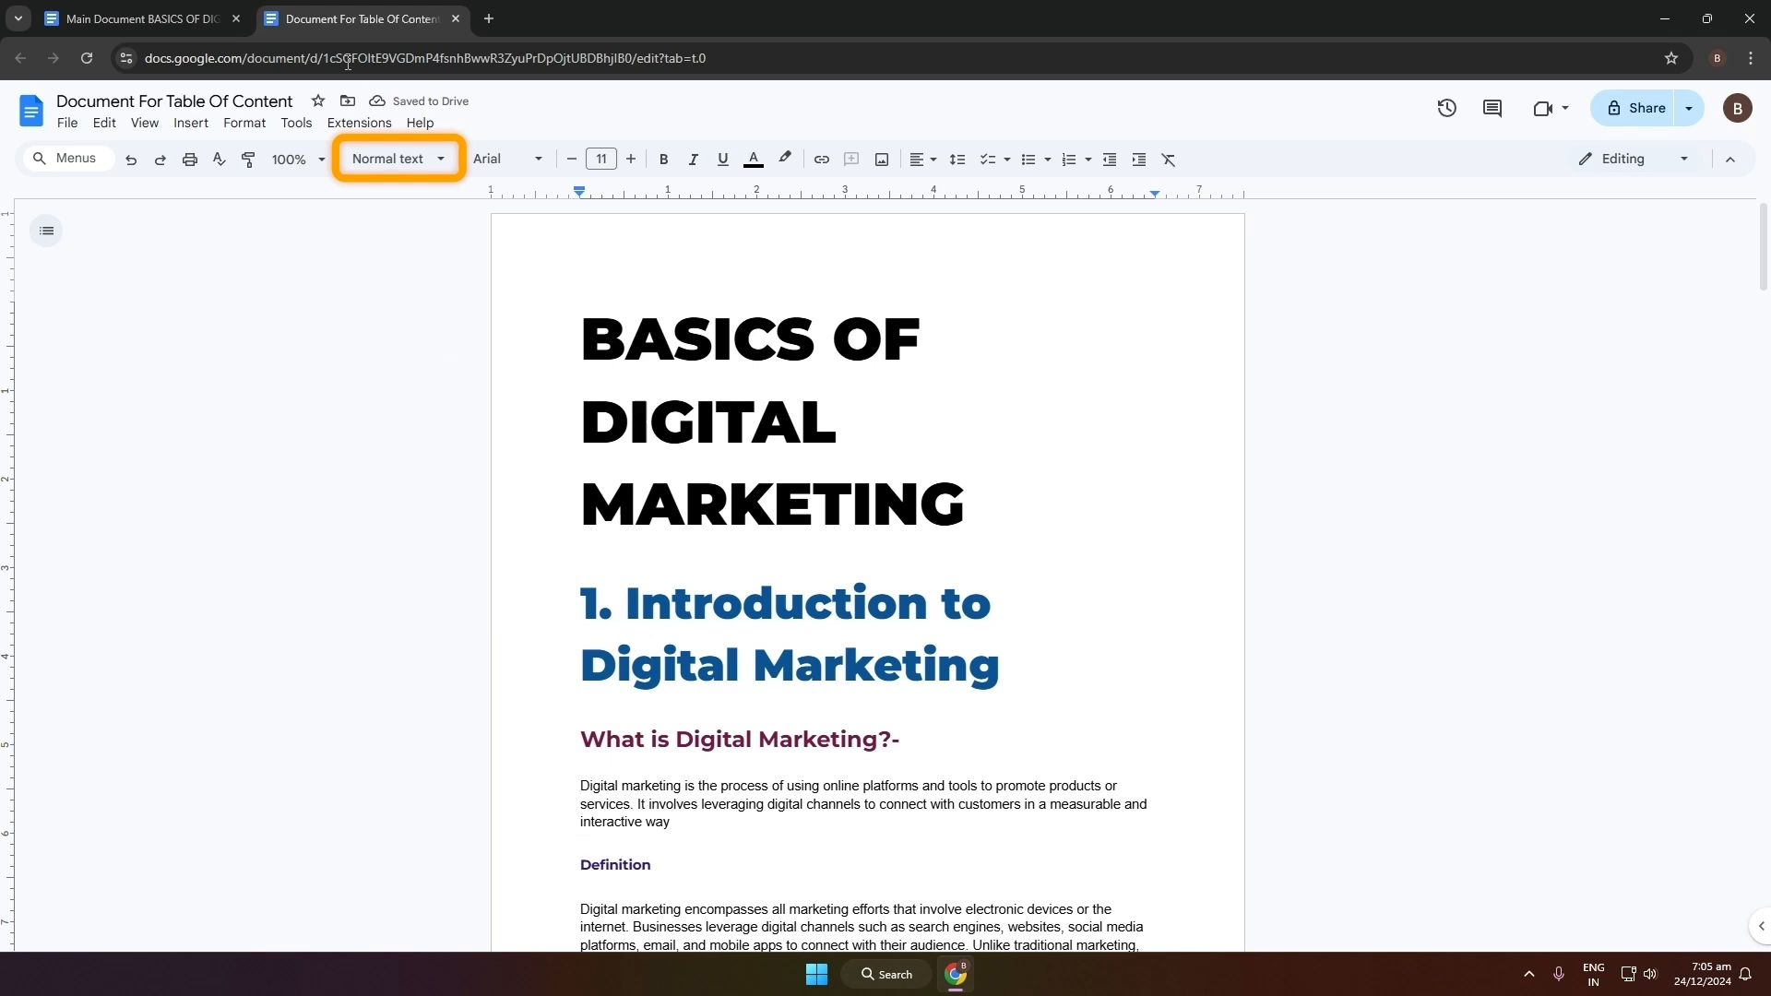
{"action": "left_click", "coordinate": [410, 169]}
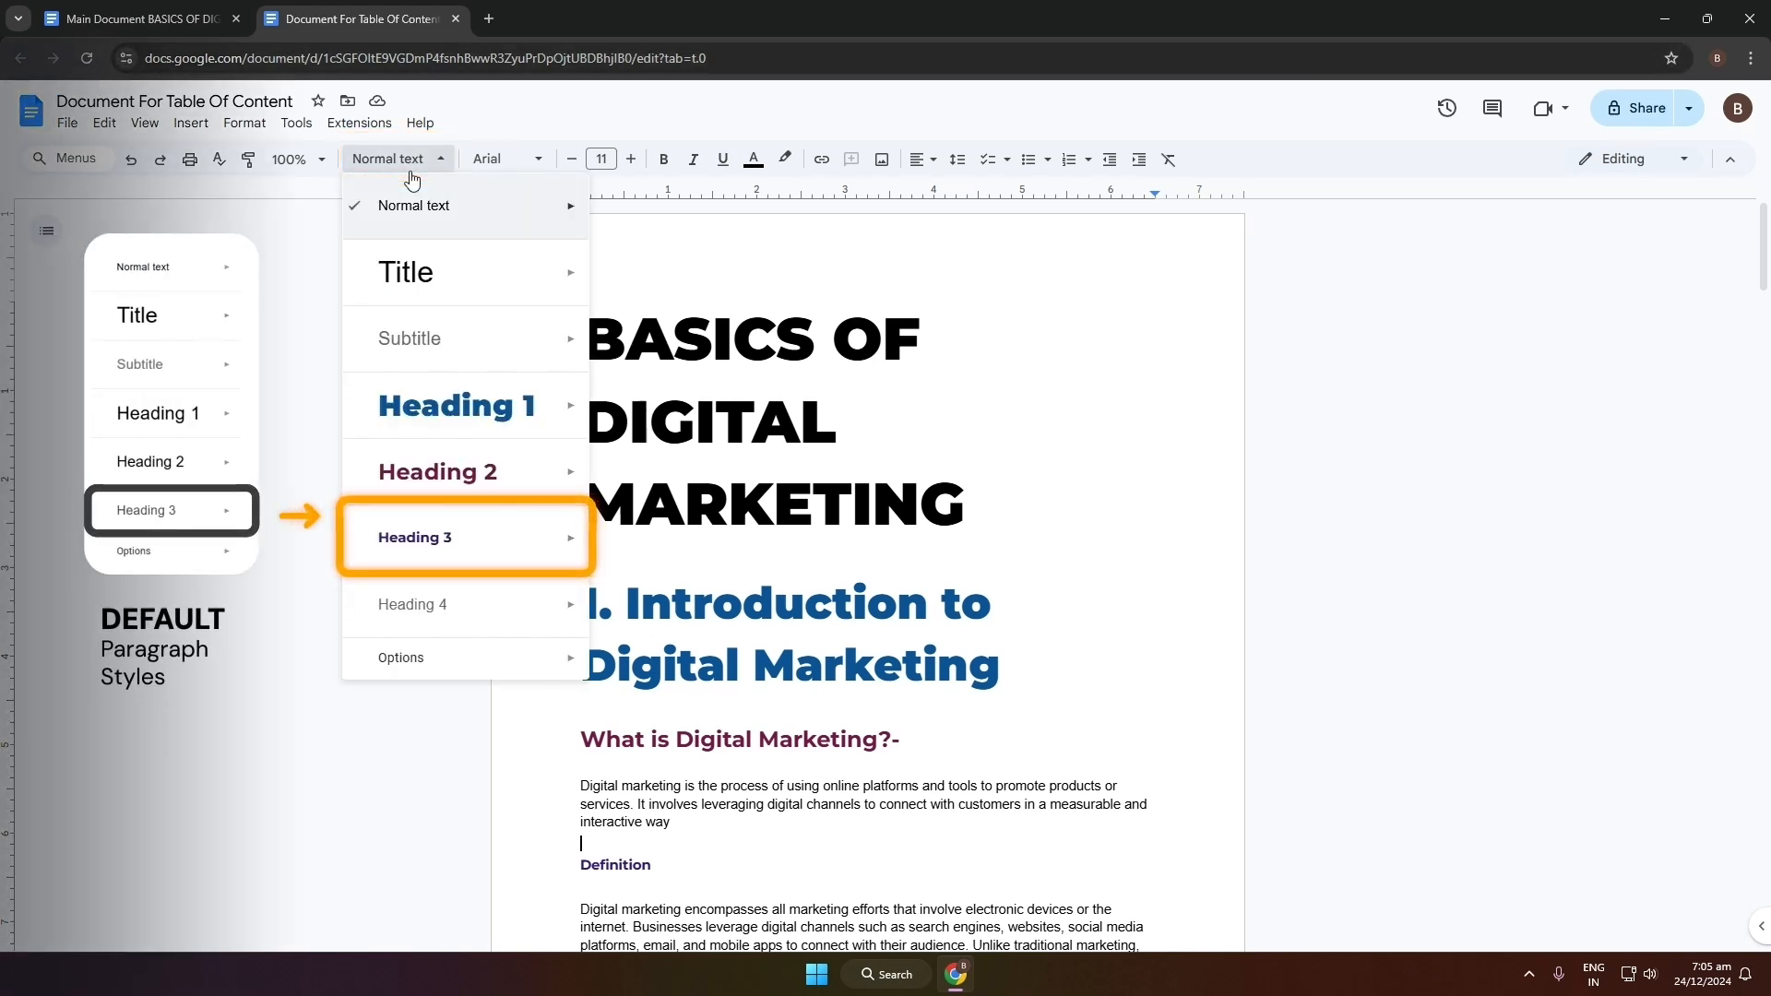
{"action": "left_click", "coordinate": [956, 339]}
Apply the customised Heading 3 style in one go to the third-level subheadings, from "Examples of Digital Marketing Activities" to "Building Long-Term Relationships"
{"action": "scroll", "coordinate": [599, 453], "scroll_direction": "down", "scroll_amount": 6}
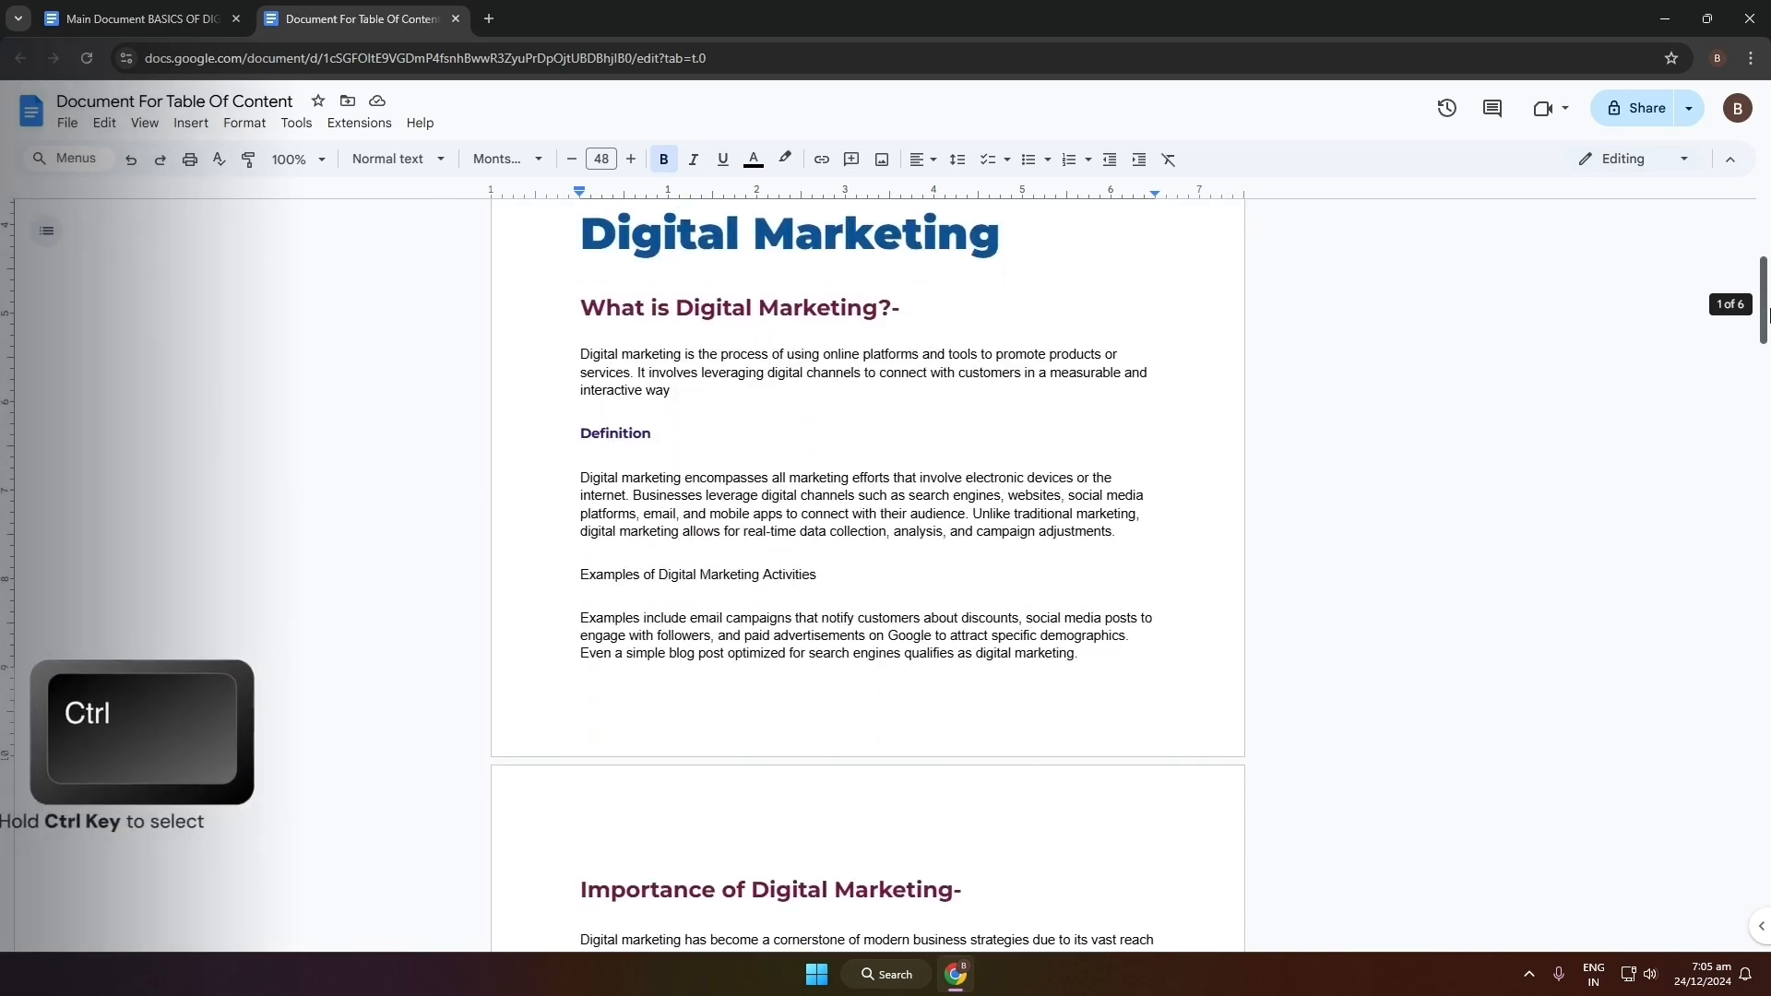
{"action": "triple_click", "coordinate": [599, 449]}
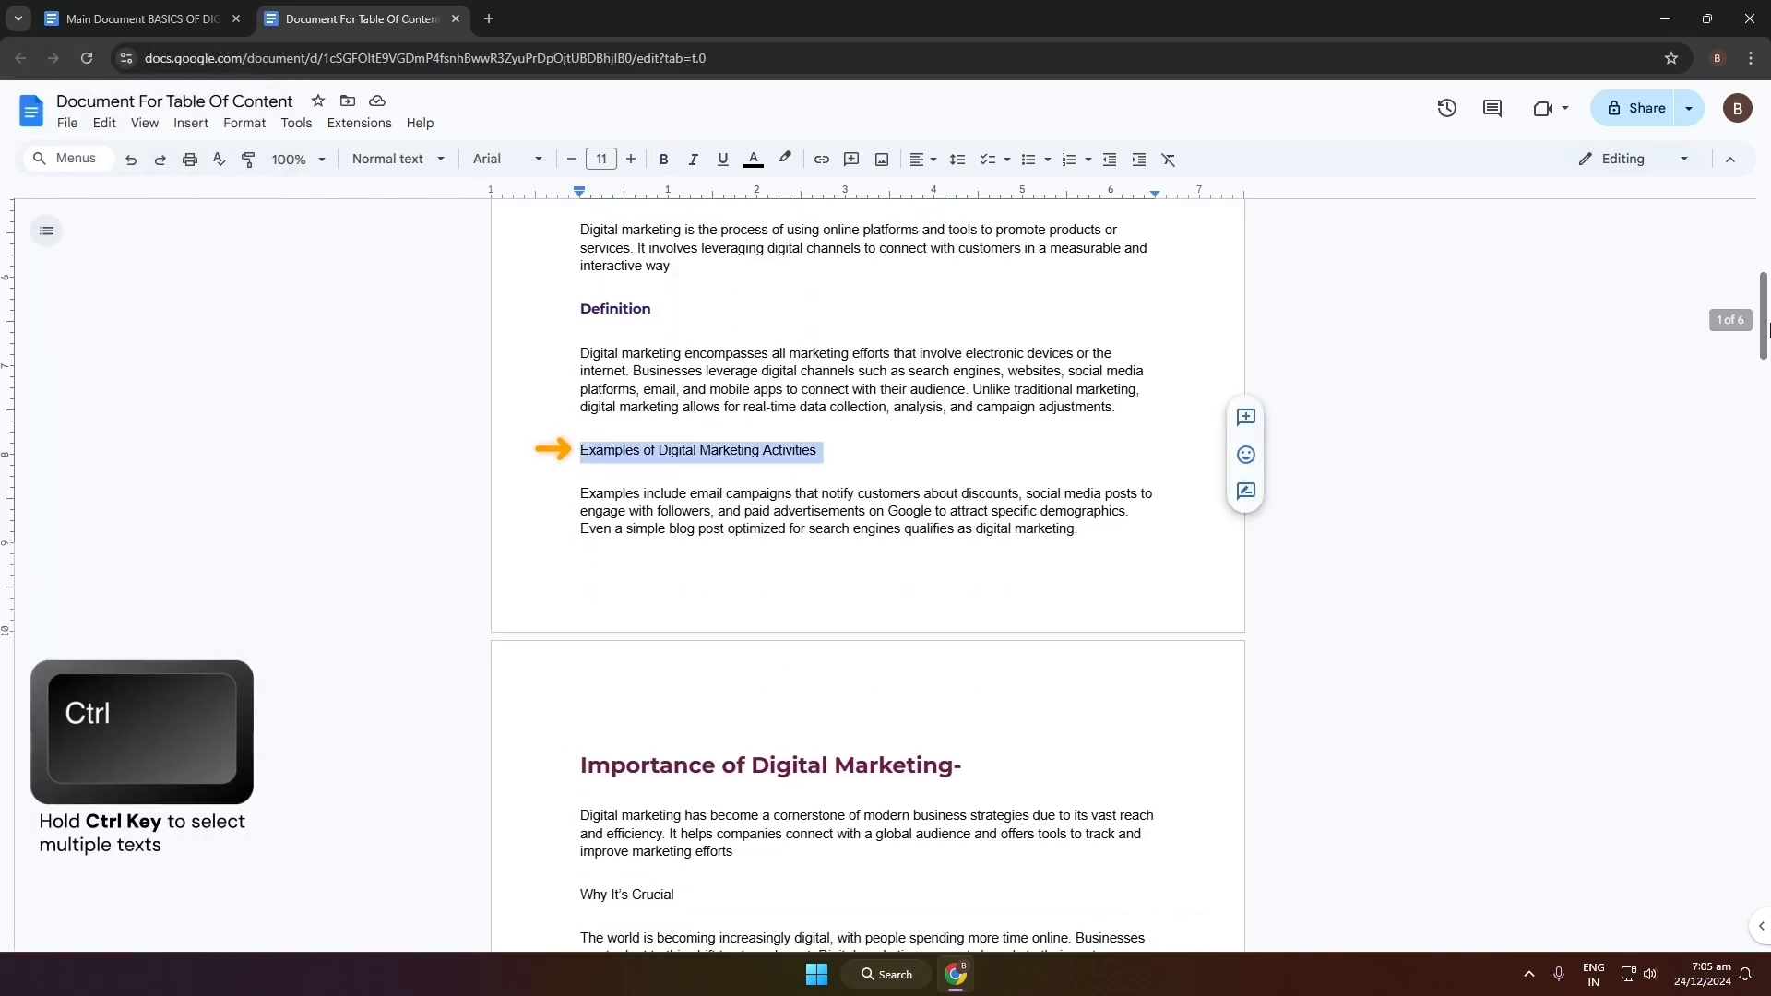
{"action": "scroll", "coordinate": [955, 369], "scroll_direction": "down", "scroll_amount": 5}
{"action": "triple_click", "coordinate": [593, 412], "text": "ctrl"}
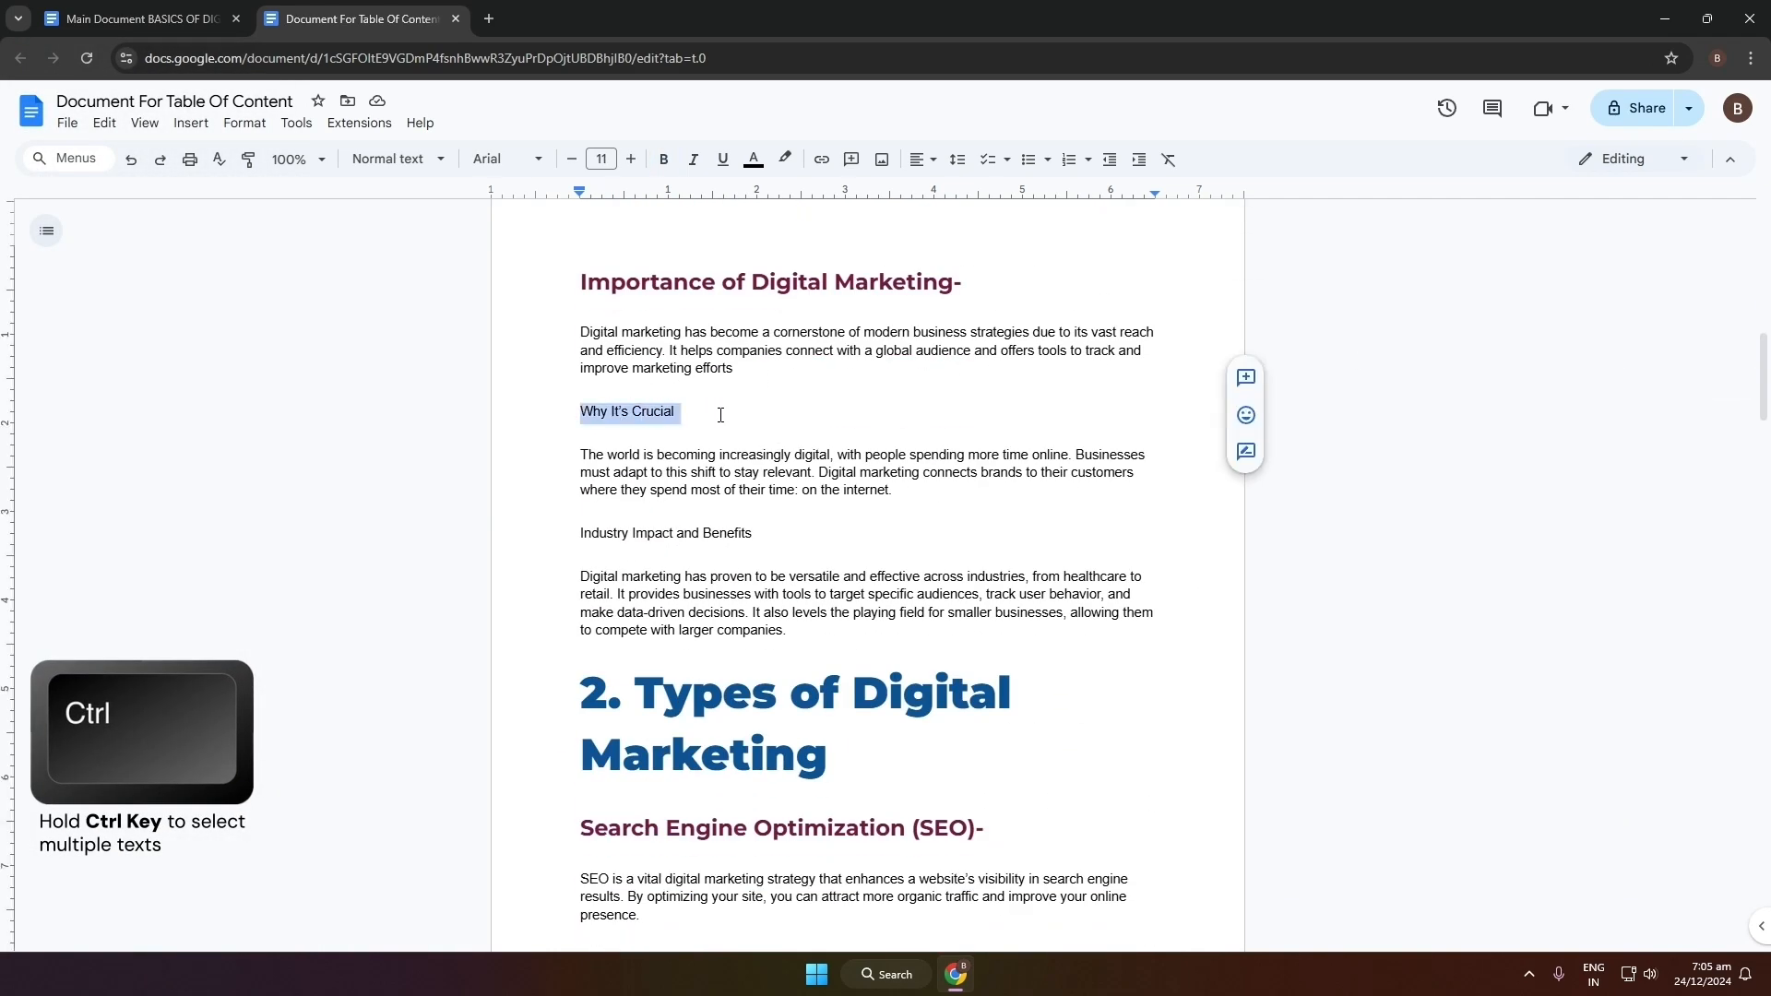
{"action": "triple_click", "coordinate": [568, 536], "text": "ctrl"}
{"action": "scroll", "coordinate": [569, 554], "scroll_direction": "down", "scroll_amount": 20}
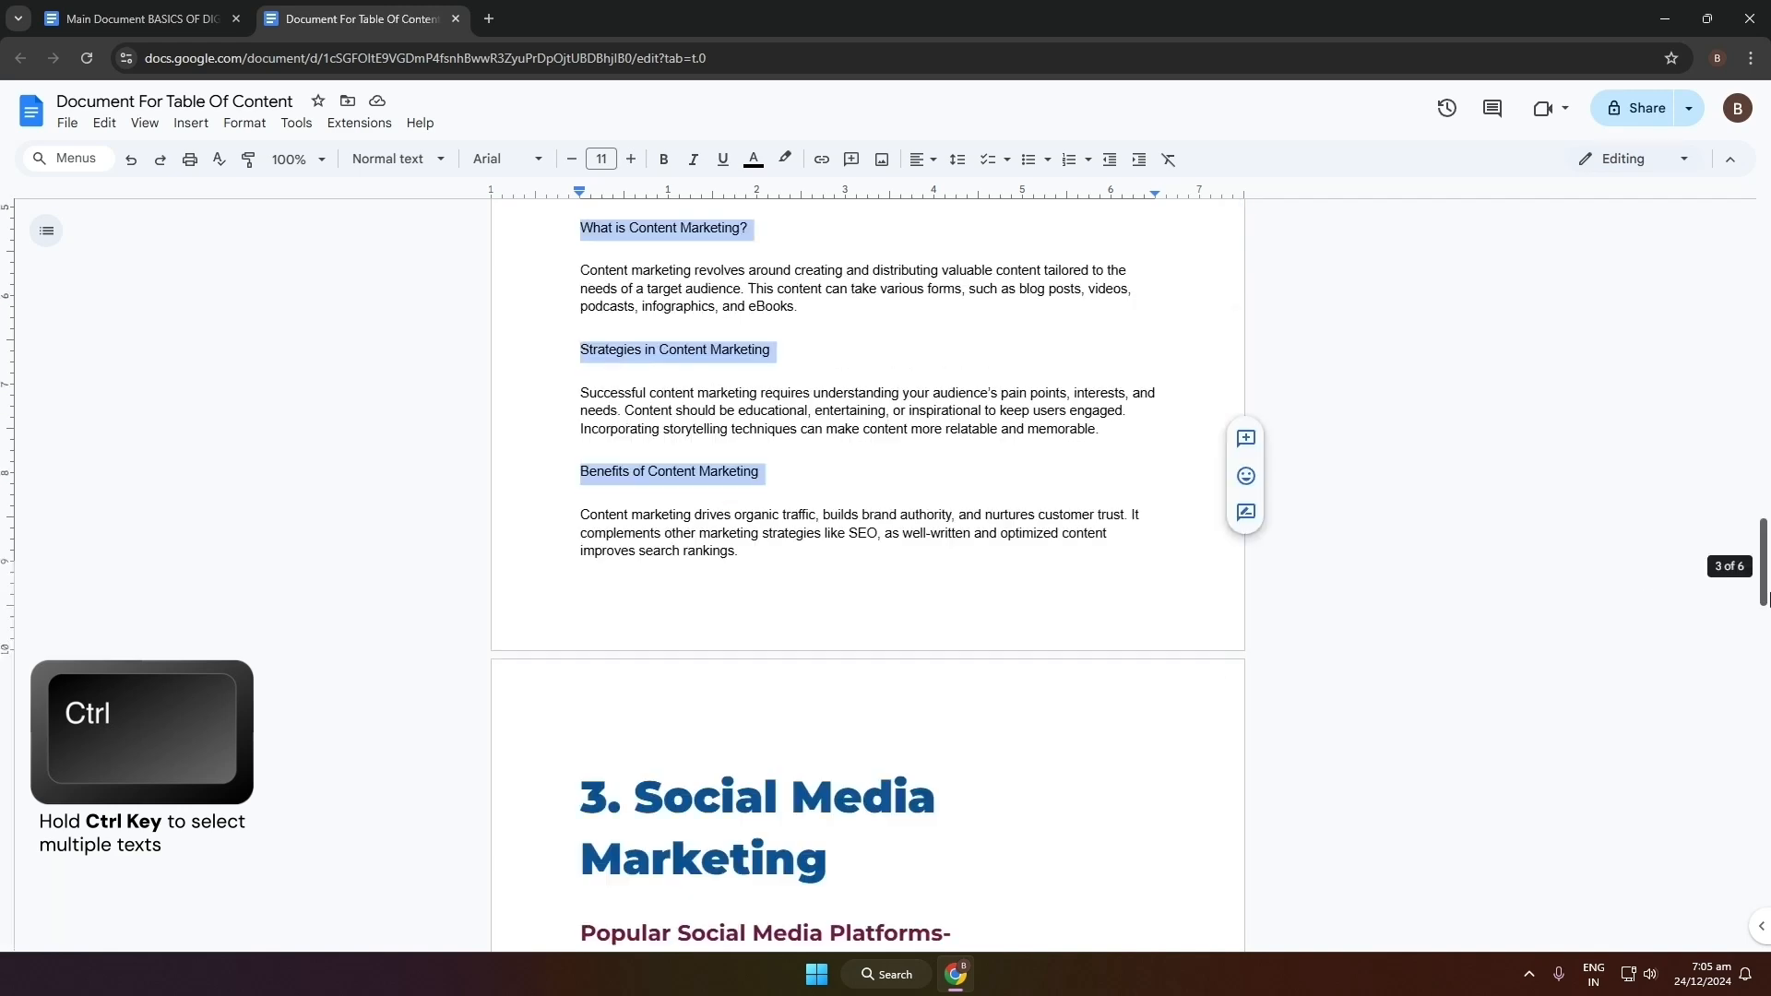
{"action": "triple_click", "coordinate": [571, 576], "text": "ctrl"}
{"action": "scroll", "coordinate": [571, 554], "scroll_direction": "down", "scroll_amount": 20}
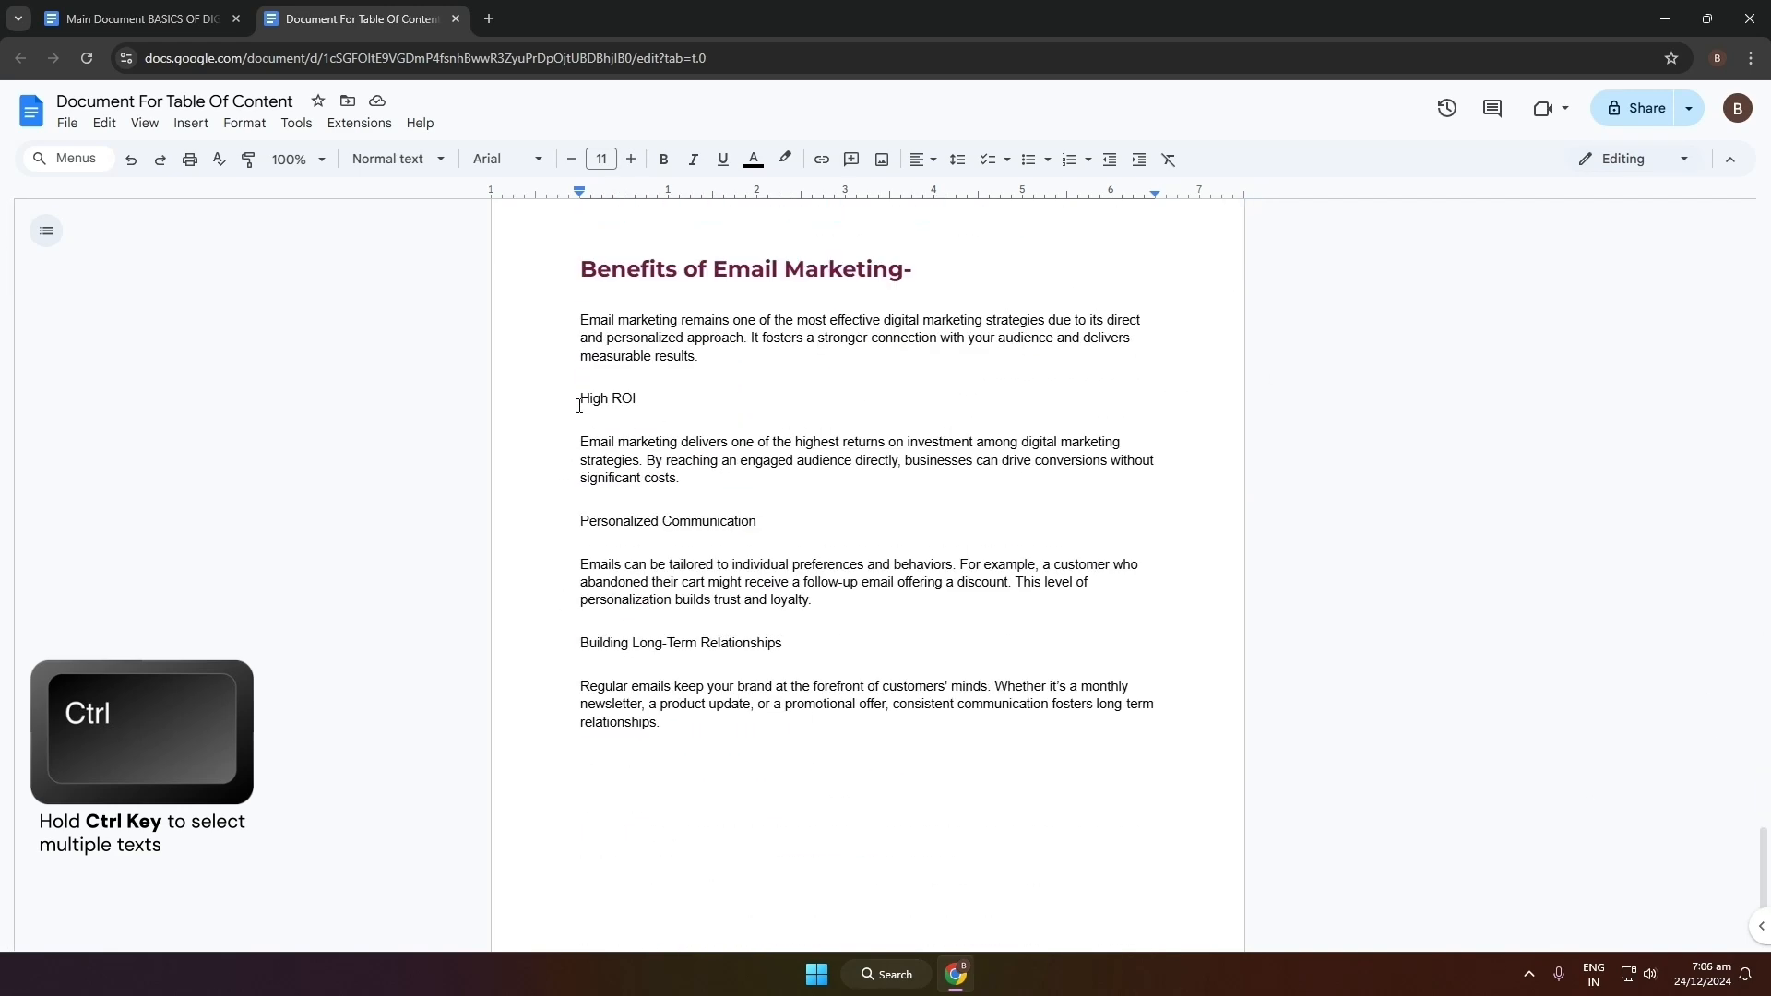
{"action": "triple_click", "coordinate": [649, 400], "text": "ctrl"}
{"action": "triple_click", "coordinate": [568, 514], "text": "ctrl"}
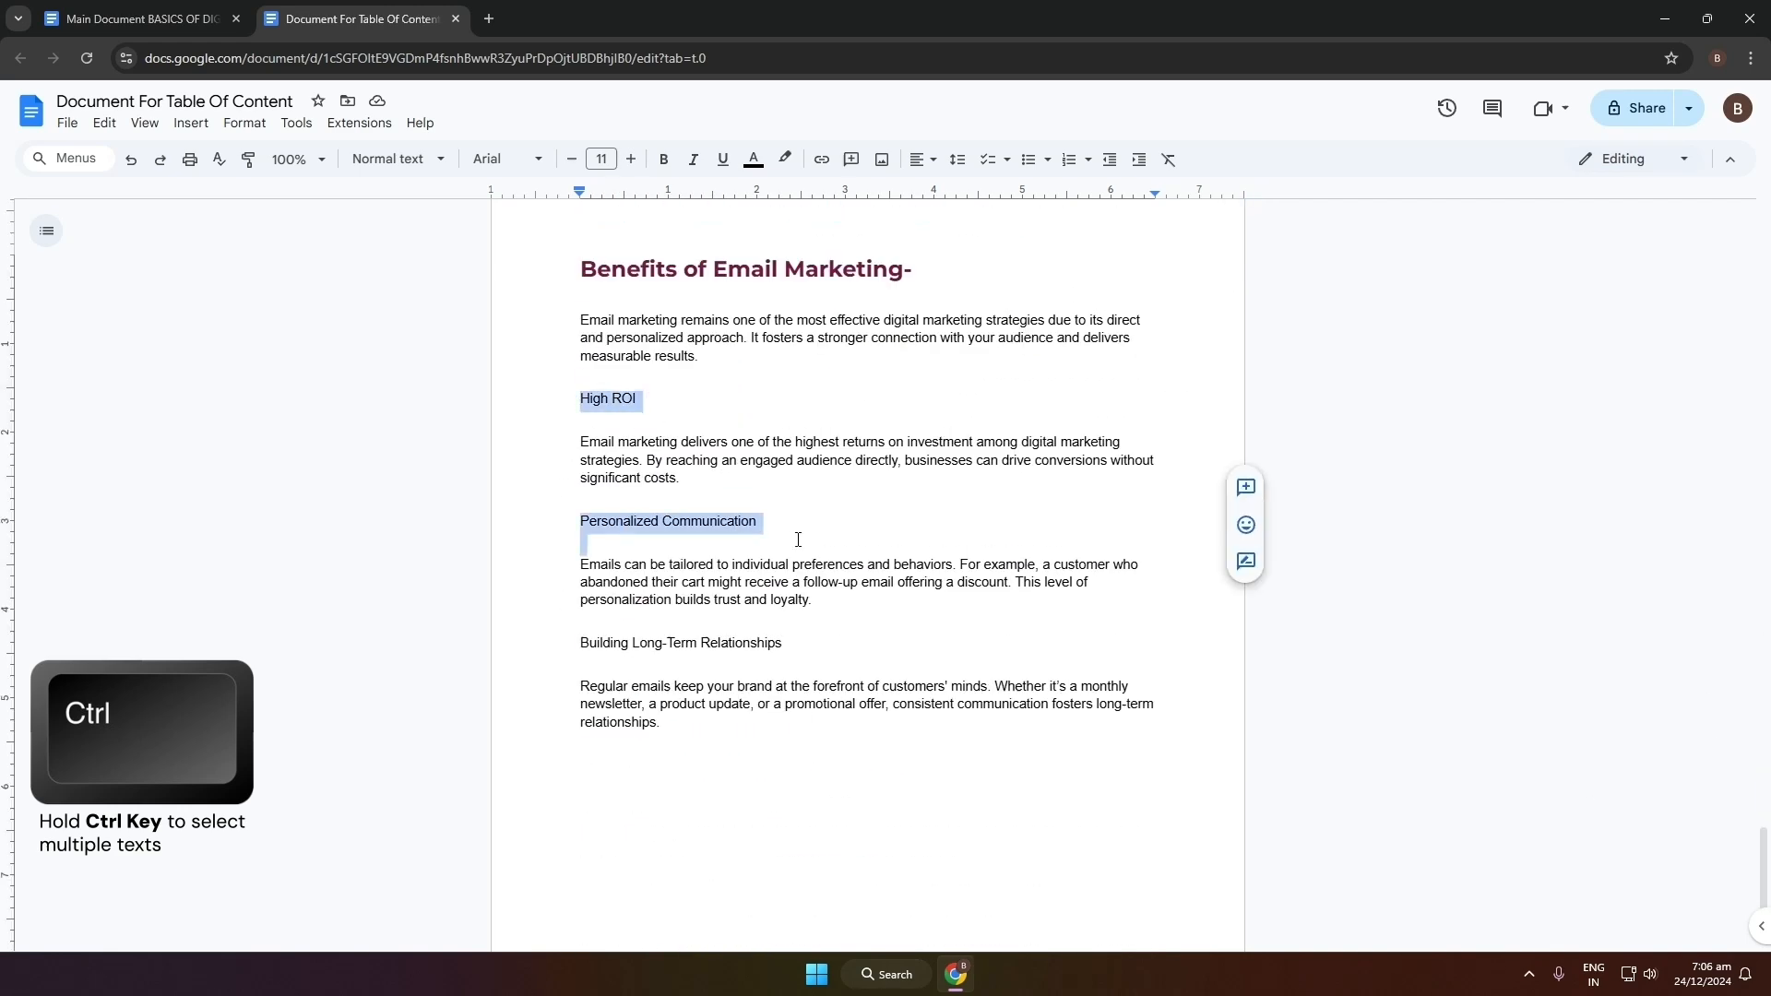
{"action": "triple_click", "coordinate": [576, 646], "text": "ctrl"}
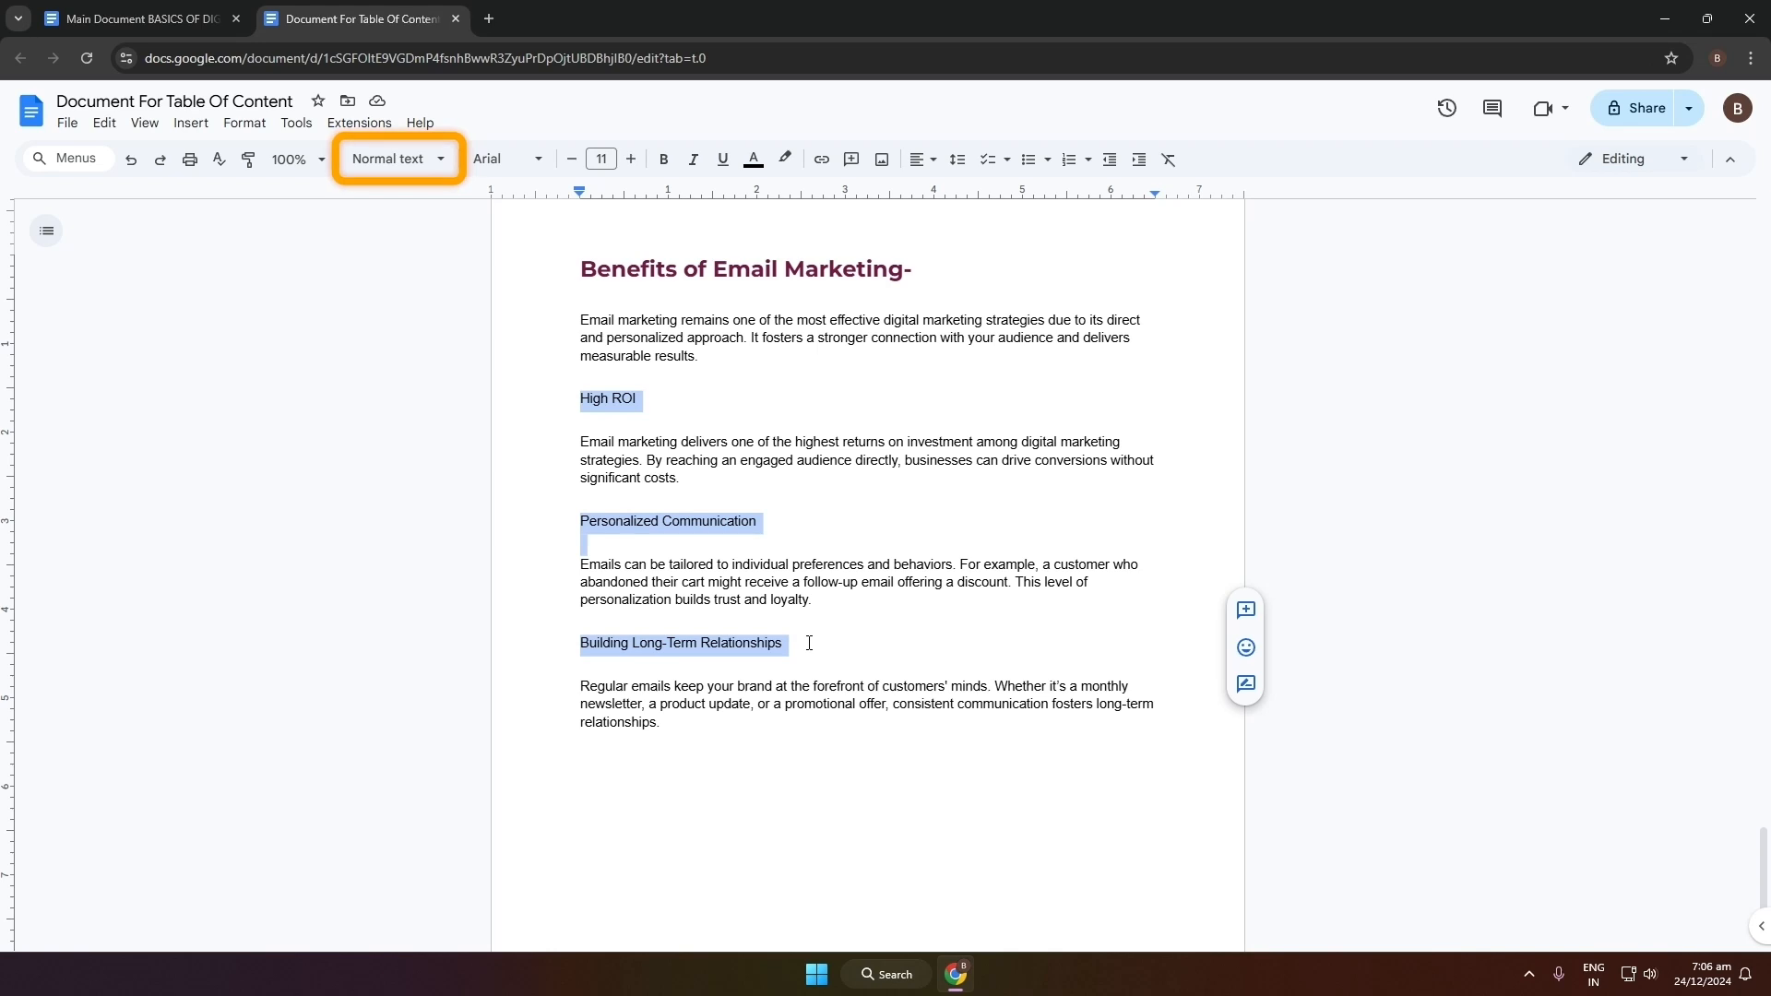
{"action": "left_click", "coordinate": [399, 159]}
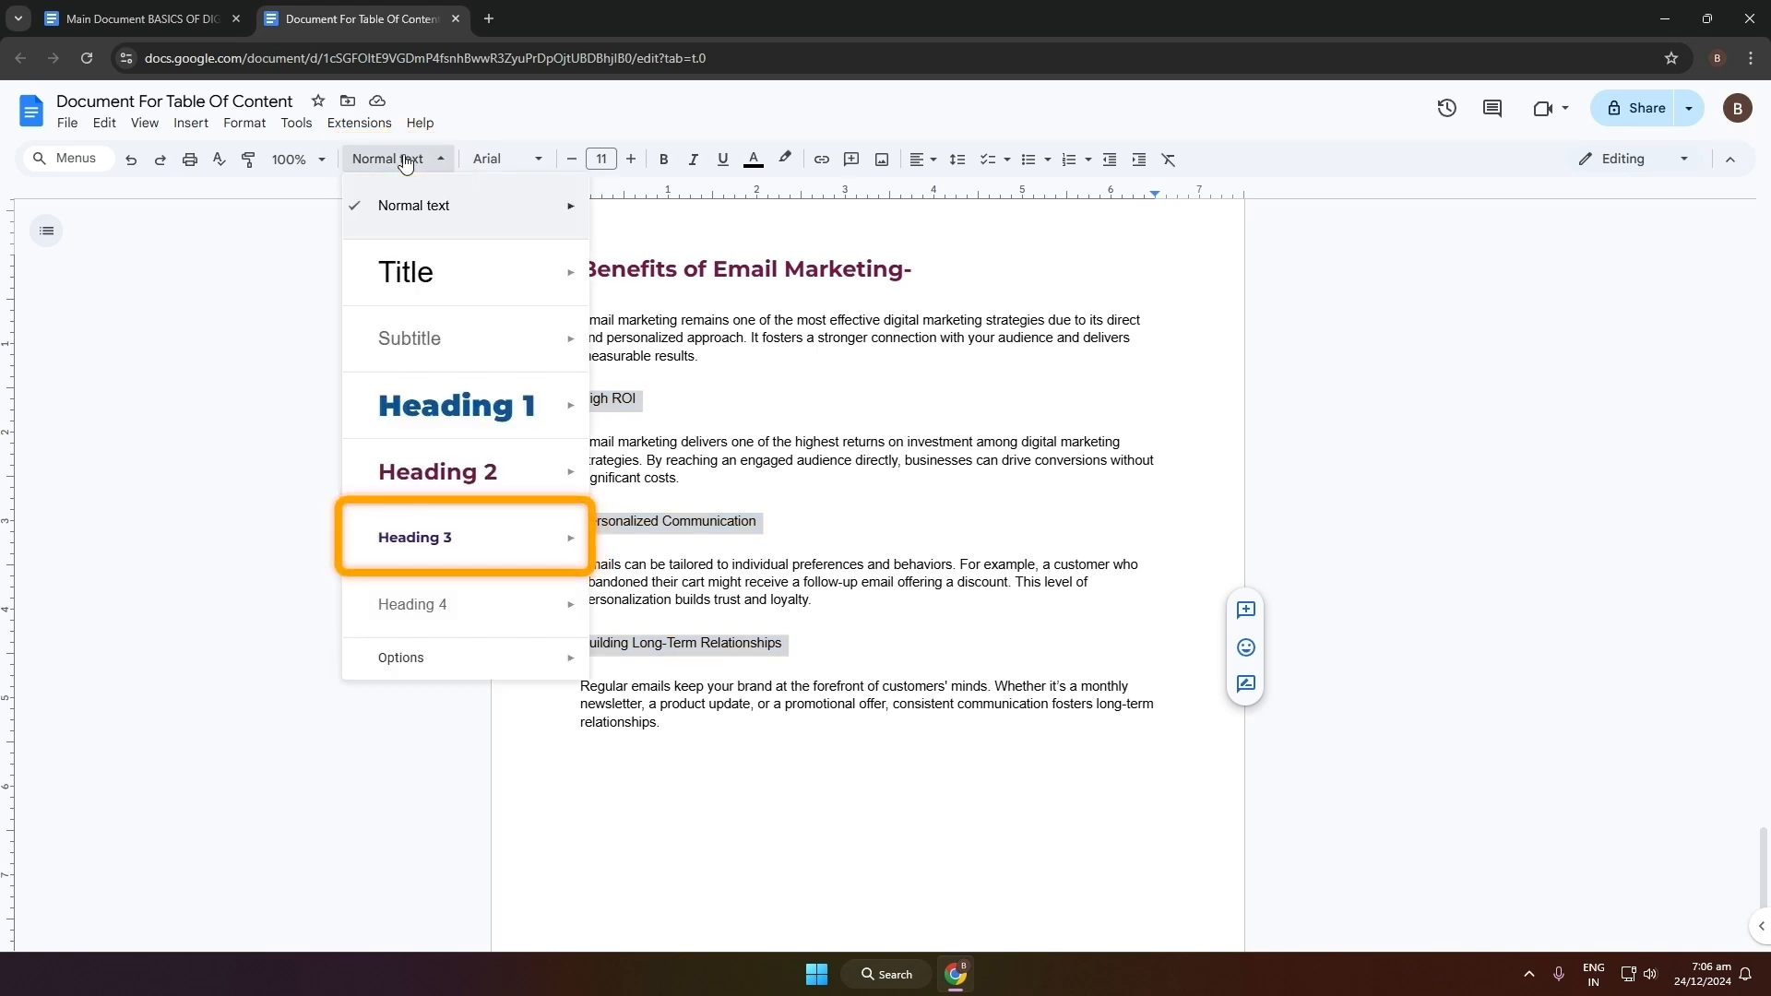
{"action": "mouse_move", "coordinate": [519, 535]}
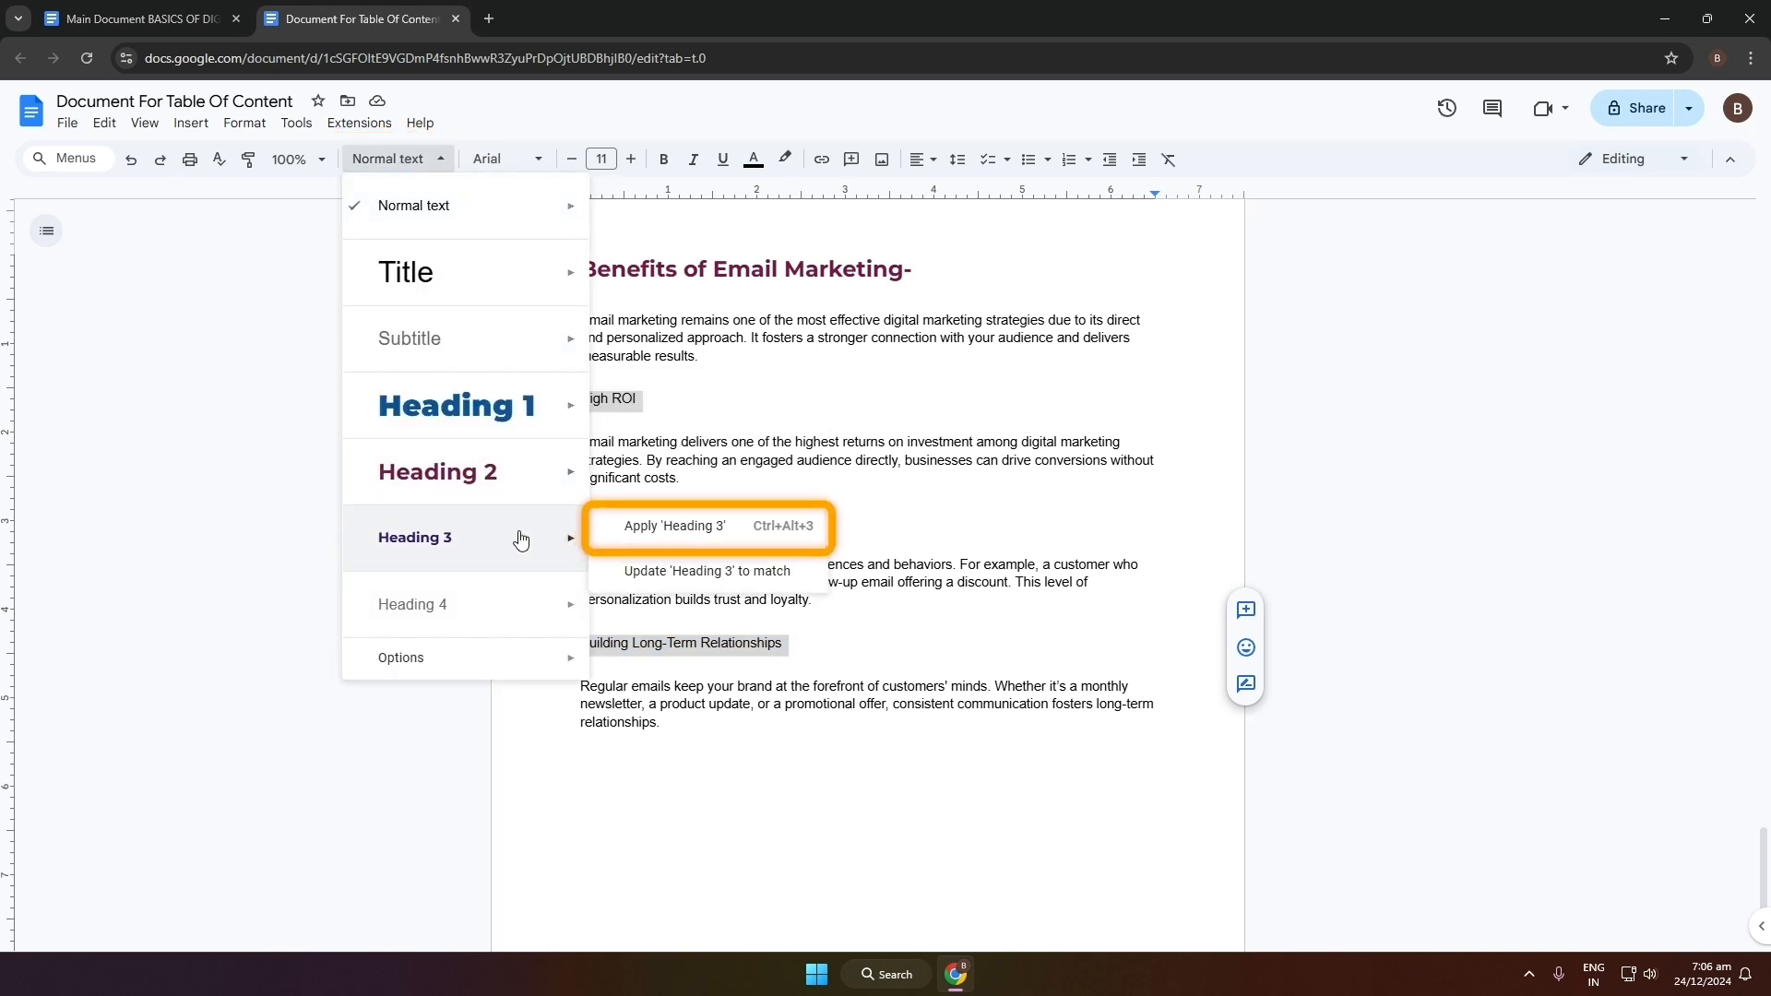
{"action": "left_click", "coordinate": [683, 526]}
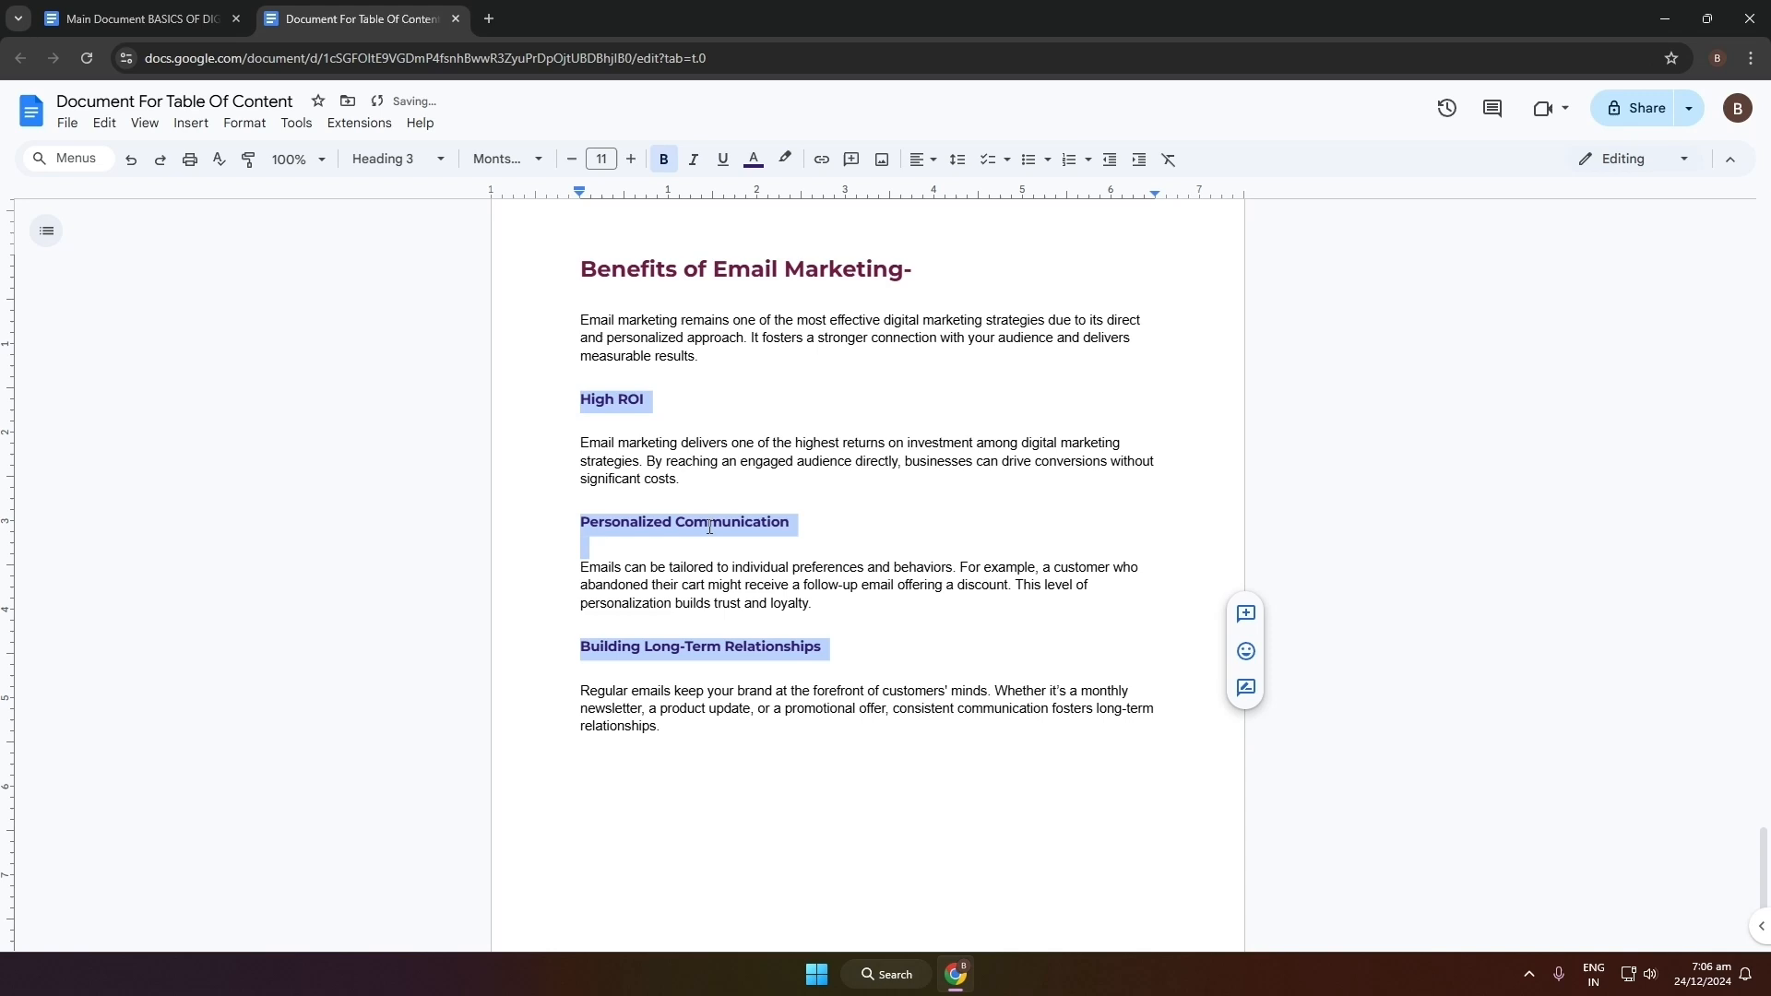
{"action": "left_click", "coordinate": [936, 551]}
{"action": "left_click", "coordinate": [399, 158]}
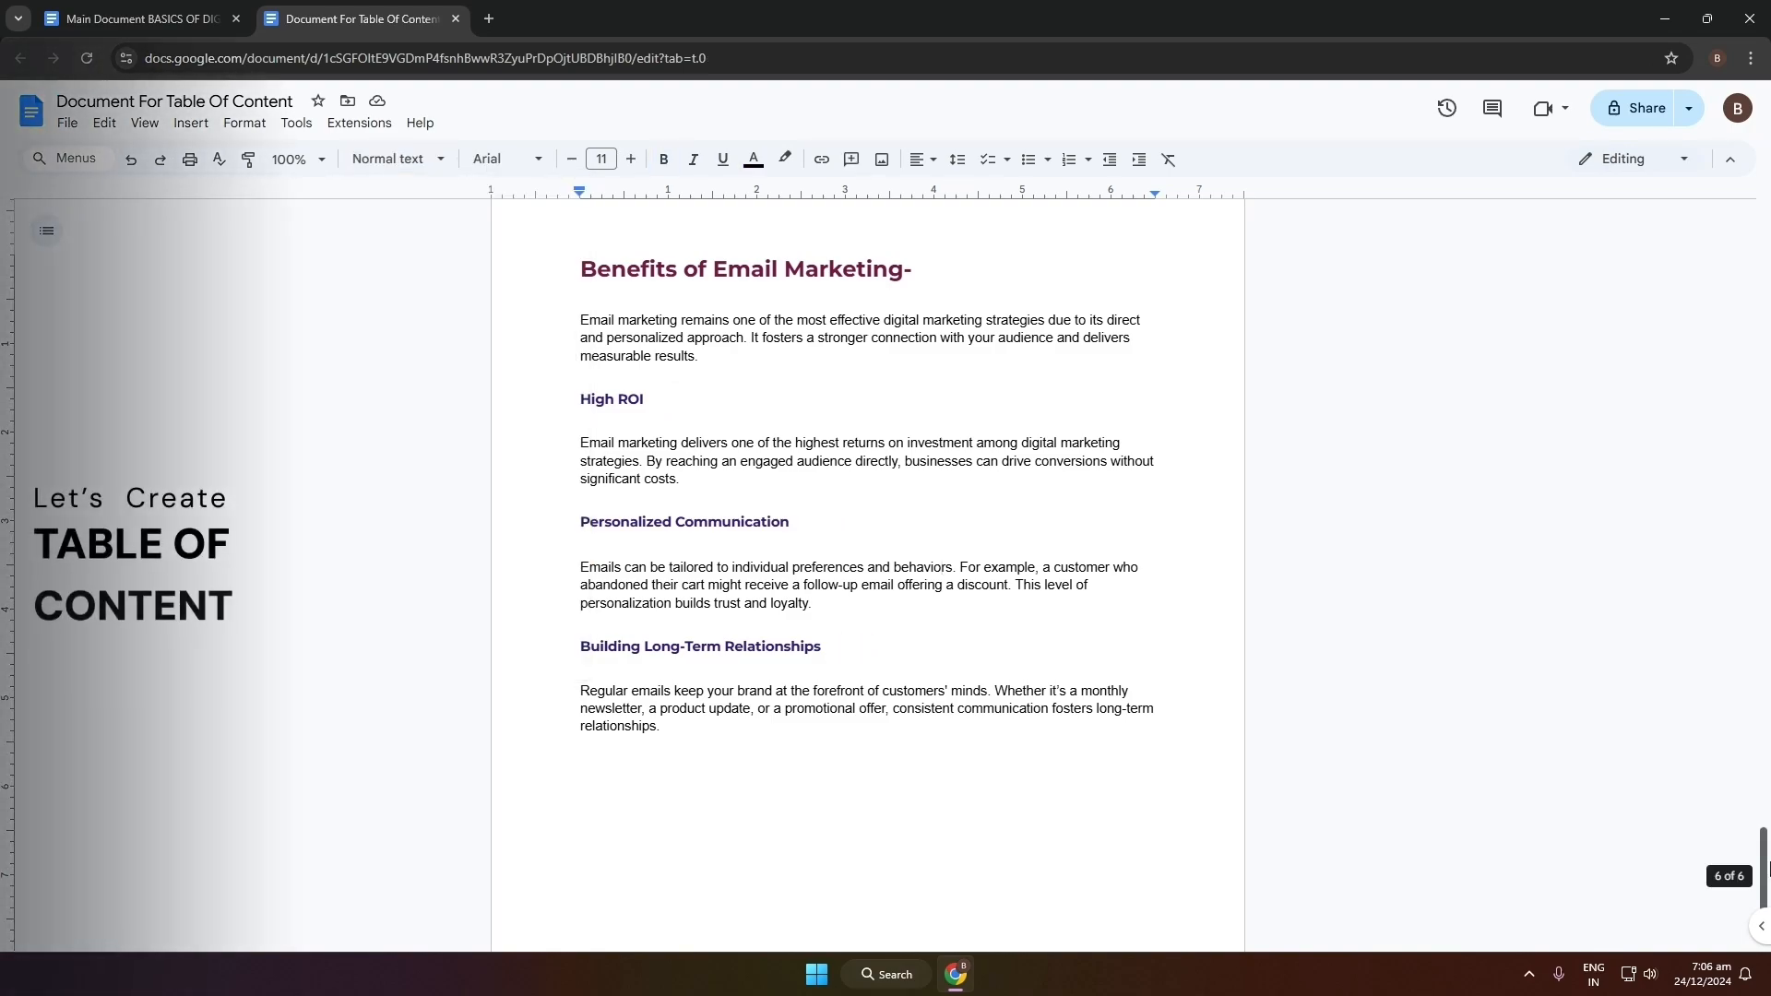
Add a blank line below the title "BASICS OF DIGITAL MARKETING" and set its font size to 14
{"action": "left_click_drag", "start_coordinate": [1763, 869], "coordinate": [1764, 231]}
{"action": "left_click", "coordinate": [1005, 519]}
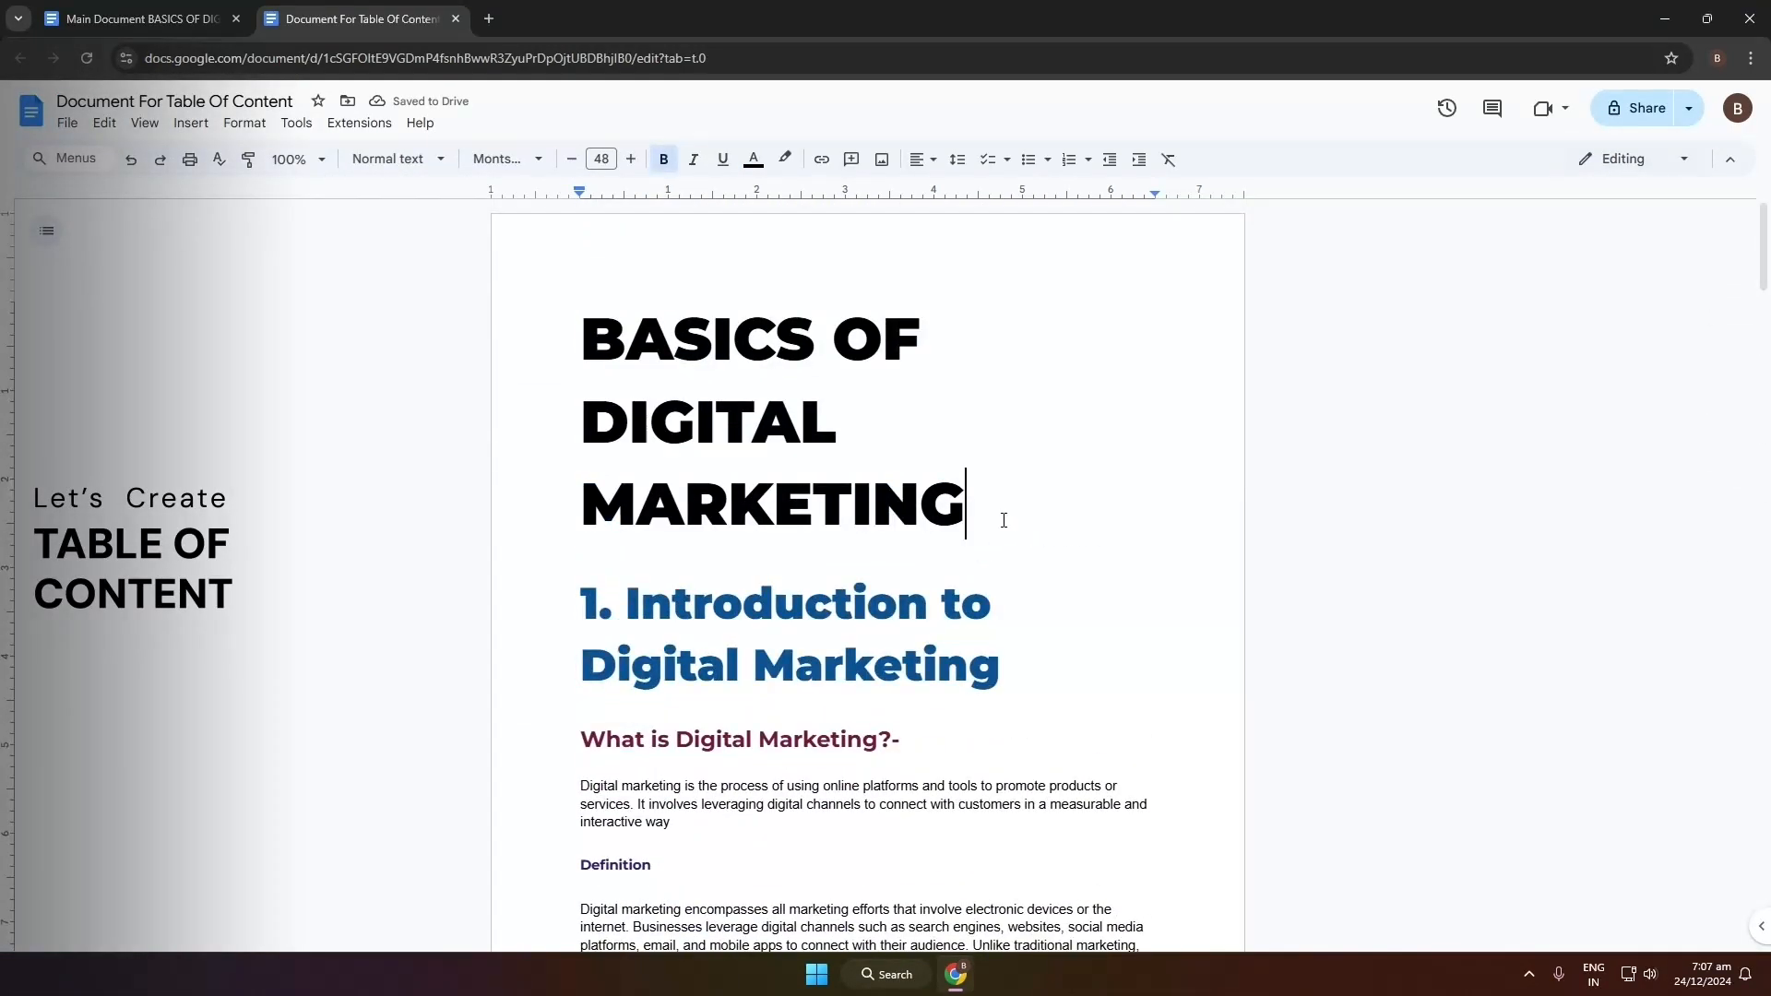
{"action": "key", "text": "Return"}
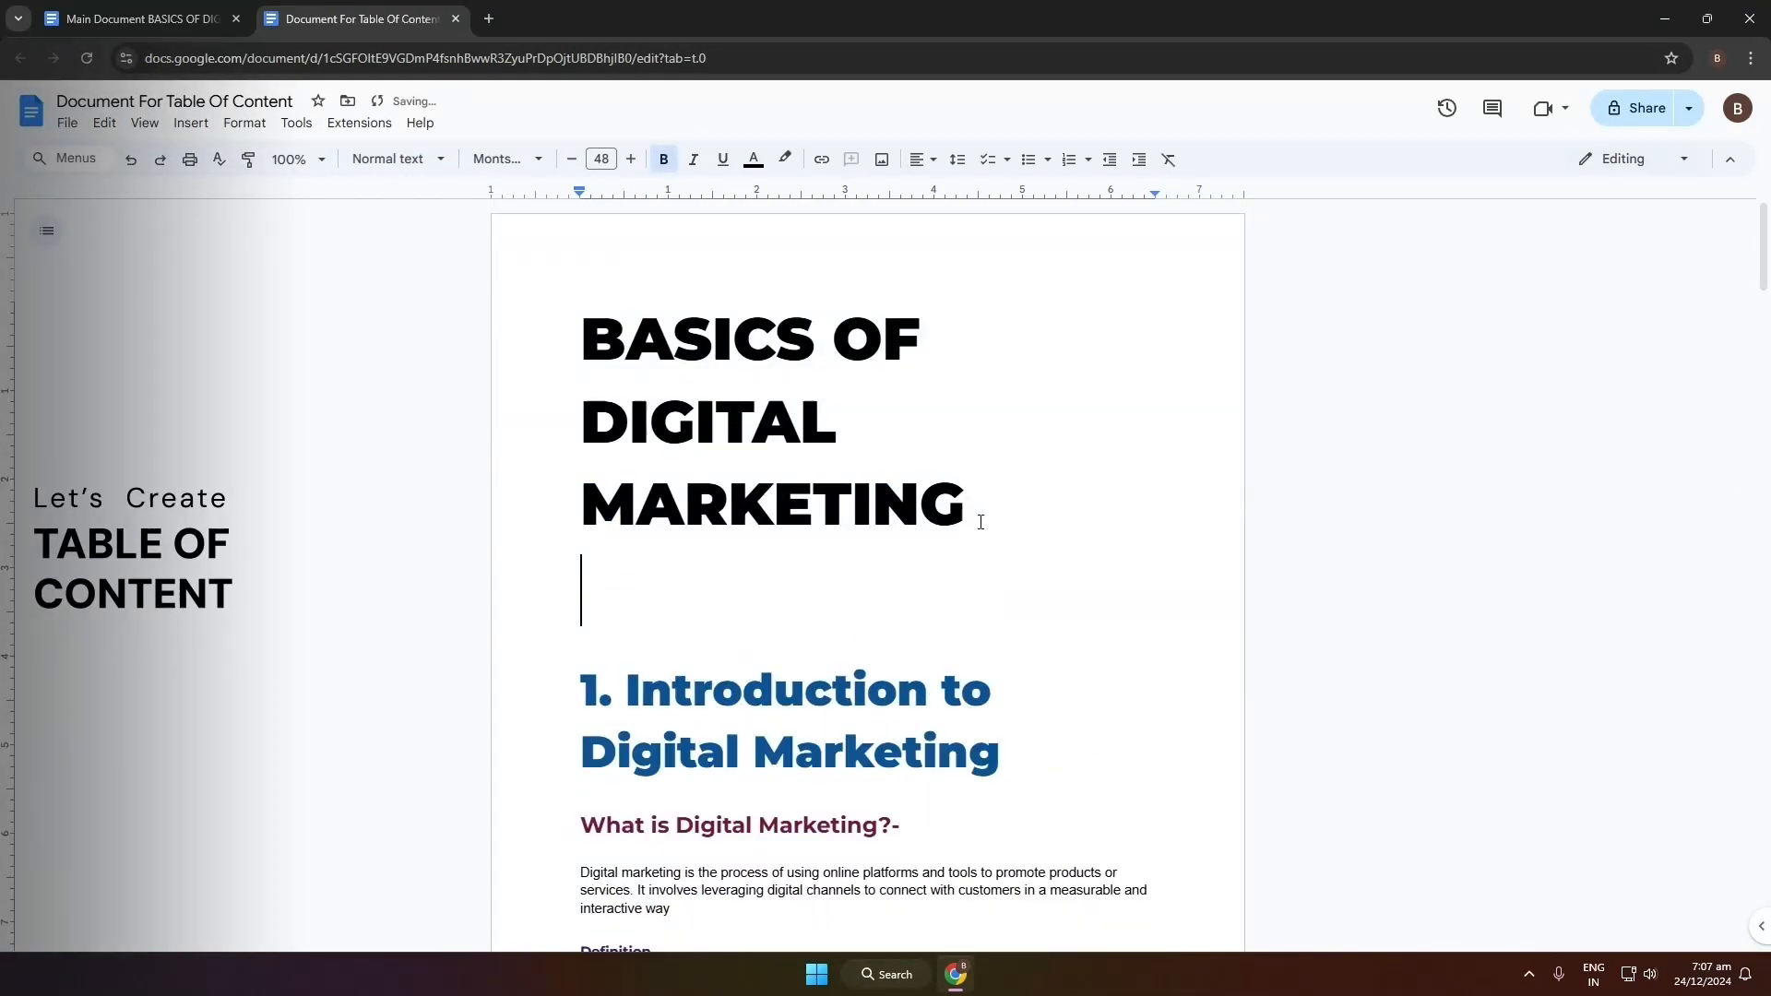
{"action": "left_click", "coordinate": [603, 158]}
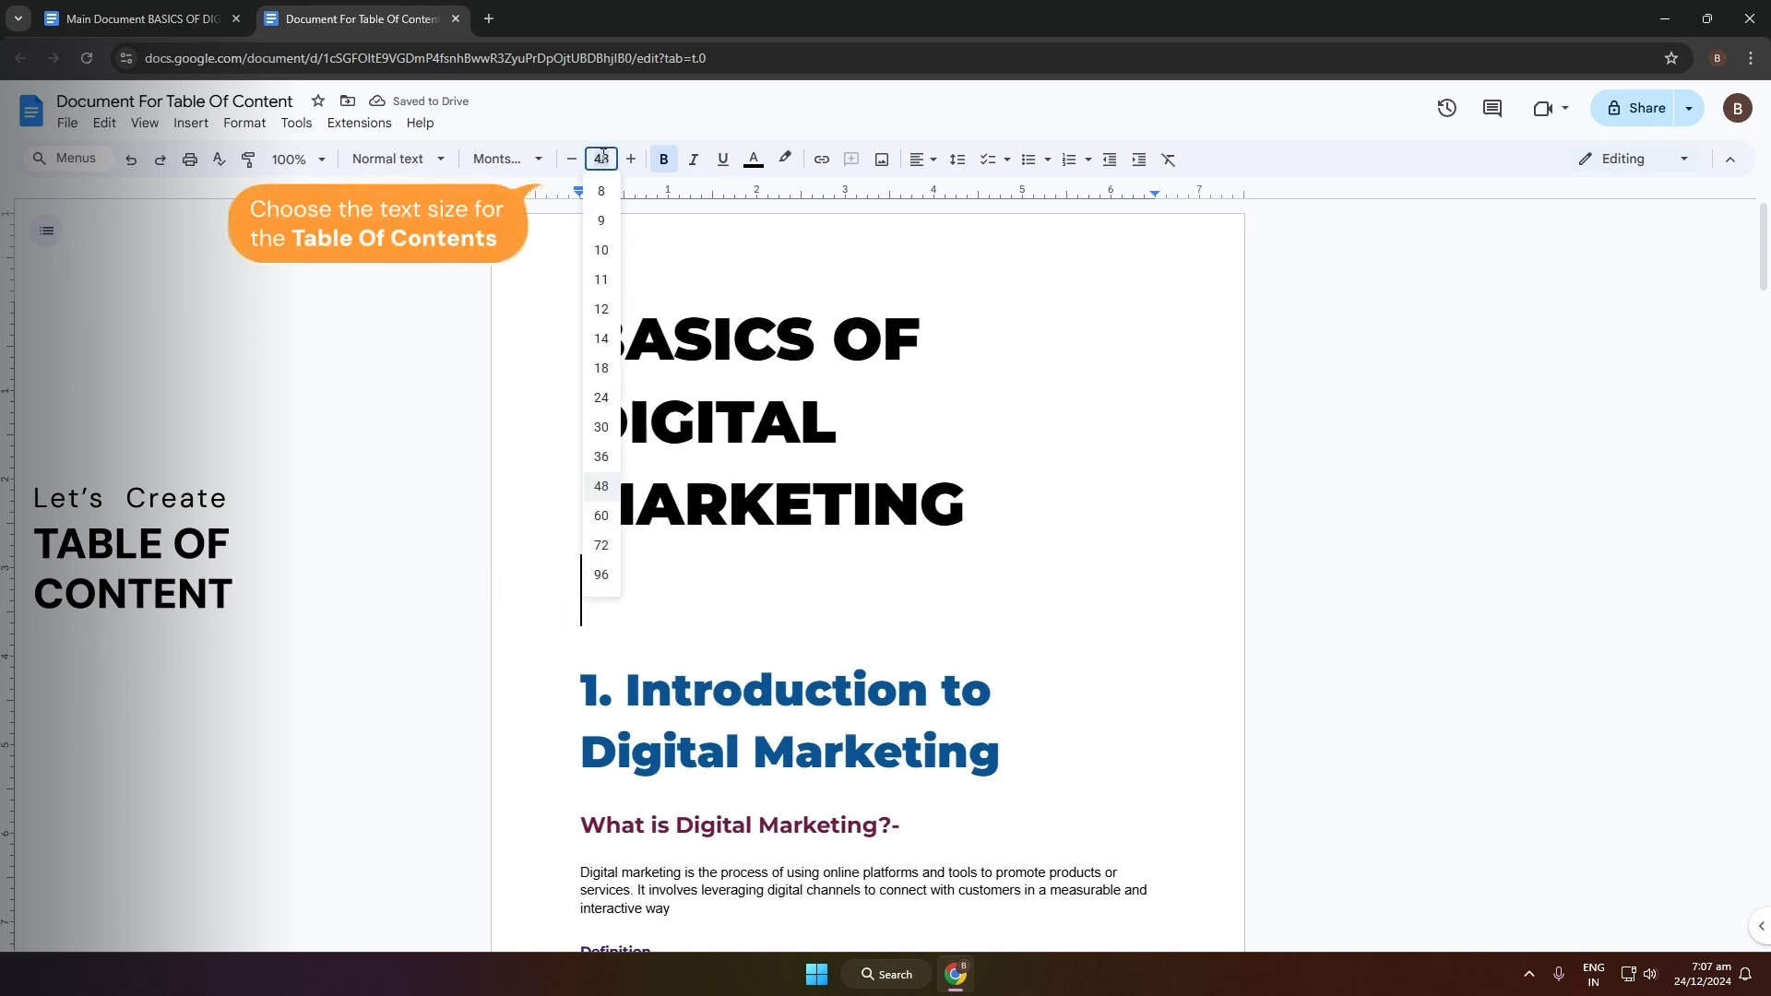
{"action": "left_click", "coordinate": [601, 338]}
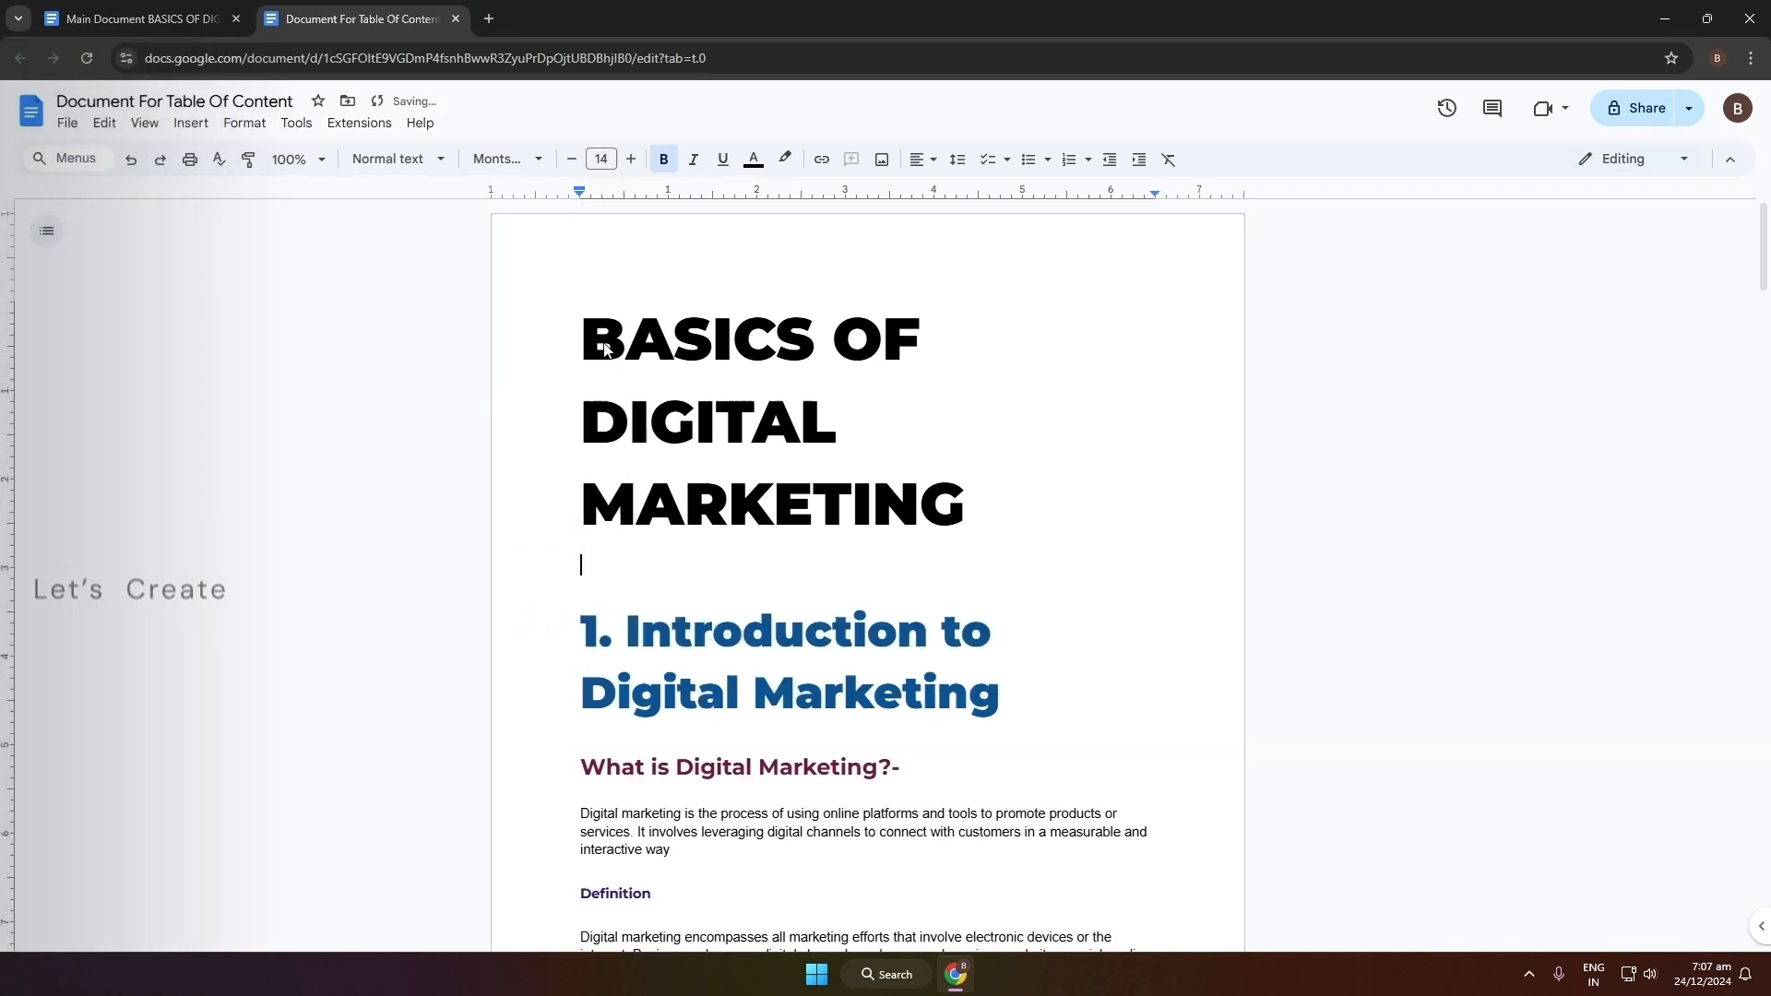
Insert a table of contents on the blank line in the plain layout with page numbers and no tab leaders
{"action": "left_click", "coordinate": [191, 123]}
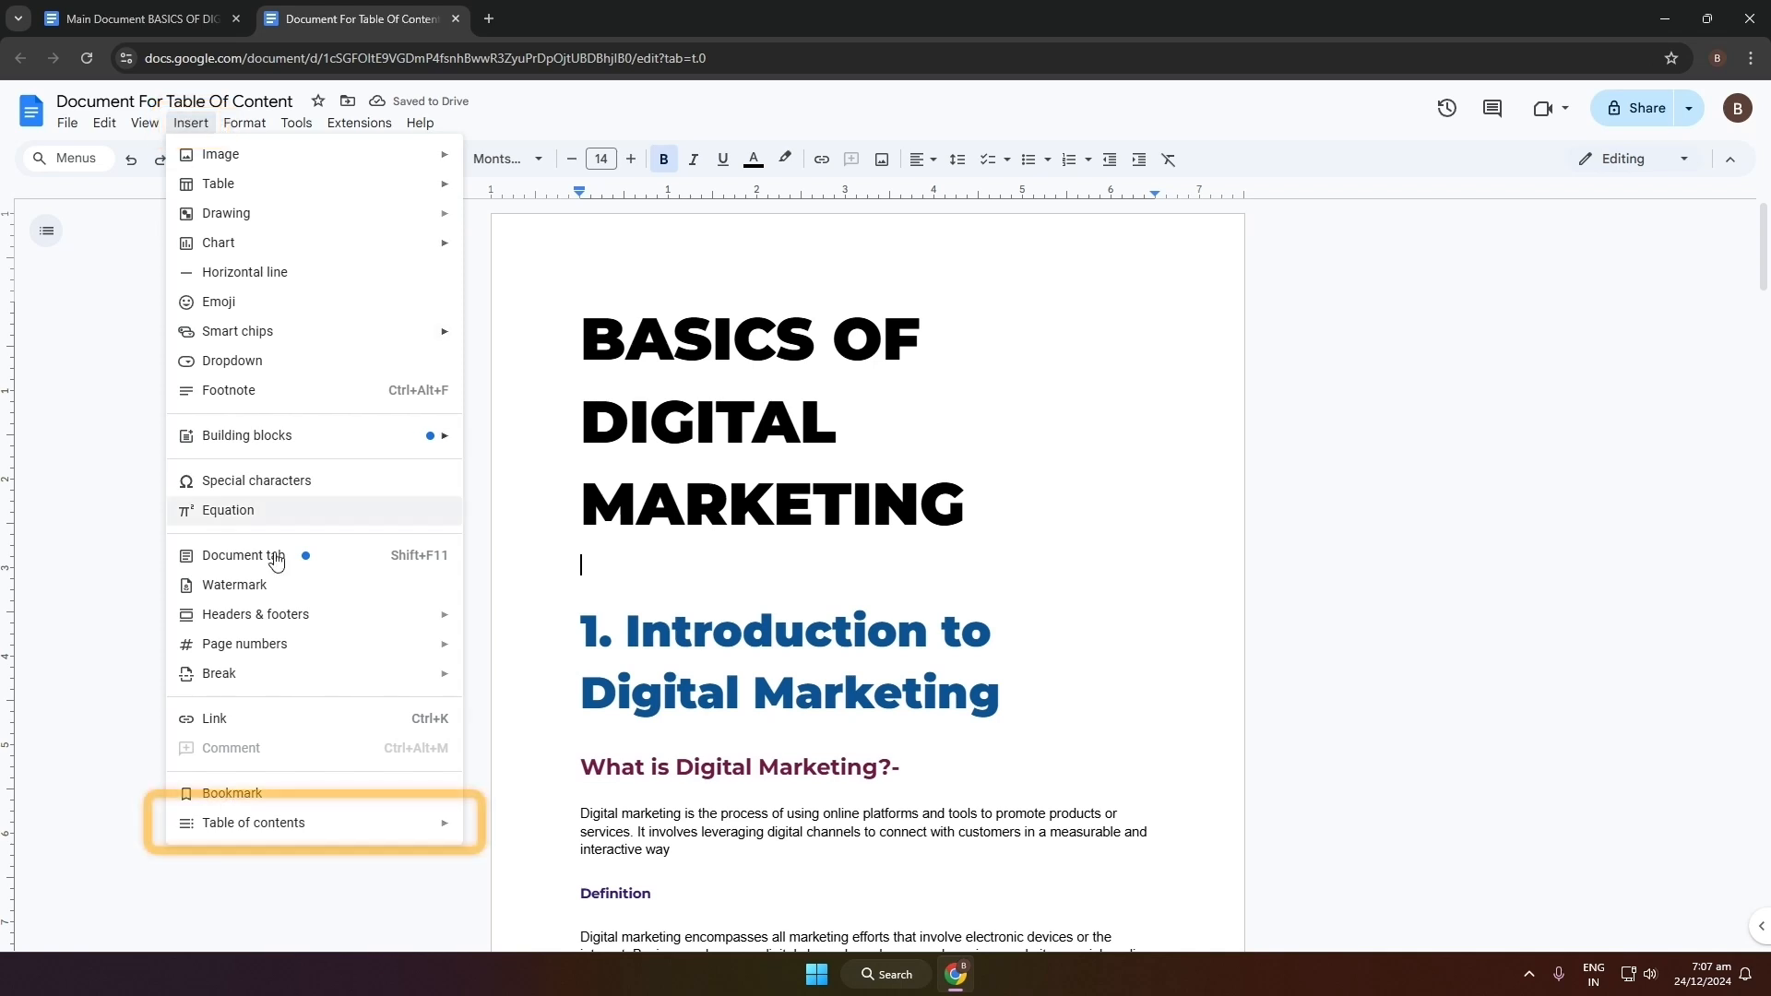
{"action": "mouse_move", "coordinate": [367, 835]}
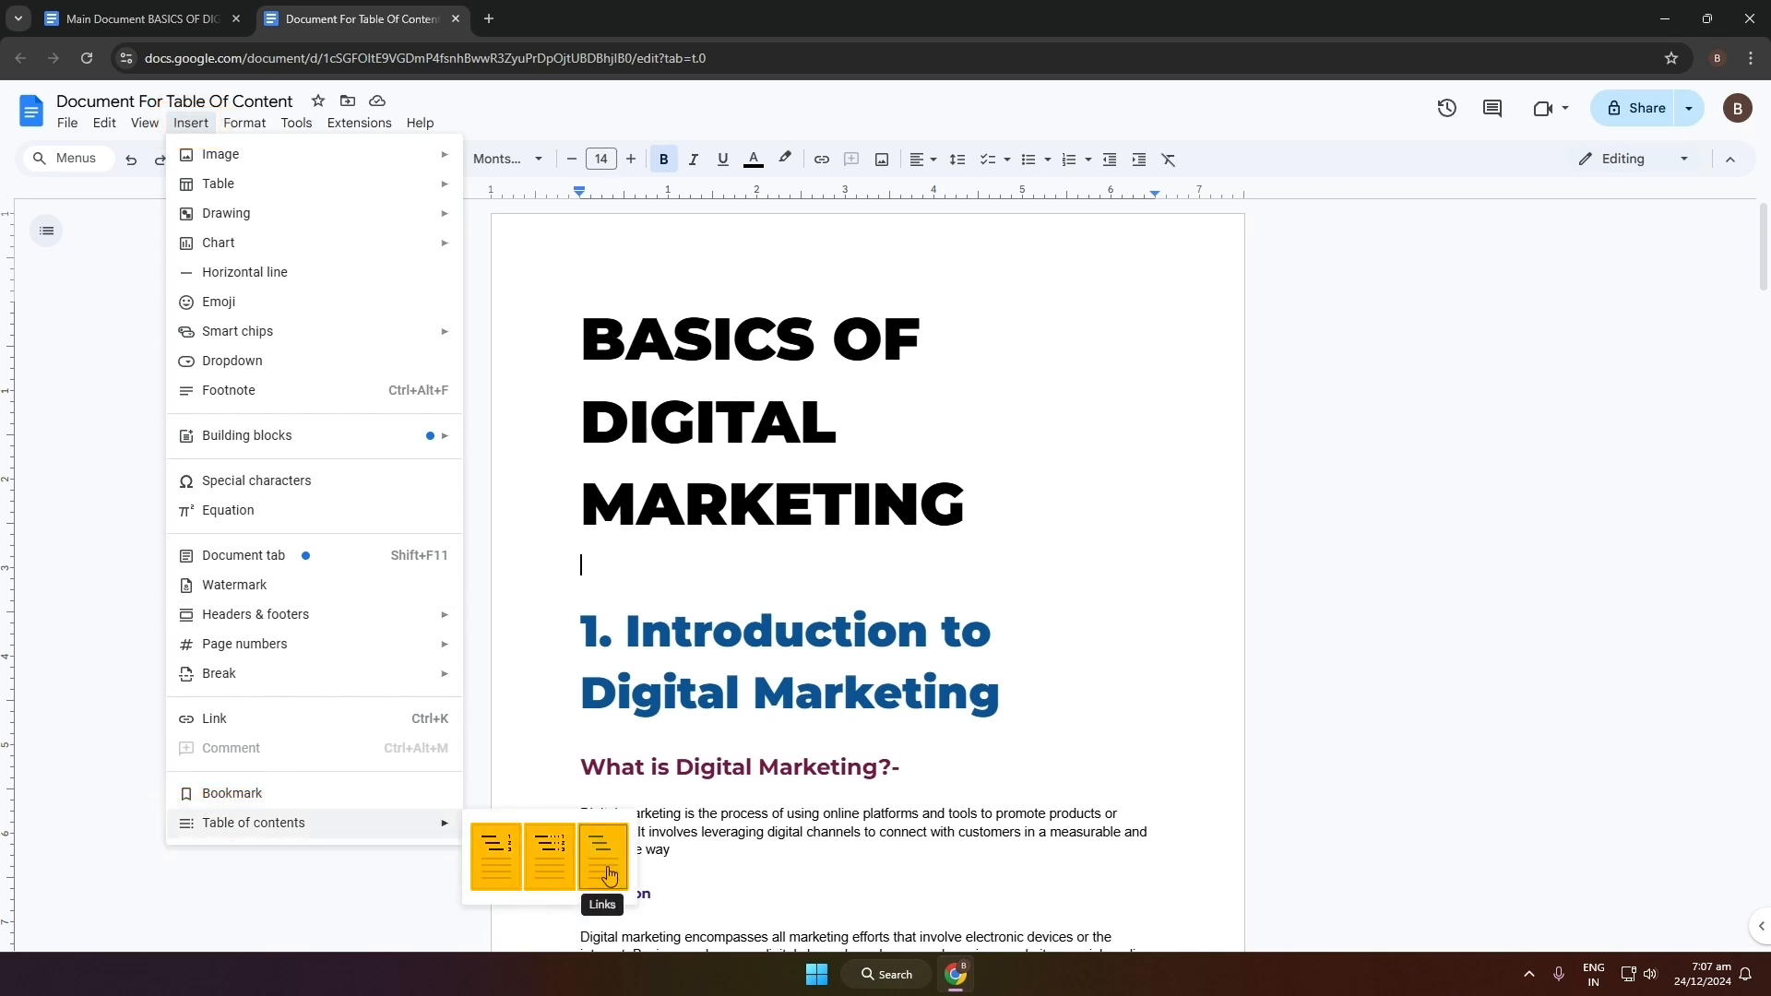
{"action": "left_click", "coordinate": [490, 874]}
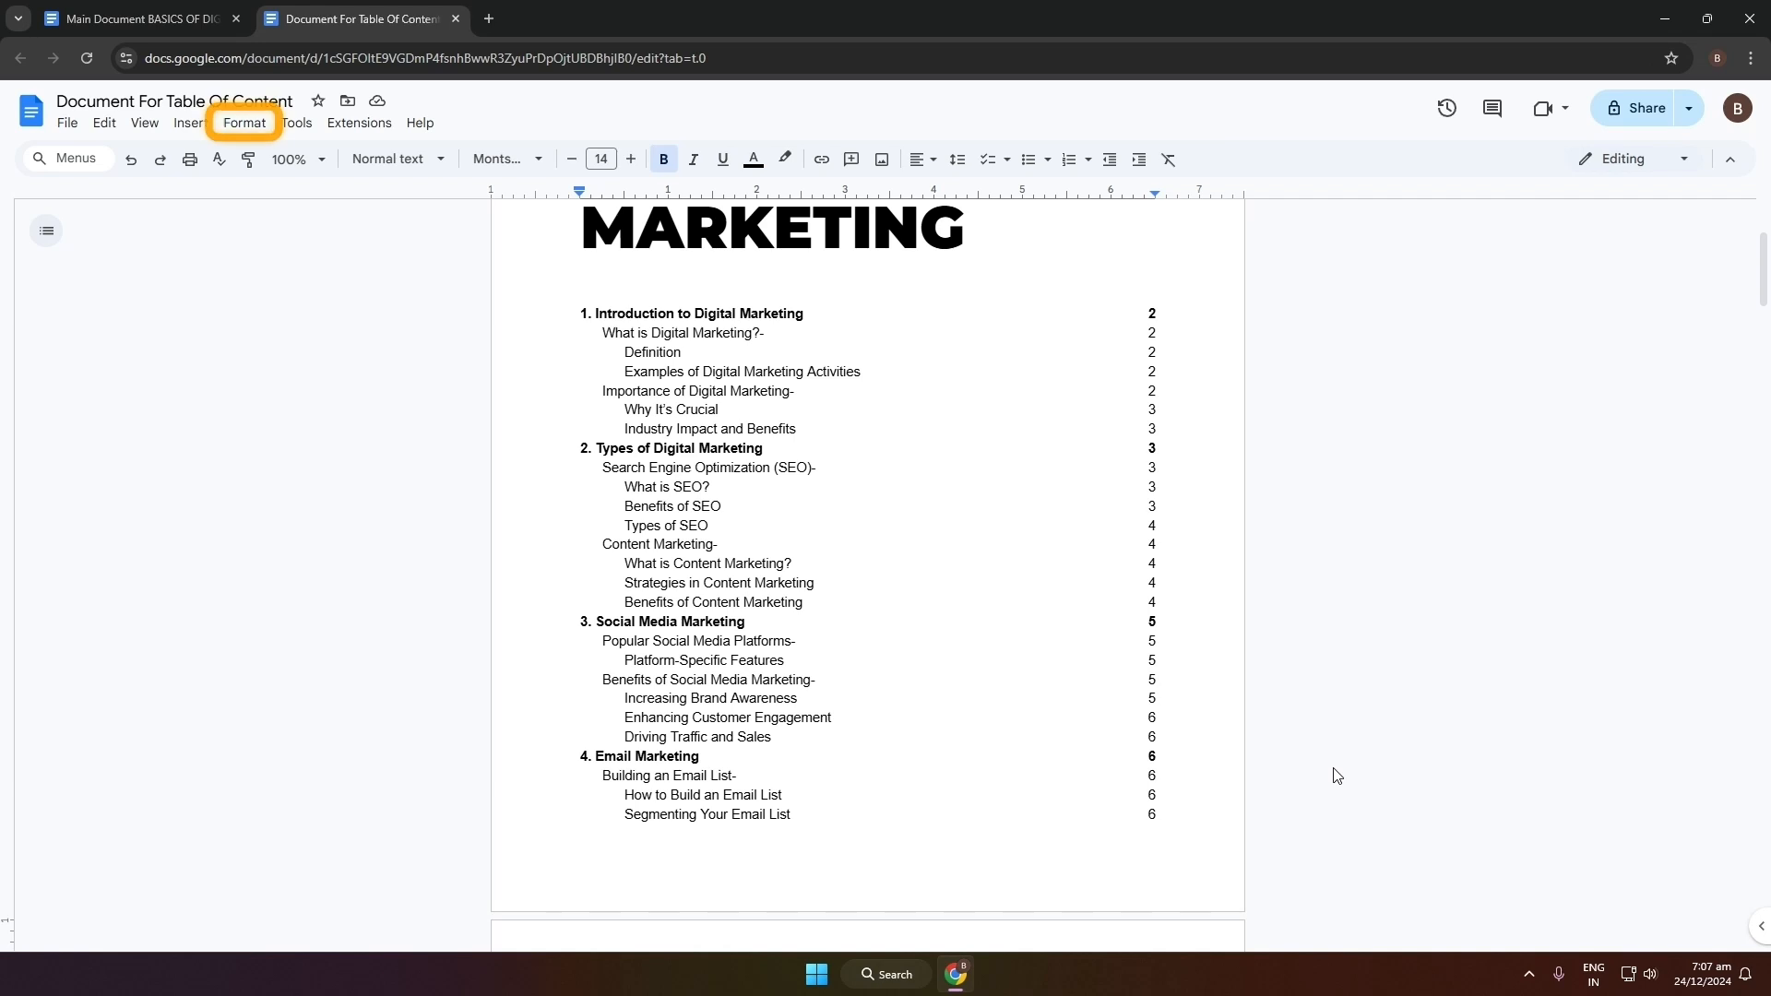
Show the paragraph style options for the table of contents
{"action": "double_click", "coordinate": [1199, 621]}
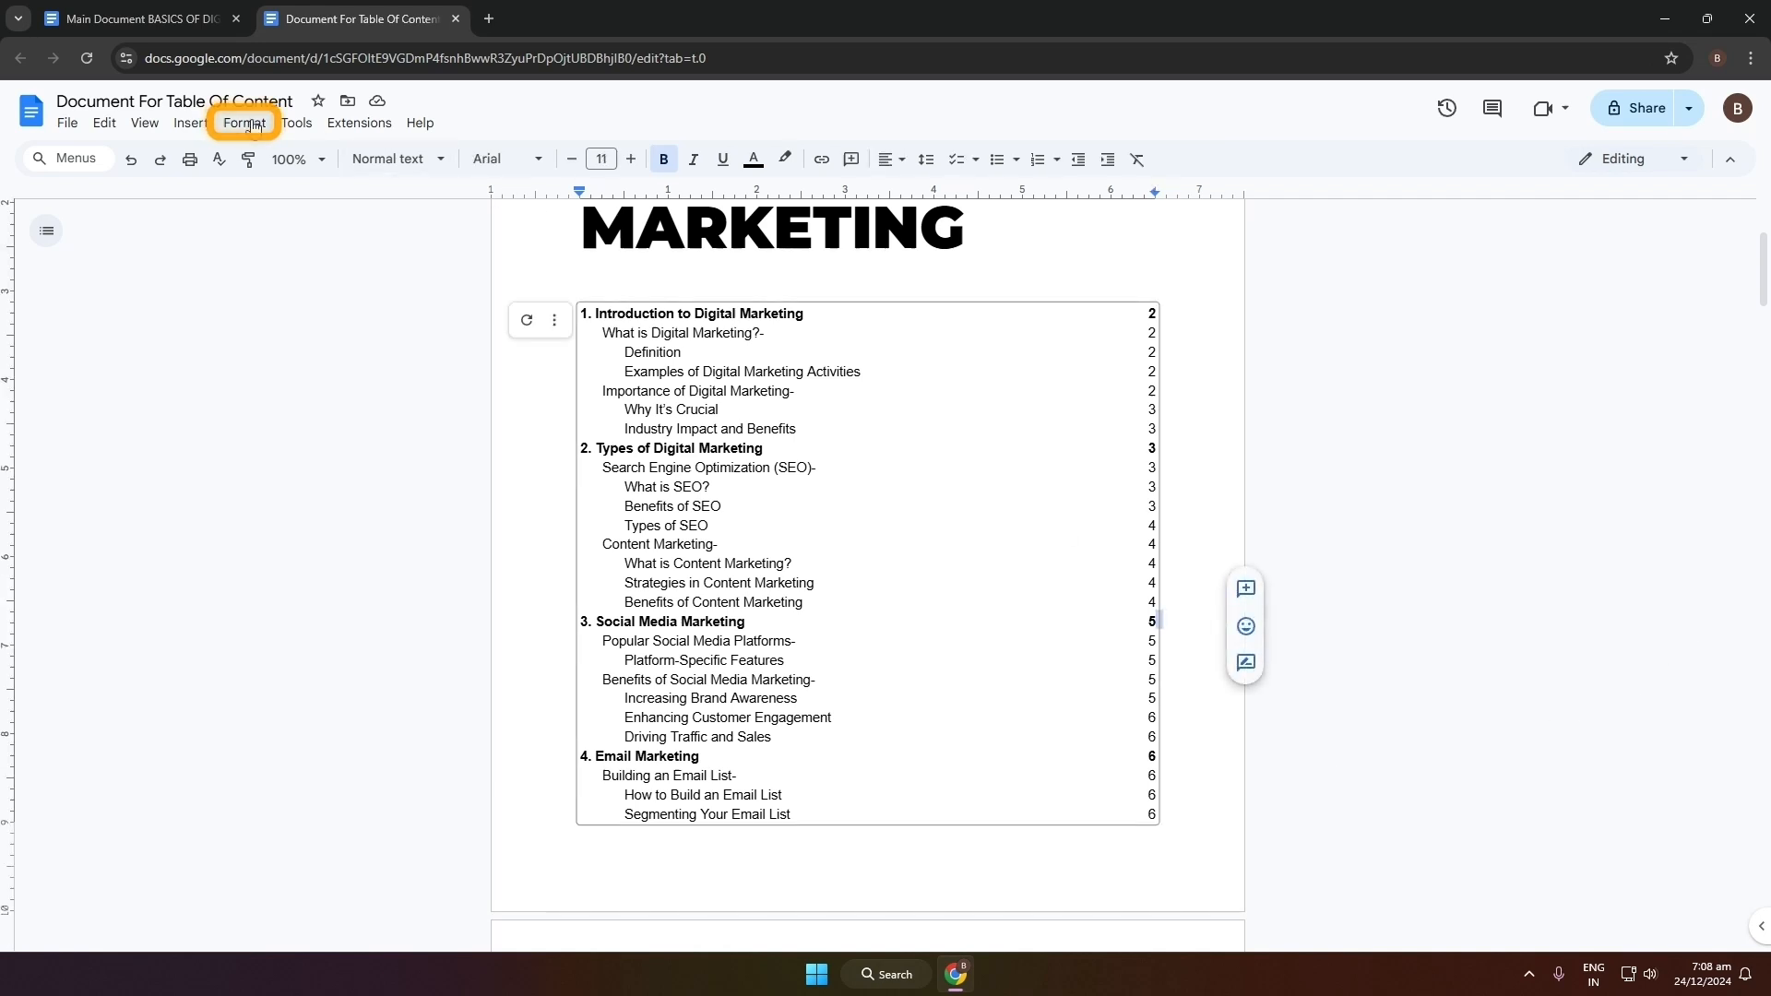
{"action": "left_click", "coordinate": [254, 126]}
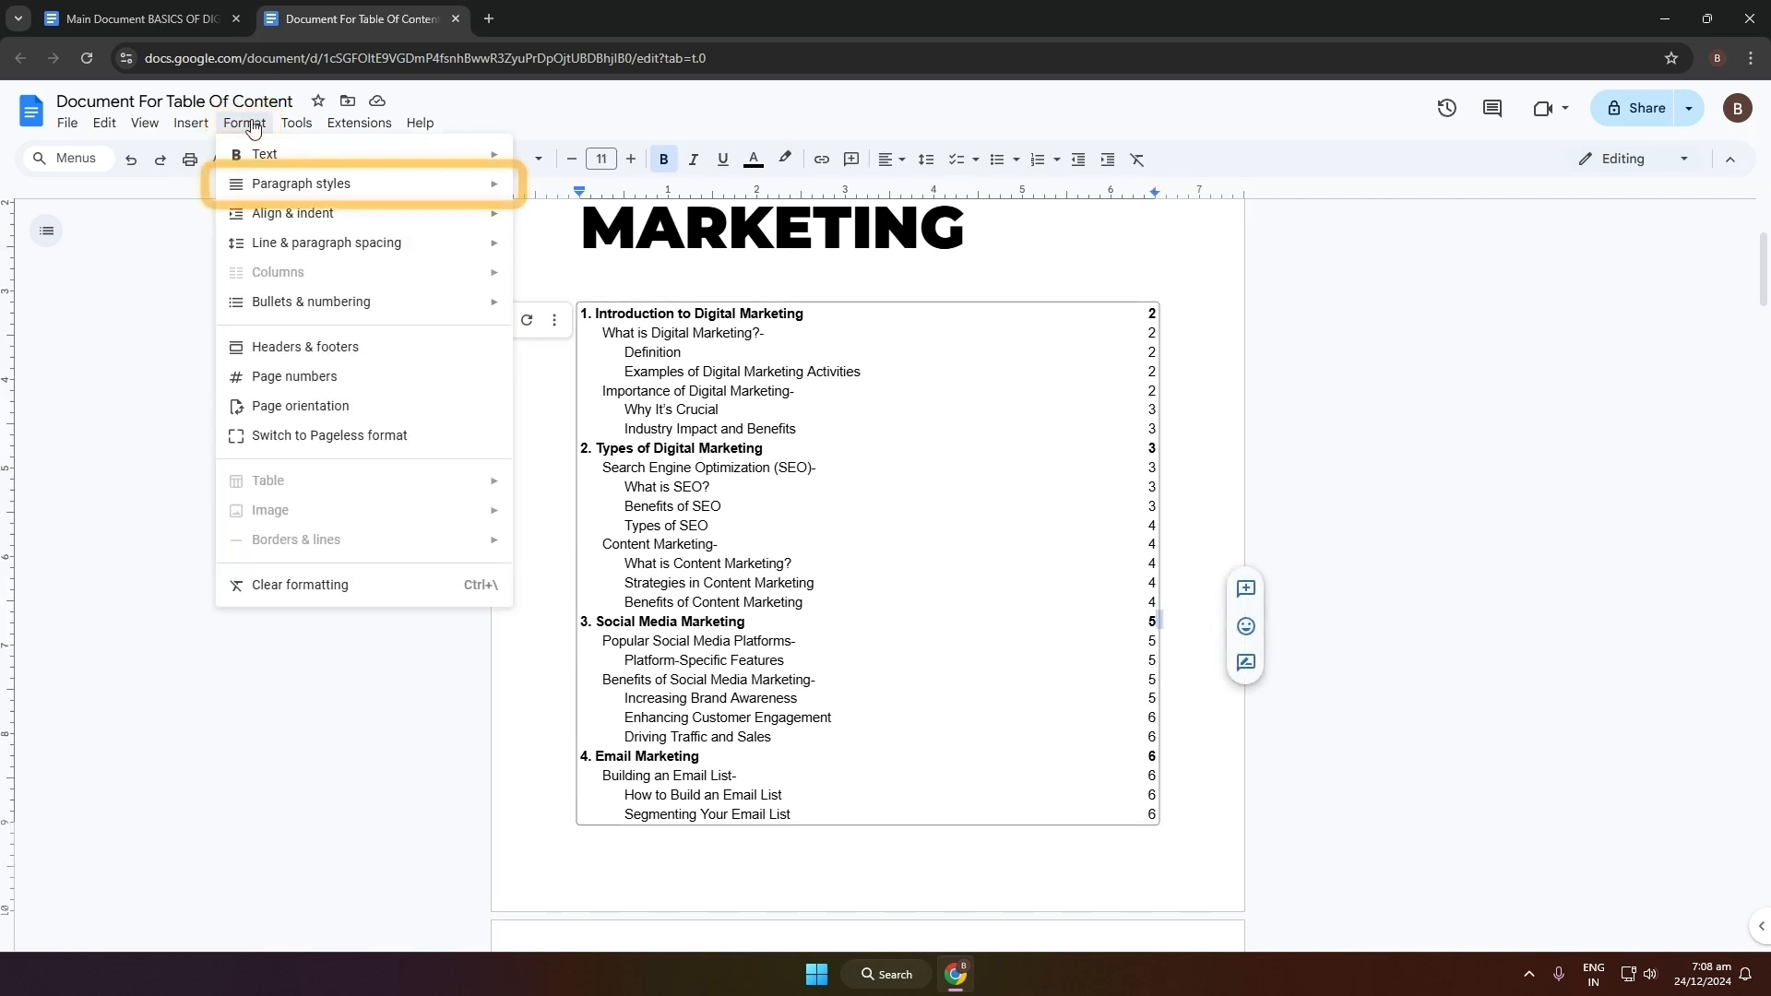
{"action": "mouse_move", "coordinate": [275, 191]}
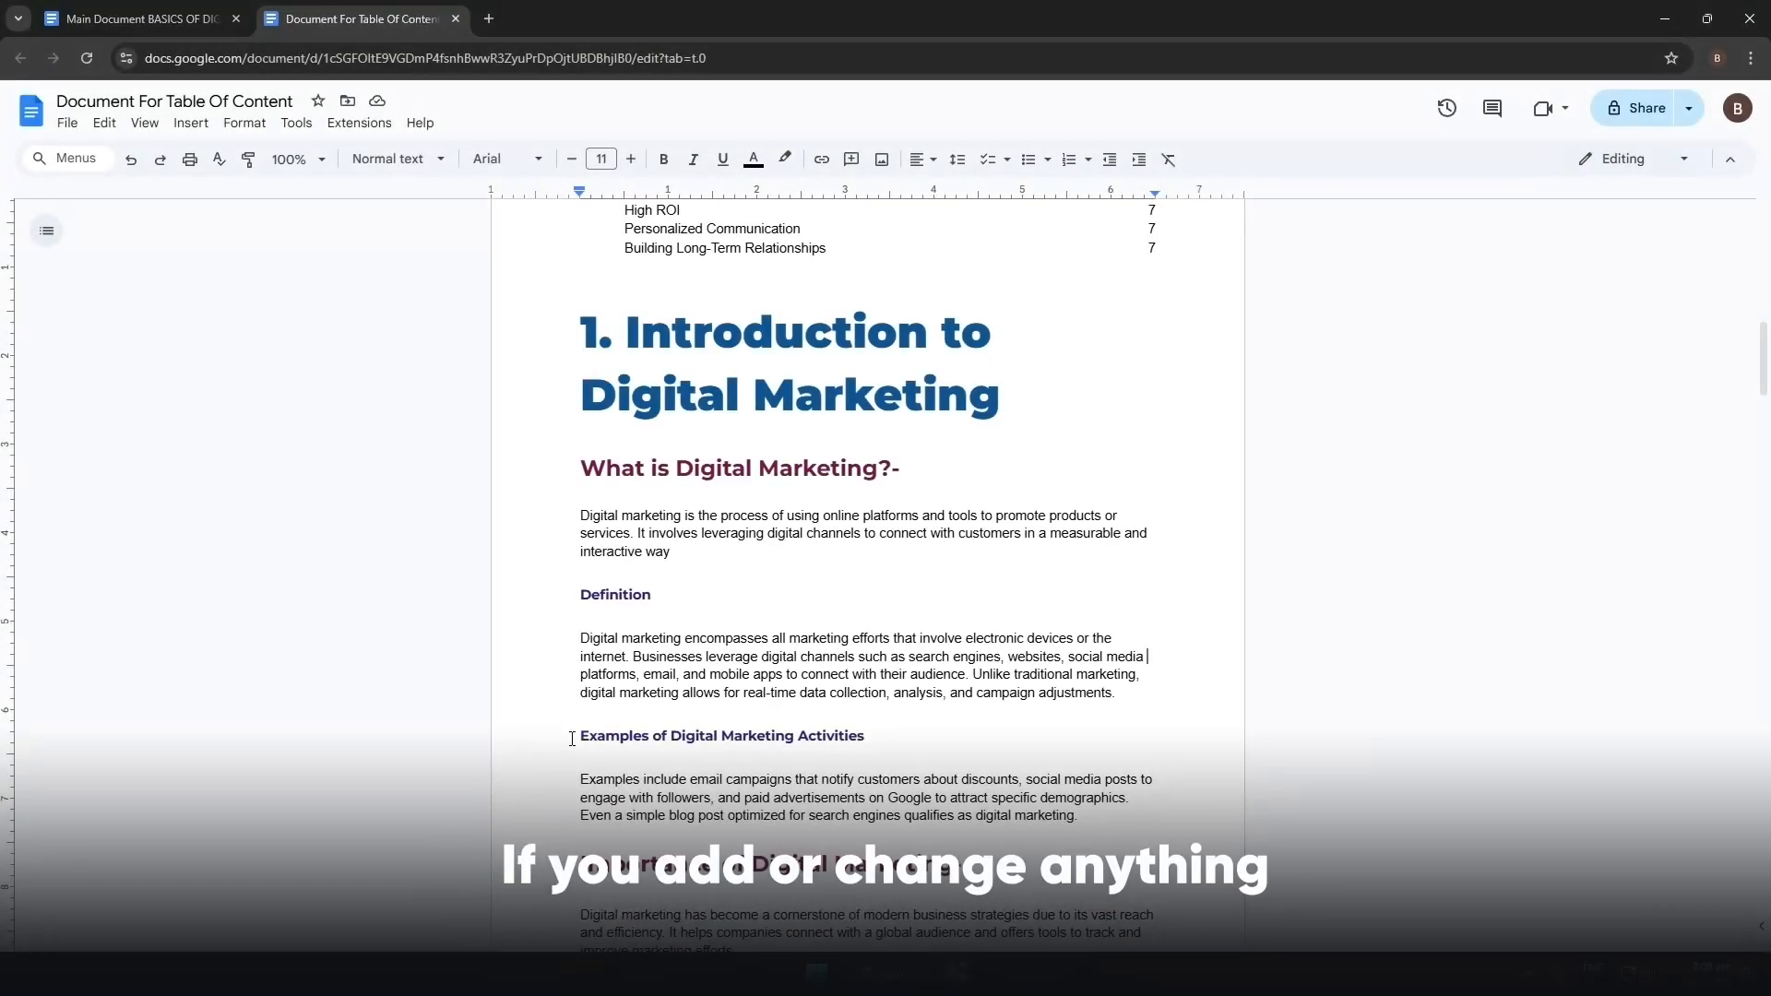
Apply the Heading 4 style to the subheading "Examples of Digital Marketing Activities"
{"action": "left_click_drag", "start_coordinate": [572, 738], "coordinate": [867, 738]}
{"action": "left_click", "coordinate": [396, 158]}
{"action": "mouse_move", "coordinate": [447, 620]}
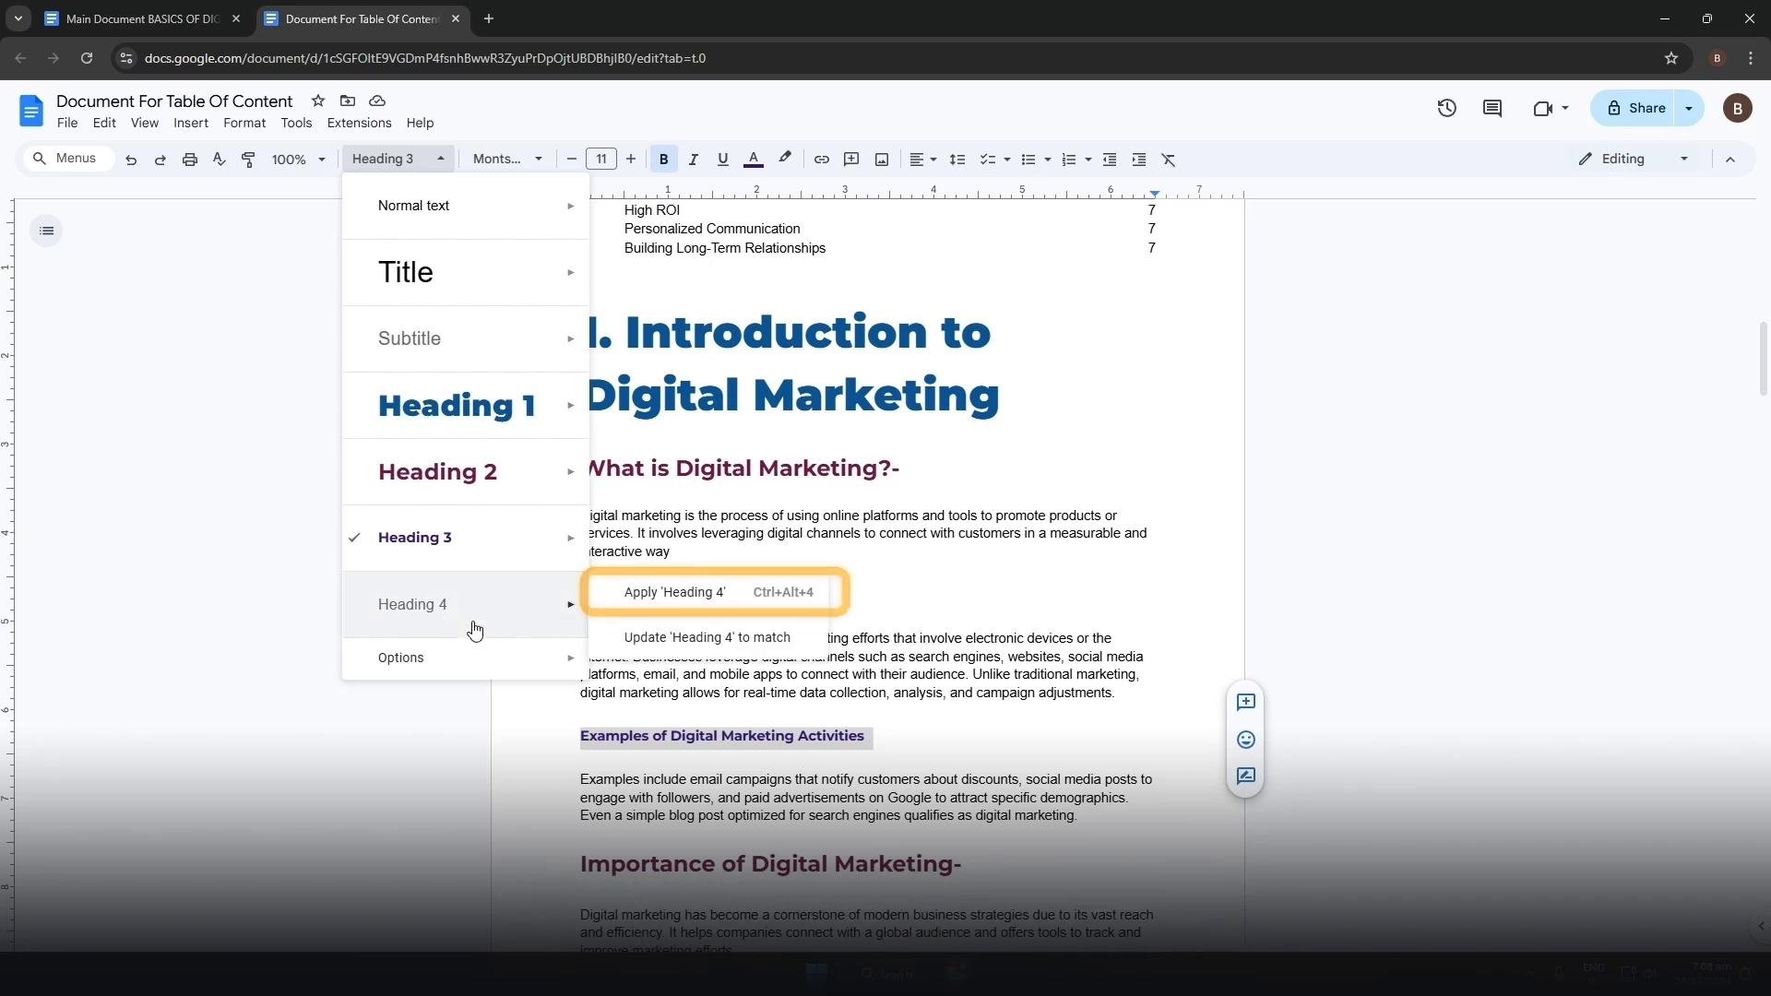
{"action": "left_click", "coordinate": [661, 593]}
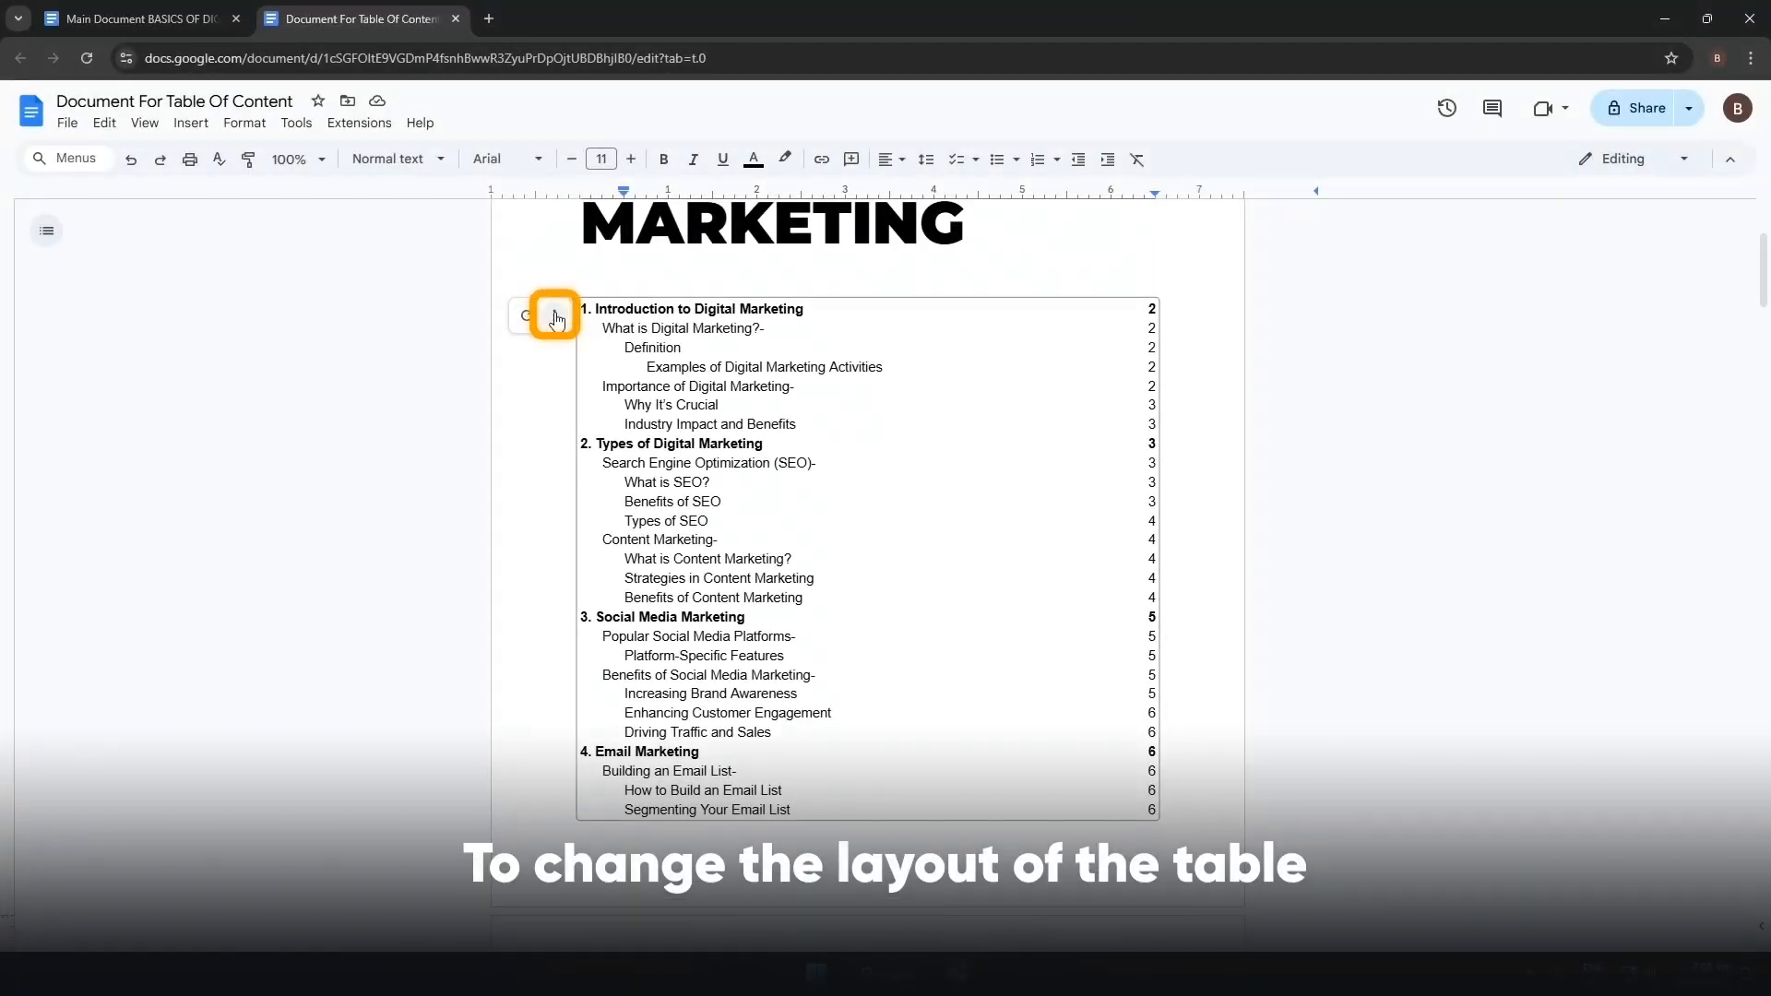
Try the dotted-leader and links layouts on the table of contents and return it to the plain layout with page numbers
{"action": "left_click", "coordinate": [557, 318]}
{"action": "left_click", "coordinate": [598, 387]}
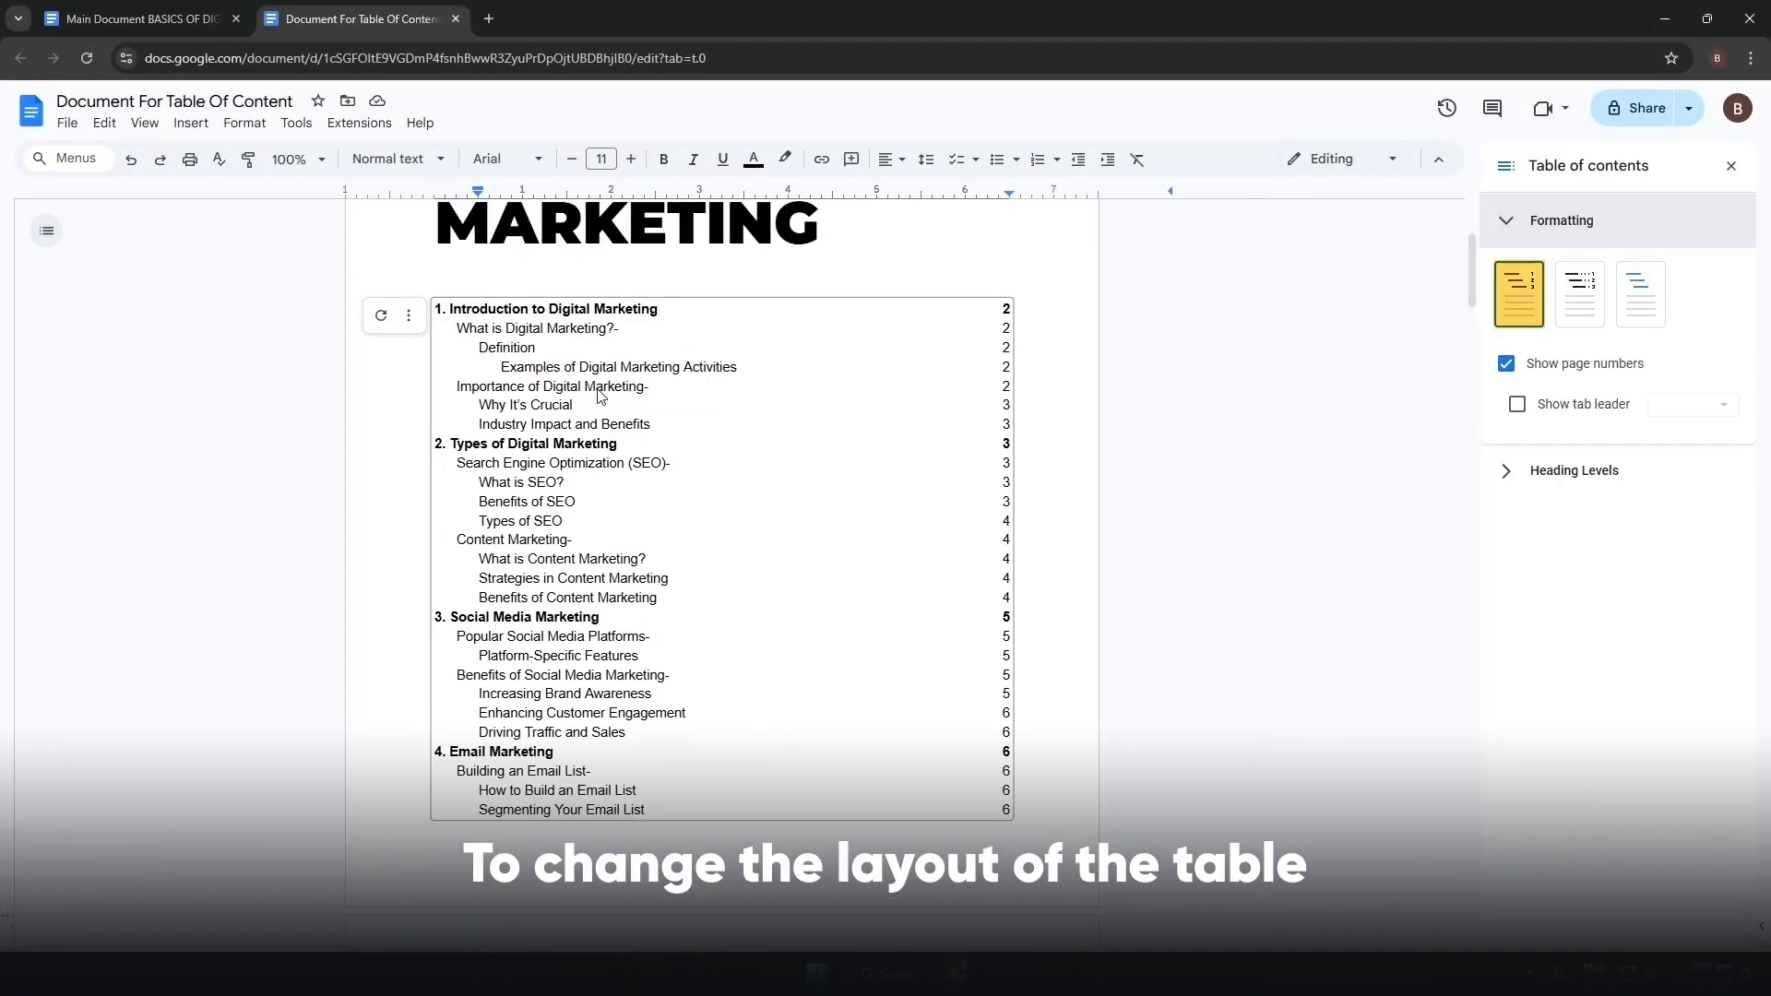
{"action": "left_click", "coordinate": [1568, 307]}
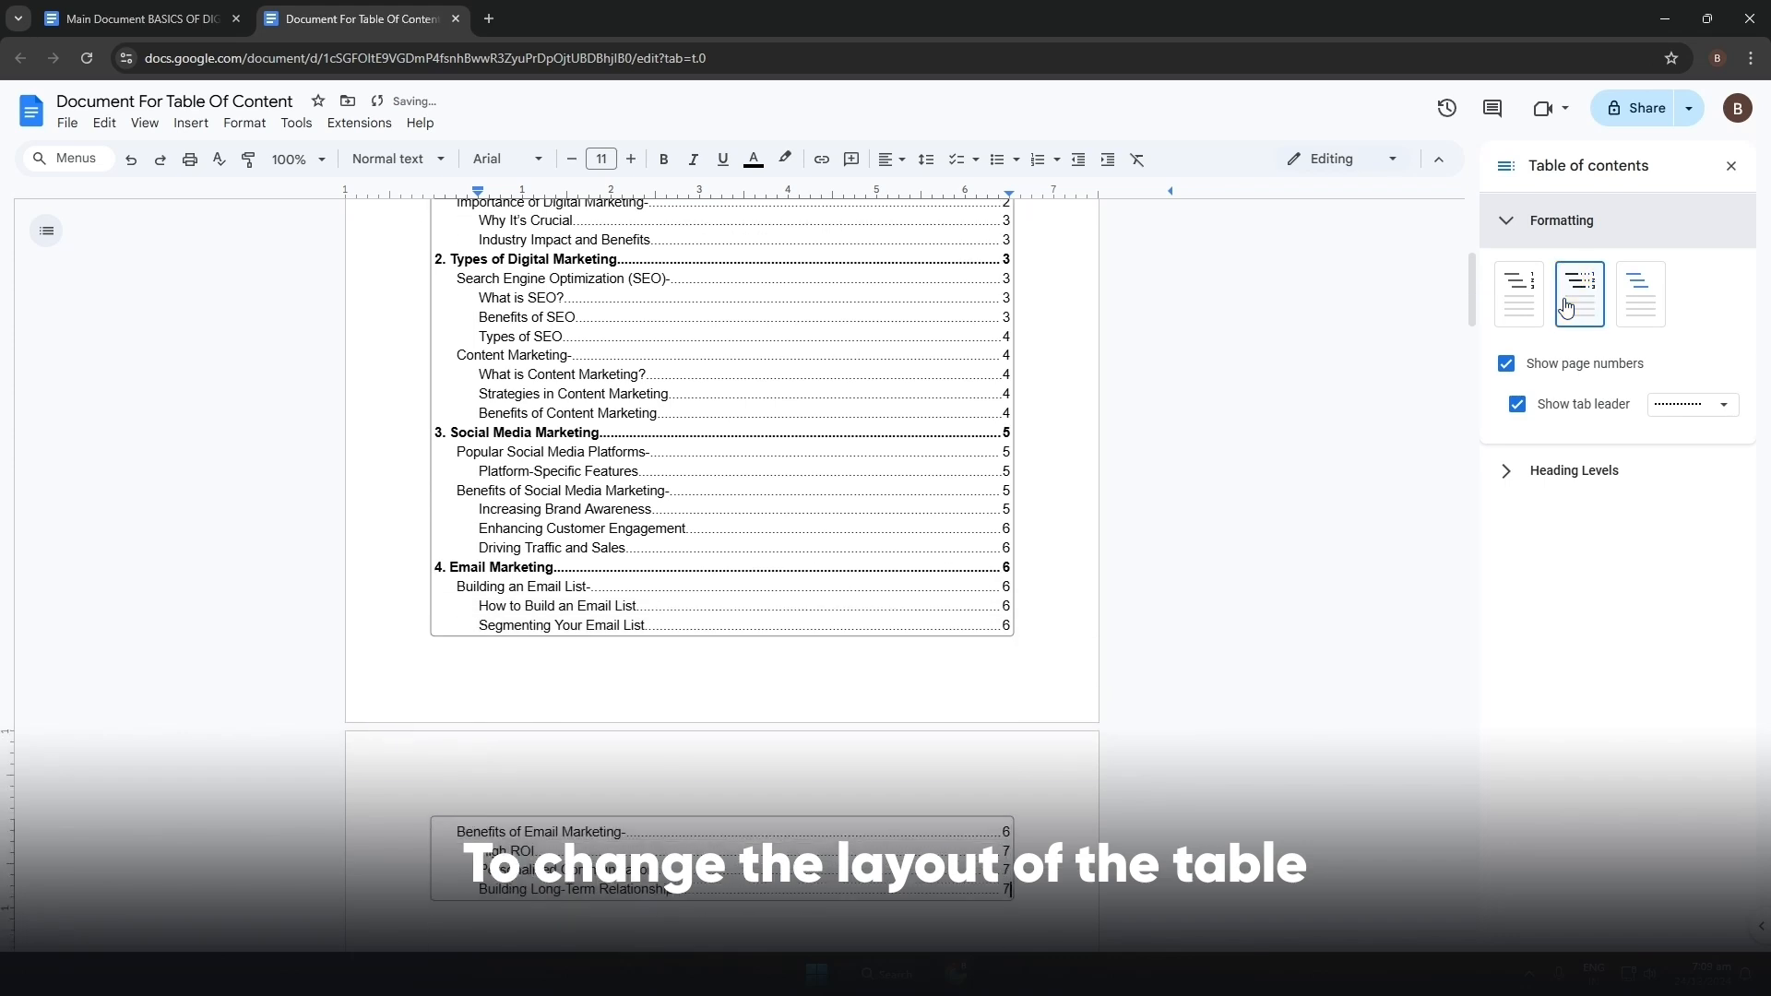
{"action": "left_click", "coordinate": [1641, 314]}
{"action": "left_click", "coordinate": [1576, 315]}
{"action": "left_click", "coordinate": [1522, 318]}
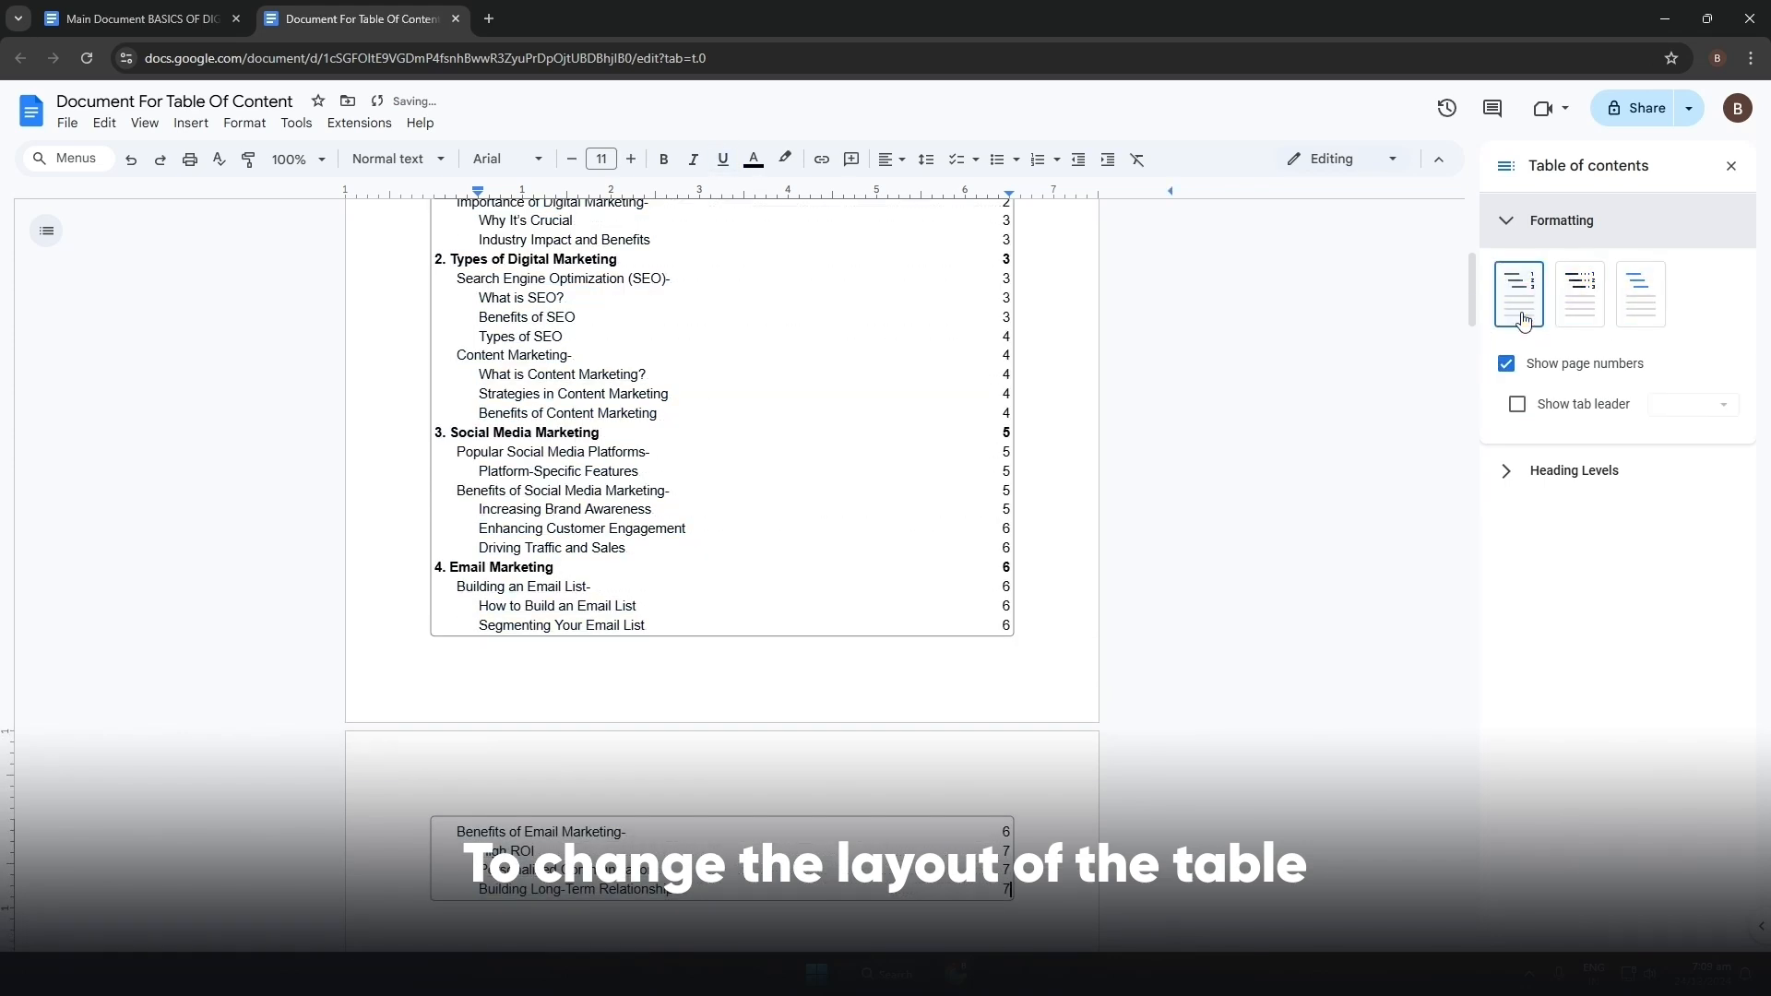
Format the four numbered first-level entries in the table of contents in blue Roboto Bold, size 14
{"action": "scroll", "coordinate": [1278, 572], "scroll_direction": "up", "scroll_amount": 5}
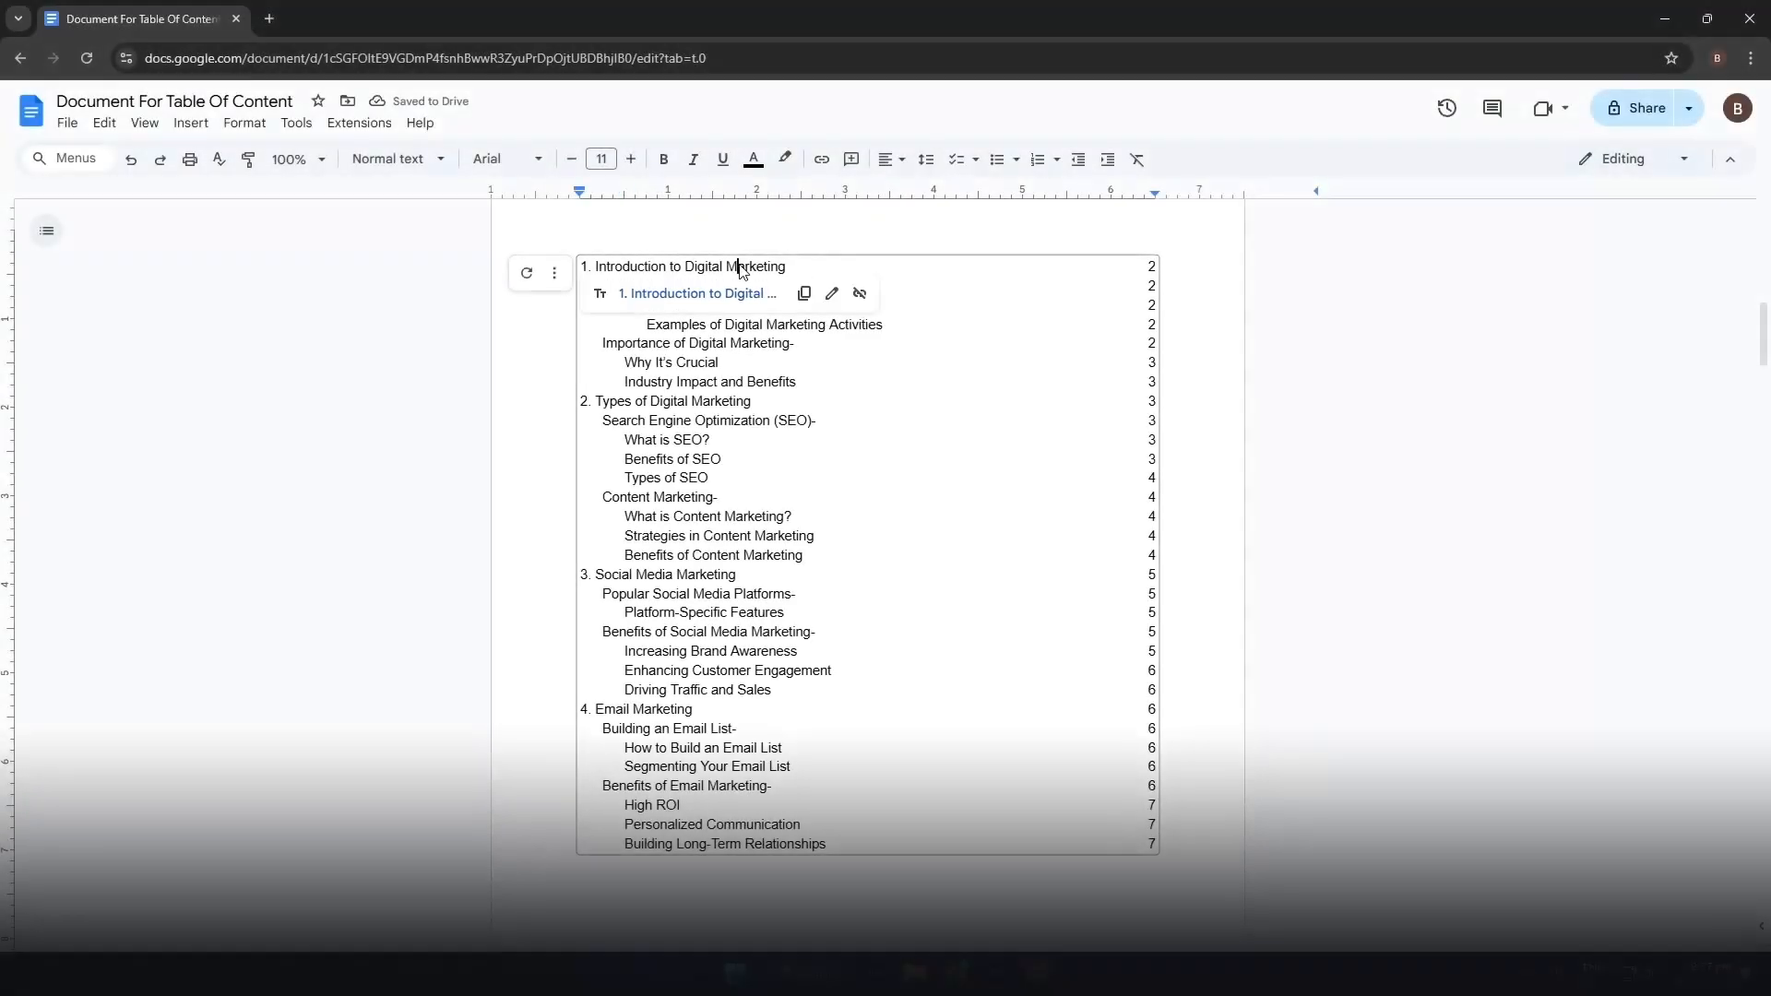
{"action": "left_click", "coordinate": [682, 403], "text": "ctrl"}
{"action": "left_click", "coordinate": [636, 581], "text": "ctrl"}
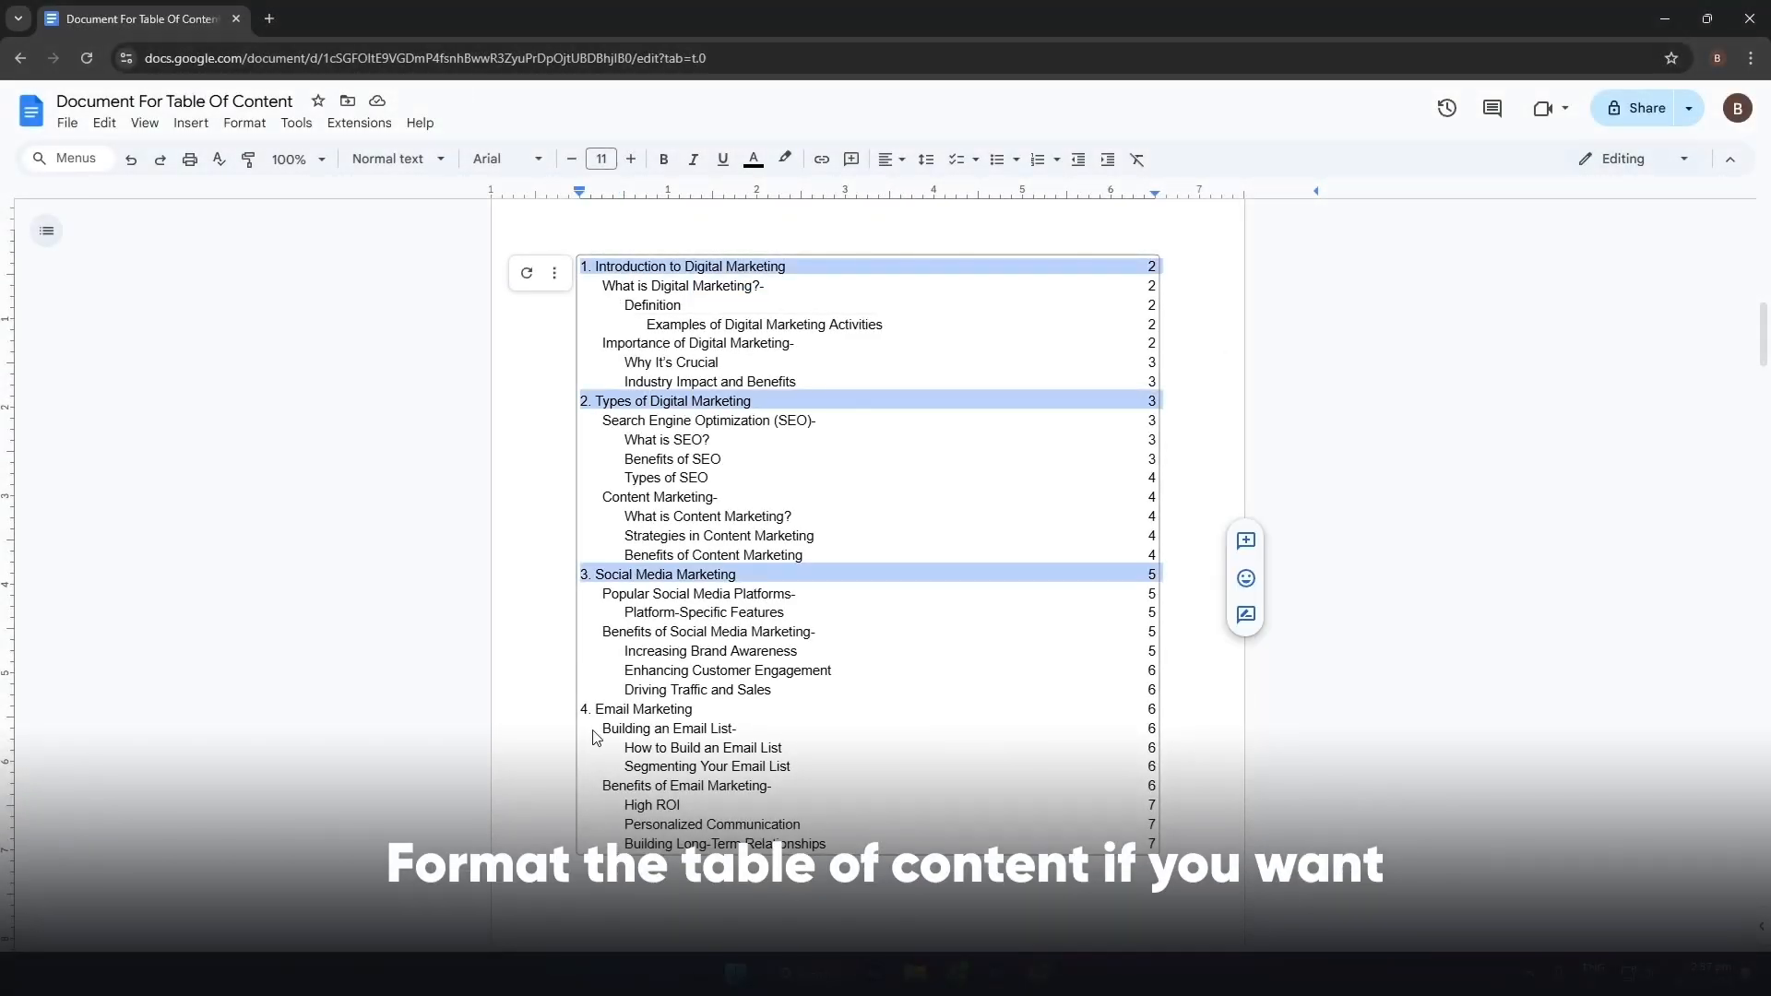
{"action": "left_click", "coordinate": [634, 713], "text": "ctrl"}
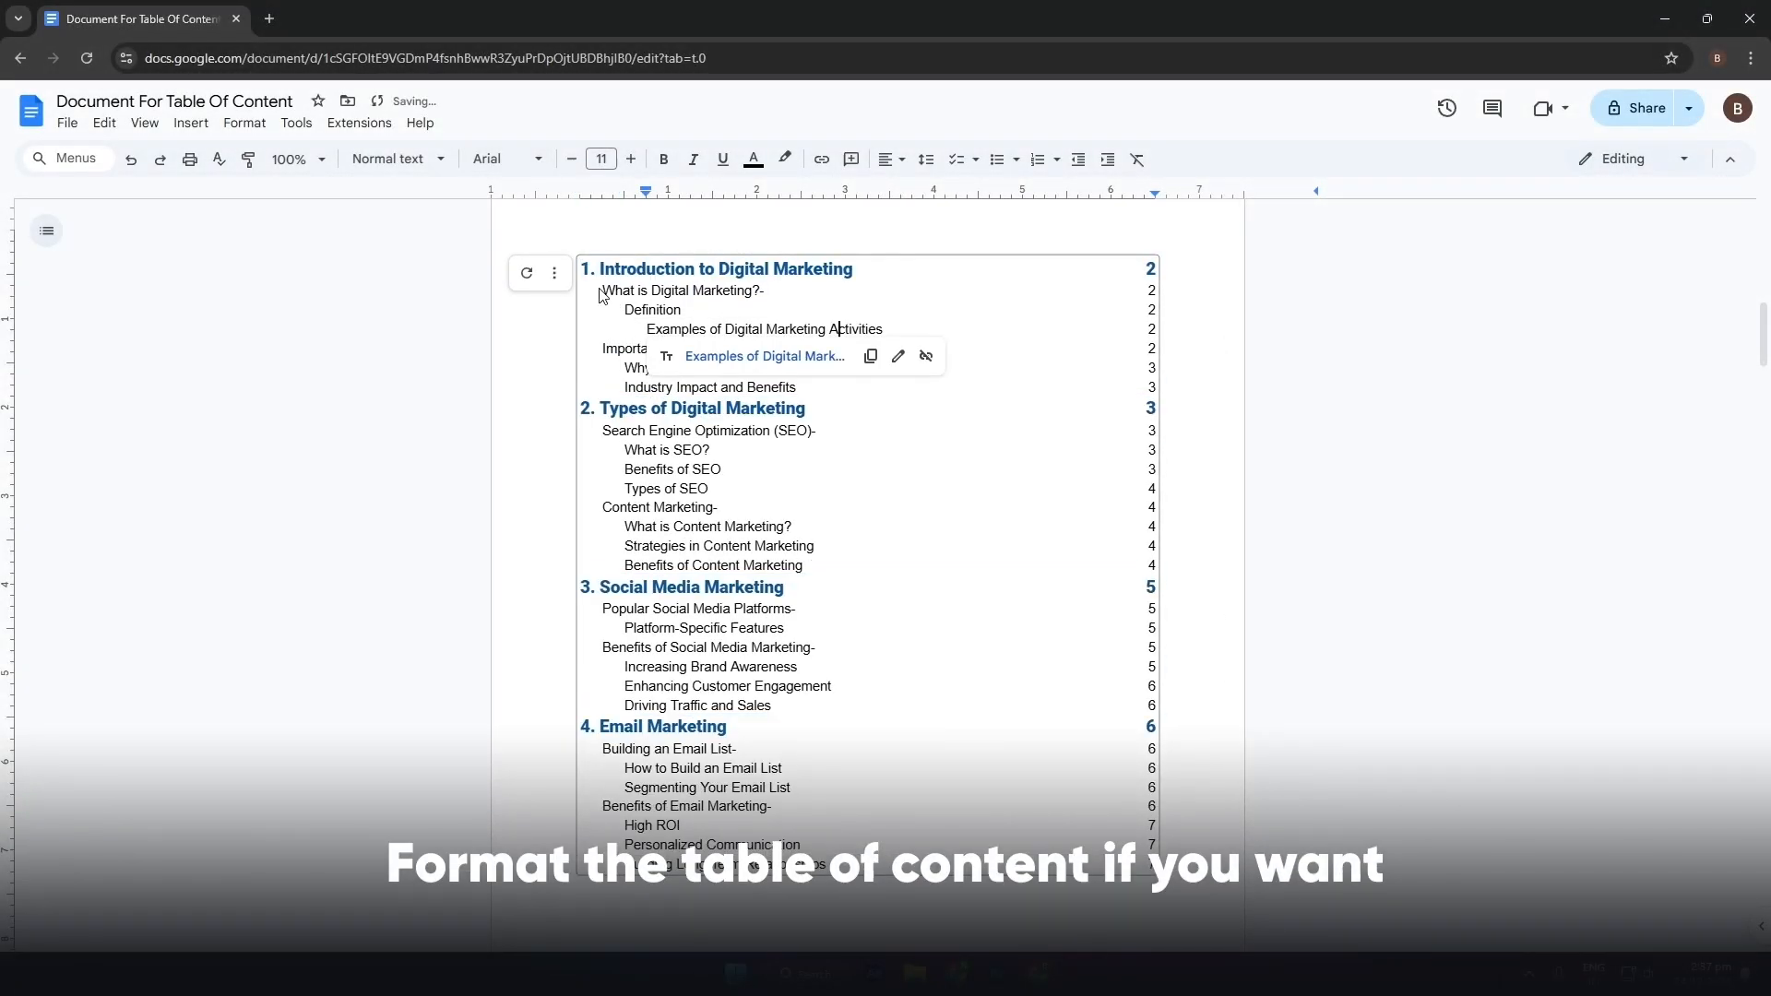
Format the second-level table of contents entries, from "What is Digital Marketing?-" to "Benefits of Email Marketing-", in bold maroon Montserrat
{"action": "left_click", "coordinate": [605, 292], "text": "ctrl"}
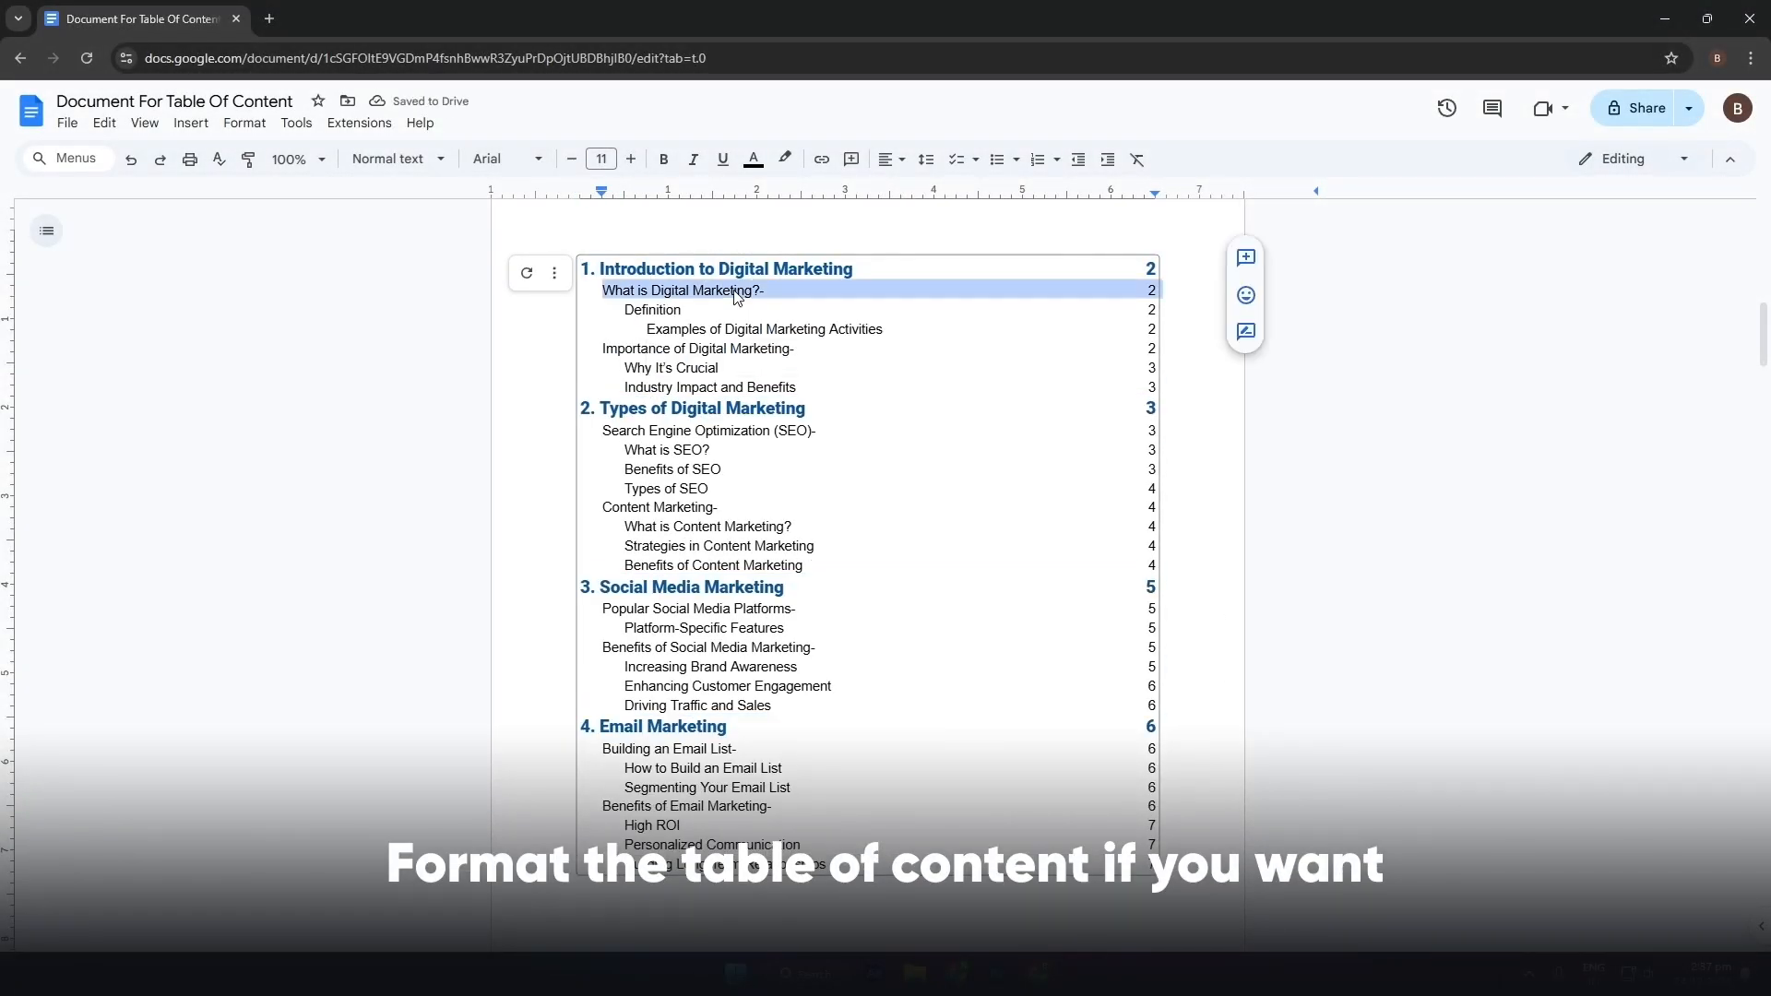
{"action": "left_click", "coordinate": [628, 349], "text": "ctrl"}
{"action": "left_click", "coordinate": [646, 431], "text": "ctrl"}
{"action": "left_click", "coordinate": [653, 509], "text": "ctrl"}
{"action": "left_click", "coordinate": [688, 612], "text": "ctrl"}
{"action": "left_click", "coordinate": [657, 648], "text": "ctrl"}
{"action": "left_click", "coordinate": [646, 748], "text": "ctrl"}
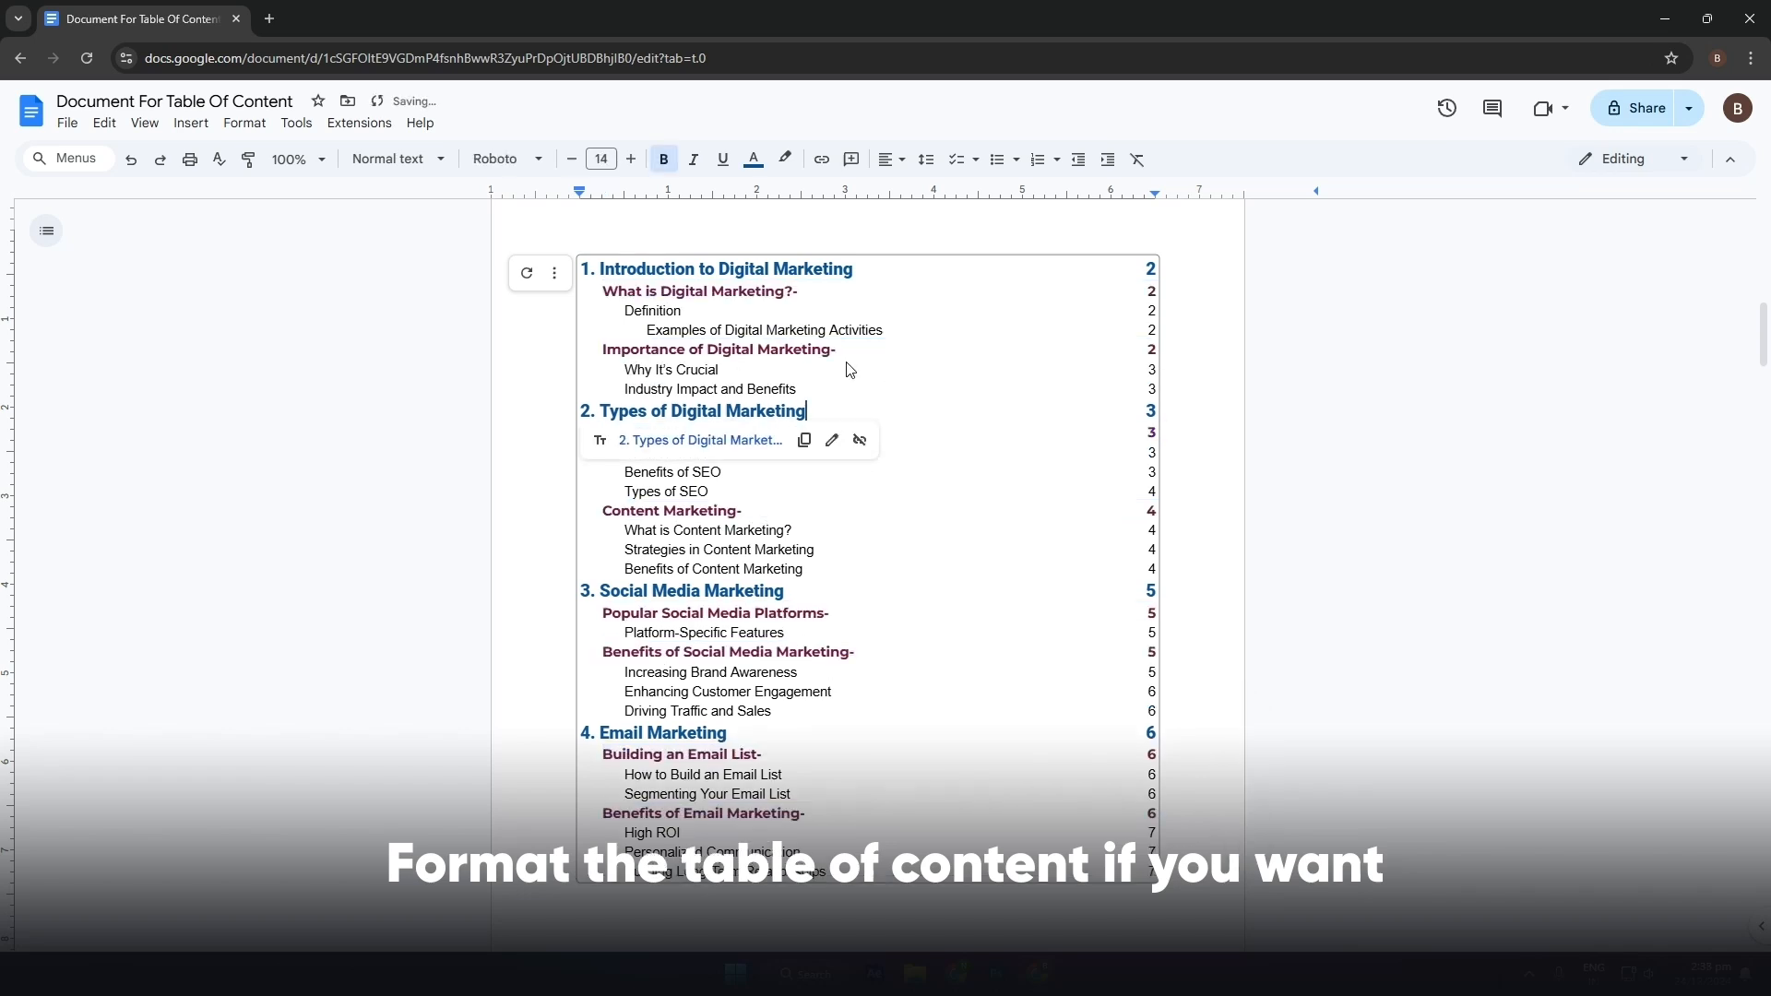
Format the third-level table of contents entries, from "Definition" to "Building Long-Term Relationships", in bold dark purple text
{"action": "left_click", "coordinate": [653, 310], "text": "ctrl"}
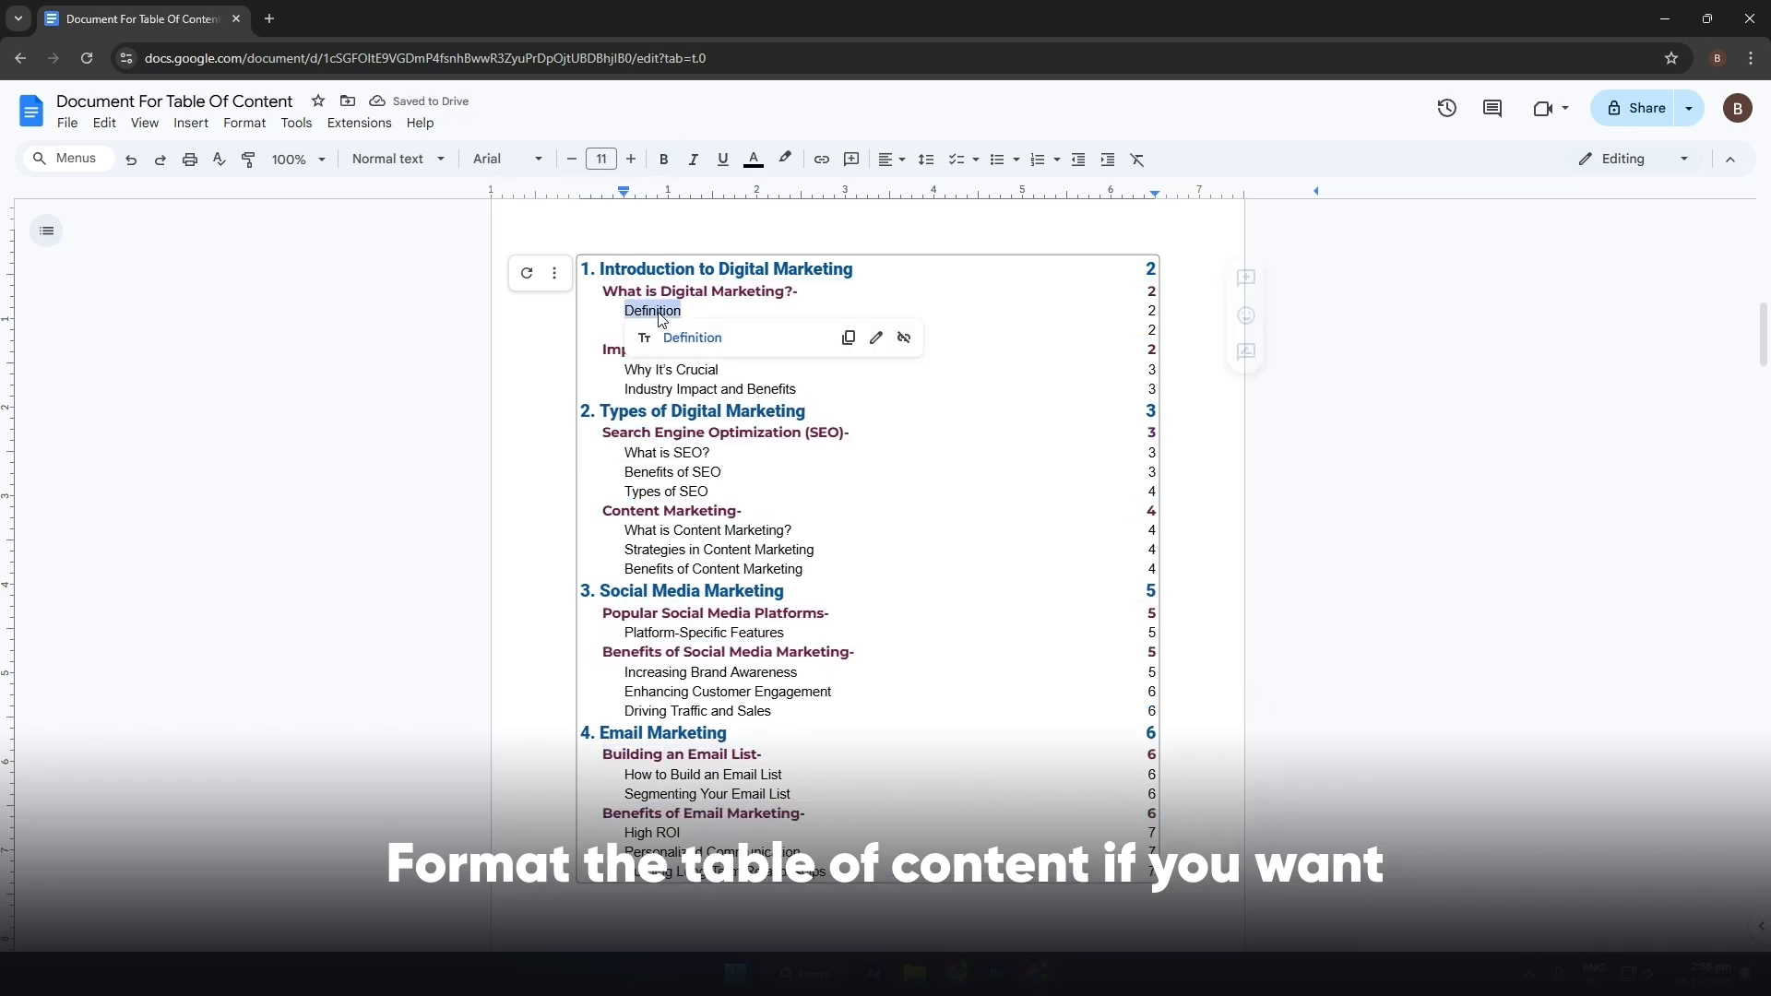
{"action": "left_click", "coordinate": [671, 369], "text": "ctrl"}
{"action": "left_click", "coordinate": [709, 388], "text": "ctrl"}
{"action": "left_click", "coordinate": [666, 452], "text": "ctrl"}
{"action": "left_click", "coordinate": [672, 471], "text": "ctrl"}
{"action": "left_click", "coordinate": [708, 529], "text": "ctrl"}
{"action": "left_click", "coordinate": [718, 549], "text": "ctrl"}
{"action": "left_click", "coordinate": [710, 672], "text": "ctrl"}
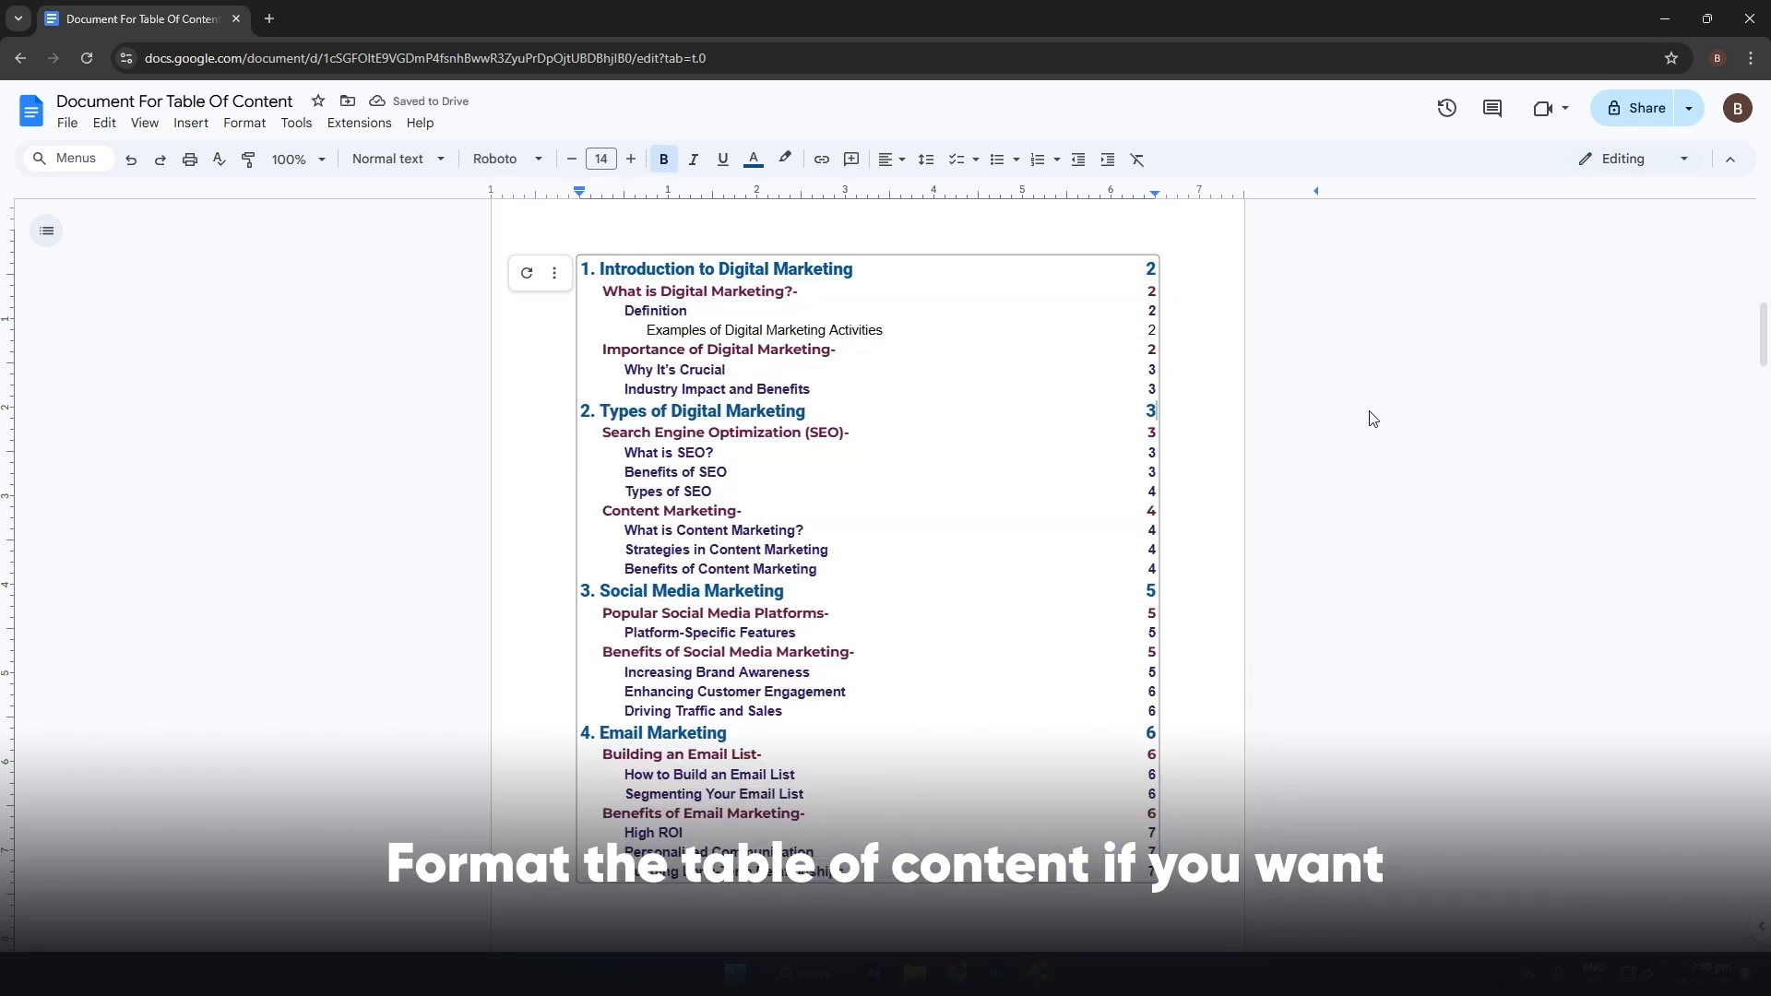